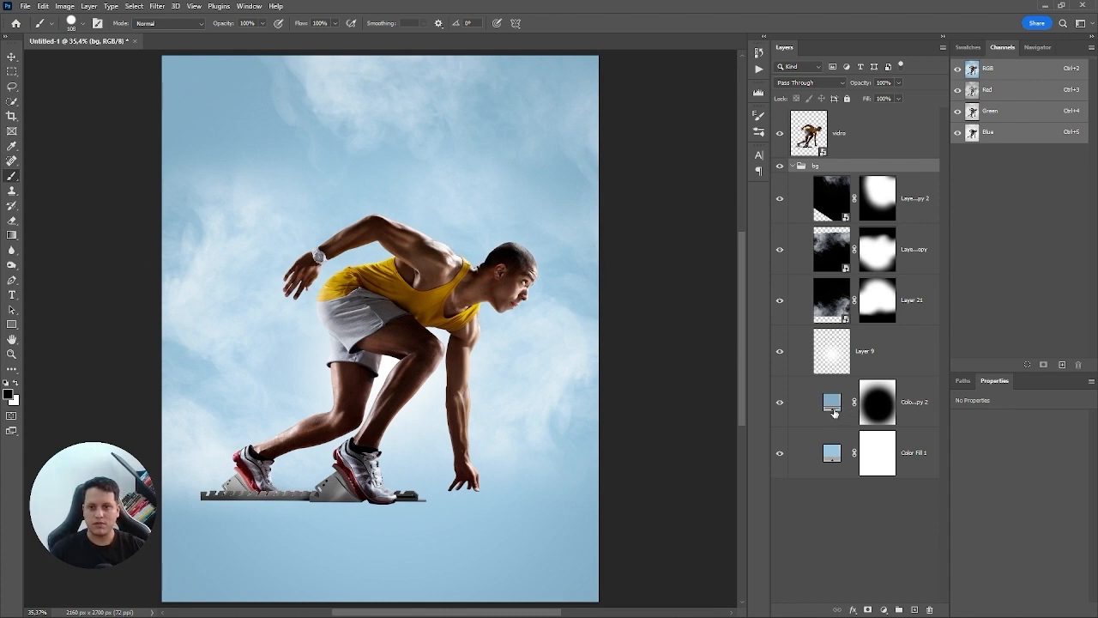
# Step: Review the glow layer and the three cloud layers inside the bg group, and collapse the group
pyautogui.click(842, 355)
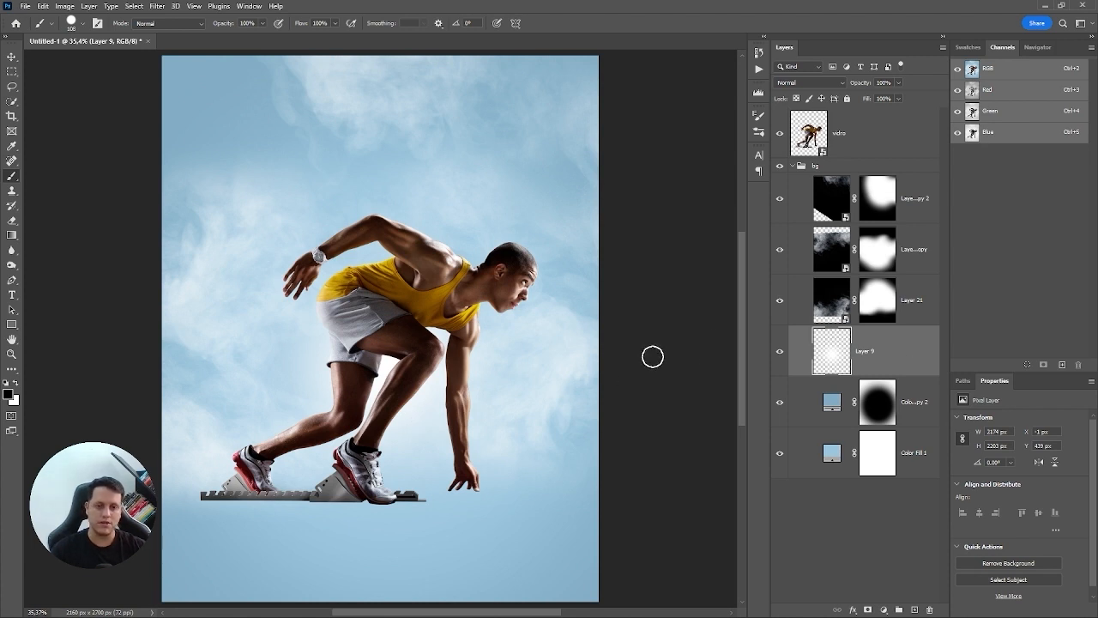
pyautogui.click(830, 199)
pyautogui.keyDown('shift'); pyautogui.click(835, 309); pyautogui.keyUp('shift')
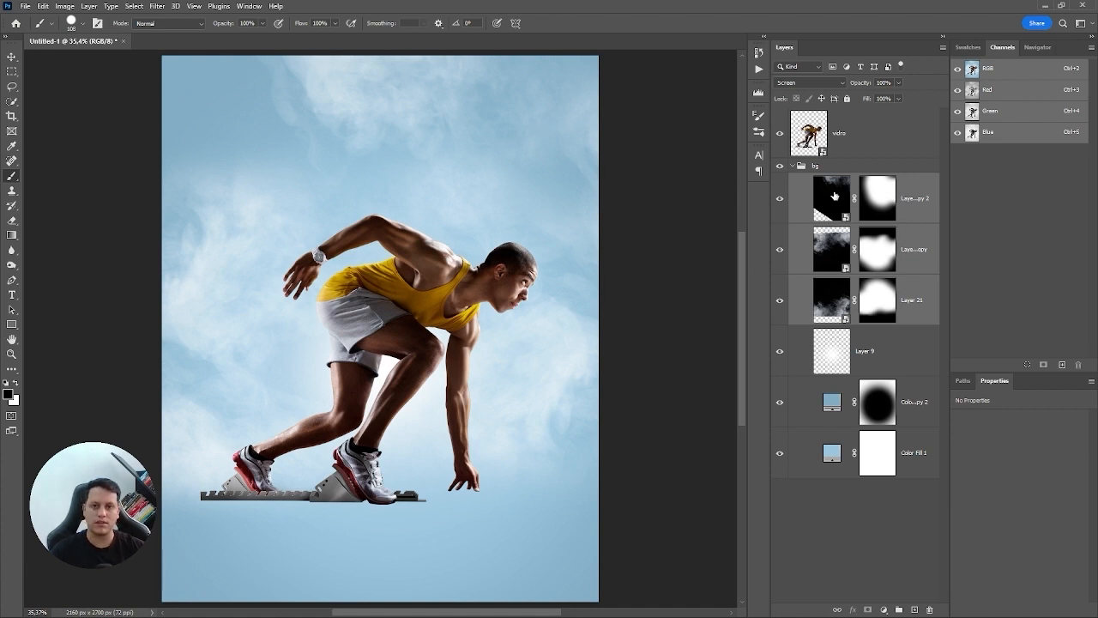
pyautogui.click(791, 165)
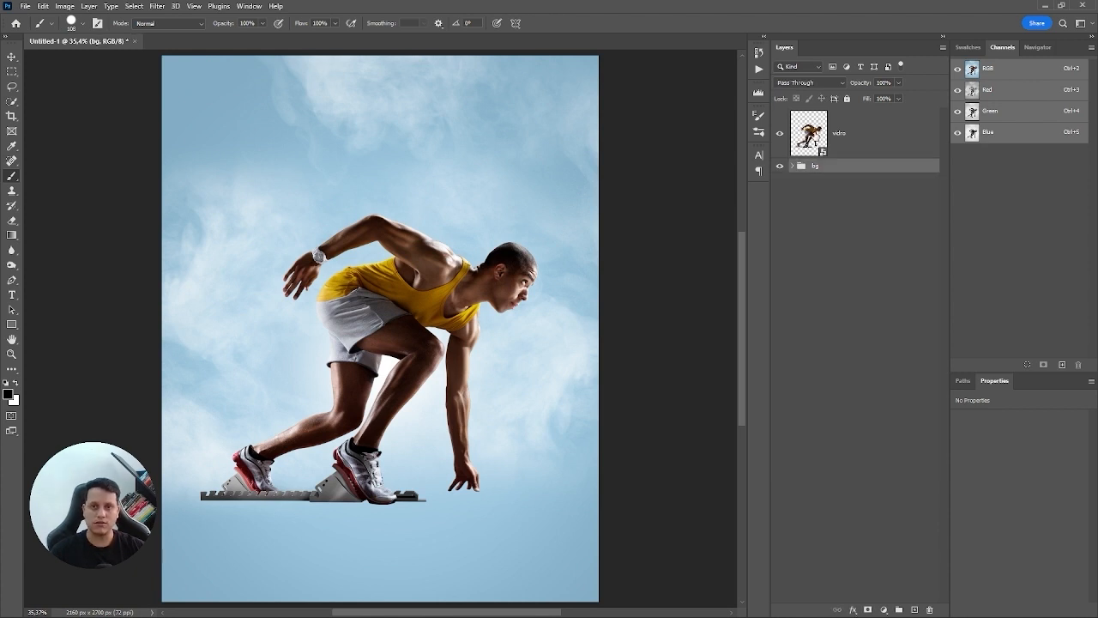
# Step: Duplicate the athlete smart object layer "vidro" three times
pyautogui.click(917, 147)
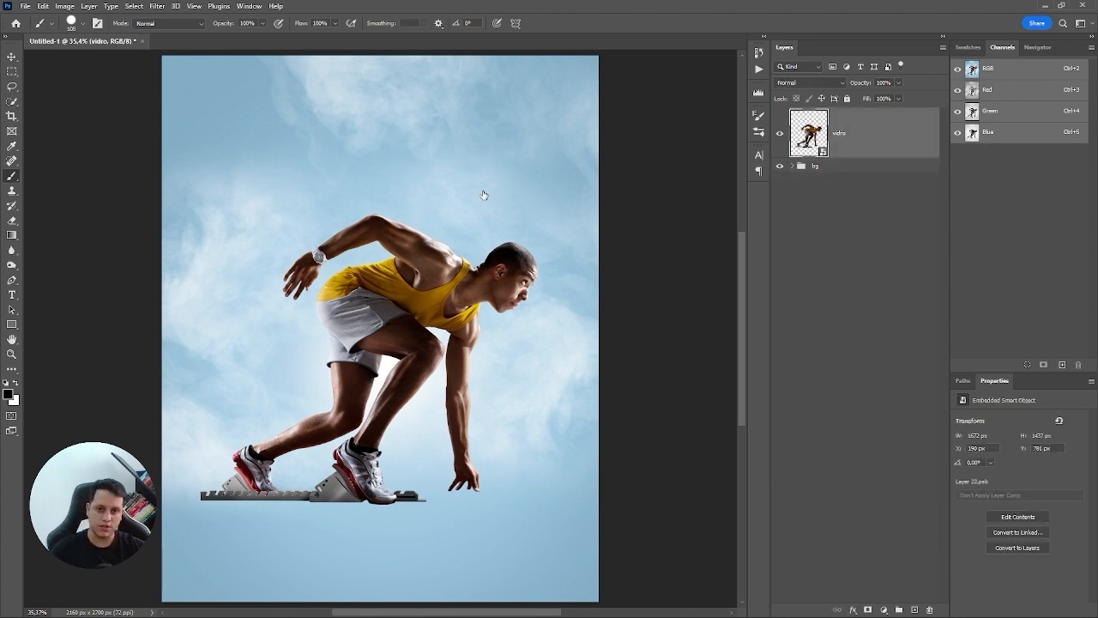
pyautogui.press('v')
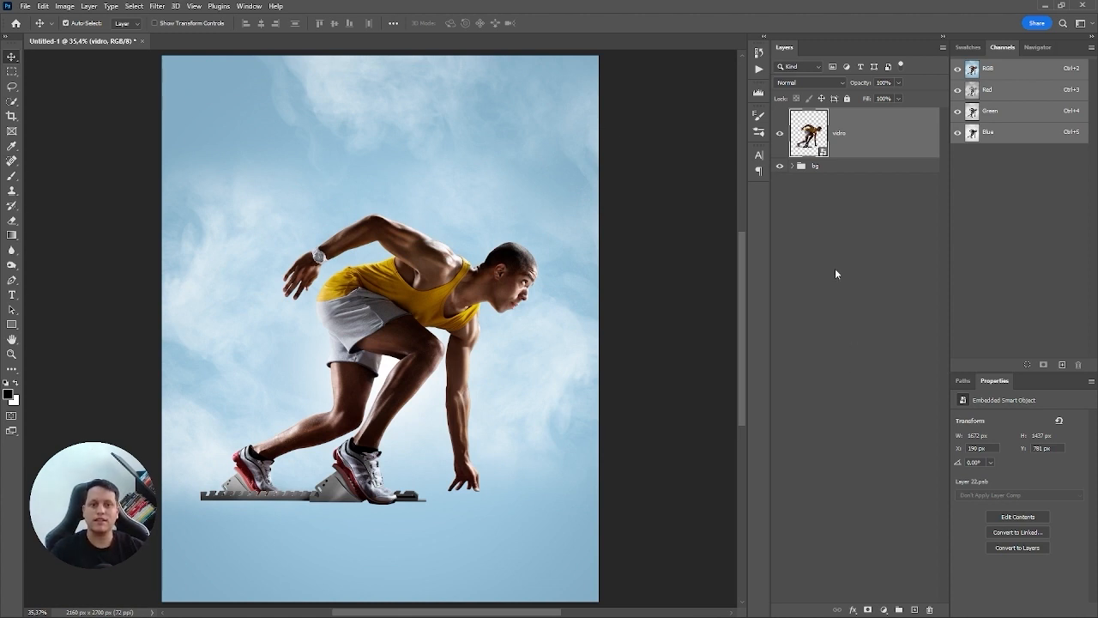
pyautogui.hotkey('ctrl', 'j')
pyautogui.hotkey('ctrl', 'j')
pyautogui.hotkey('ctrl', 'j')
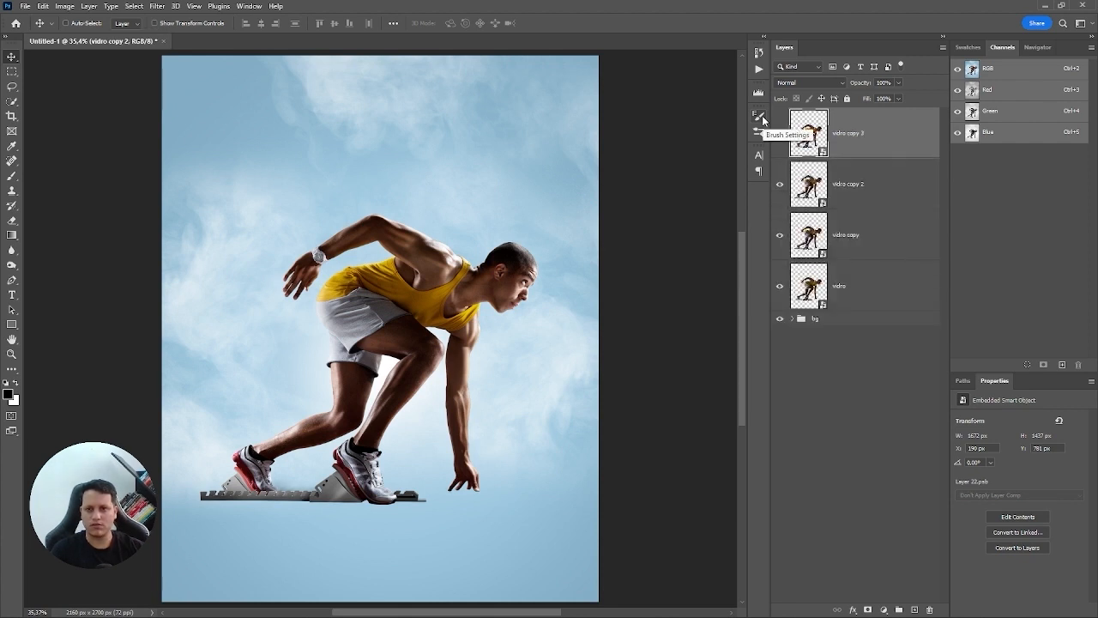
# Step: Rename the original athlete layer "atleta base" and the copy directly above it "branco e preto"
pyautogui.doubleClick(839, 285)
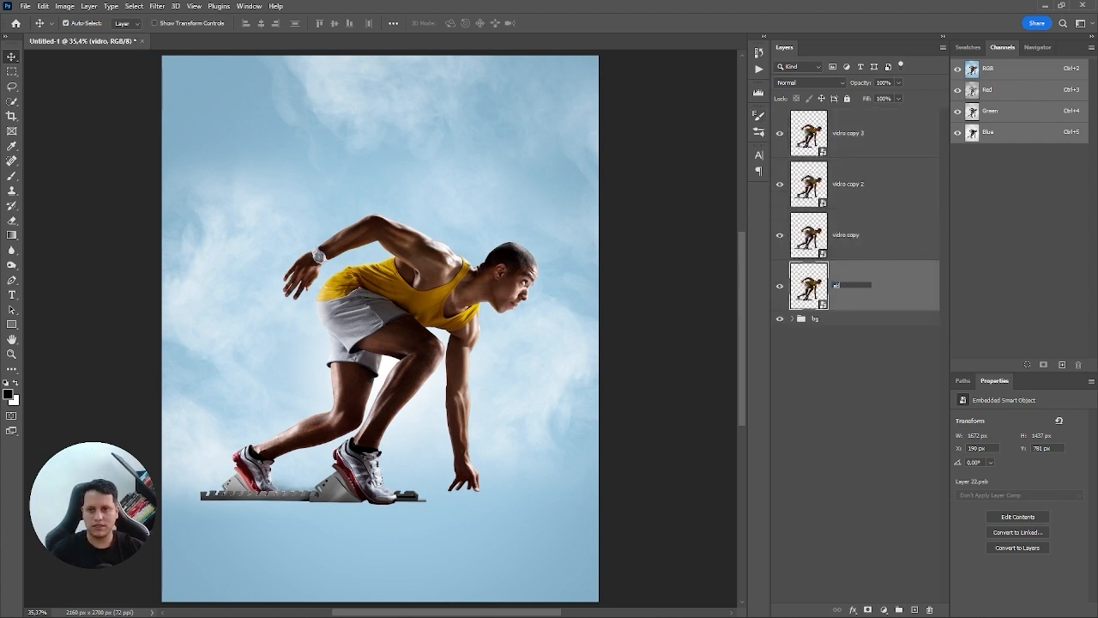
pyautogui.write('atleta base')
pyautogui.press('Return')
pyautogui.doubleClick(845, 234)
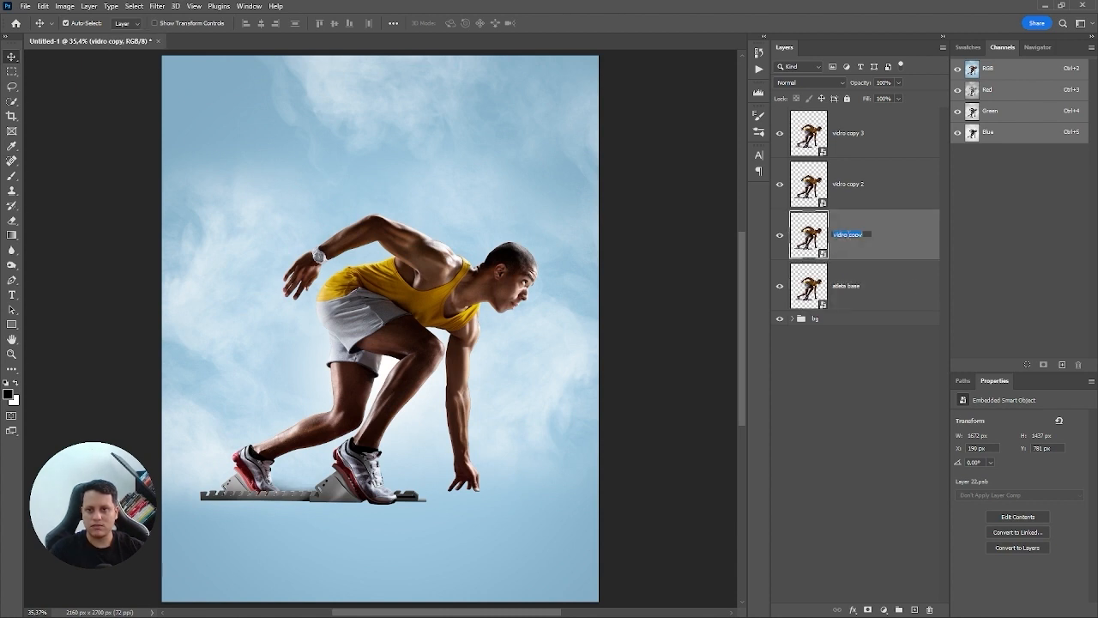
pyautogui.write('anco e preto')
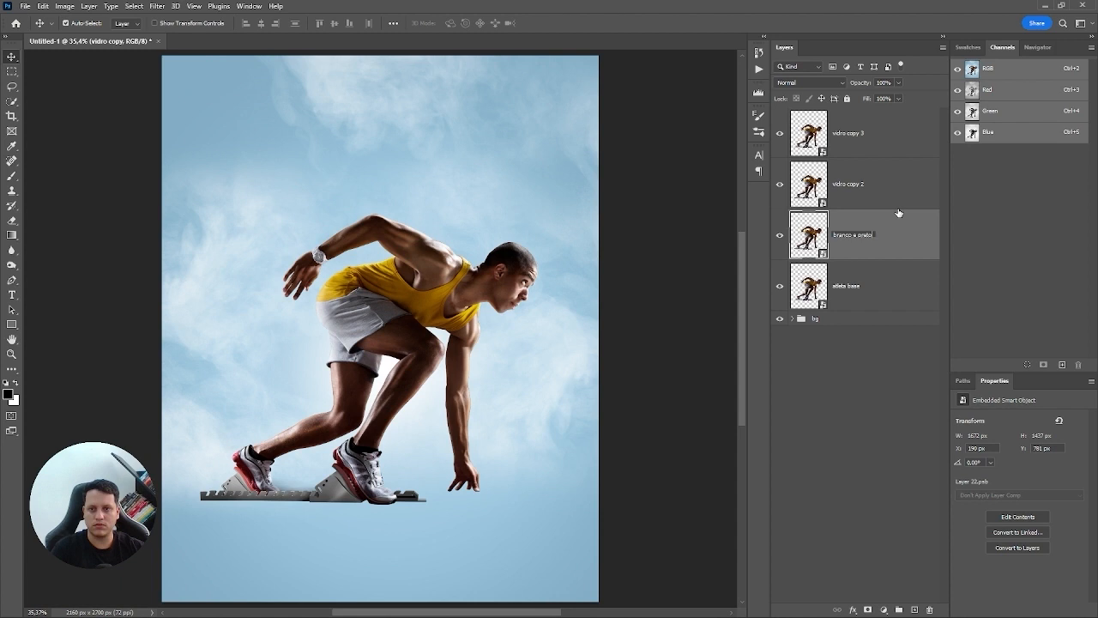
pyautogui.press('Return')
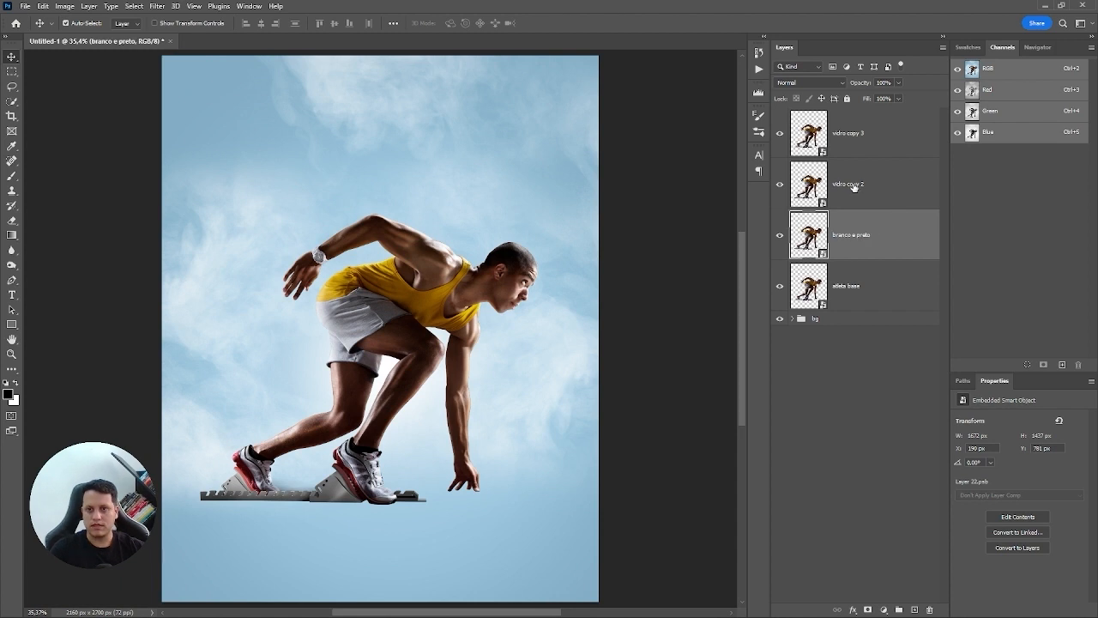
# Step: Rename the athlete layer "vidro copy 2" as "efeito de plástico"
pyautogui.doubleClick(852, 183)
pyautogui.write('r')
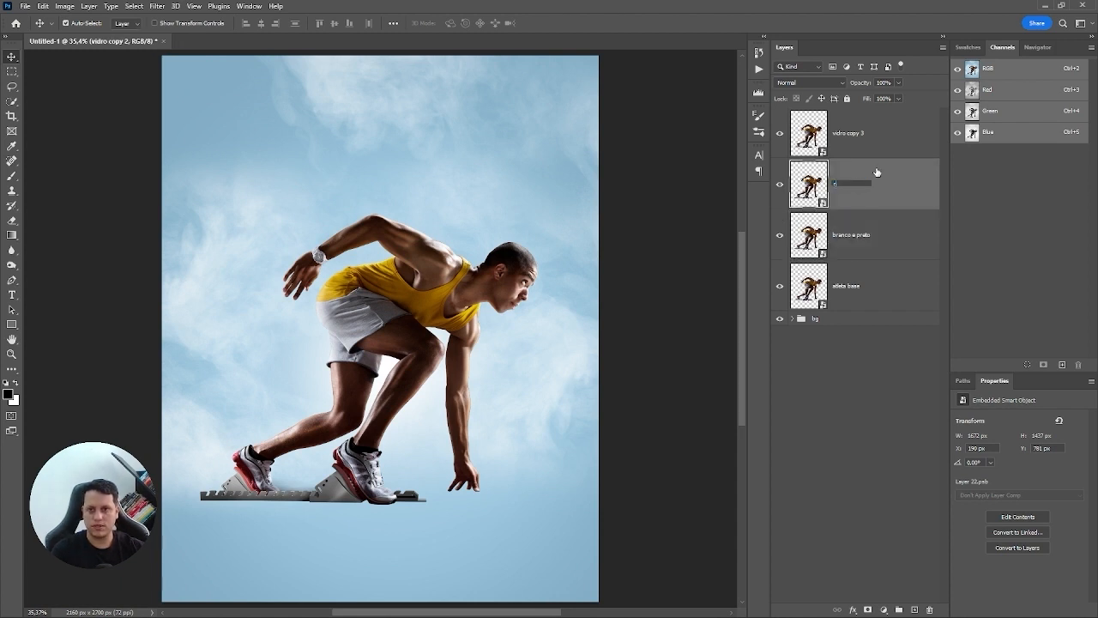
pyautogui.write('efeito')
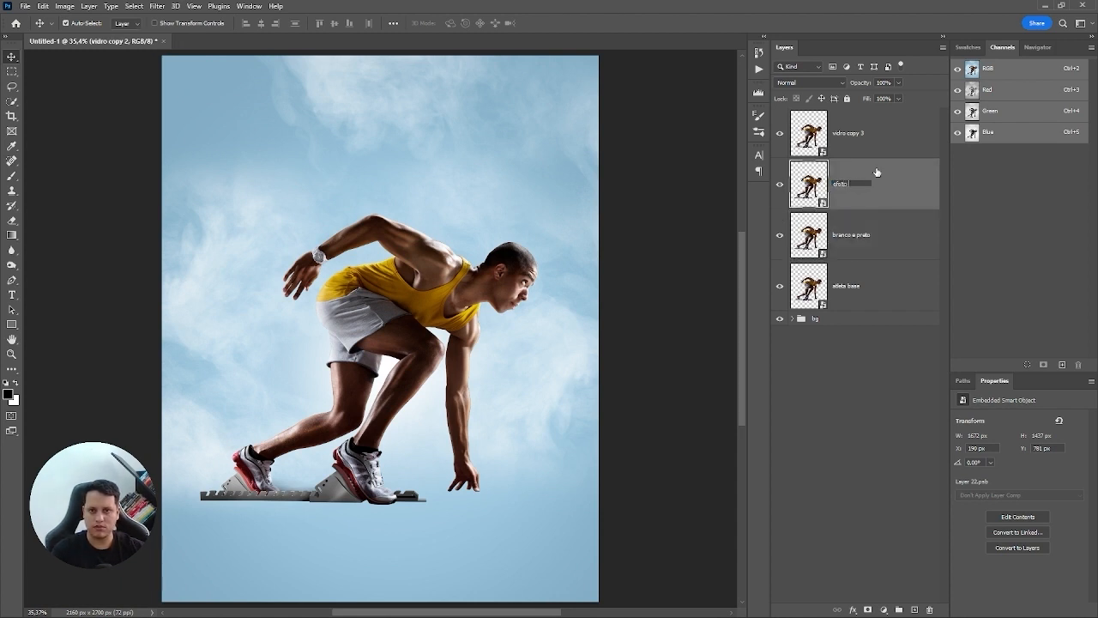
pyautogui.write(' de cida')
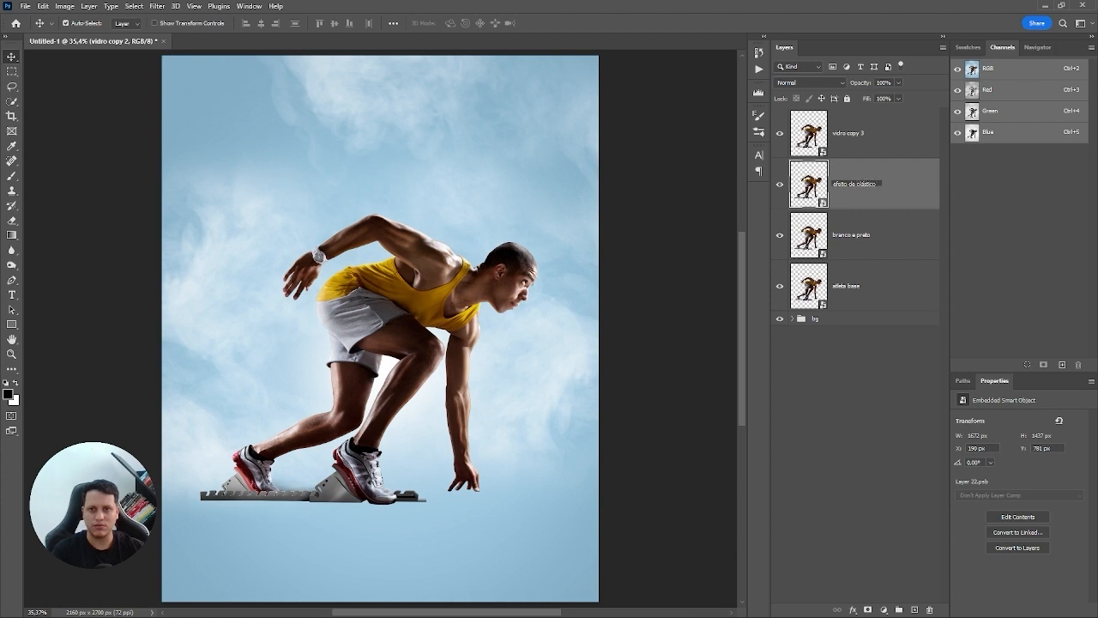
# Step: Rename the topmost athlete copy "efeito vidro" and hide the other three athlete layers
pyautogui.hotkey('shift', 'Tab')
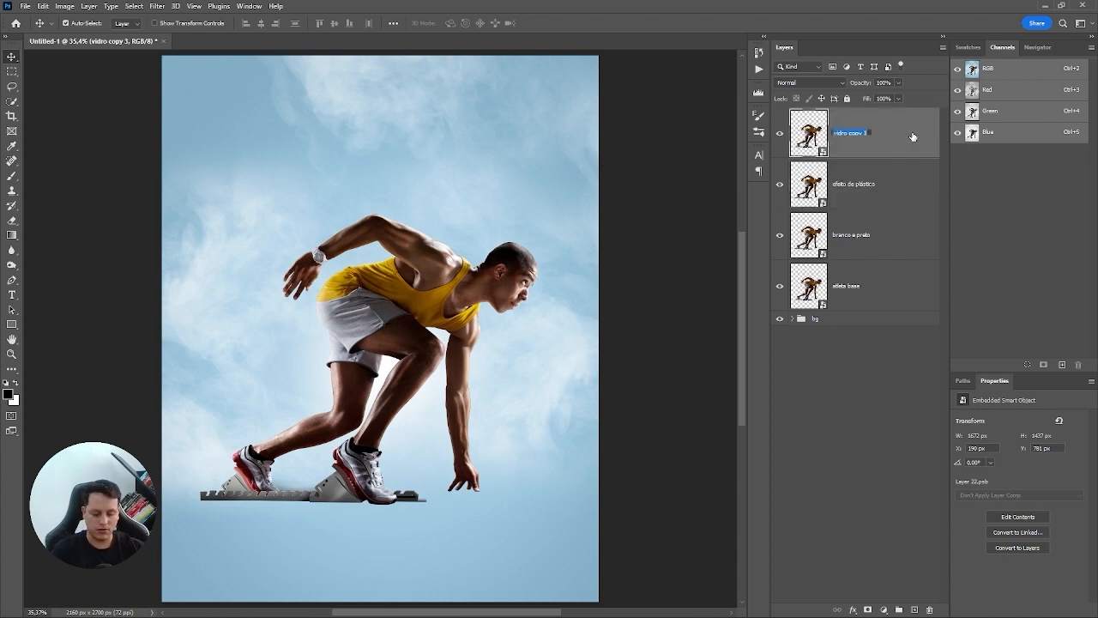
pyautogui.write('efeito vidro')
pyautogui.press('Return')
pyautogui.click(779, 184)
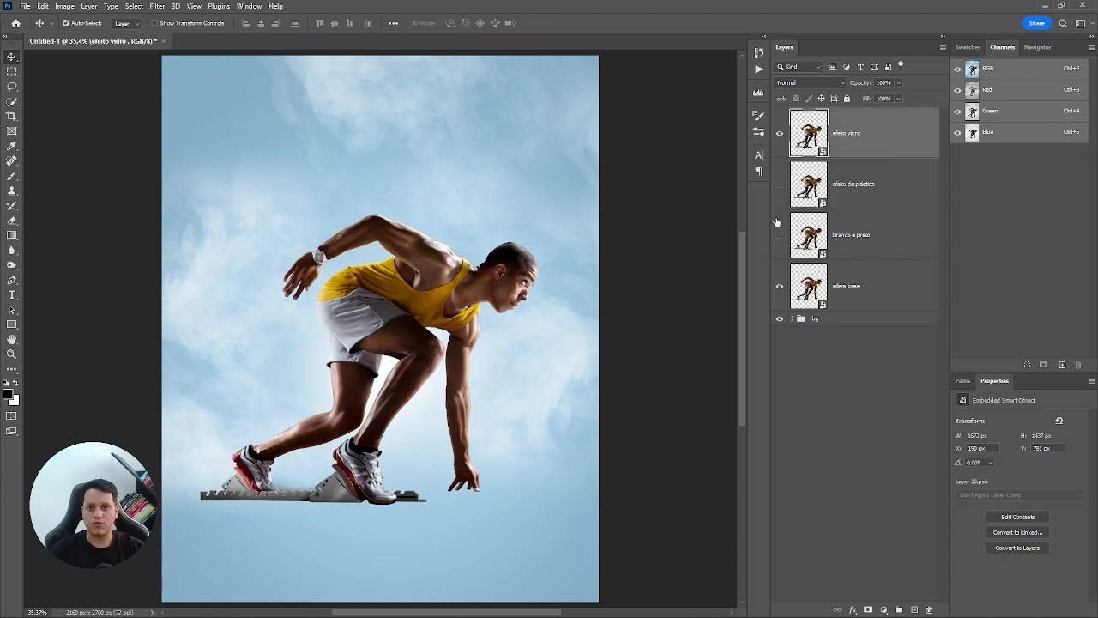
pyautogui.click(779, 286)
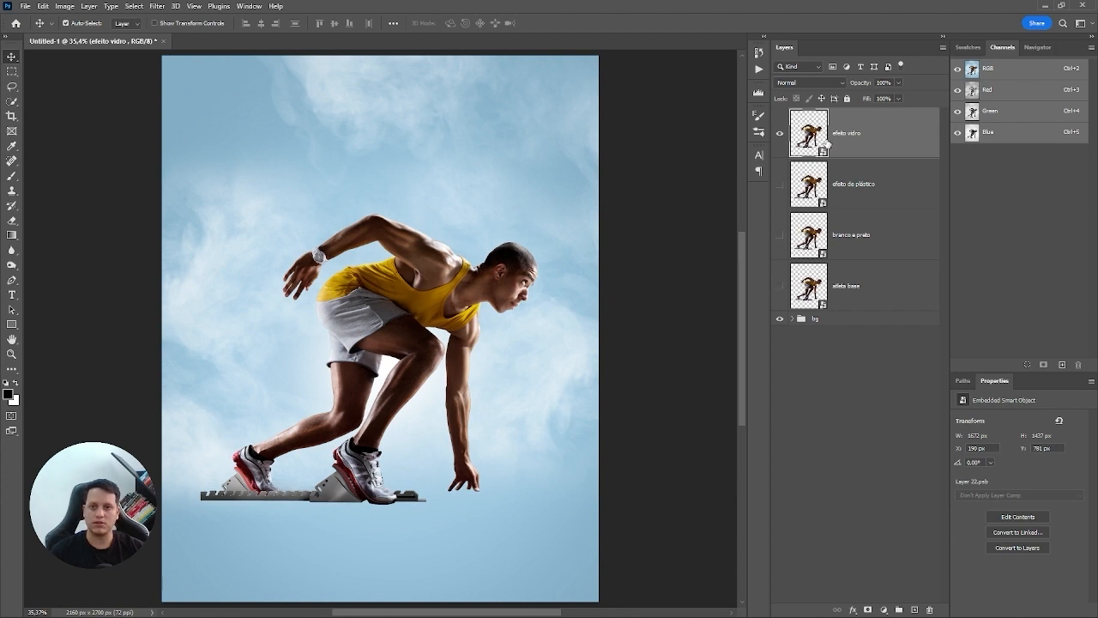
# Step: Add a Bevel & Emboss effect to the "efeito vidro" layer and set its fill opacity to 0%
pyautogui.doubleClick(876, 141)
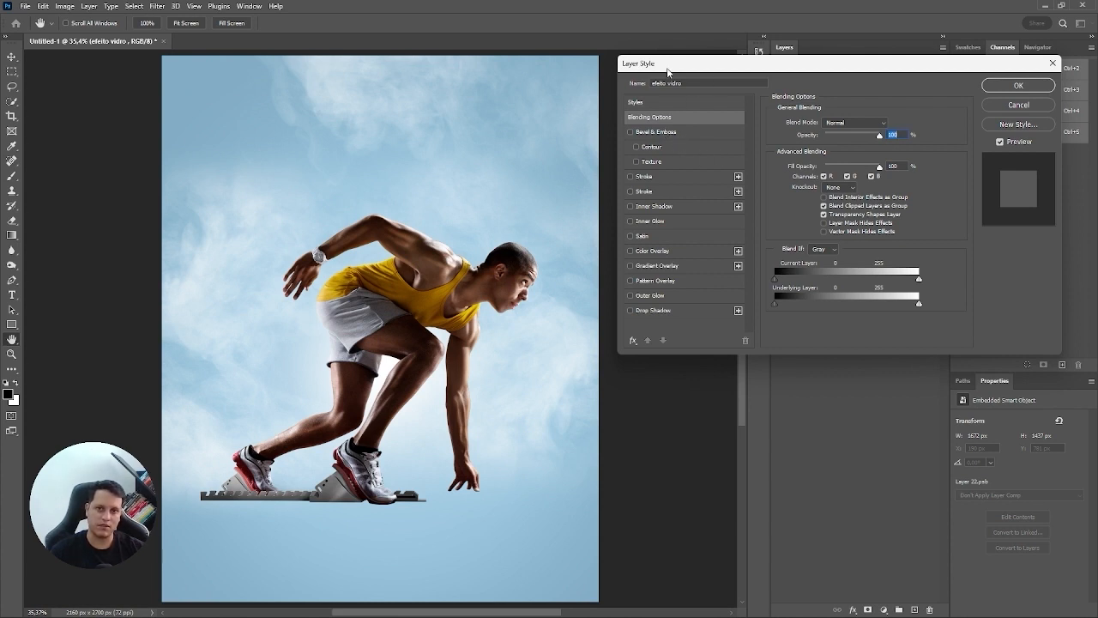
pyautogui.click(651, 132)
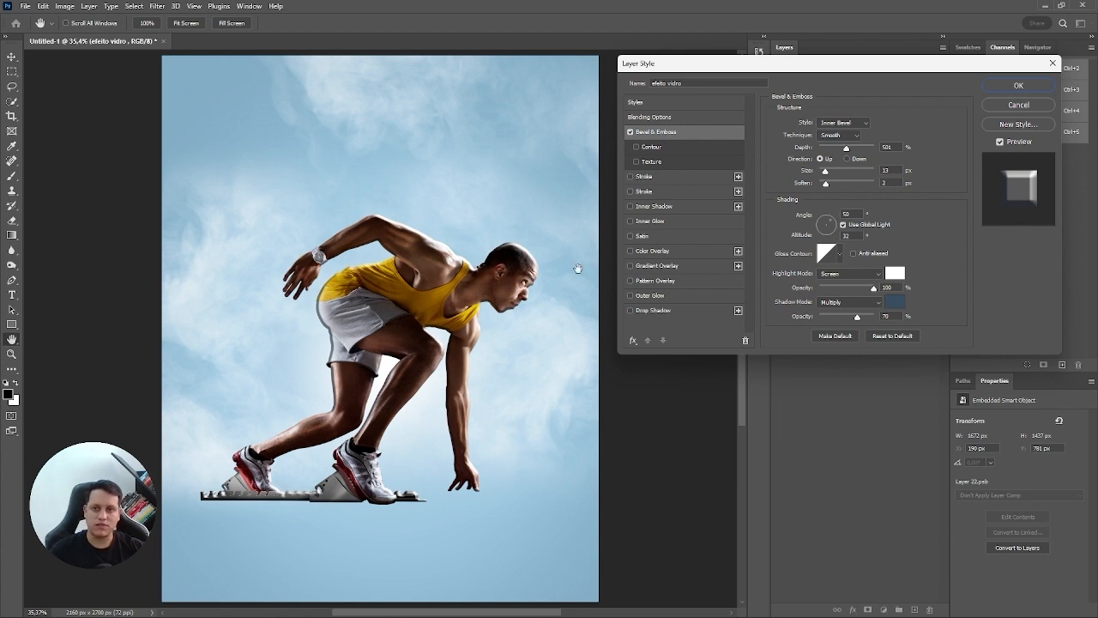
pyautogui.click(697, 119)
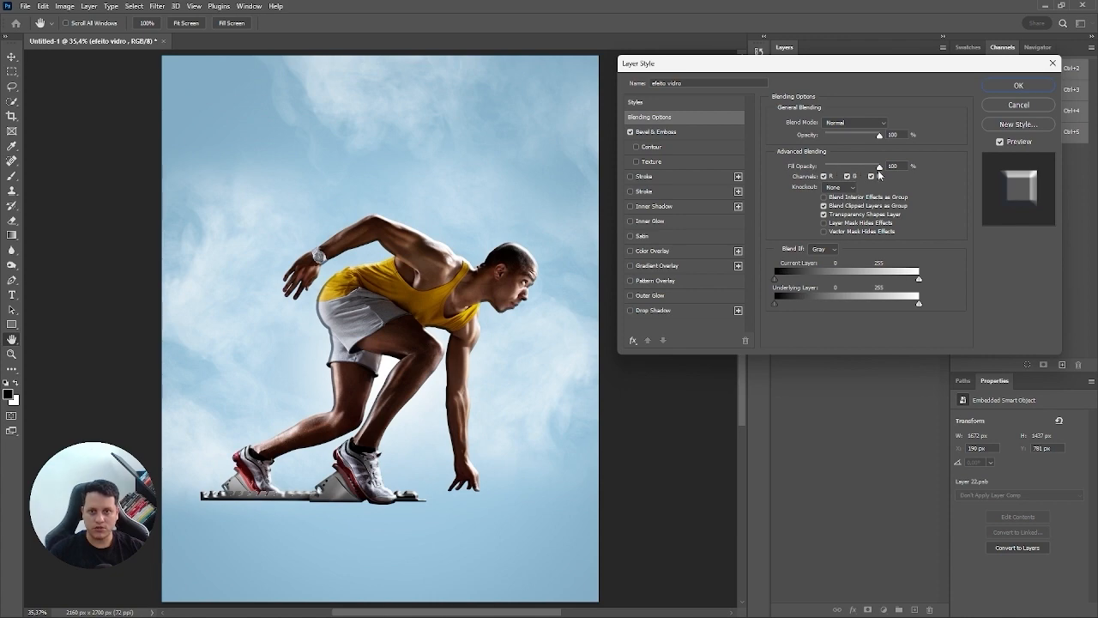
pyautogui.moveTo(878, 169); pyautogui.dragTo(824, 167)
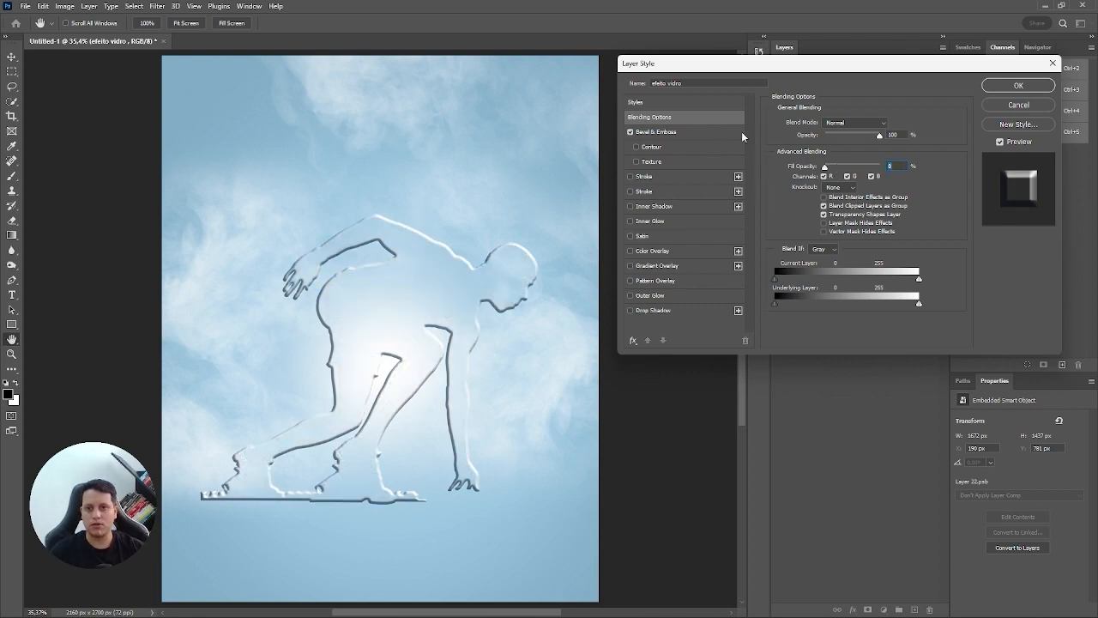
# Step: Try the Outer Bevel style on the Bevel & Emboss effect, return to Inner Bevel, and keep the Smooth technique
pyautogui.click(662, 134)
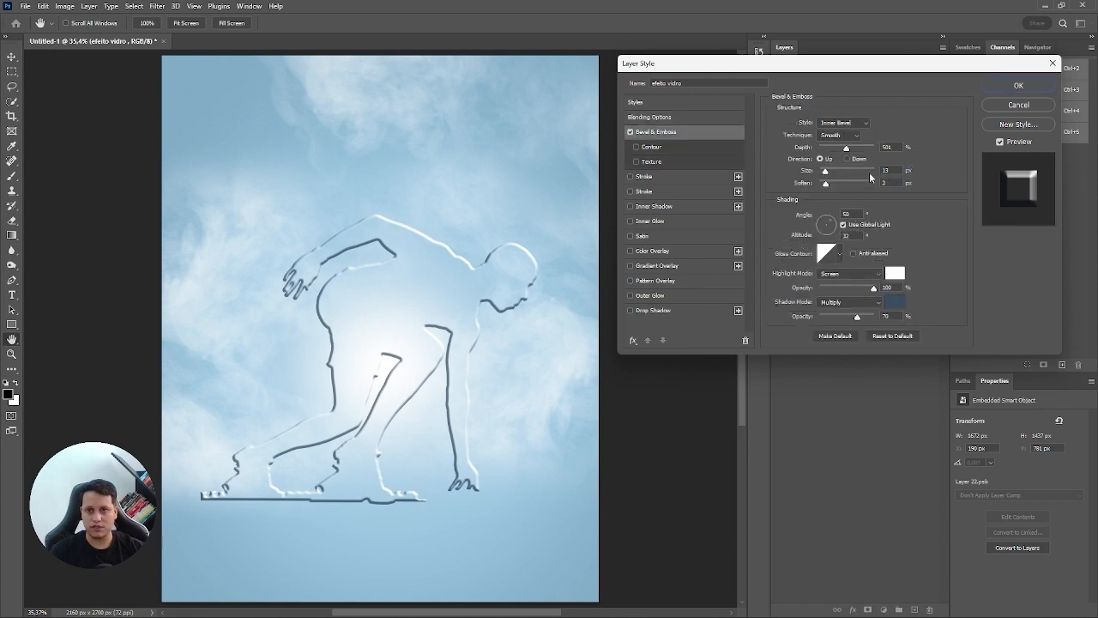
pyautogui.click(833, 125)
pyautogui.click(833, 125)
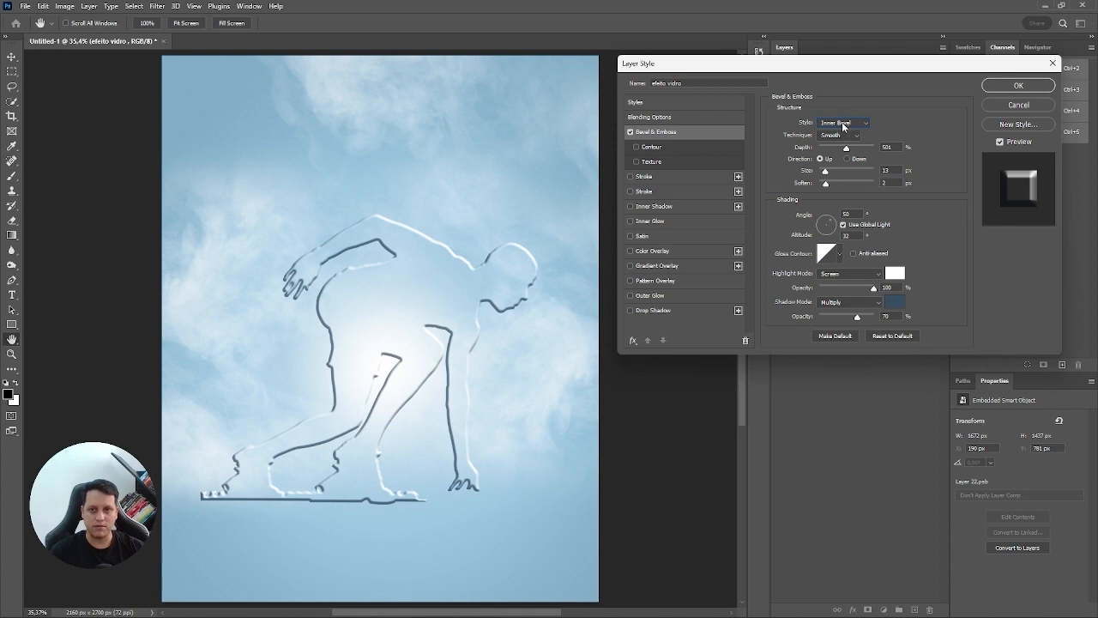
pyautogui.click(845, 127)
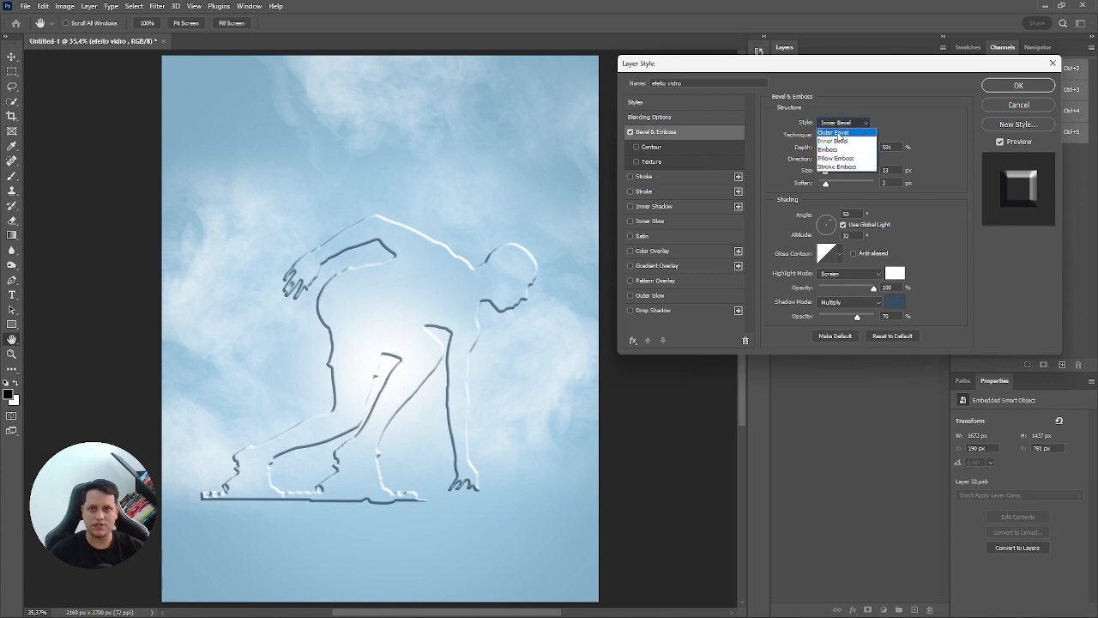
pyautogui.click(838, 132)
pyautogui.click(843, 124)
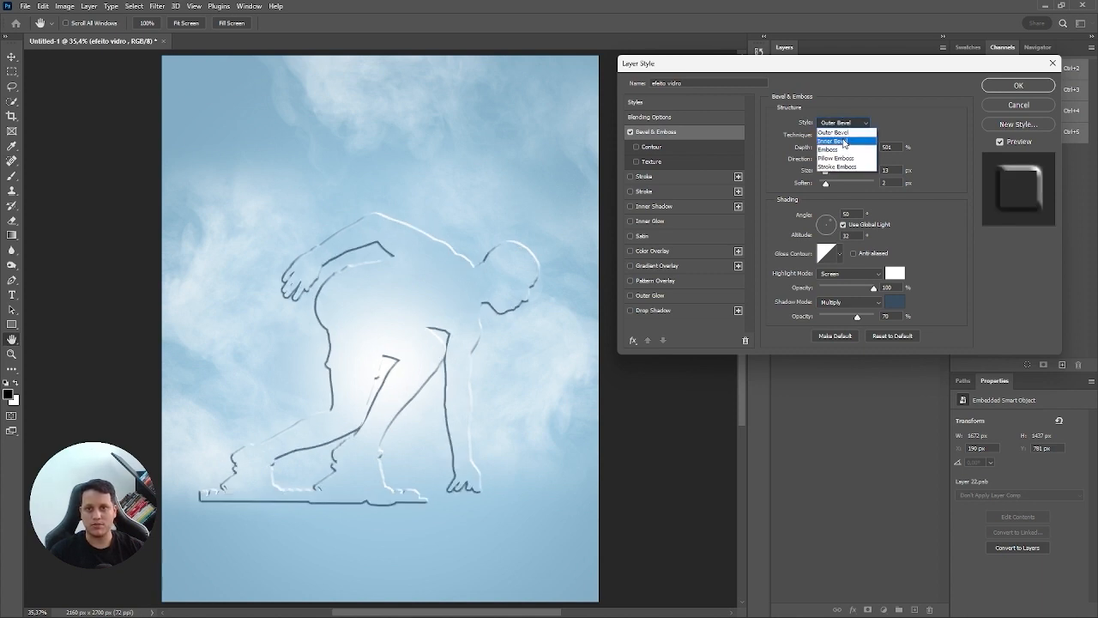
pyautogui.click(843, 137)
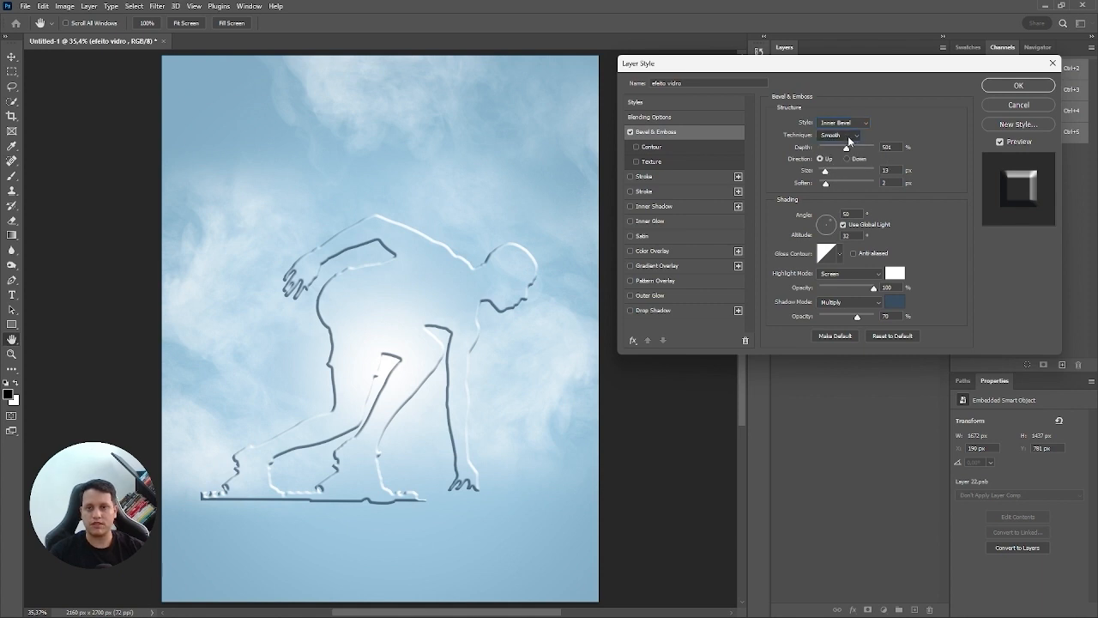
pyautogui.click(840, 136)
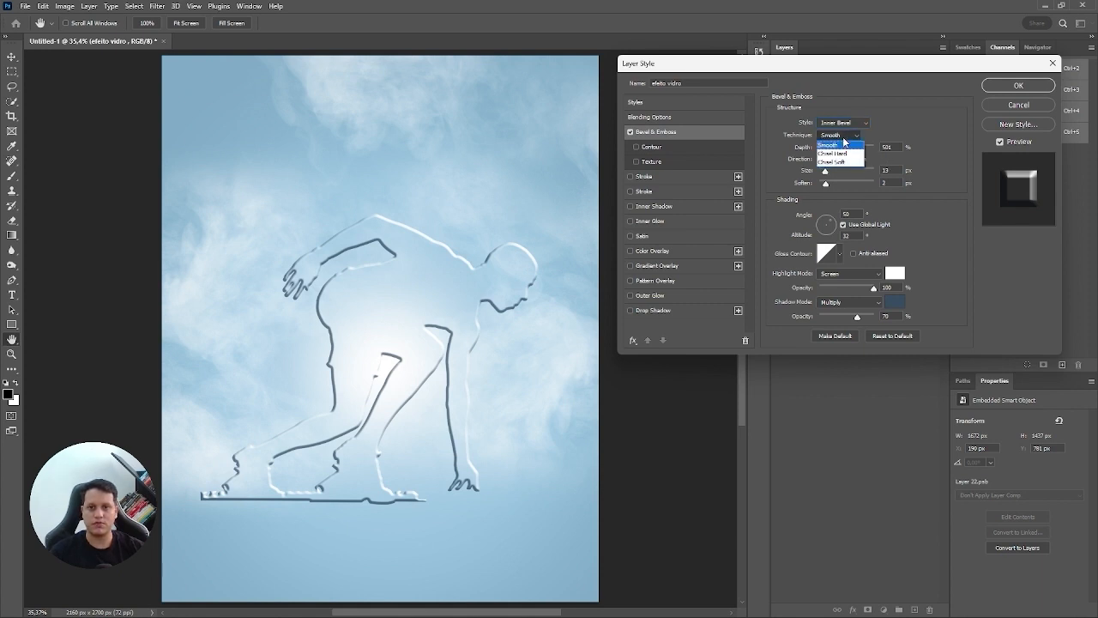
pyautogui.click(859, 139)
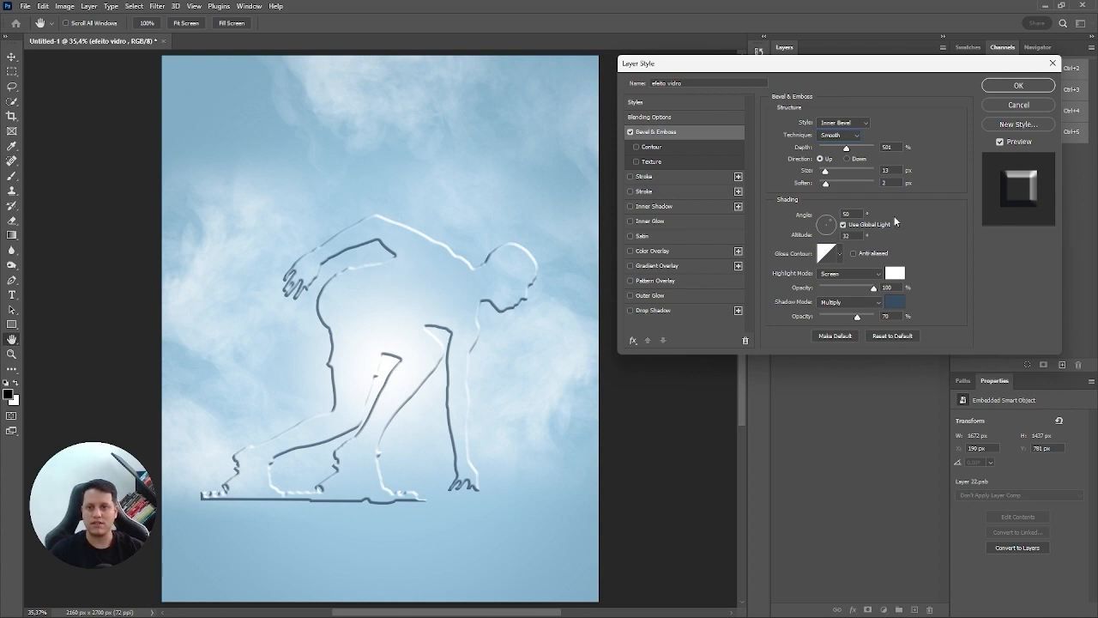
# Step: Set the bevel depth to 511% and try the Down direction before returning it to Up
pyautogui.moveTo(836, 150); pyautogui.dragTo(865, 150)
pyautogui.click(848, 149)
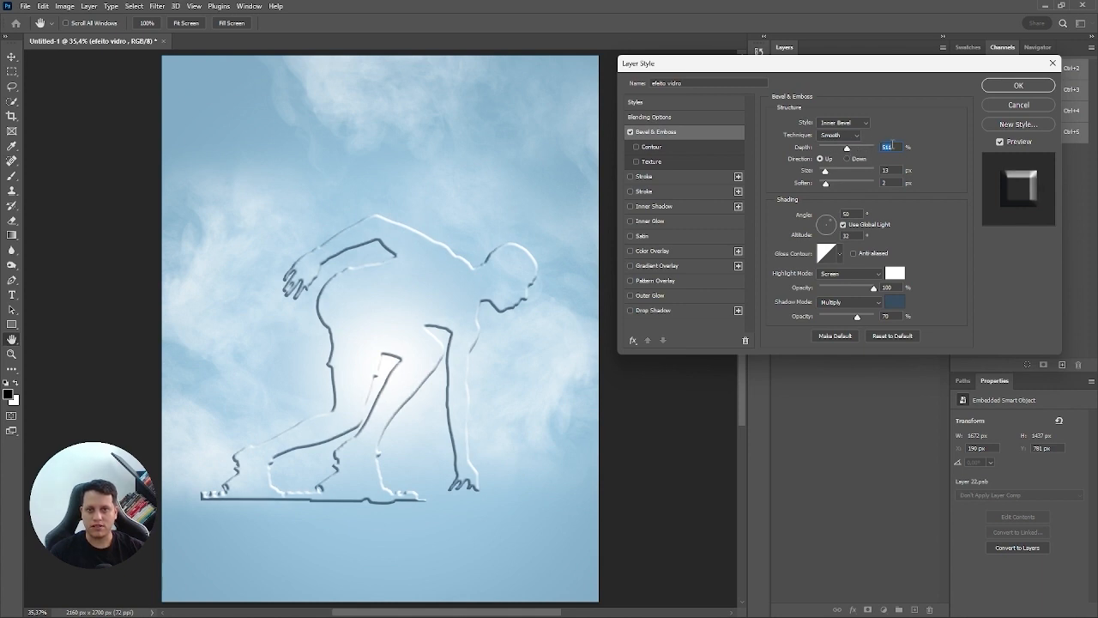
pyautogui.click(846, 160)
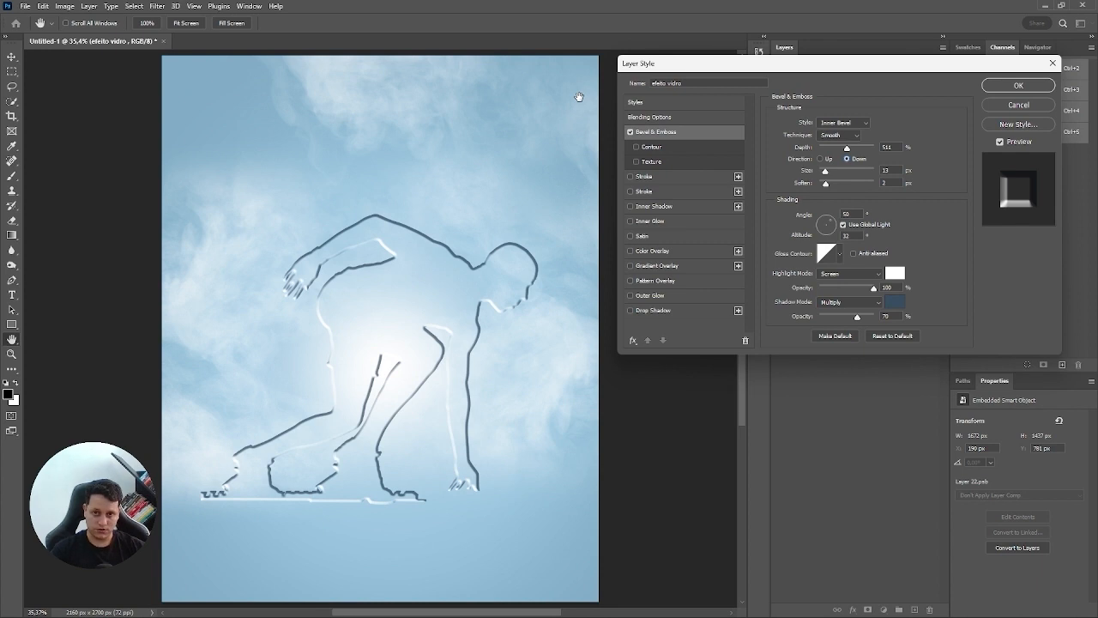
pyautogui.click(821, 160)
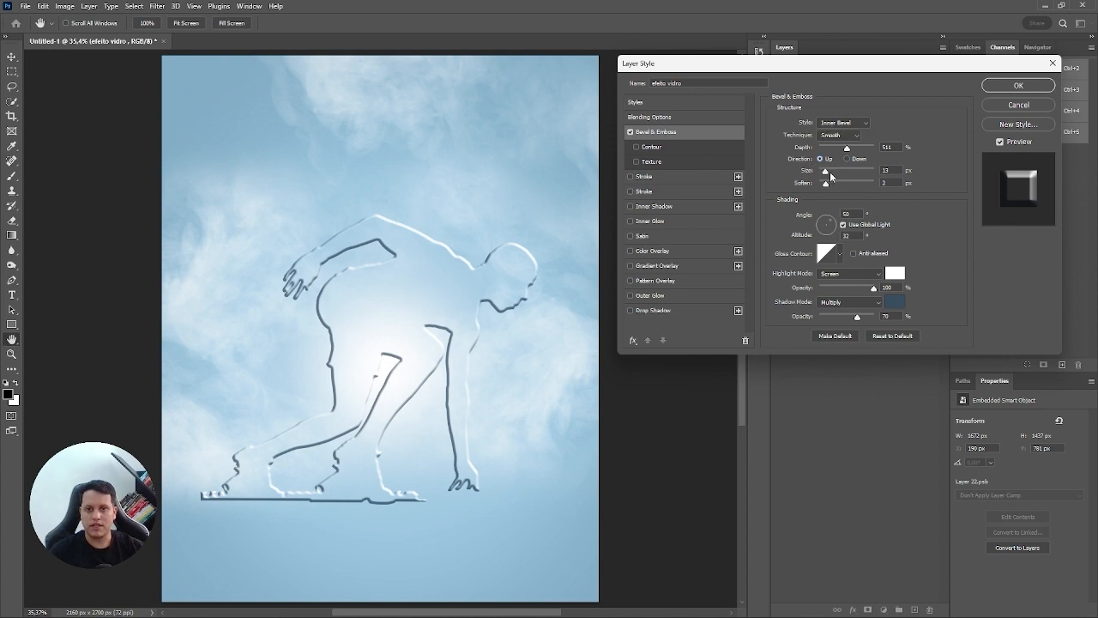
# Step: Set the bevel size to 14 px and its soften value to 2 px
pyautogui.moveTo(830, 174)
pyautogui.mouseDown()
pyautogui.moveTo(857, 172)
pyautogui.moveTo(831, 173)
pyautogui.mouseUp()
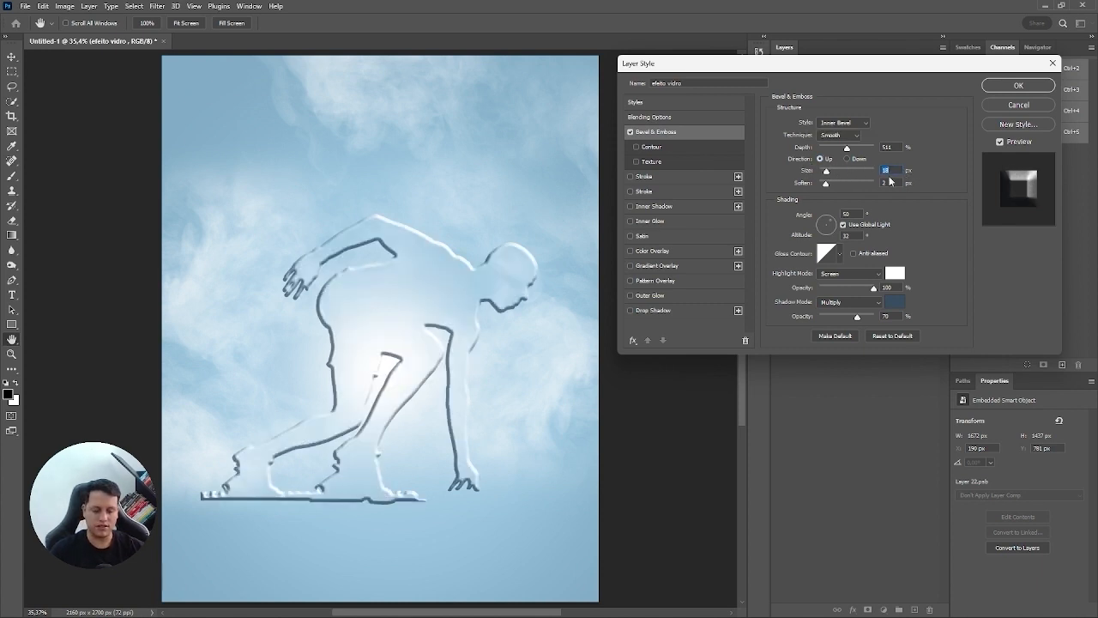
pyautogui.write('14')
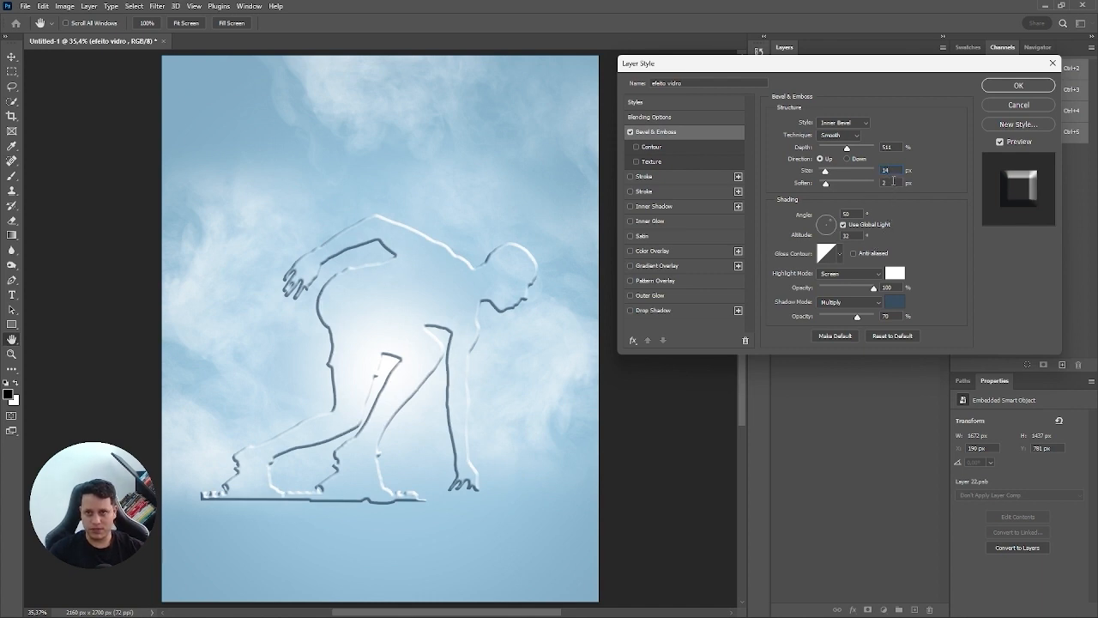
pyautogui.moveTo(849, 182); pyautogui.dragTo(892, 192)
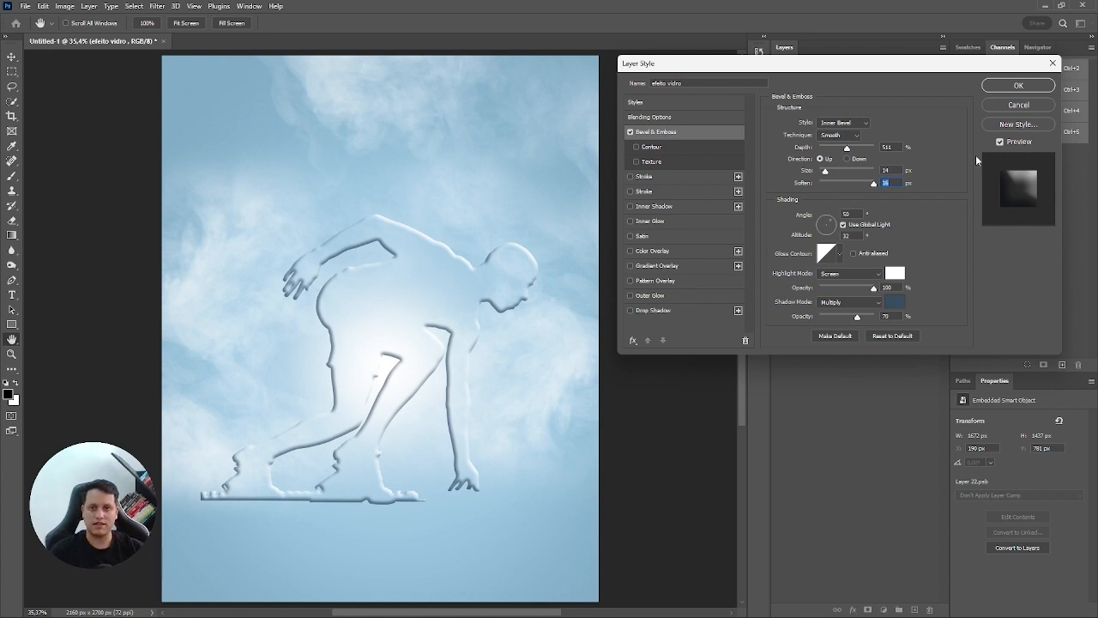
pyautogui.write('0')
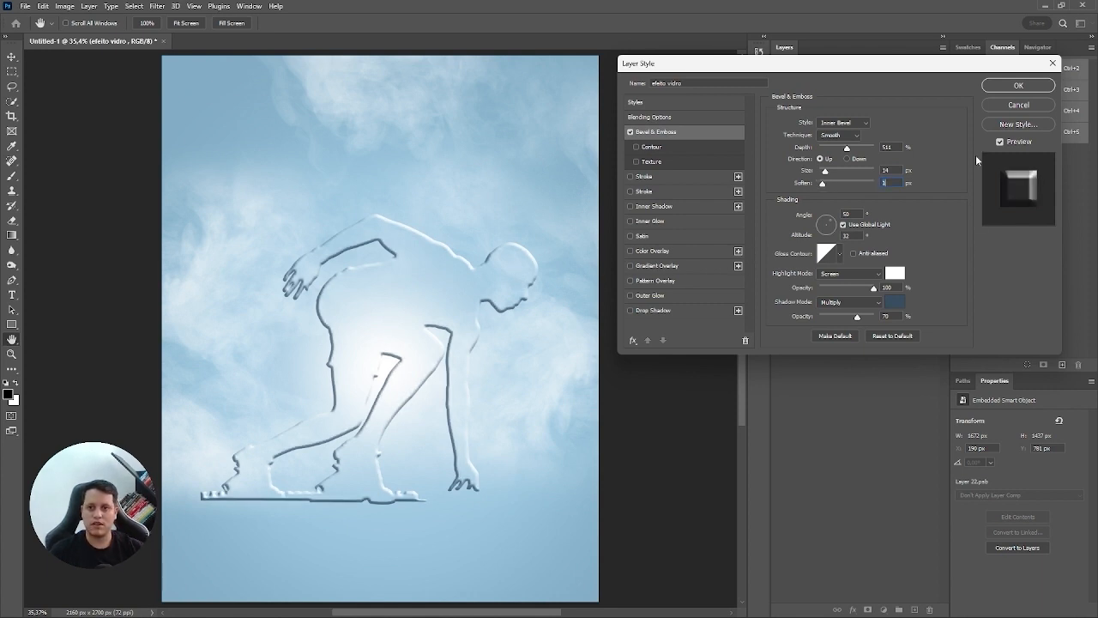
pyautogui.press('Up')
pyautogui.press('Up')
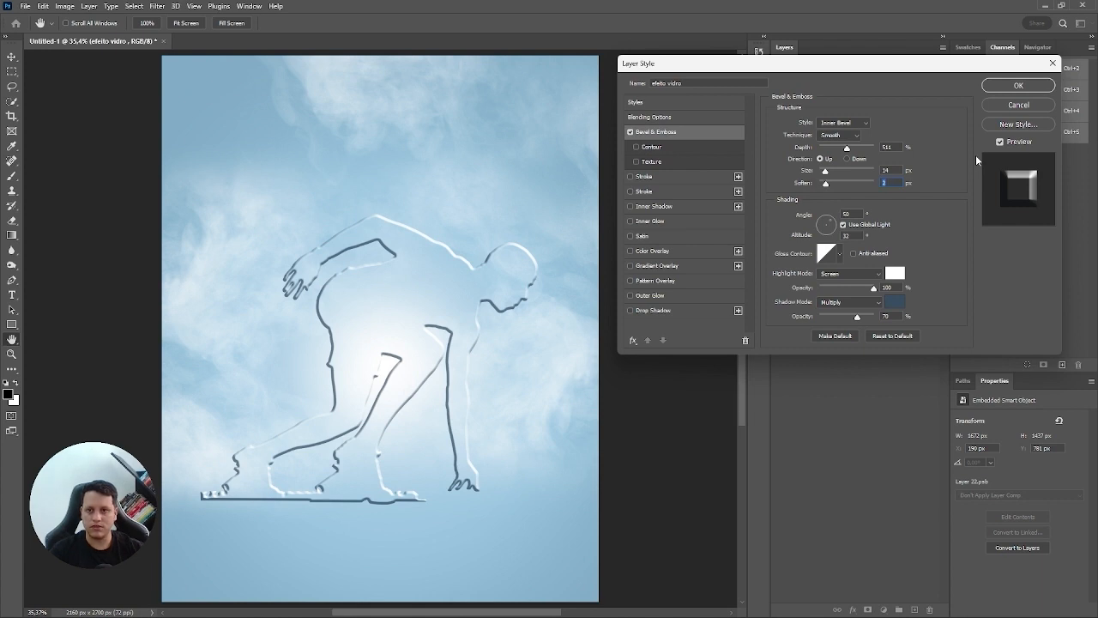
# Step: Try different bevel lighting angles with Use Global Light enabled, and set the angle to 35° and altitude to 37°
pyautogui.moveTo(466, 293); pyautogui.dragTo(488, 212)
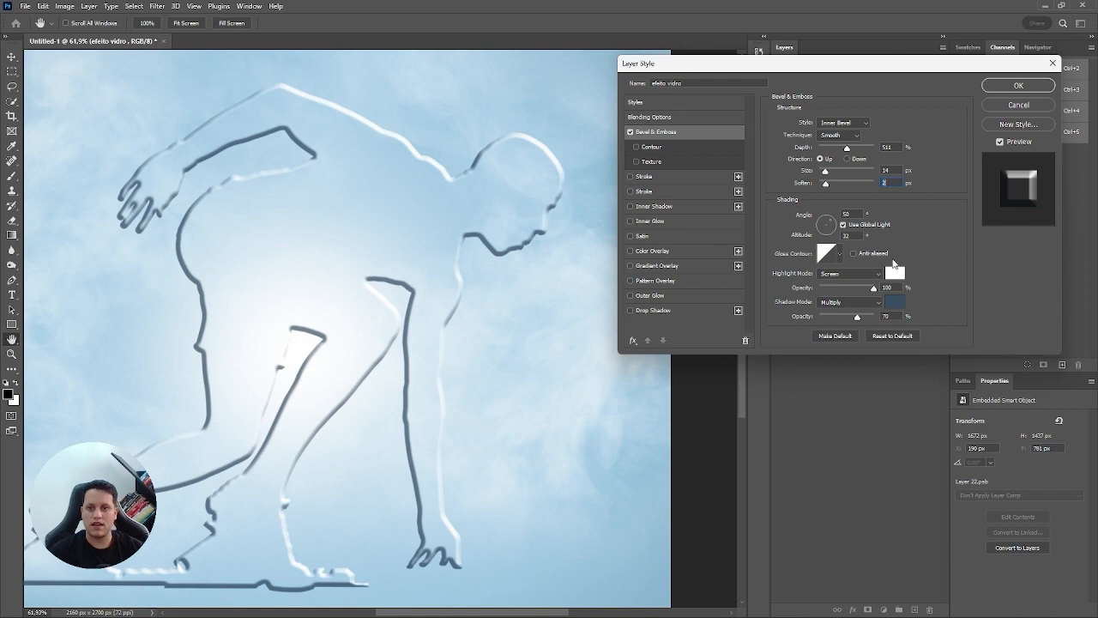
pyautogui.moveTo(824, 225); pyautogui.dragTo(843, 227)
pyautogui.click(844, 226)
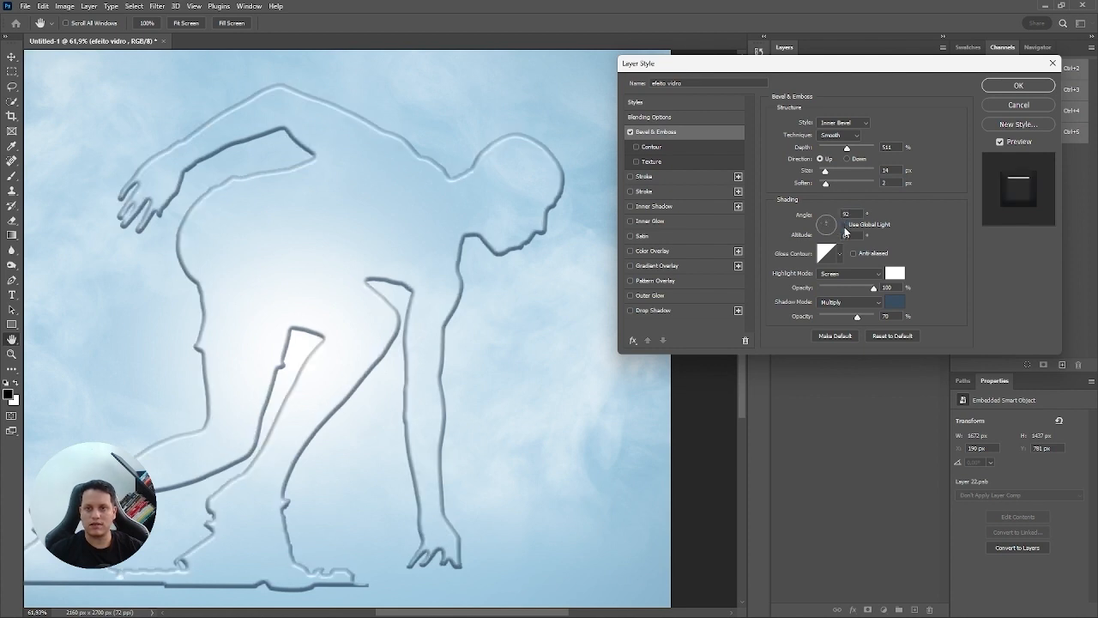
pyautogui.click(843, 226)
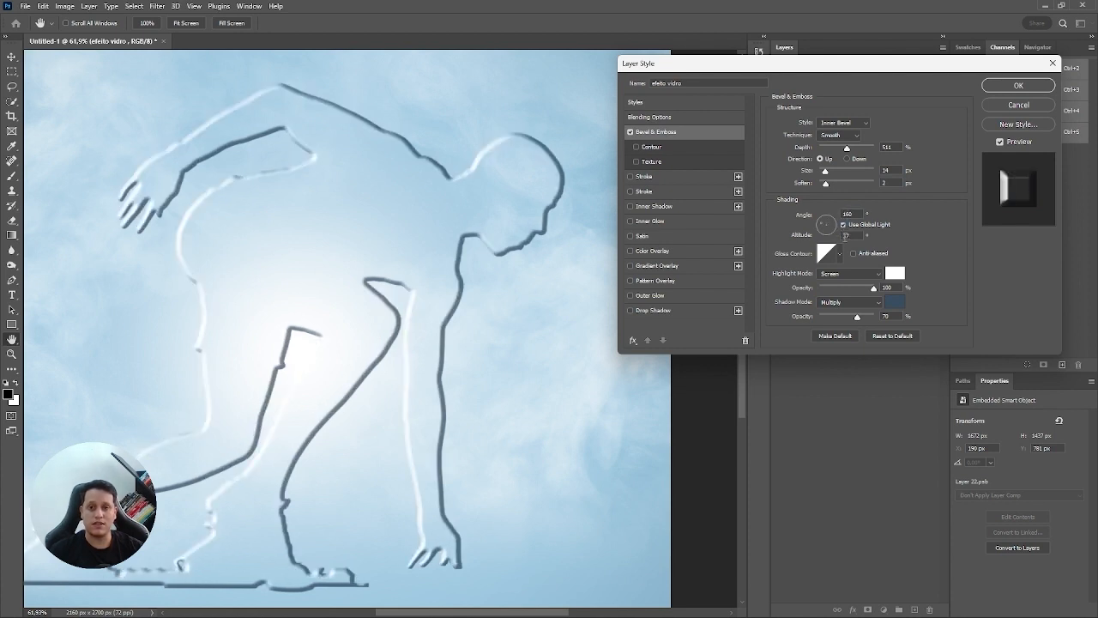
pyautogui.moveTo(832, 225); pyautogui.dragTo(835, 227)
pyautogui.scroll(-2, 467, 249)
pyautogui.scroll(-3, 467, 249)
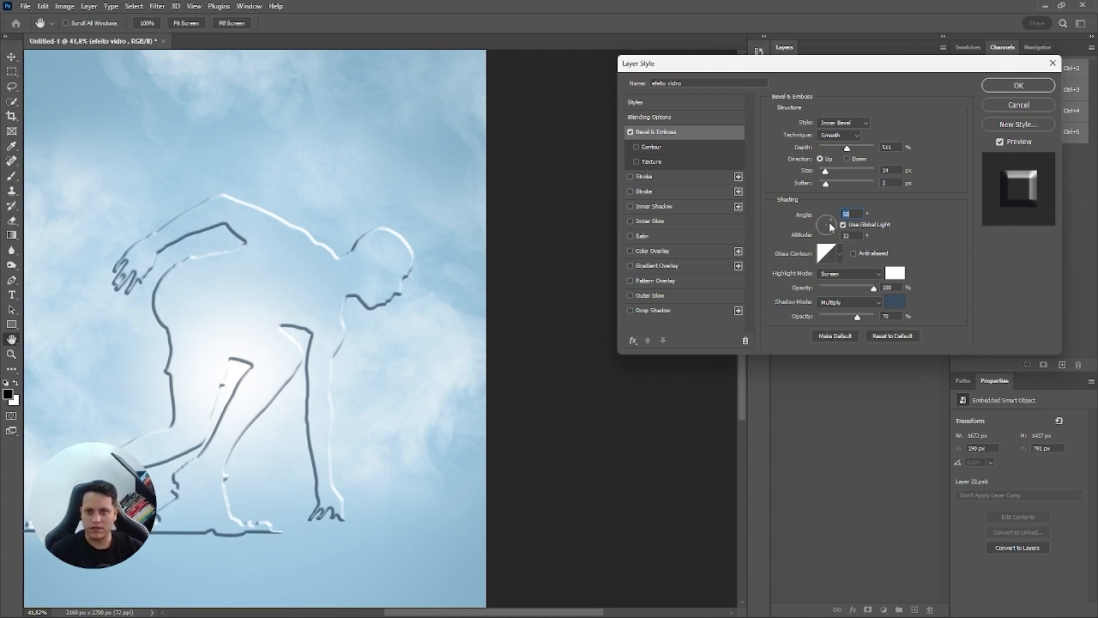
pyautogui.moveTo(832, 228); pyautogui.dragTo(829, 226)
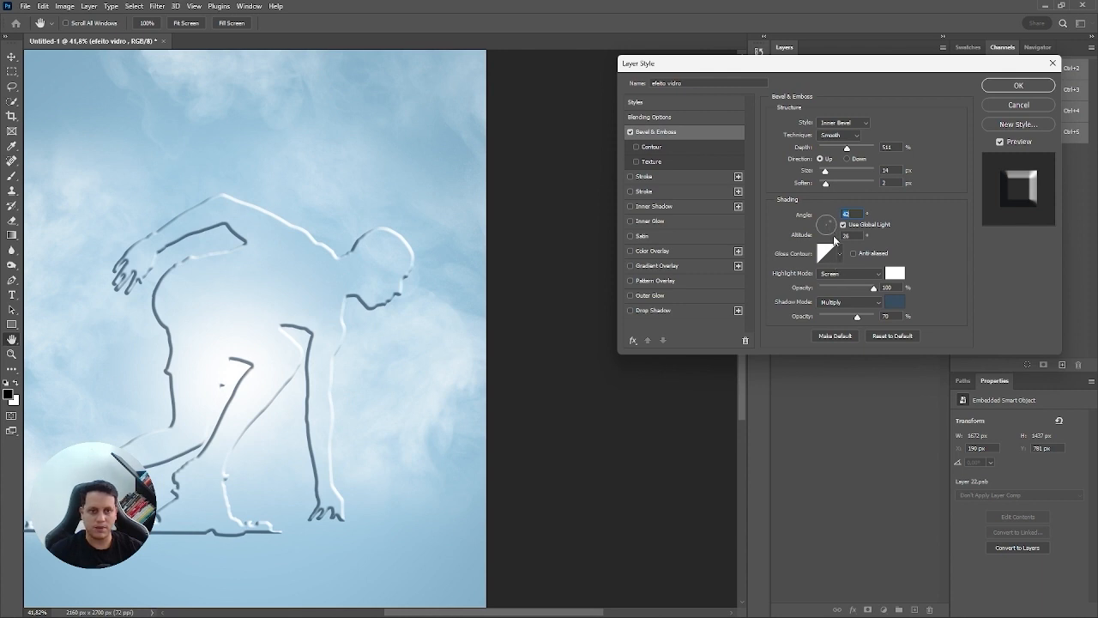
pyautogui.moveTo(833, 226); pyautogui.dragTo(832, 225)
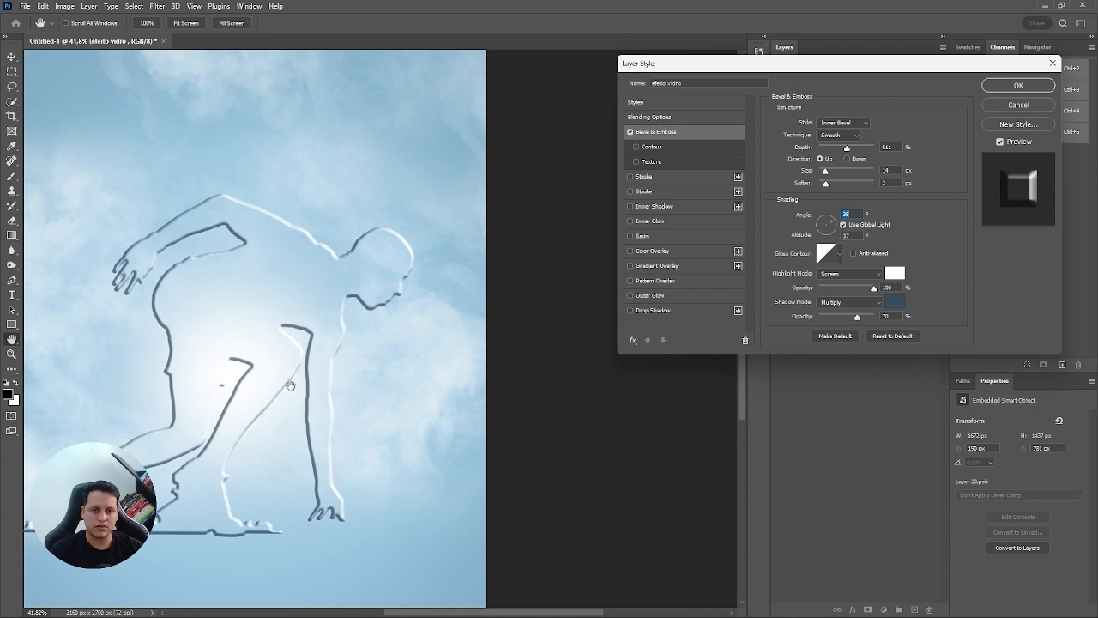
# Step: Try two other gloss contour presets on the bevel and return to the linear contour
pyautogui.click(841, 255)
pyautogui.click(829, 297)
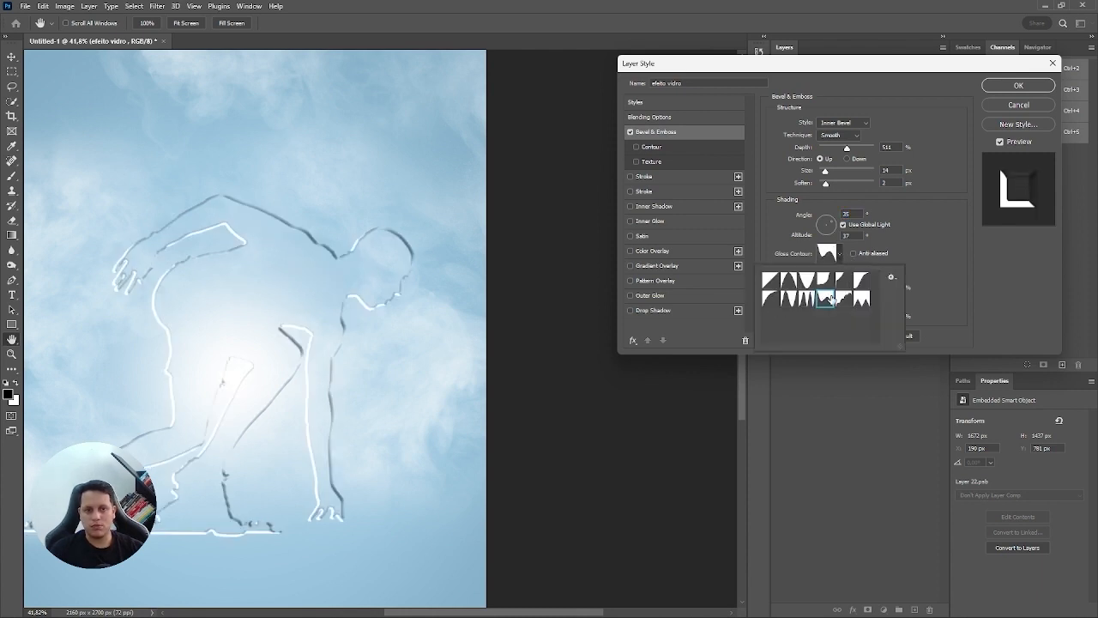
pyautogui.click(849, 300)
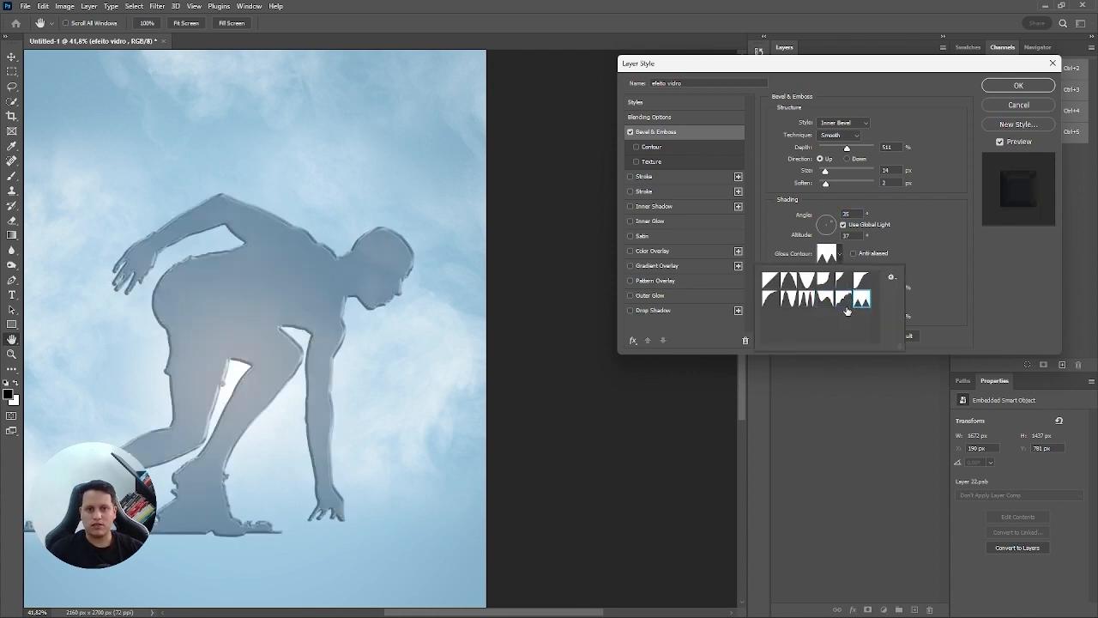
pyautogui.click(770, 279)
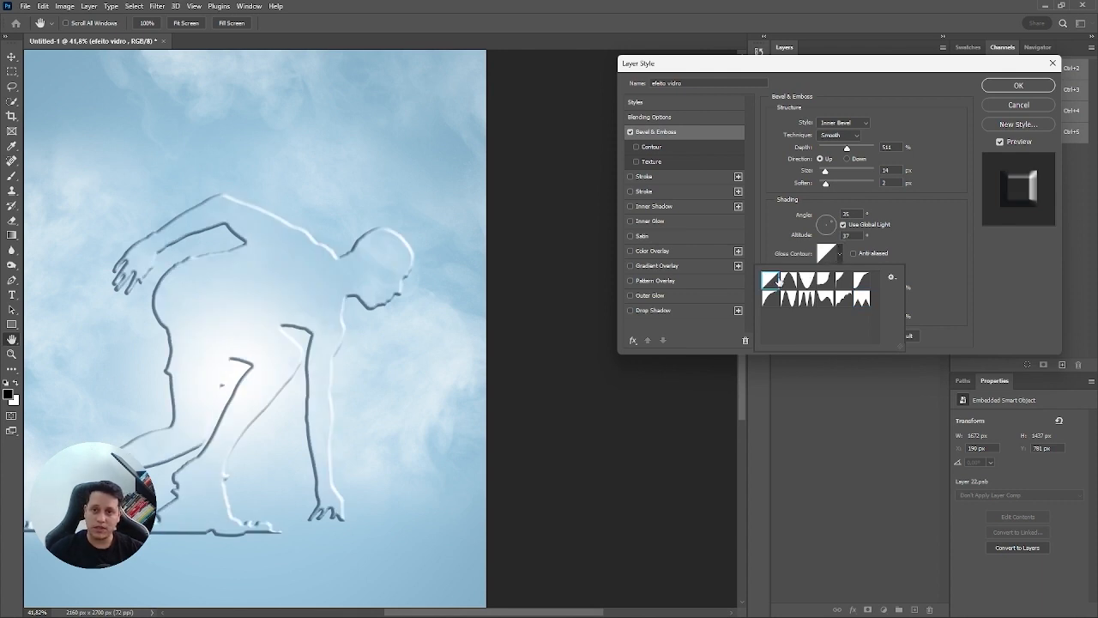
pyautogui.click(846, 215)
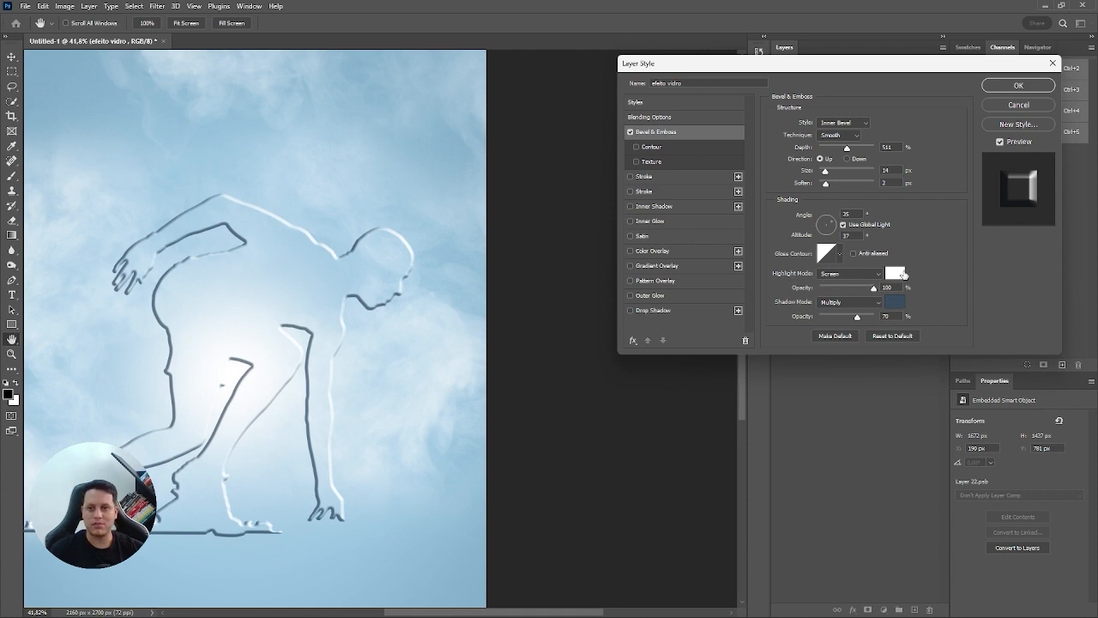
# Step: Keep the bevel highlight on Screen at 100% opacity and set the shadow opacity to 61%
pyautogui.click(839, 274)
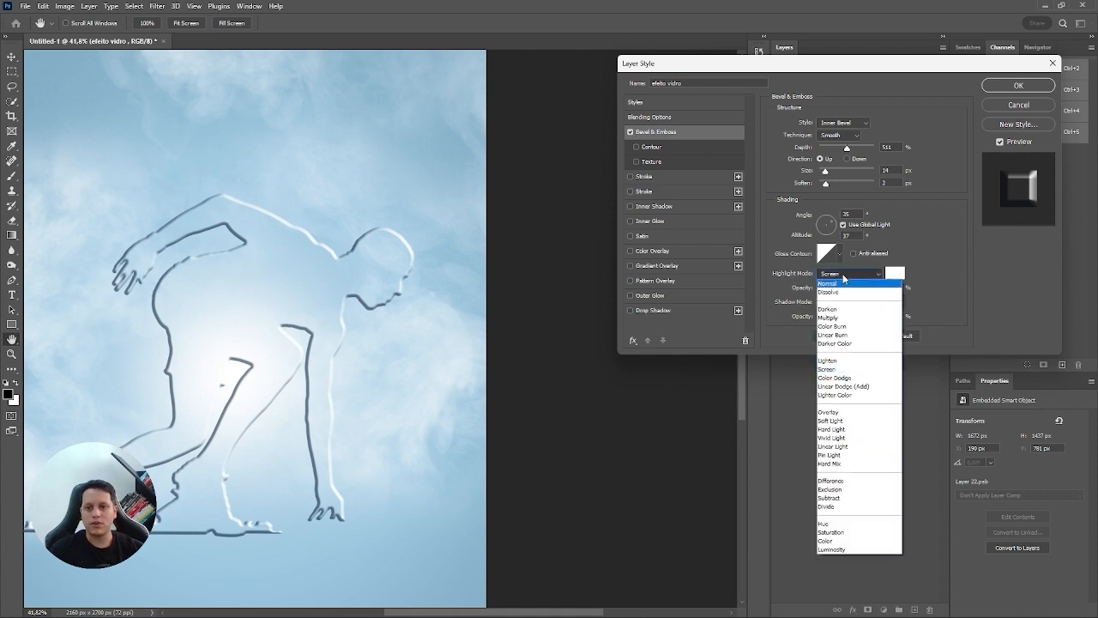
pyautogui.click(845, 277)
pyautogui.moveTo(873, 288); pyautogui.dragTo(935, 287)
pyautogui.moveTo(856, 290); pyautogui.dragTo(1000, 294)
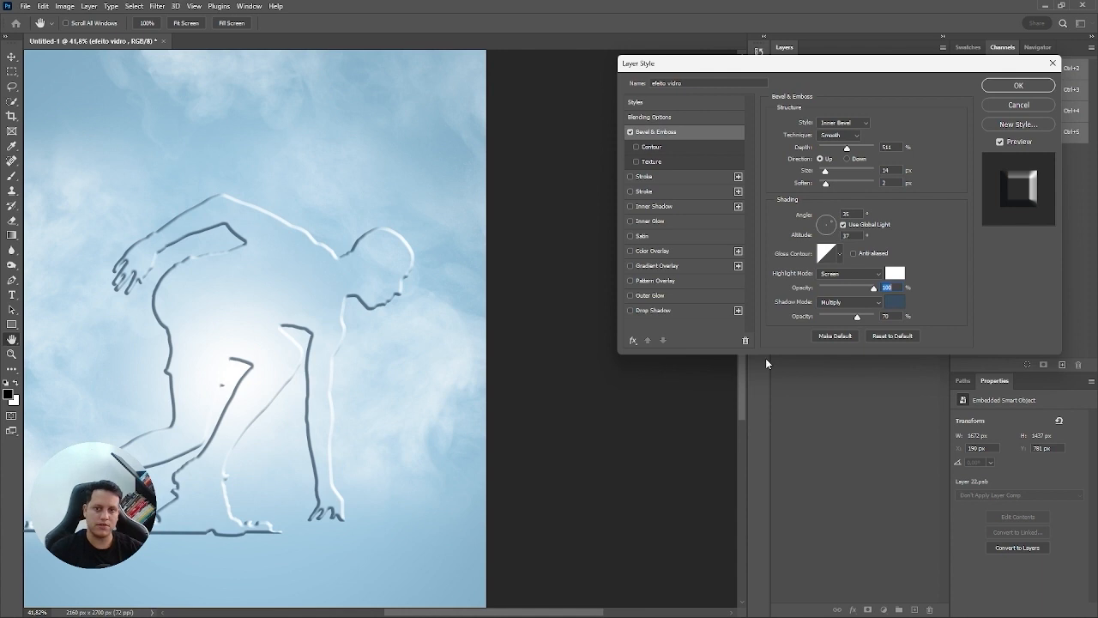
pyautogui.moveTo(859, 317)
pyautogui.mouseDown()
pyautogui.moveTo(782, 308)
pyautogui.moveTo(911, 310)
pyautogui.moveTo(853, 306)
pyautogui.mouseUp()
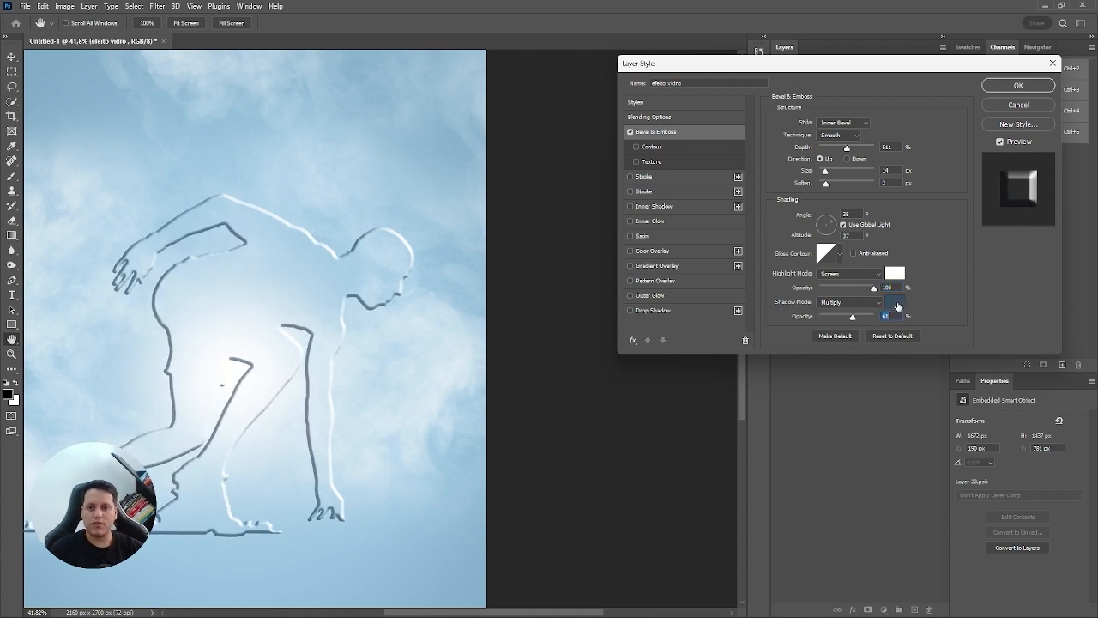
# Step: Try black (000000) as the Bevel & Emboss shadow color and discard the change
pyautogui.click(898, 305)
pyautogui.moveTo(811, 282); pyautogui.dragTo(834, 339)
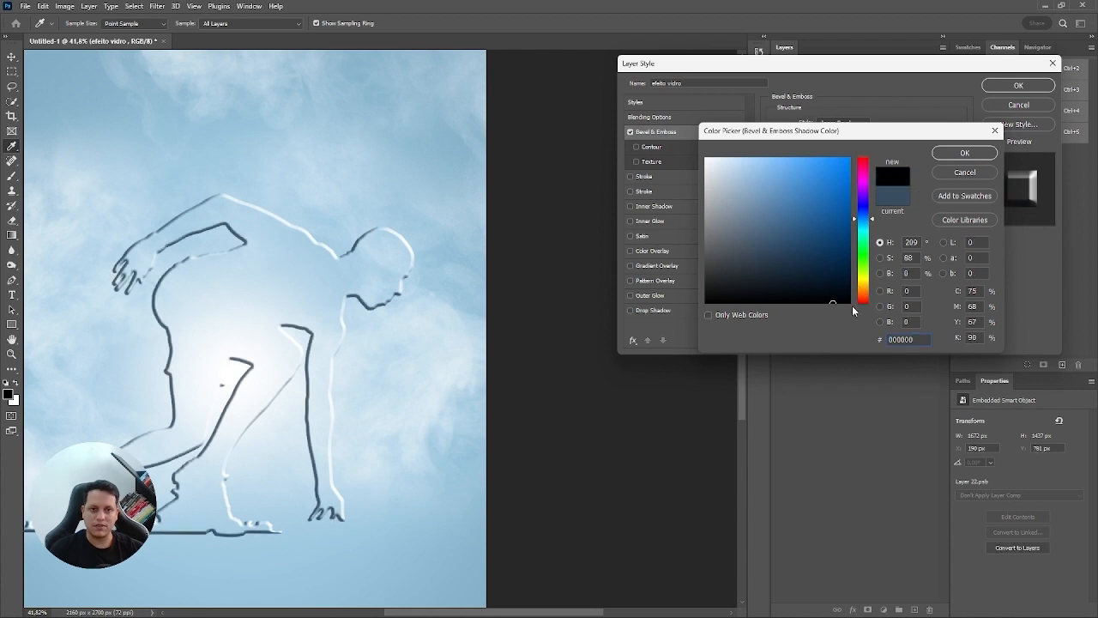
pyautogui.click(940, 173)
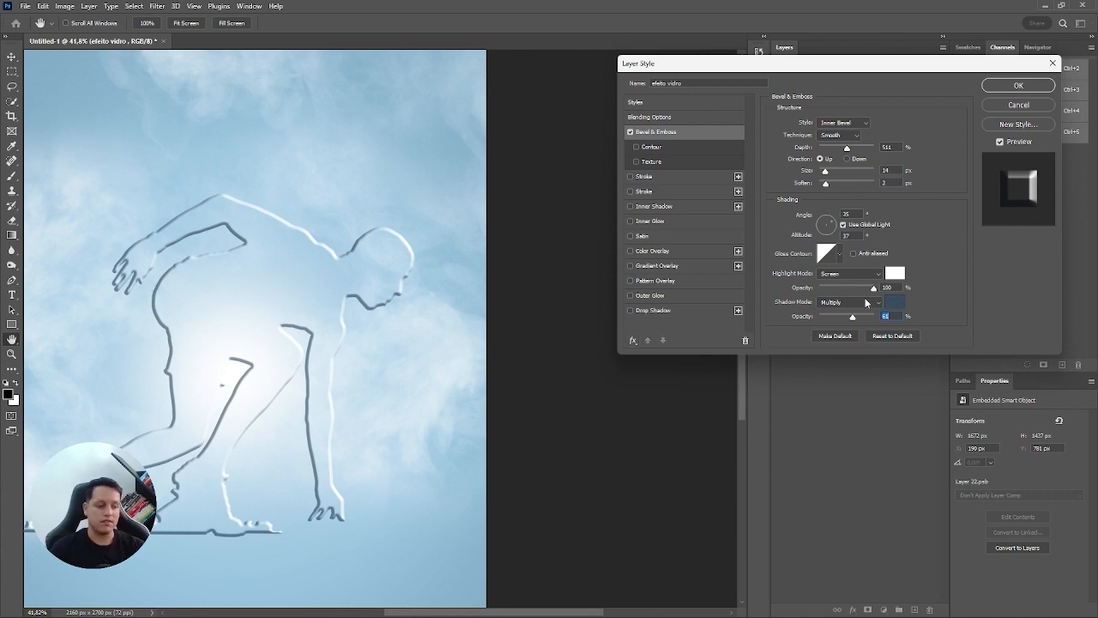
pyautogui.click(883, 314)
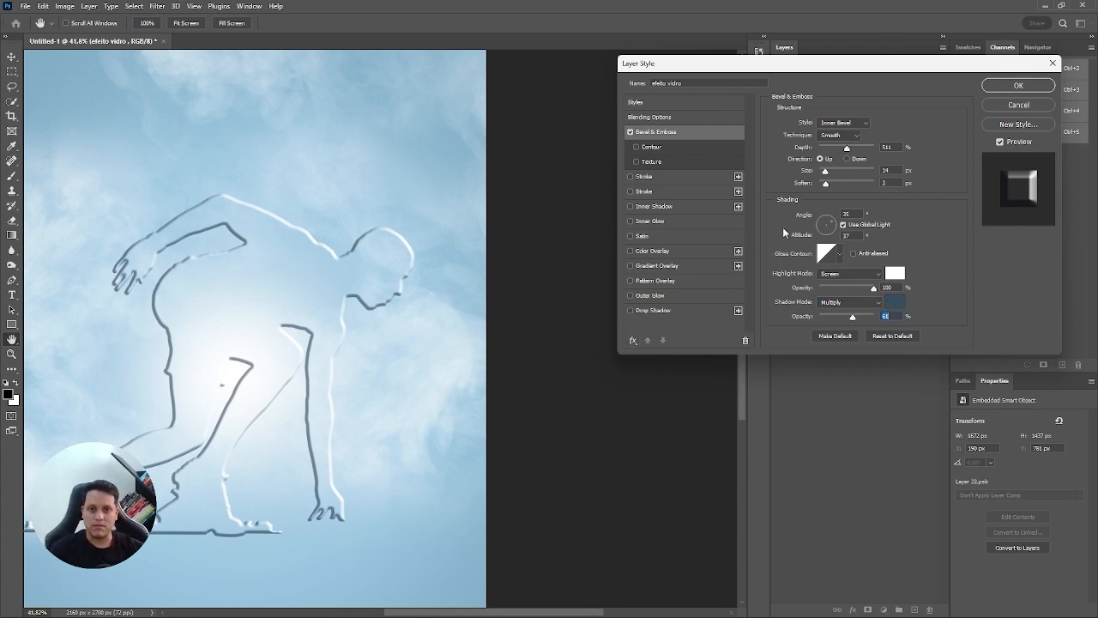
# Step: Keep 394e61 as the bevel shadow color and apply the layer style to the "efeito vidro" layer
pyautogui.click(895, 302)
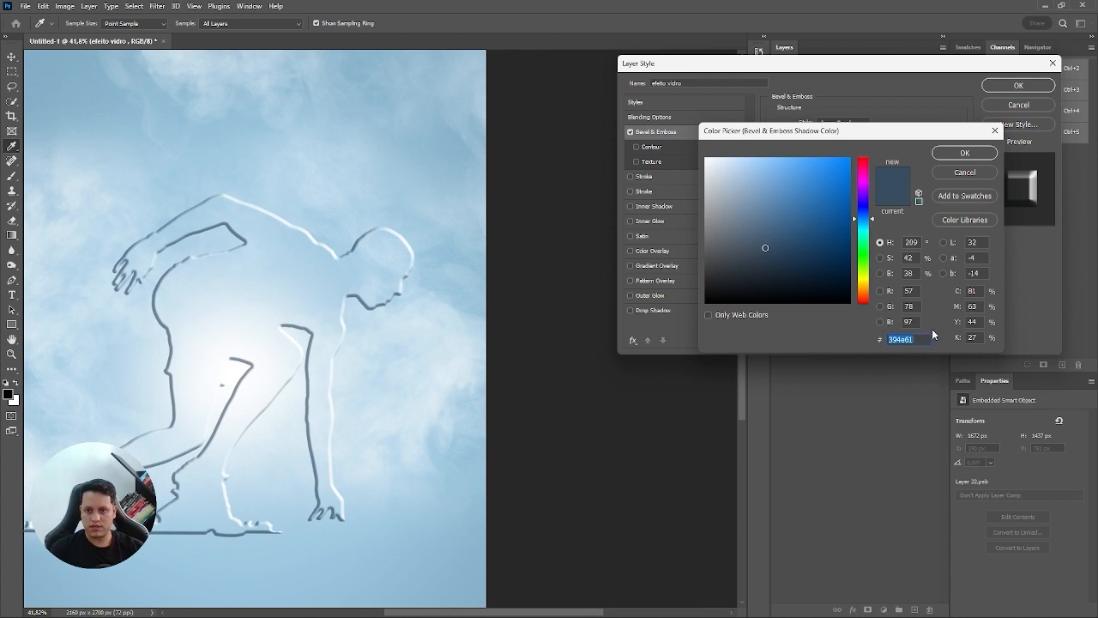
pyautogui.click(964, 153)
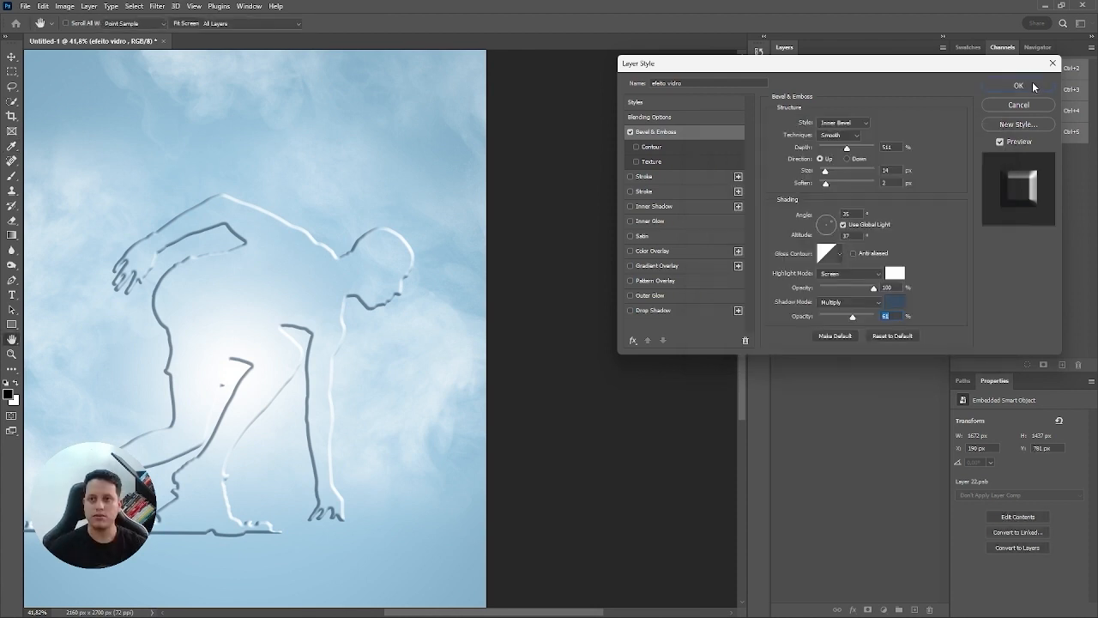
pyautogui.click(1018, 85)
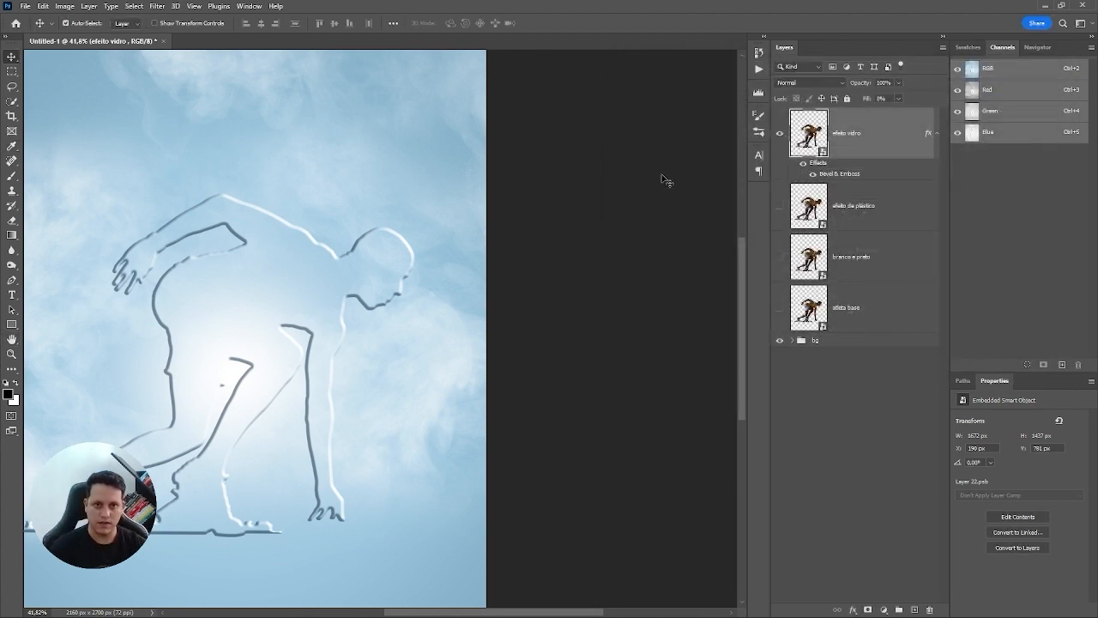
# Step: Show the "efeito de plástico" layer and desaturate it with Hue/Saturation, setting the saturation to -100
pyautogui.click(810, 221)
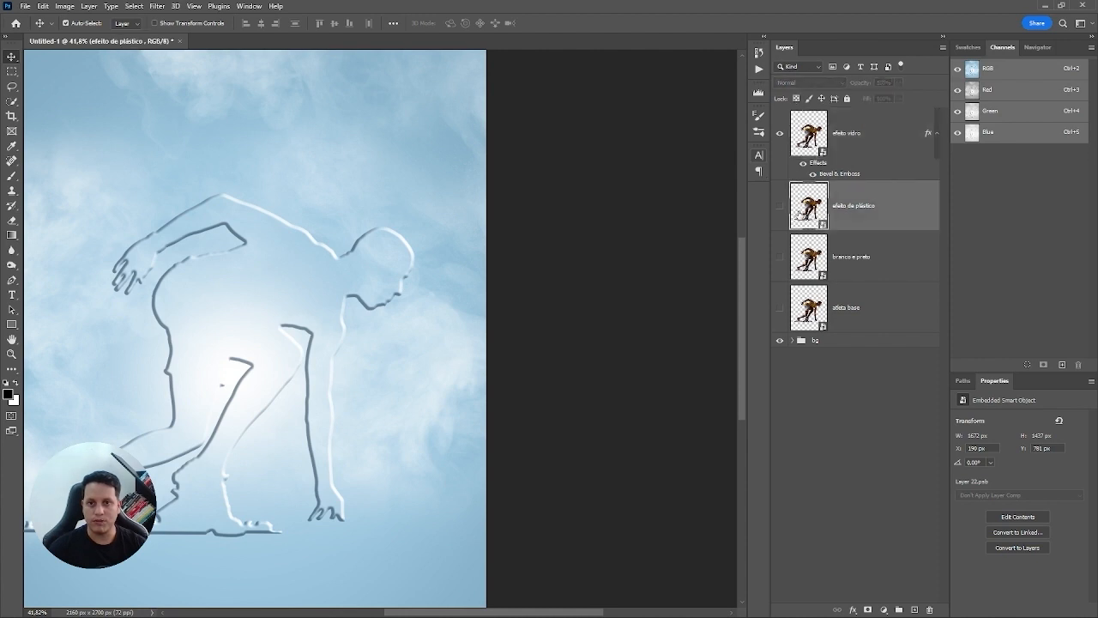
pyautogui.click(779, 206)
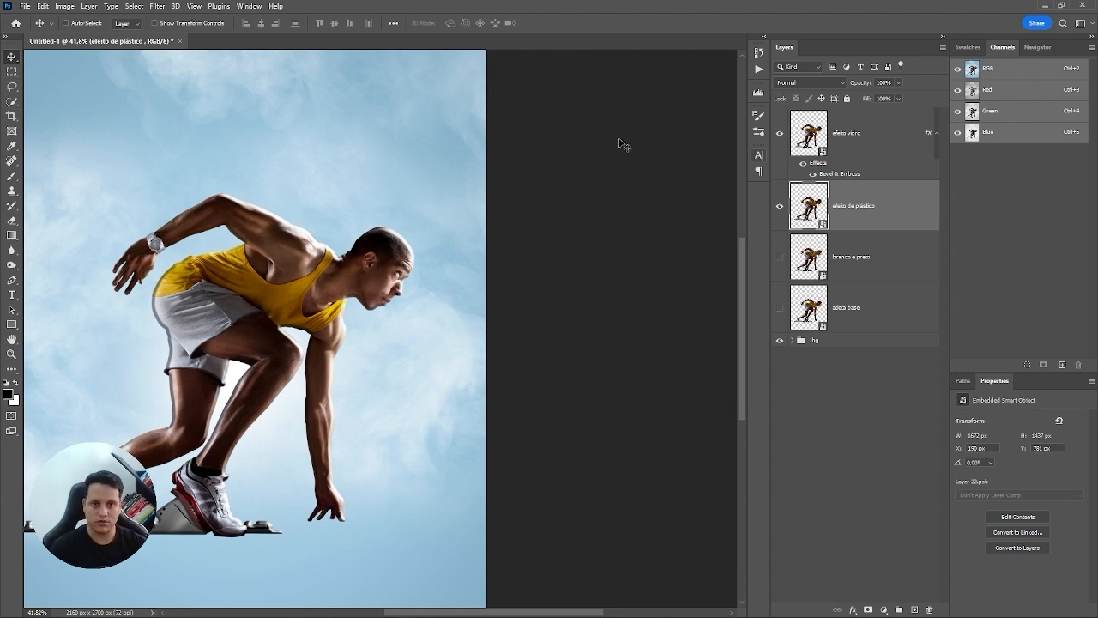
pyautogui.hotkey('ctrl', 'u')
pyautogui.moveTo(517, 232); pyautogui.dragTo(426, 229)
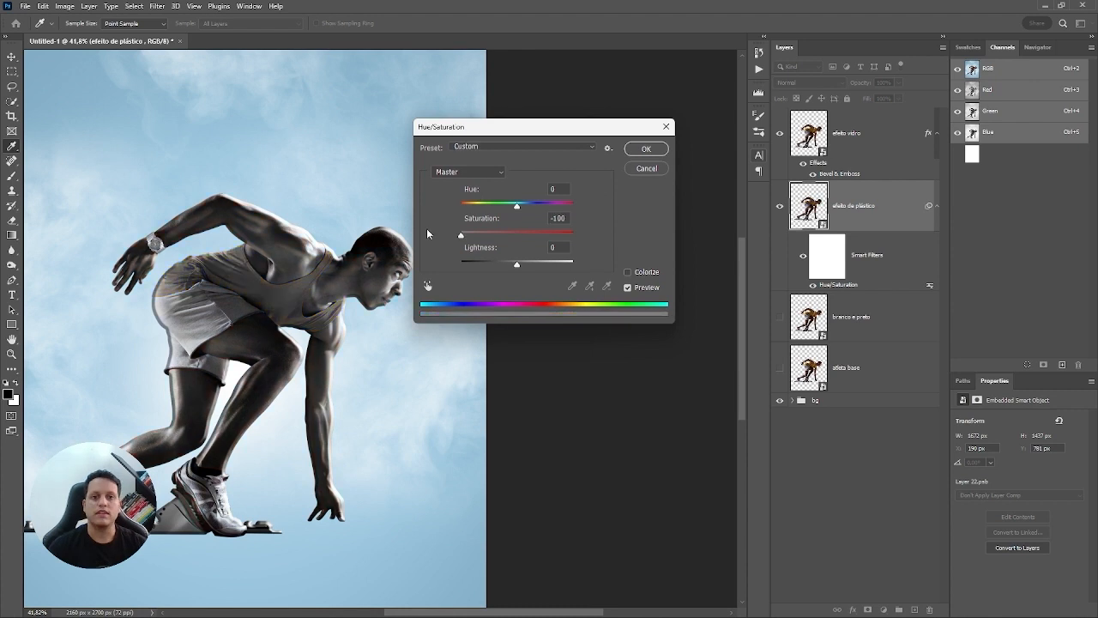
pyautogui.click(647, 149)
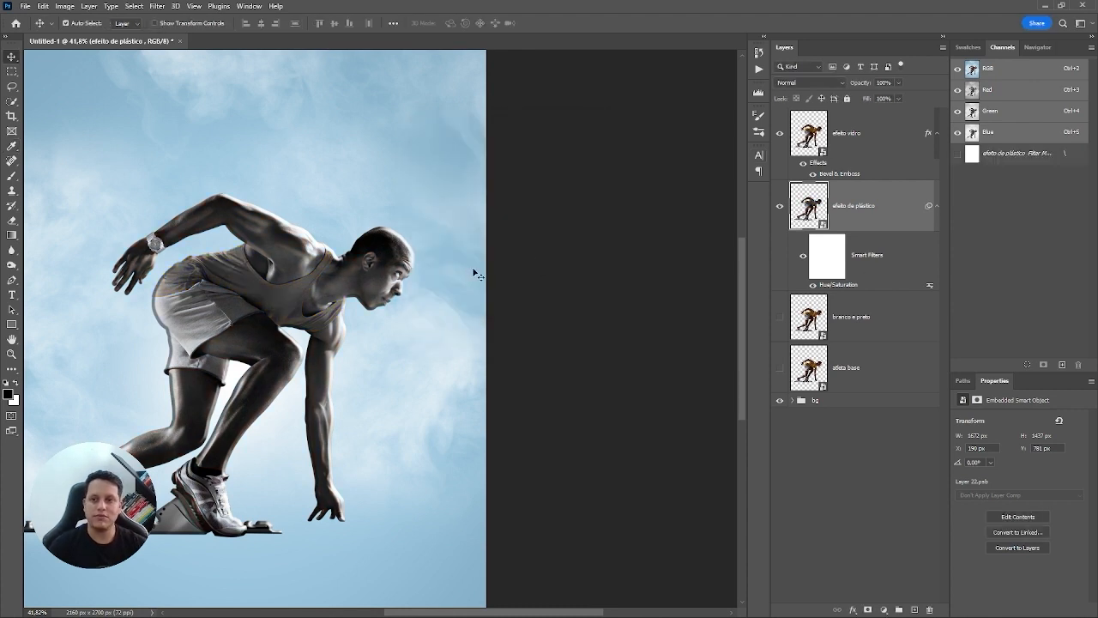
# Step: Open the Filter Gallery for the "efeito de plástico" layer with the Chrome filter from the Sketch category
pyautogui.click(157, 6)
pyautogui.moveTo(182, 164)
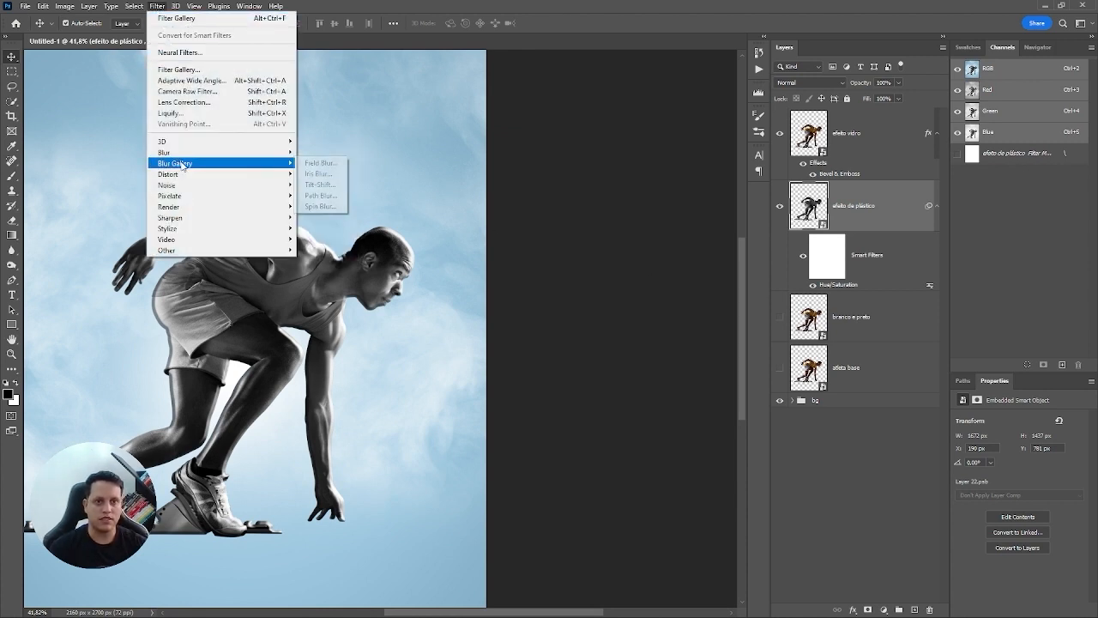
pyautogui.click(179, 69)
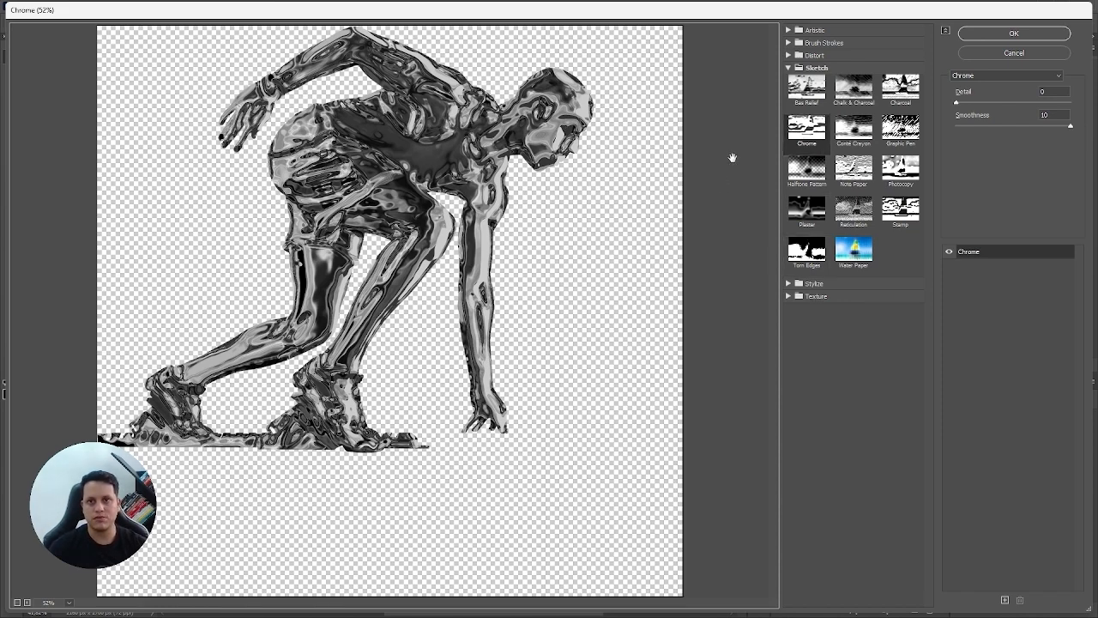
pyautogui.click(798, 68)
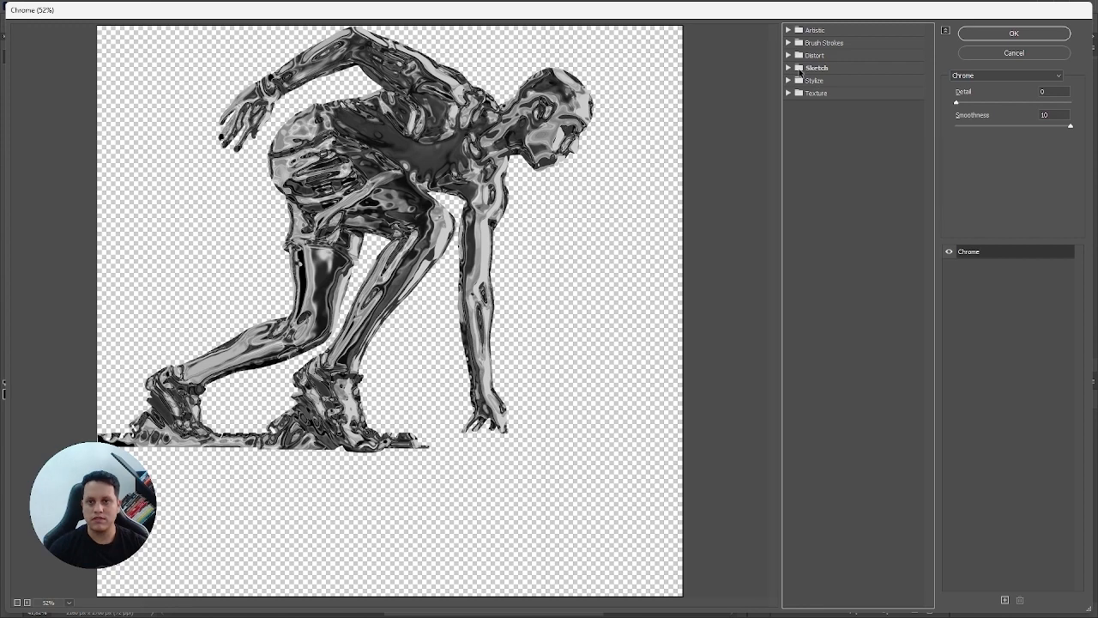
pyautogui.click(789, 69)
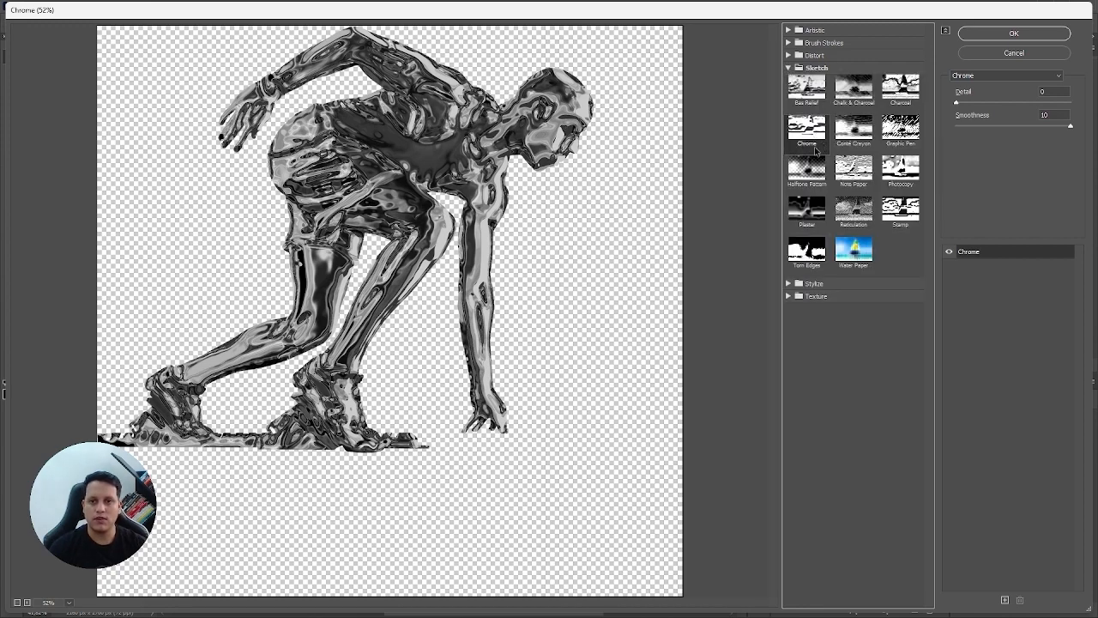
# Step: Try Chrome with detail 6 and smoothness 0 and 8, set detail to 0 and smoothness to 10, and apply the filter
pyautogui.moveTo(956, 103); pyautogui.dragTo(1021, 104)
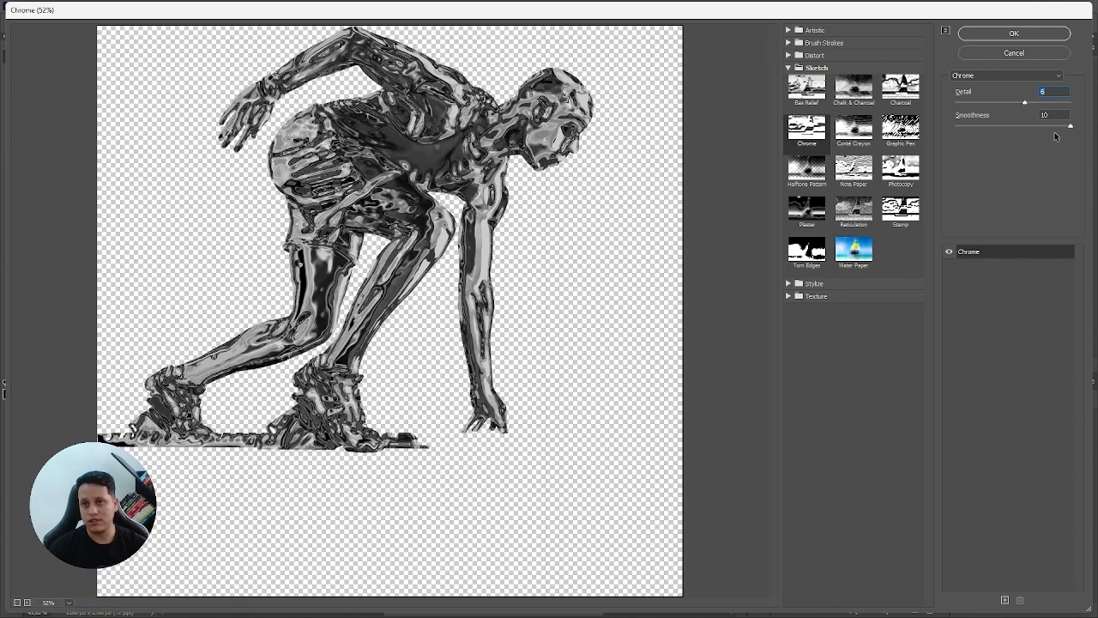
pyautogui.click(989, 125)
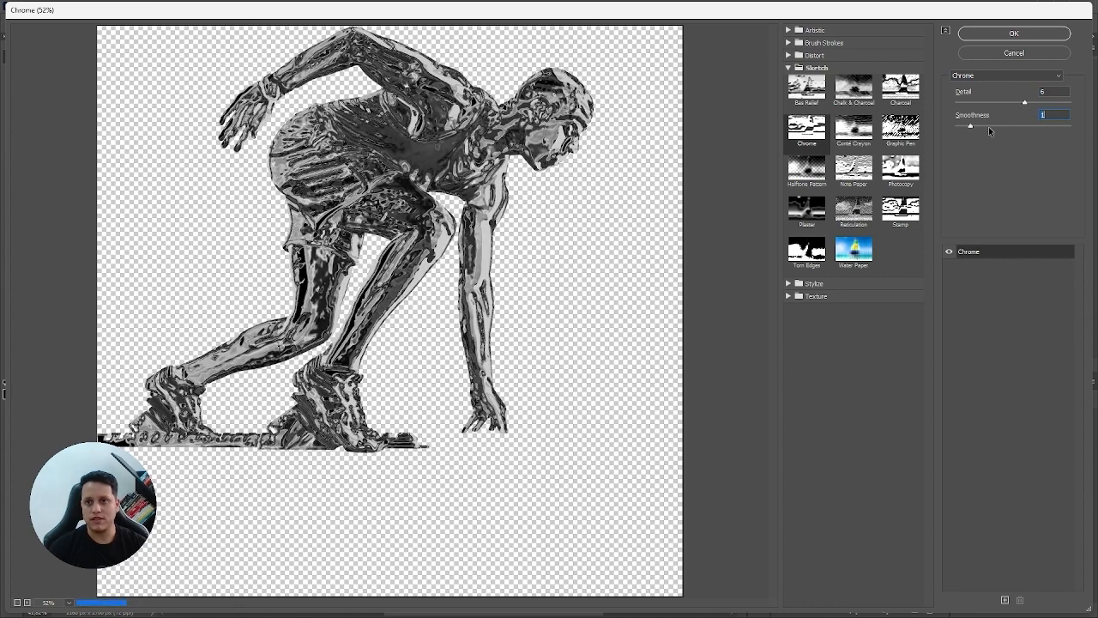
pyautogui.write('0')
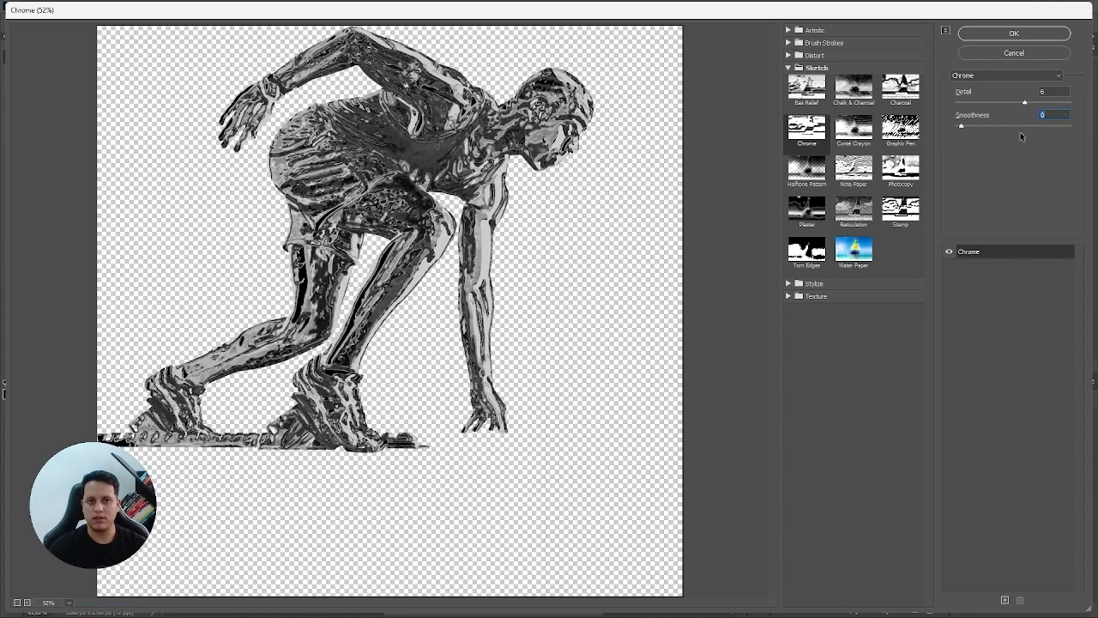
pyautogui.write('8')
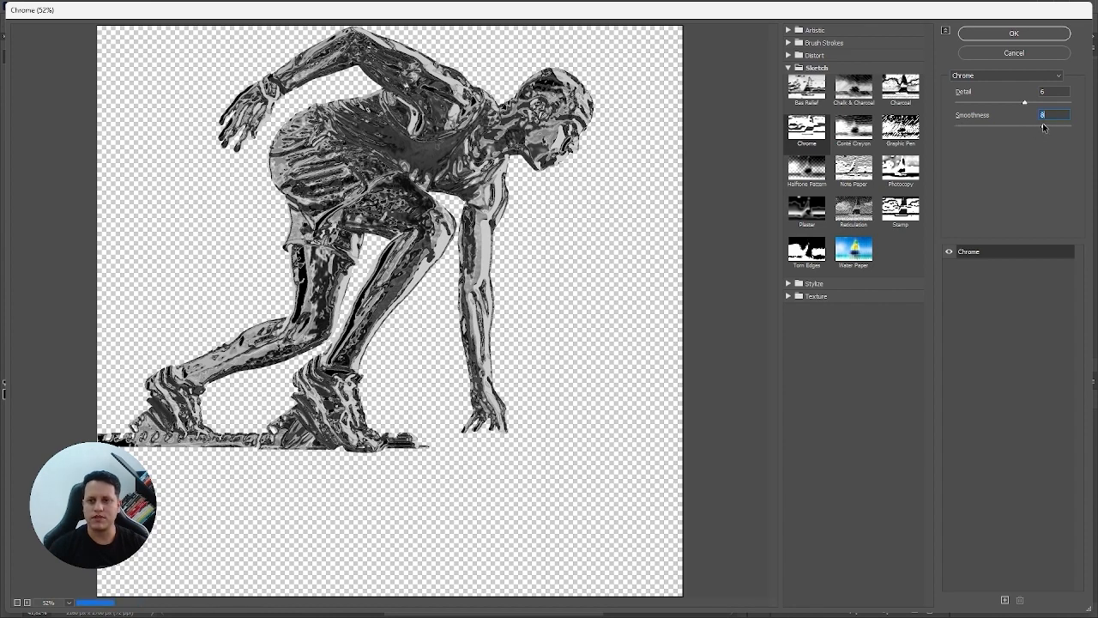
pyautogui.write('10')
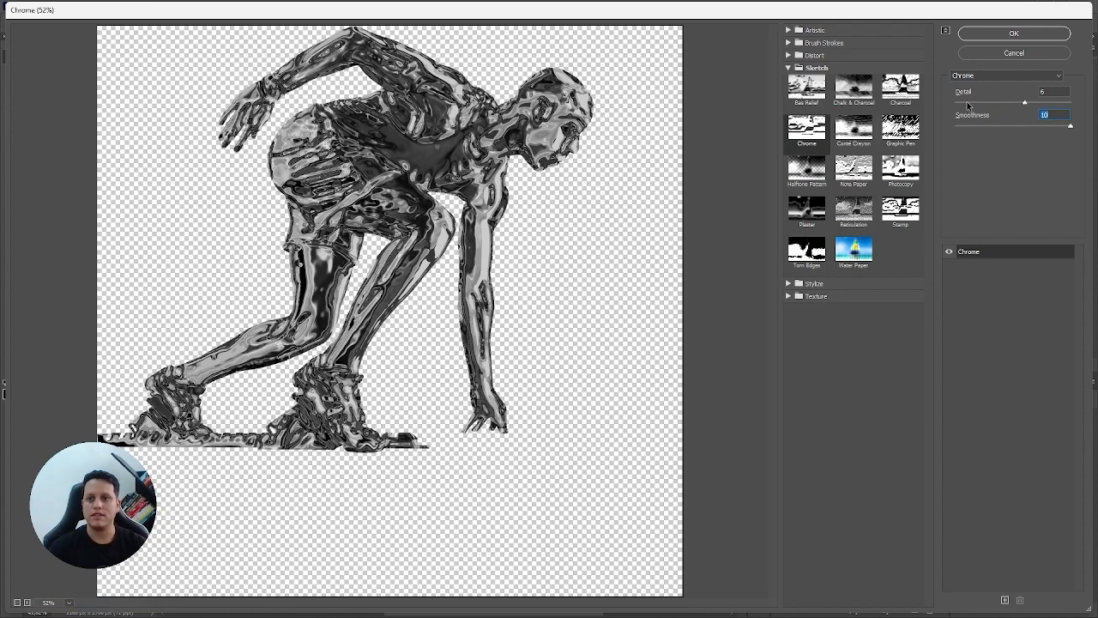
pyautogui.moveTo(1024, 102); pyautogui.dragTo(956, 102)
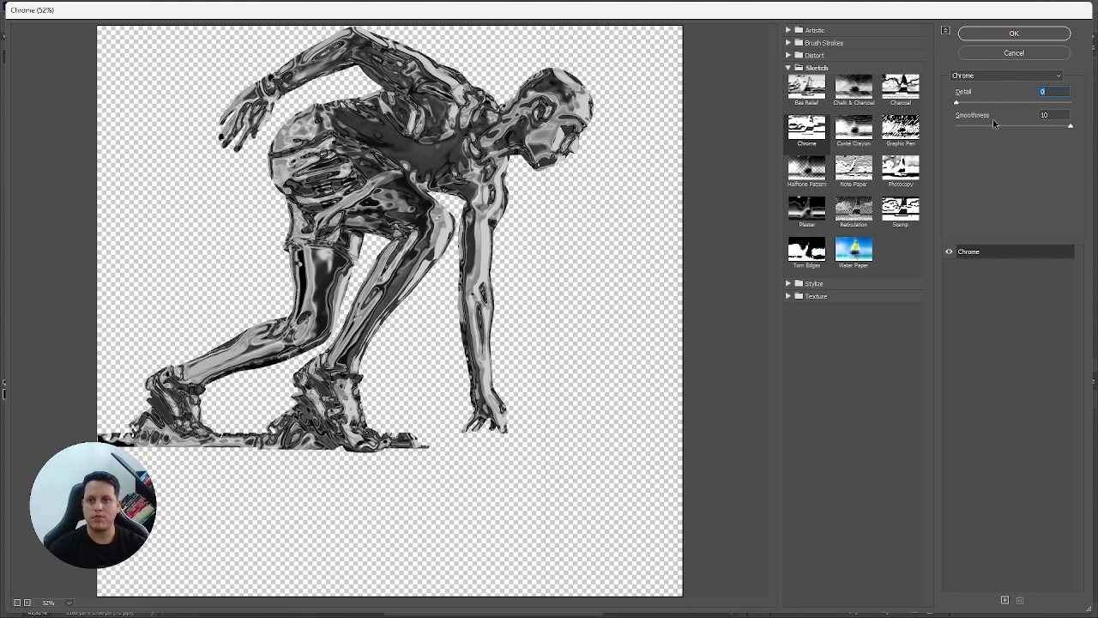
pyautogui.click(1014, 33)
pyautogui.hotkey('ctrl', '0')
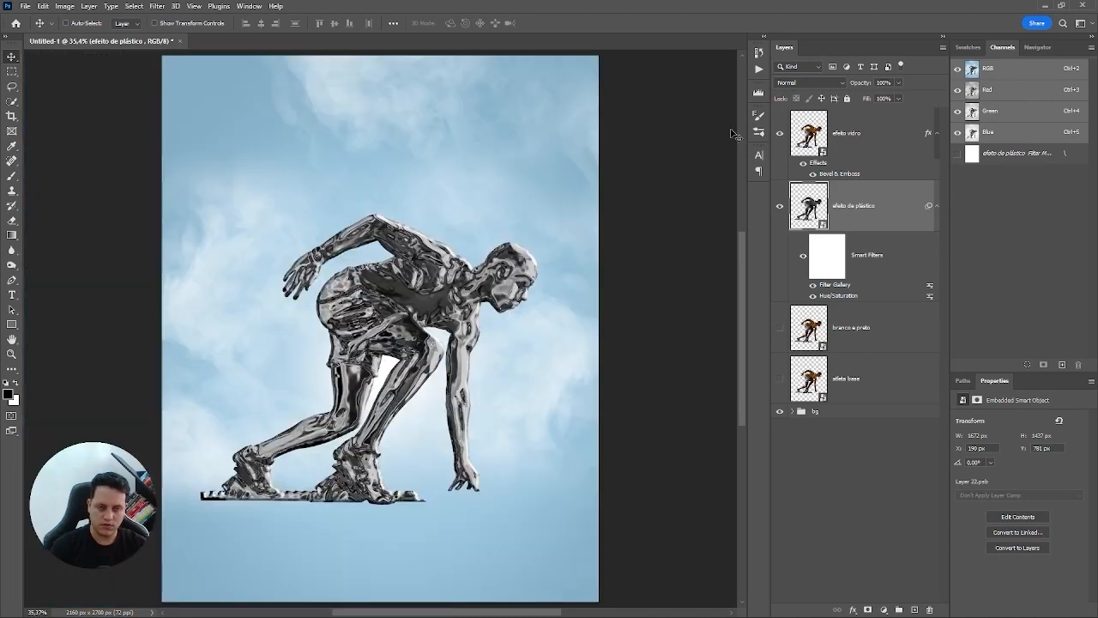
pyautogui.moveTo(460, 417); pyautogui.dragTo(528, 407)
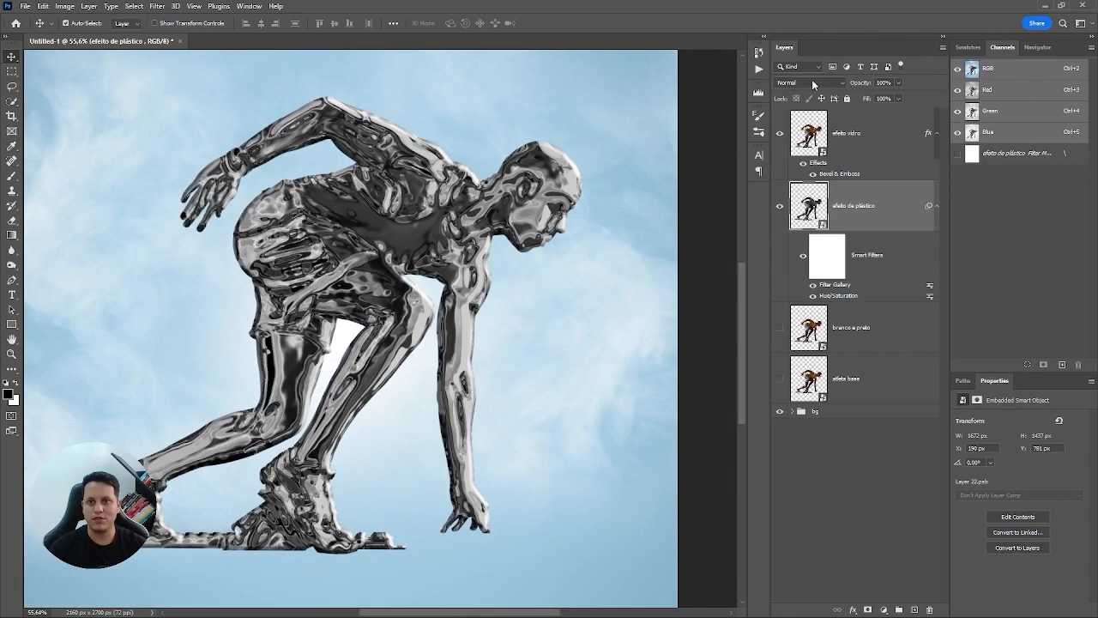
# Step: Lower the opacity of the "efeito de plástico" layer to 30%
pyautogui.moveTo(865, 84)
pyautogui.mouseDown()
pyautogui.moveTo(851, 84)
pyautogui.moveTo(865, 84)
pyautogui.mouseUp()
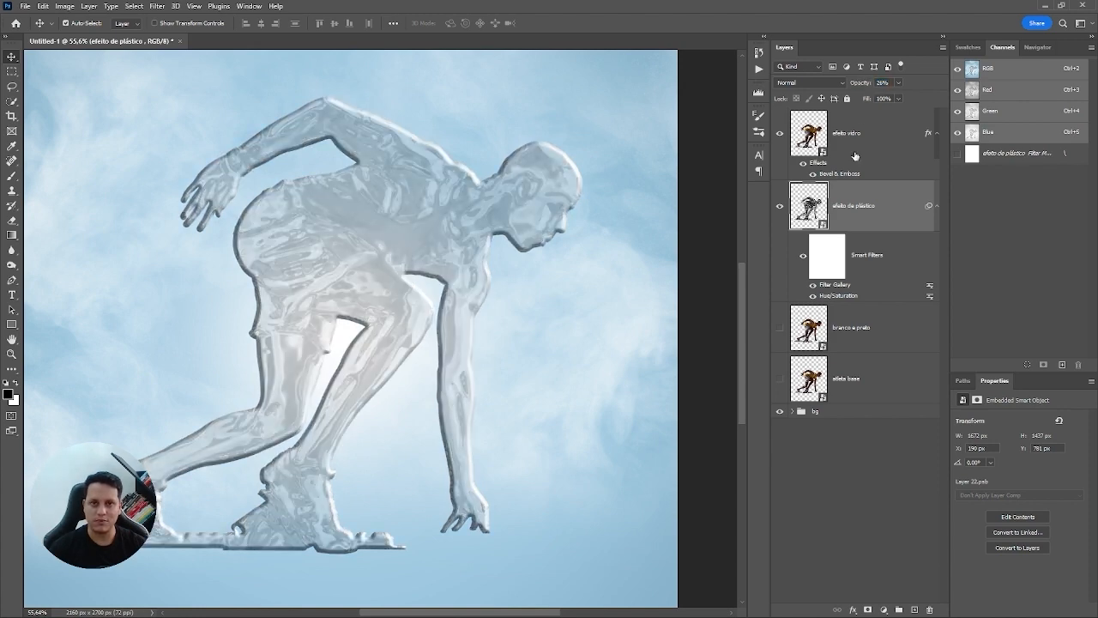
pyautogui.click(888, 82)
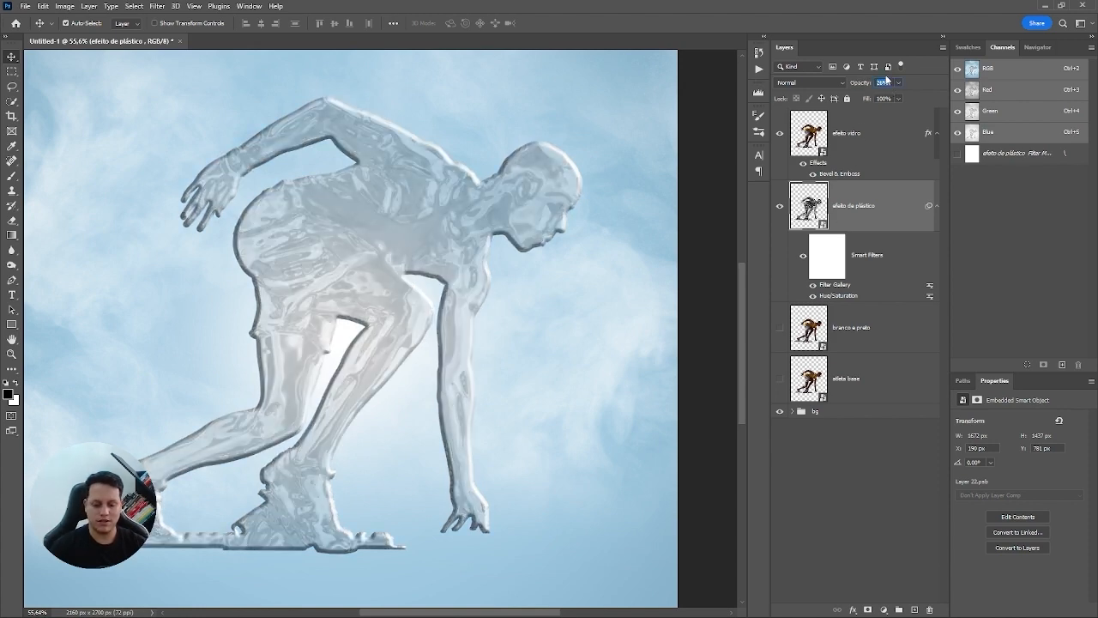
pyautogui.write('30')
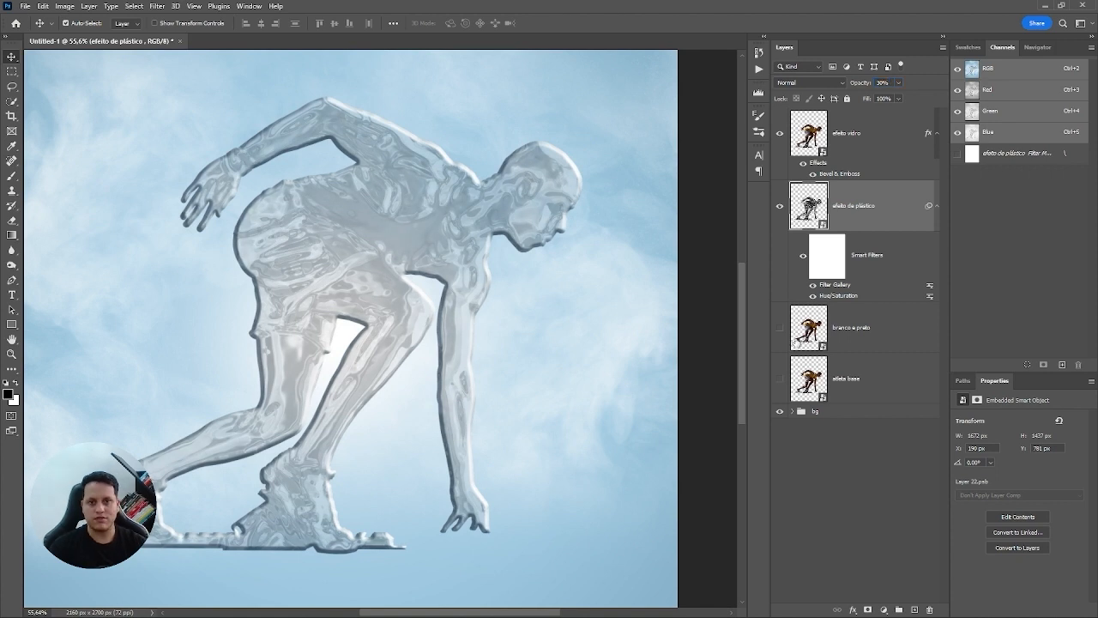
# Step: Show the "branco e preto" layer, desaturate it with Hue/Saturation at saturation -100, and lower its opacity to 28%
pyautogui.click(807, 328)
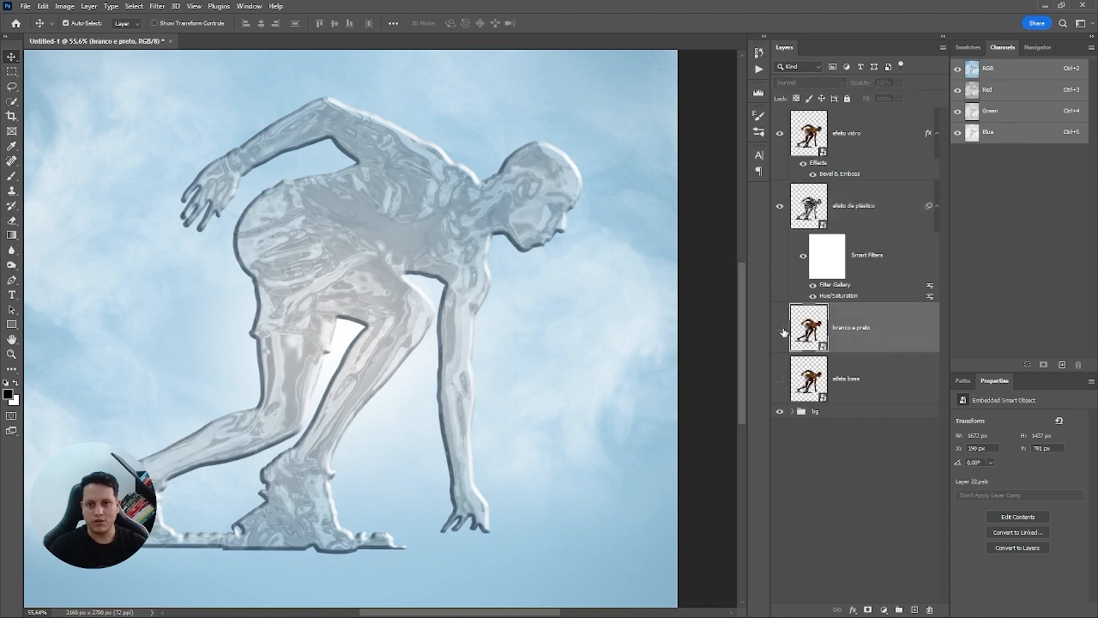
pyautogui.click(780, 328)
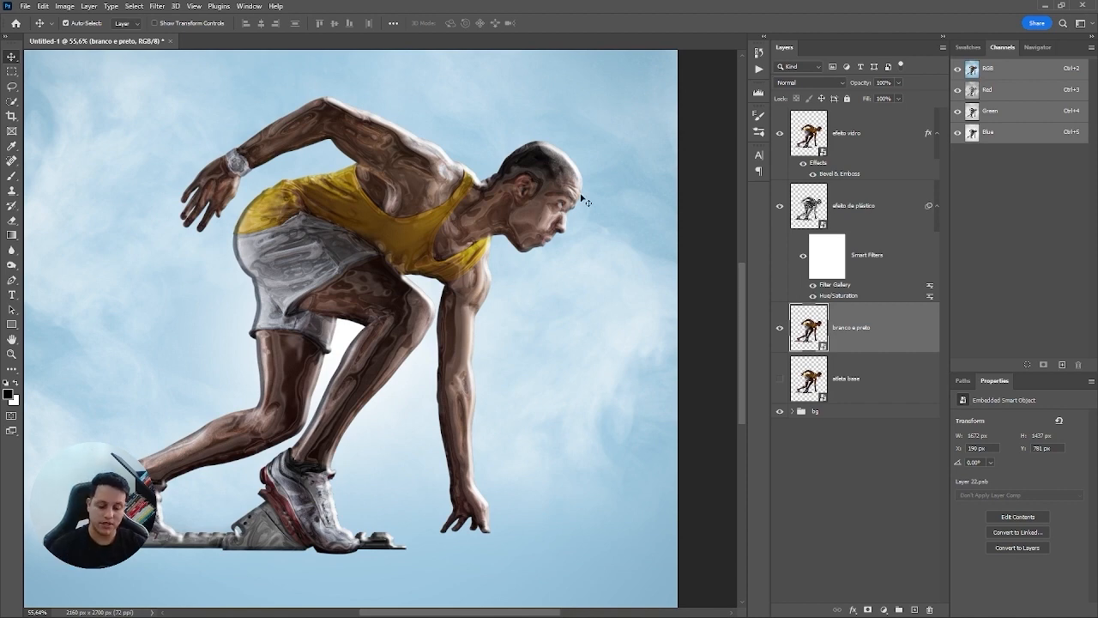
pyautogui.hotkey('ctrl', 'u')
pyautogui.press('Escape')
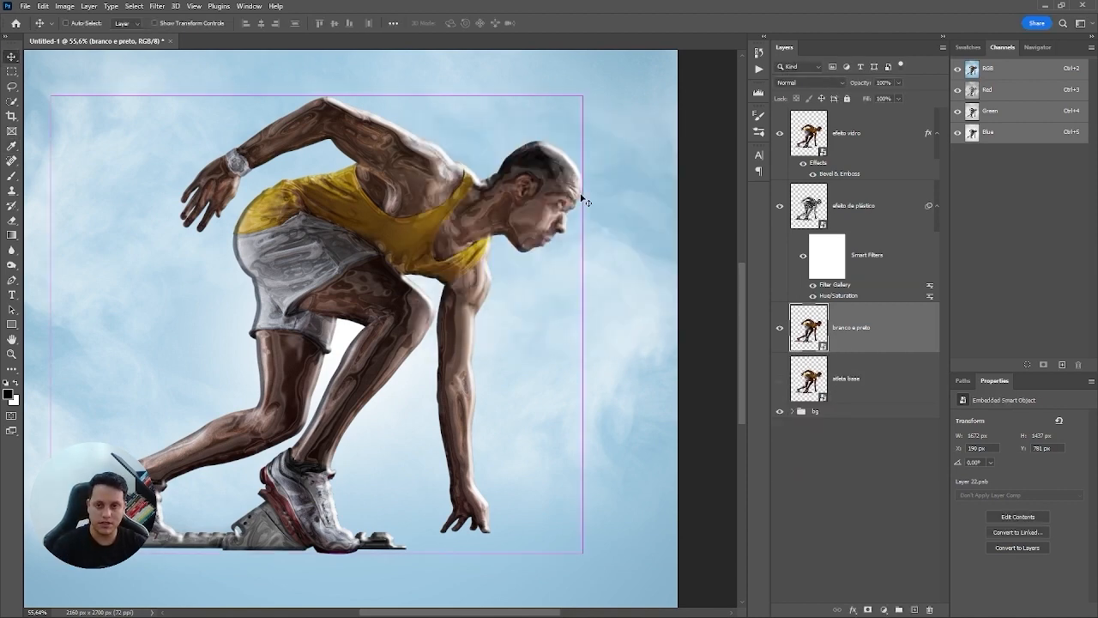
pyautogui.hotkey('ctrl', 'u')
pyautogui.moveTo(518, 235); pyautogui.dragTo(376, 234)
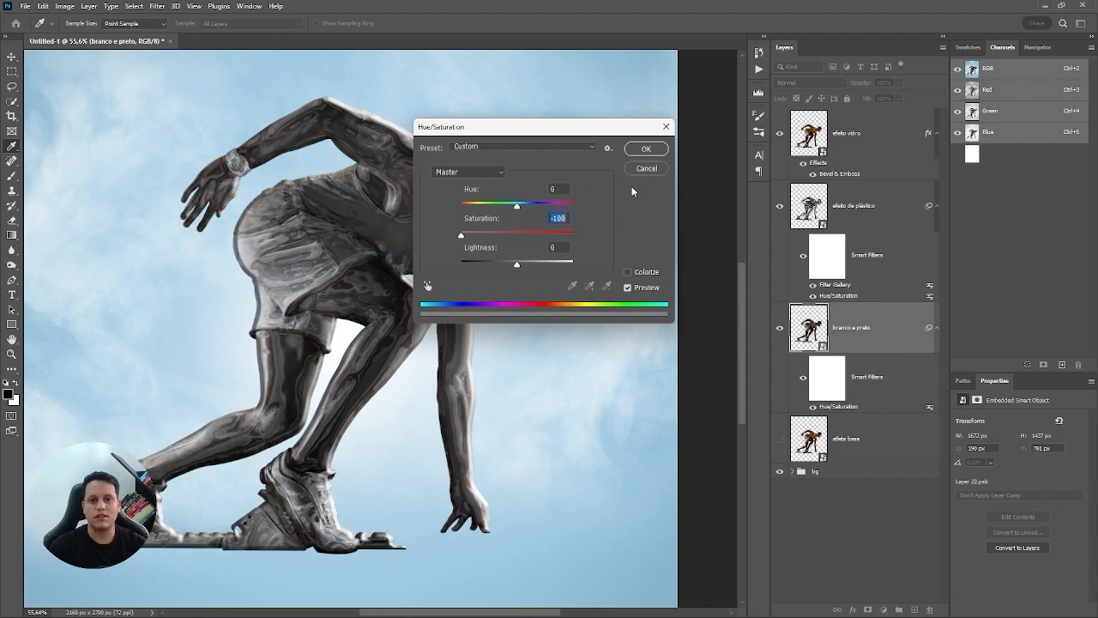
pyautogui.click(646, 149)
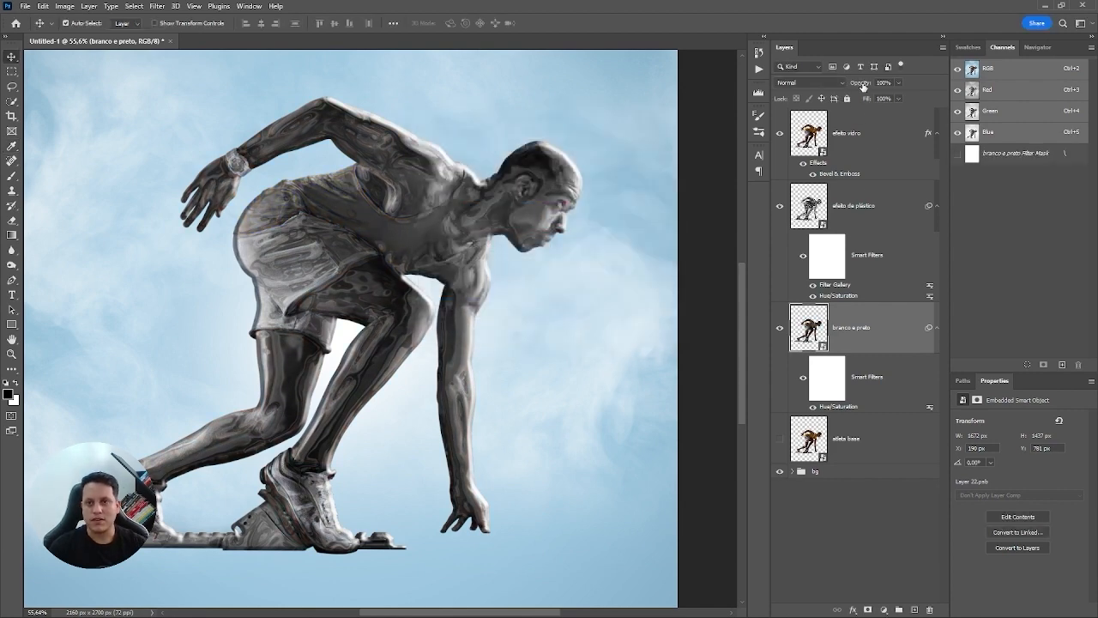
pyautogui.moveTo(863, 85)
pyautogui.mouseDown()
pyautogui.moveTo(850, 85)
pyautogui.moveTo(863, 83)
pyautogui.mouseUp()
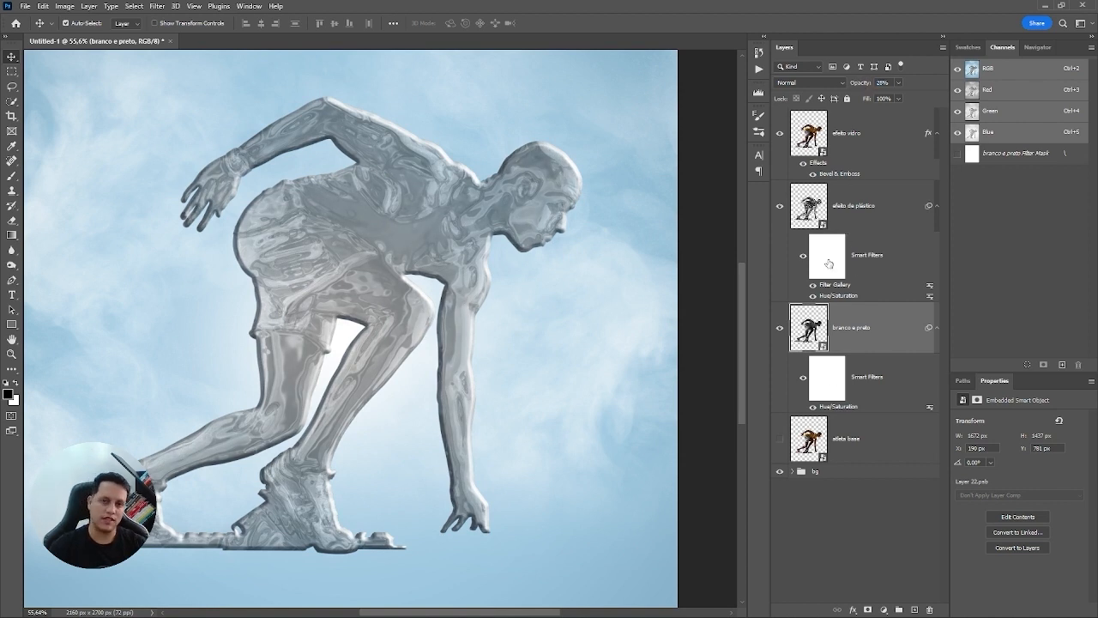
# Step: Add a black solid color fill layer above the "bg" group and stamp all visible layers into a new layer above "efeito vidro"
pyautogui.click(814, 473)
pyautogui.click(883, 609)
pyautogui.click(907, 410)
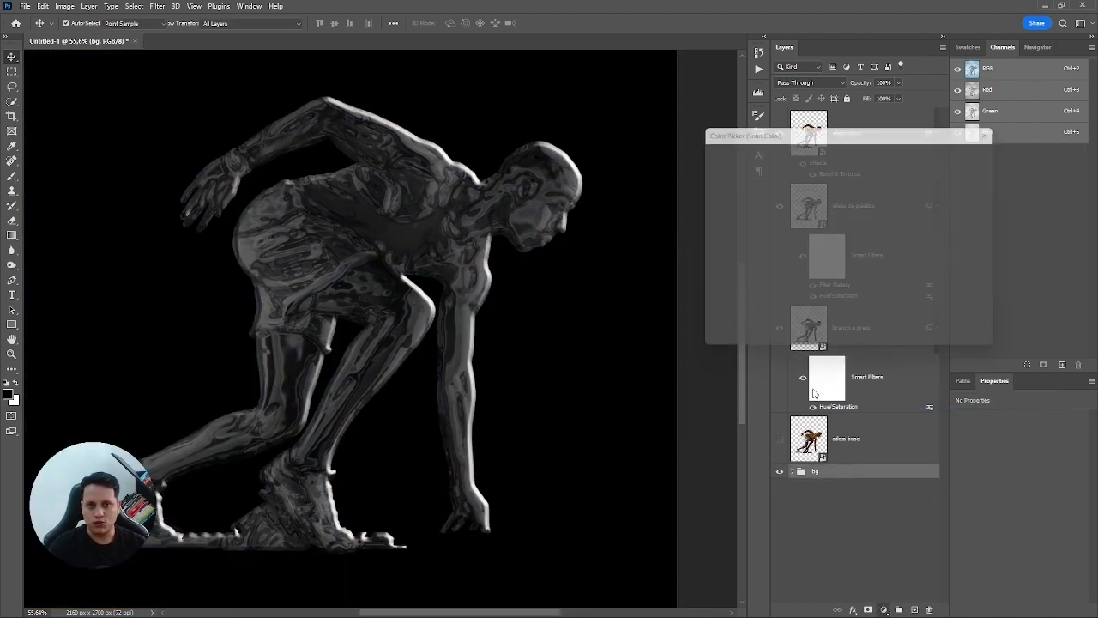
pyautogui.click(971, 155)
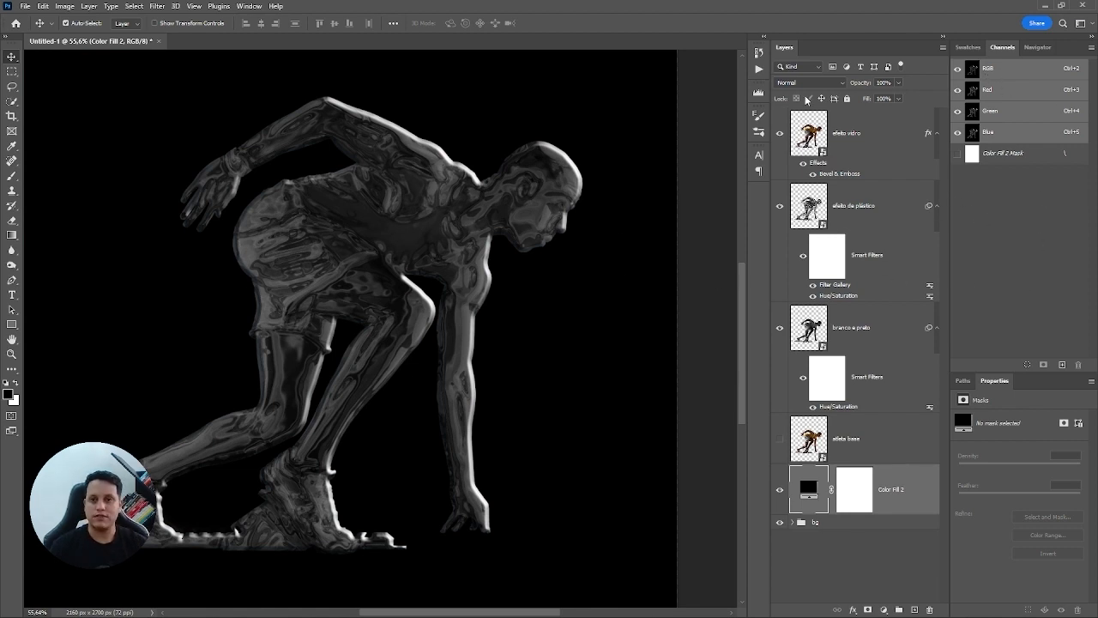
pyautogui.click(867, 137)
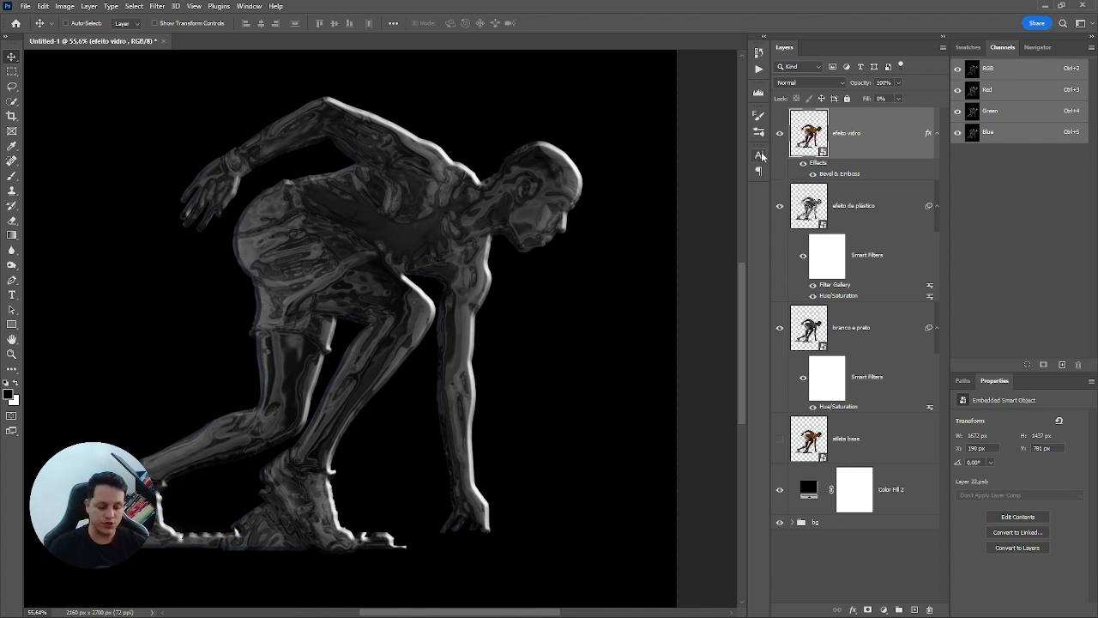
pyautogui.hotkey('ctrl', 'shift', 'alt', 'e')
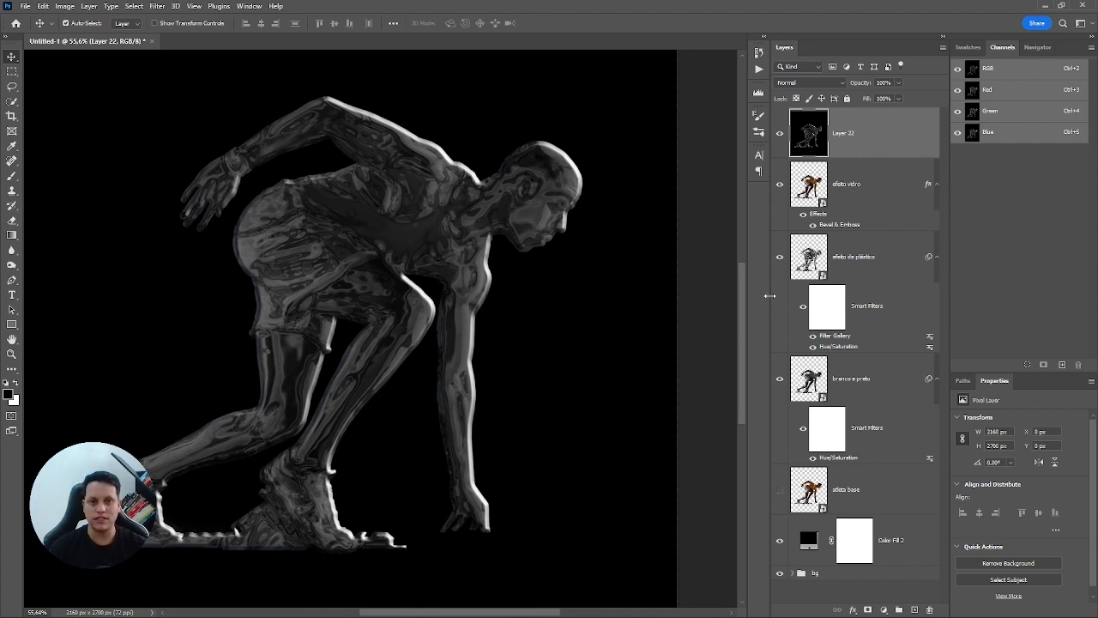
# Step: Group the "efeito vidro", "efeito de plástico" and "branco e preto" layers and name the group "base"
pyautogui.click(809, 202)
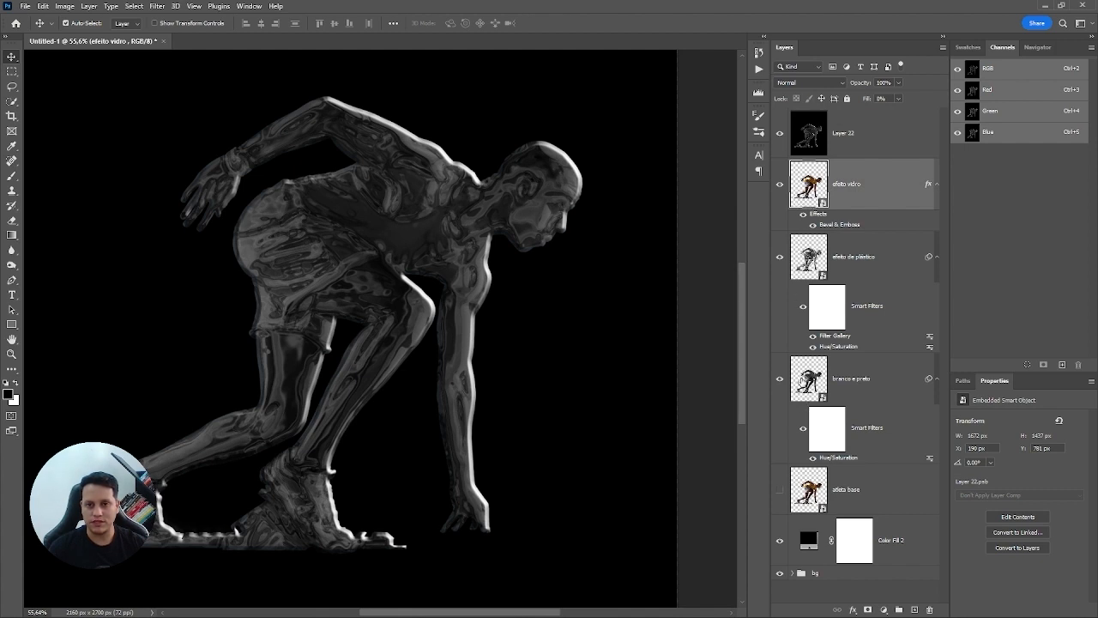
pyautogui.keyDown('shift'); pyautogui.click(822, 386); pyautogui.keyUp('shift')
pyautogui.hotkey('ctrl', 'g')
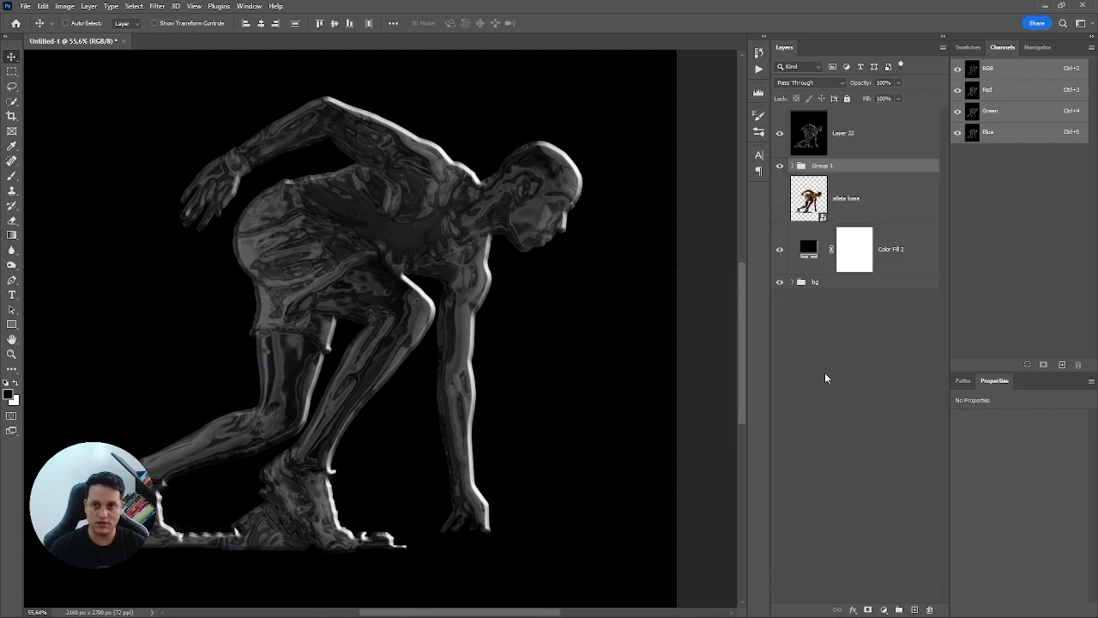
pyautogui.doubleClick(822, 168)
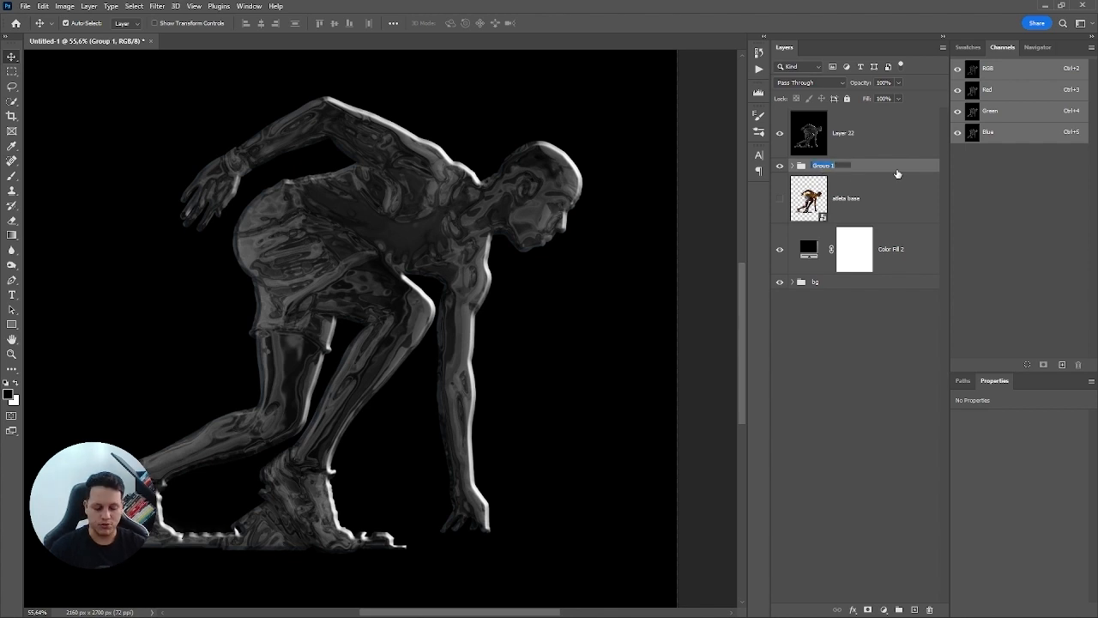
pyautogui.write('base')
pyautogui.press('Return')
pyautogui.click(791, 165)
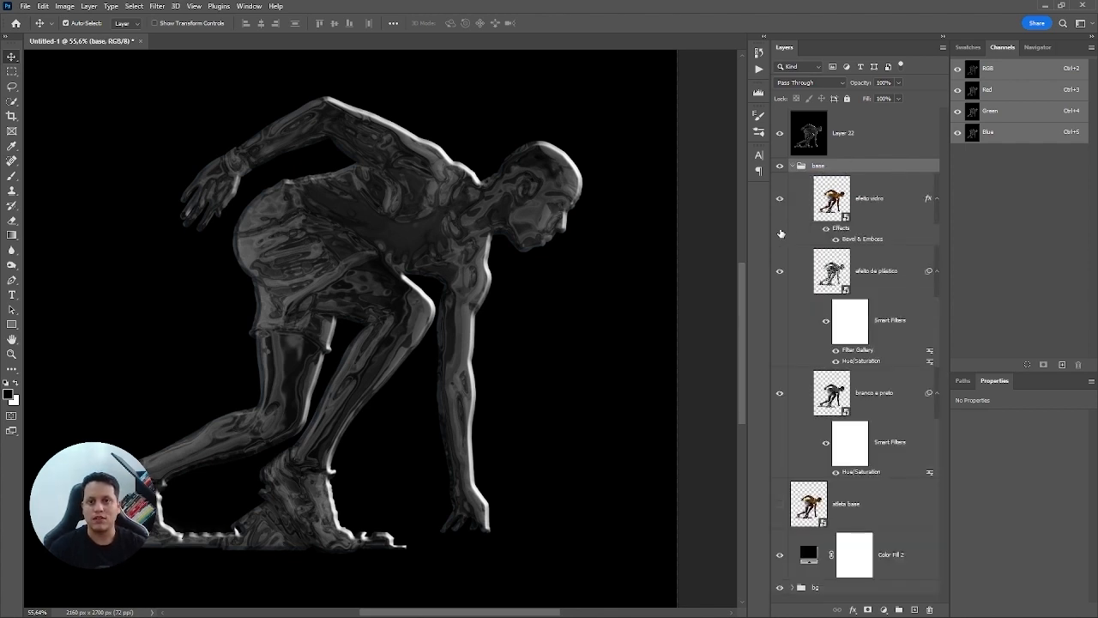
pyautogui.click(791, 165)
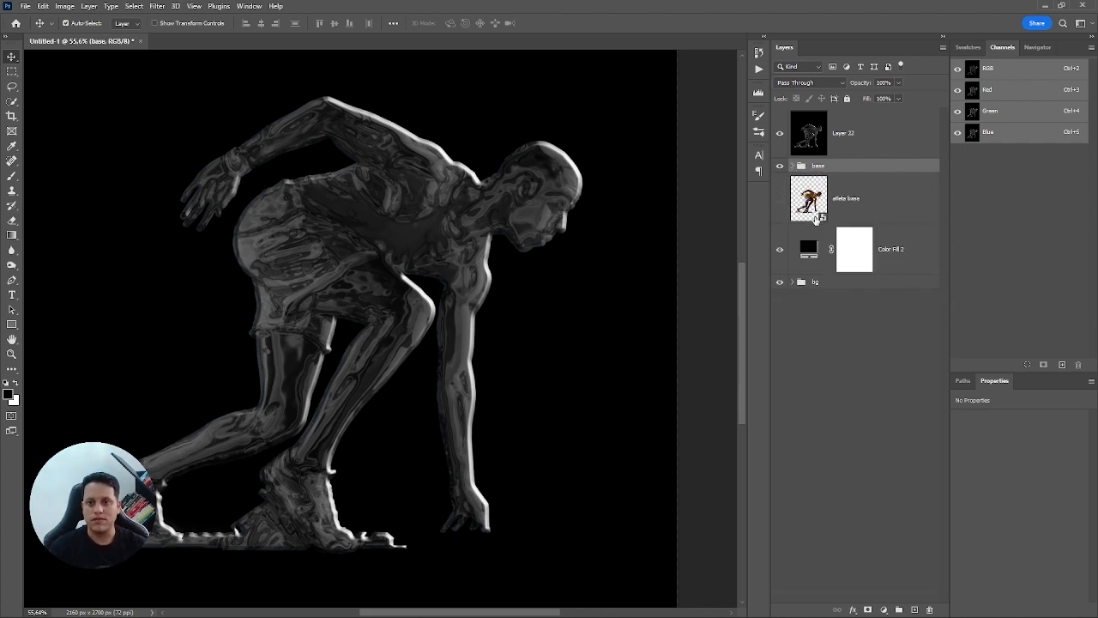
# Step: Increase the stamped layer's contrast with Levels, setting the input black point to 32 and the white point to 98
pyautogui.click(819, 137)
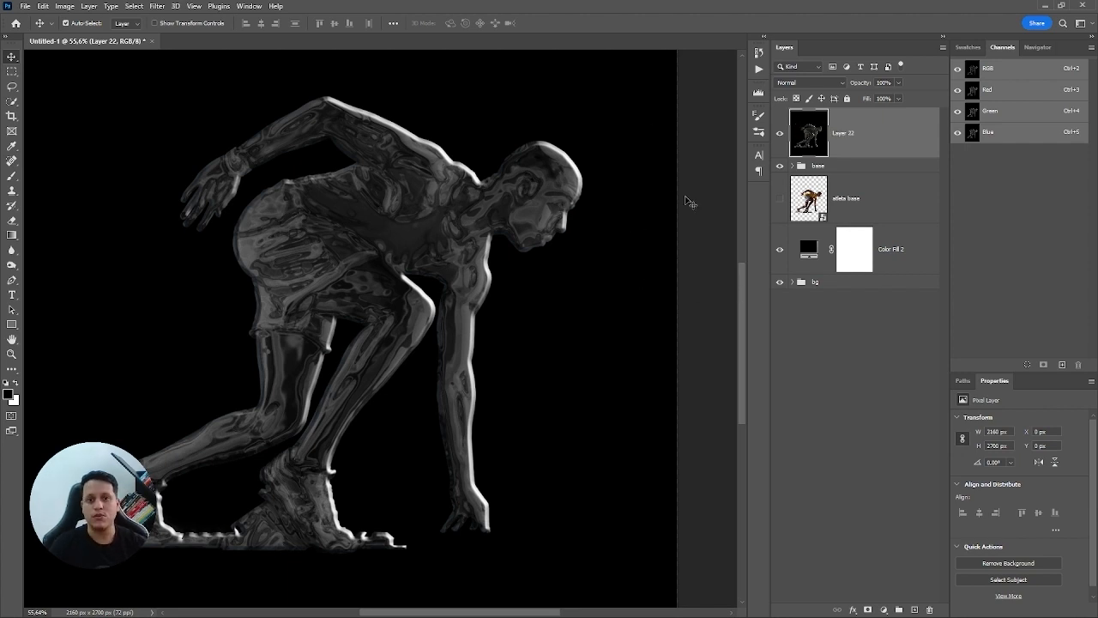
pyautogui.press('ctrl')
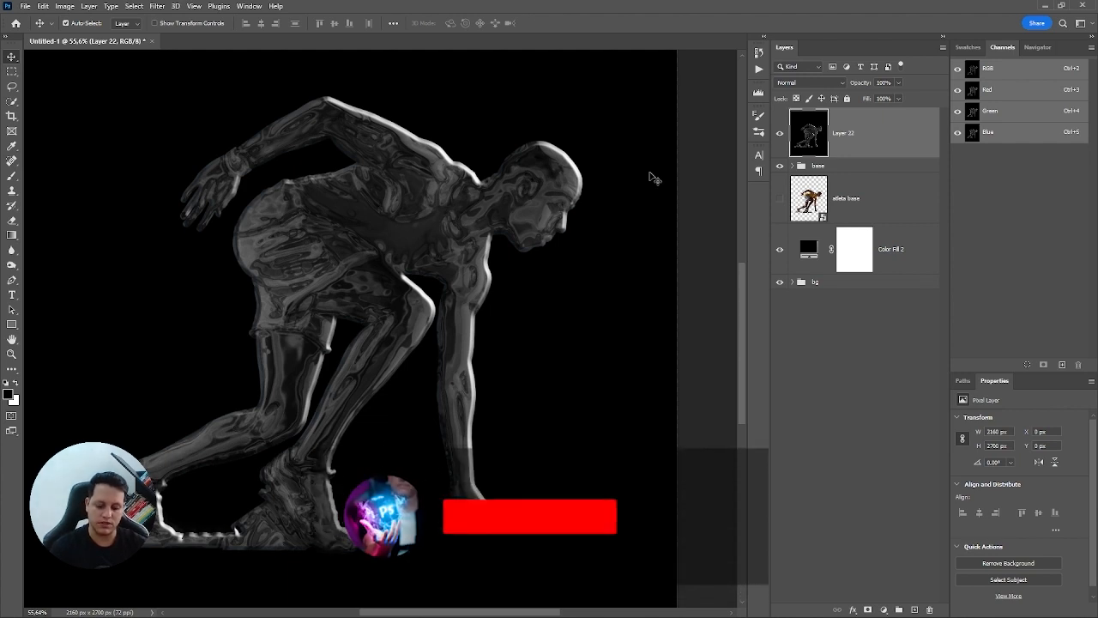
pyautogui.press('ctrl')
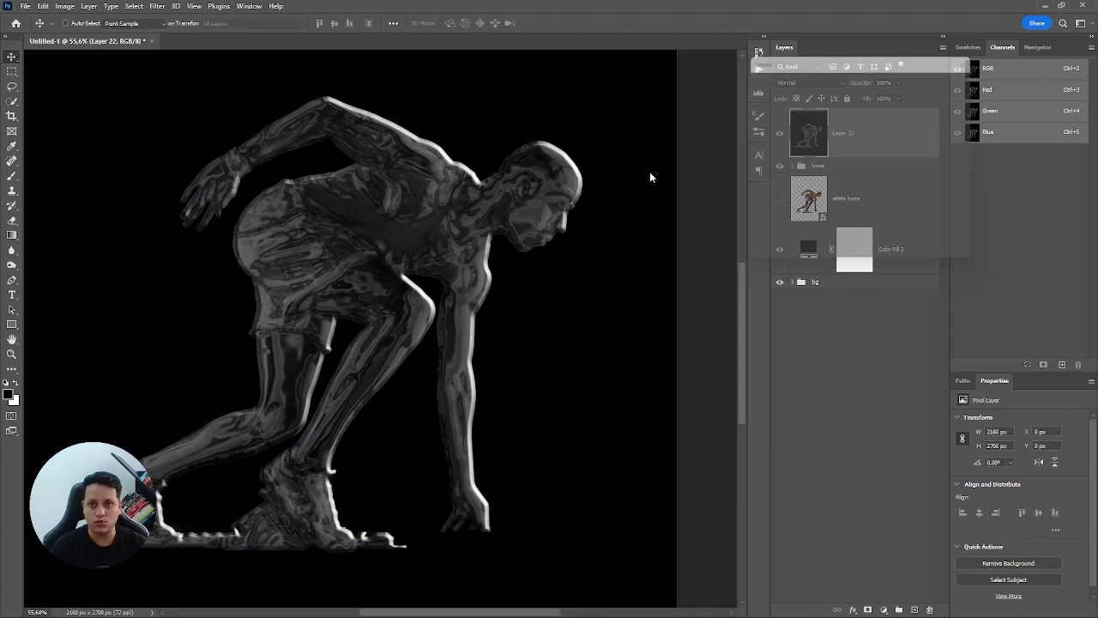
pyautogui.hotkey('ctrl', 'l')
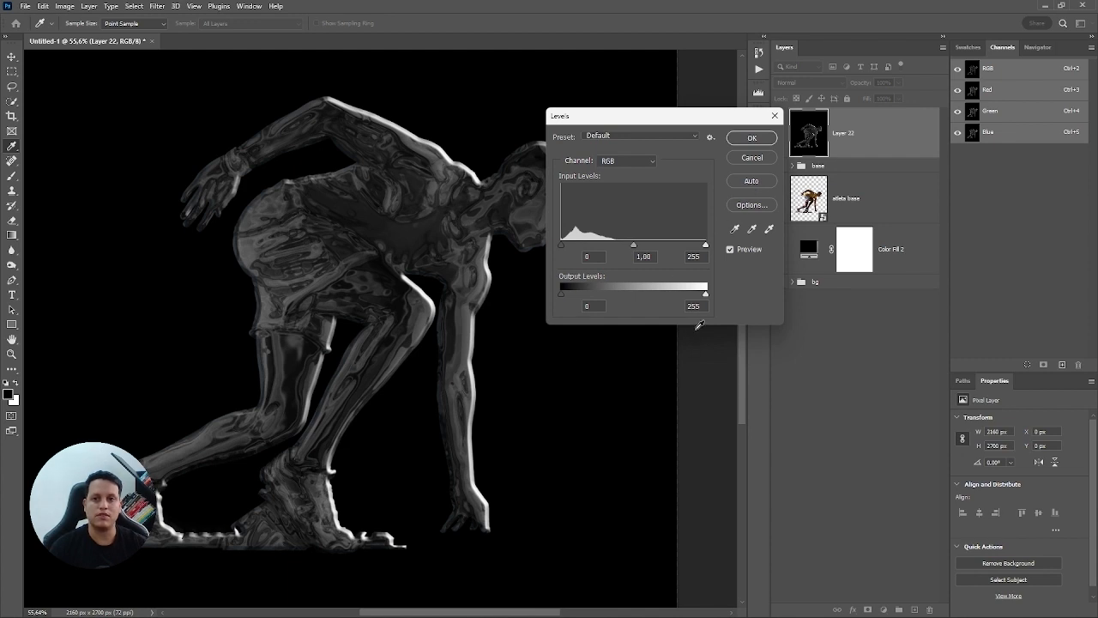
pyautogui.click(705, 246)
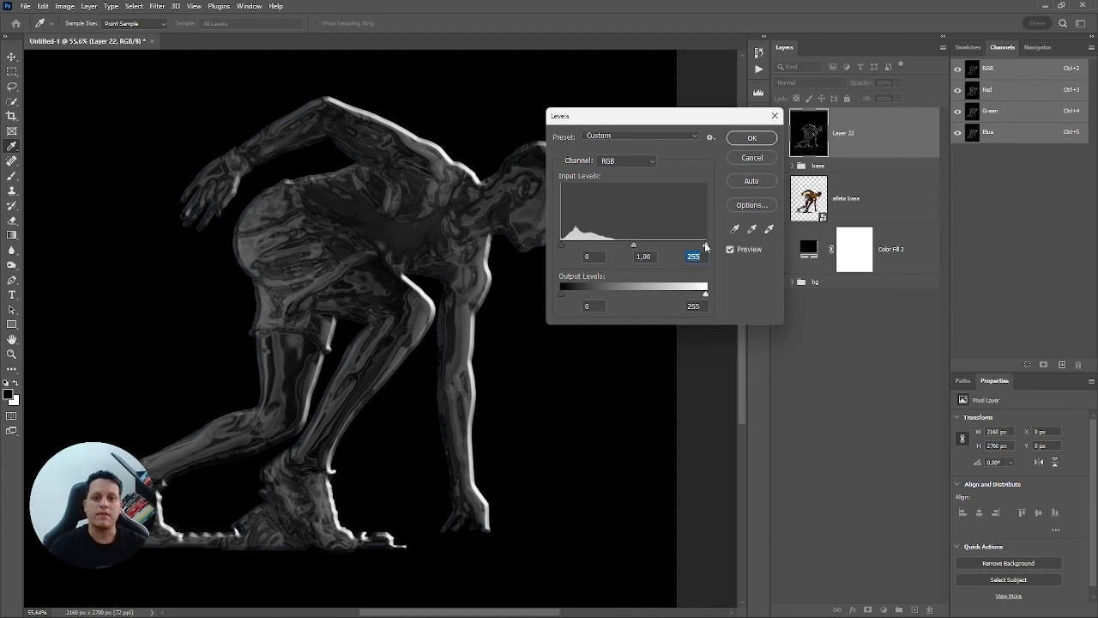
pyautogui.moveTo(705, 245); pyautogui.dragTo(581, 248)
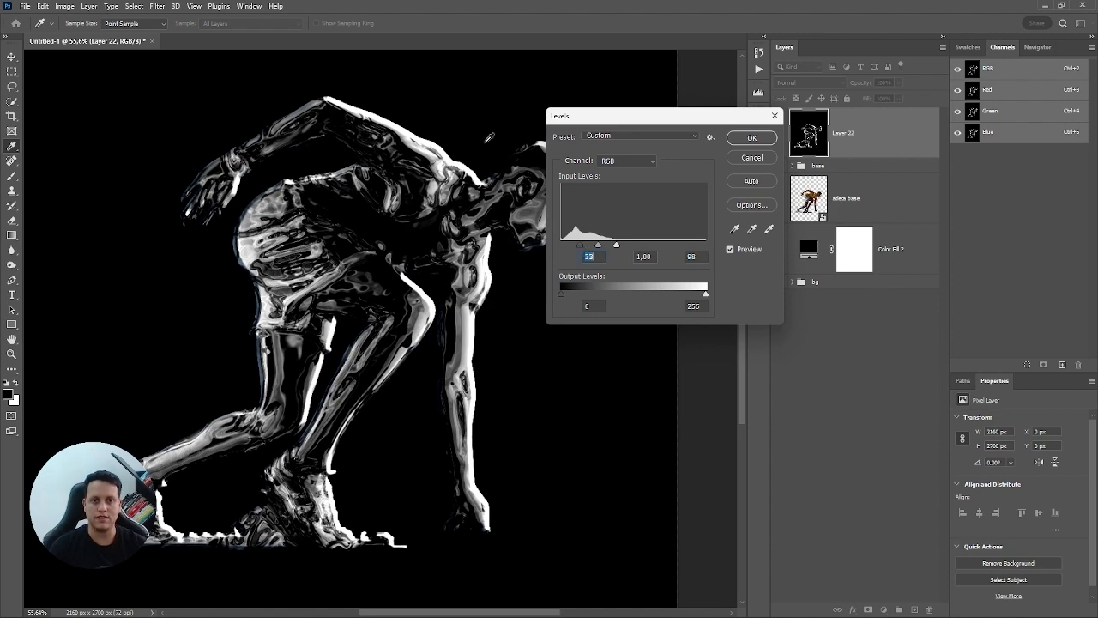
pyautogui.hotkey('shift', 'Up')
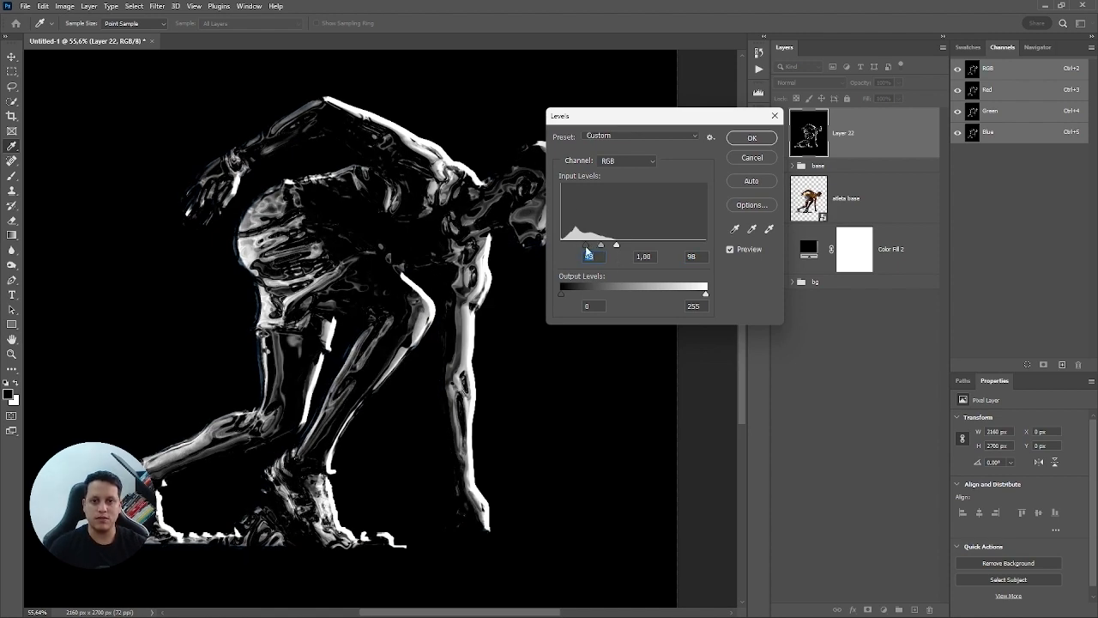
pyautogui.moveTo(587, 250); pyautogui.dragTo(582, 249)
pyautogui.moveTo(463, 202); pyautogui.dragTo(339, 191)
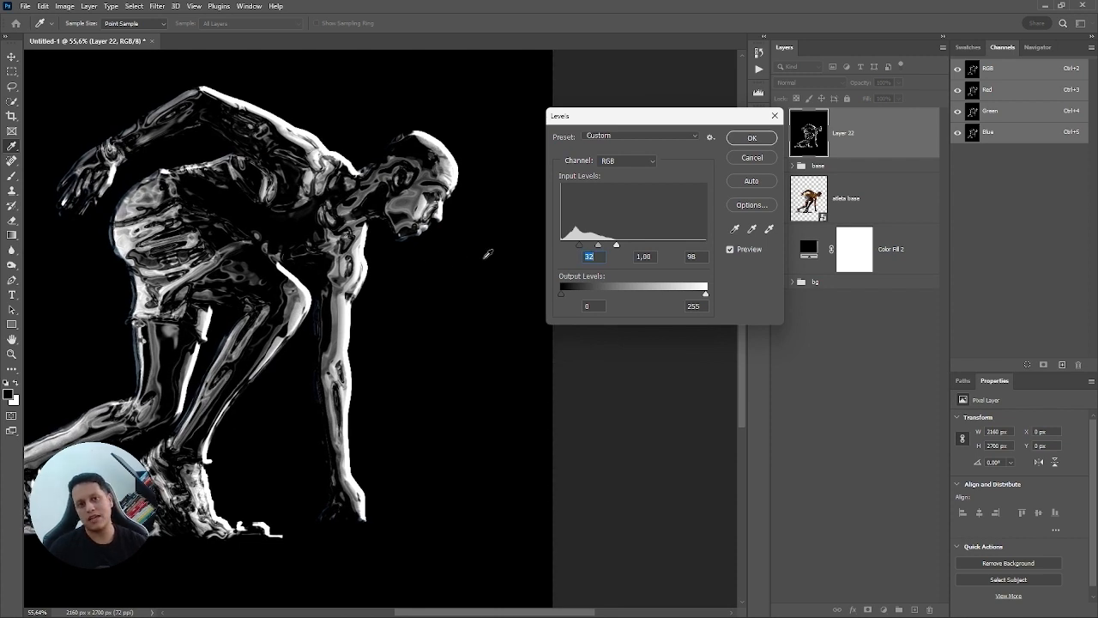
pyautogui.click(750, 139)
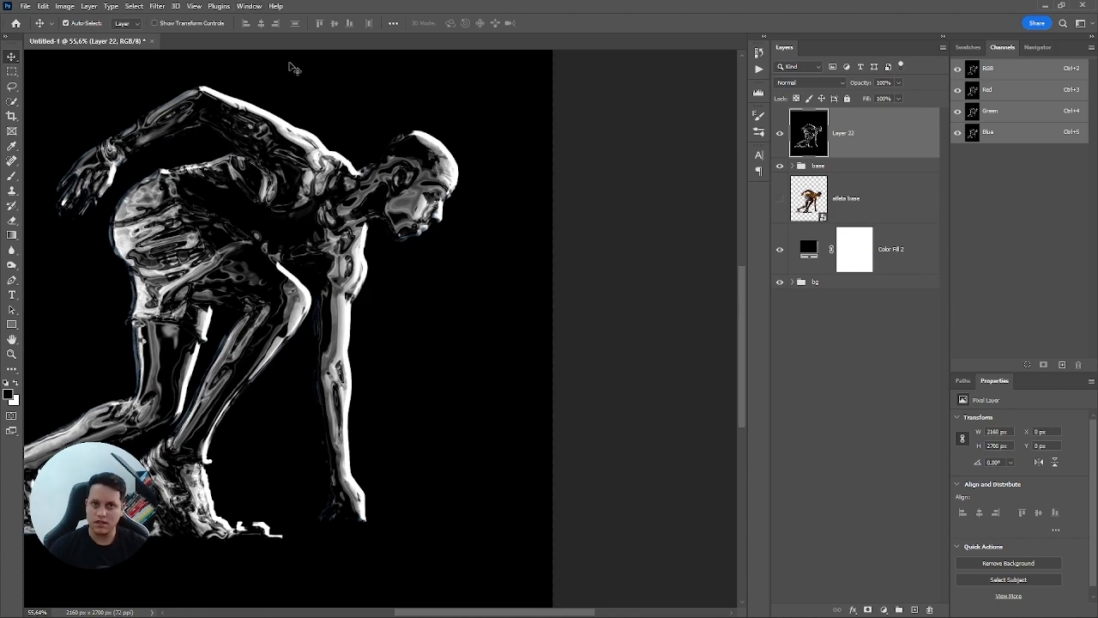
# Step: Load the RGB channel's highlights as a selection and use it to add a layer mask to the stamped layer
pyautogui.click(249, 7)
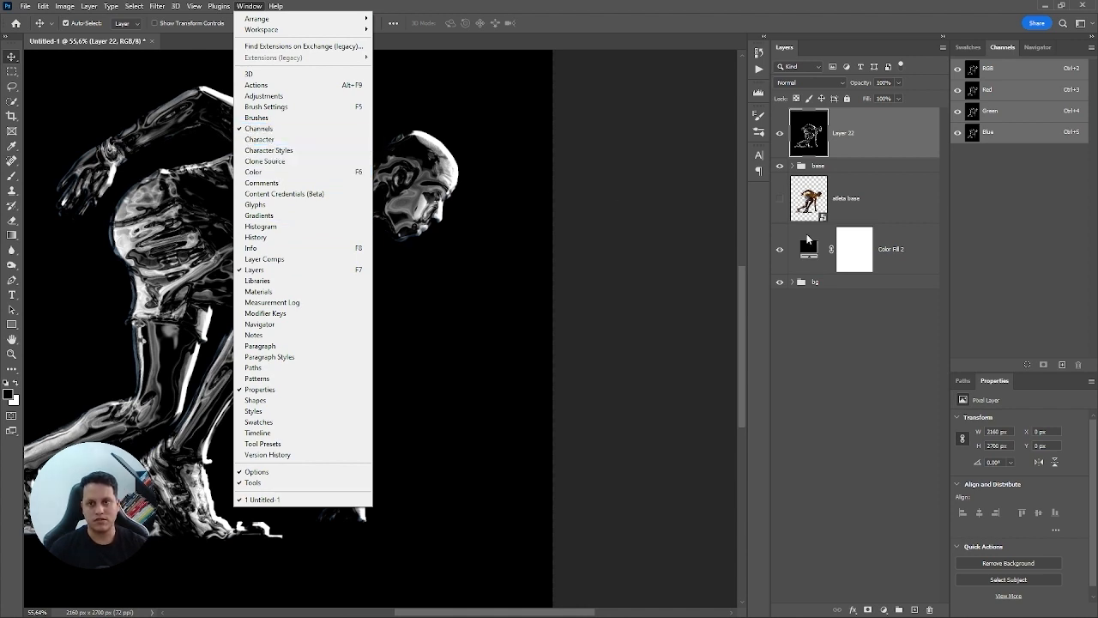
pyautogui.click(901, 138)
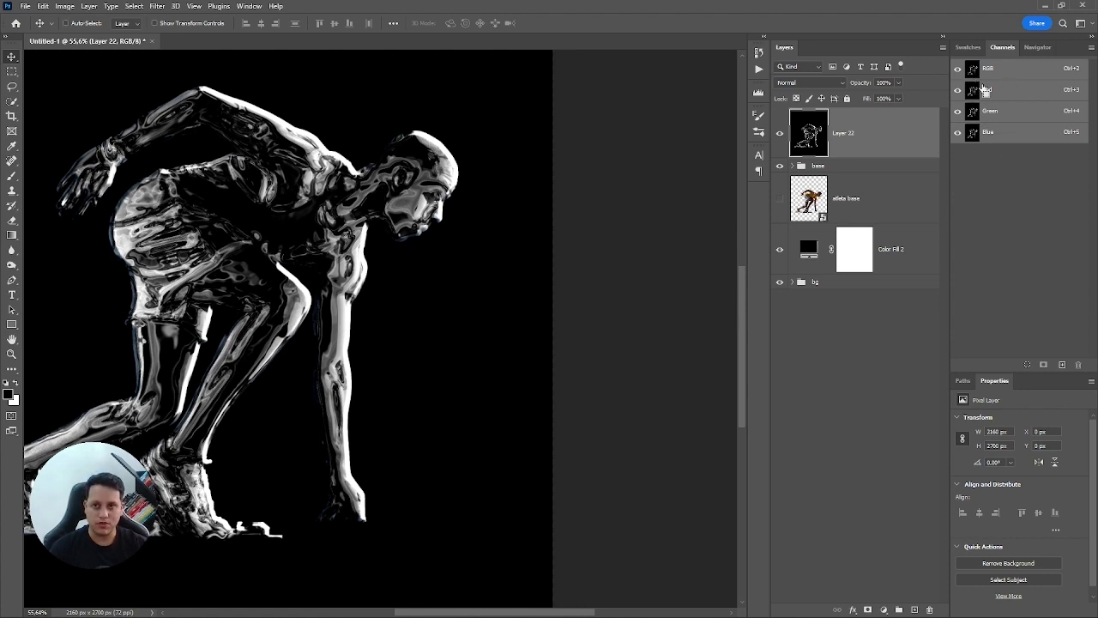
pyautogui.keyDown('ctrl'); pyautogui.click(975, 72); pyautogui.keyUp('ctrl')
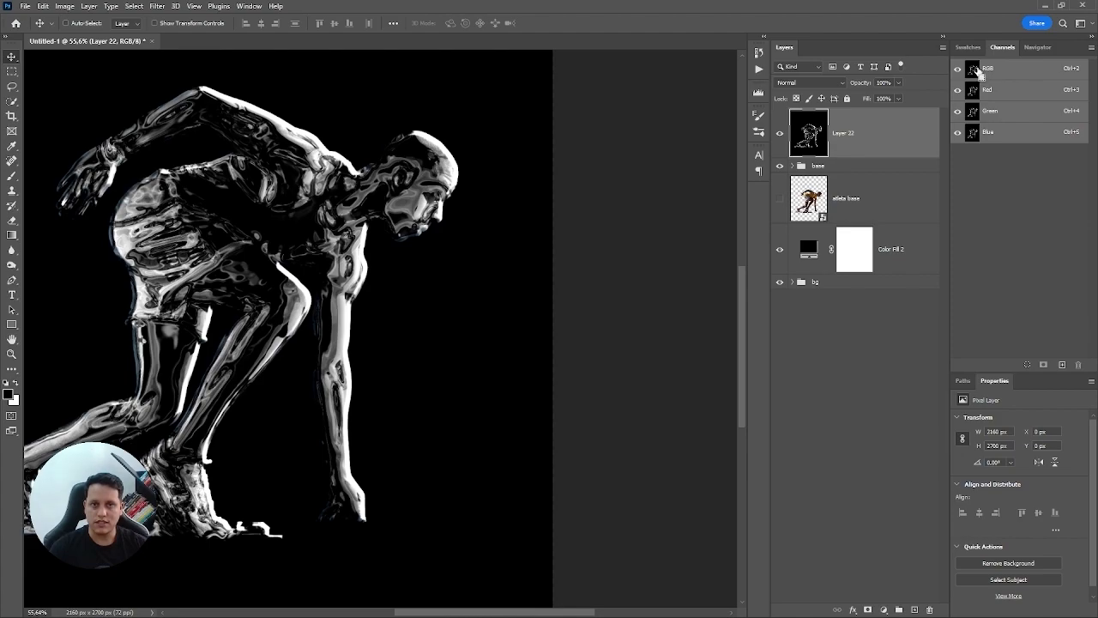
pyautogui.scroll(8, 437, 141)
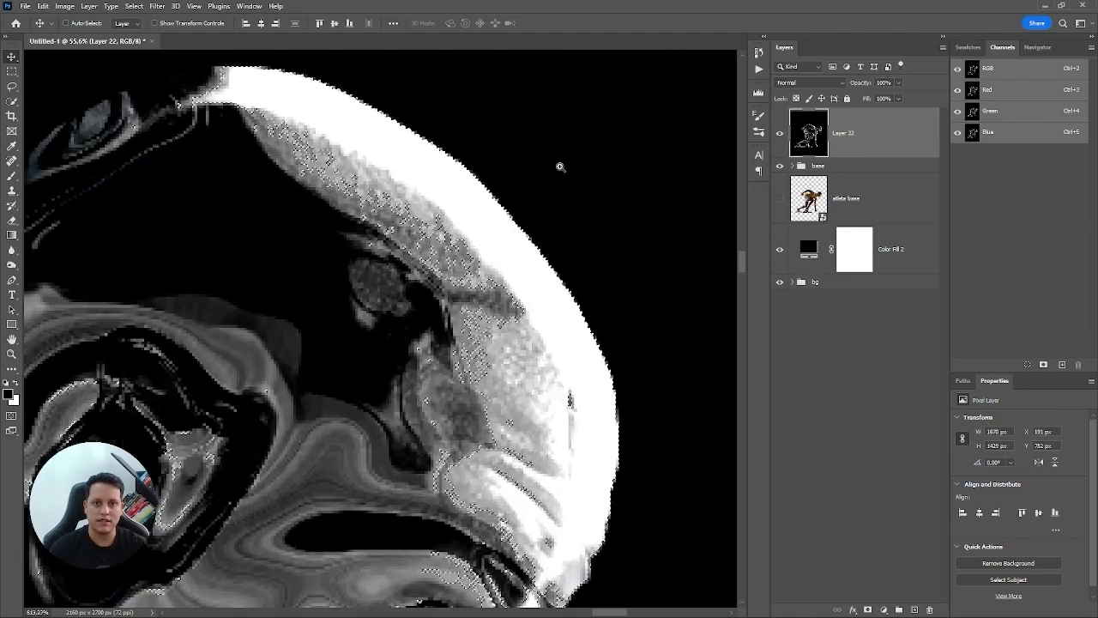
pyautogui.scroll(-12, 517, 171)
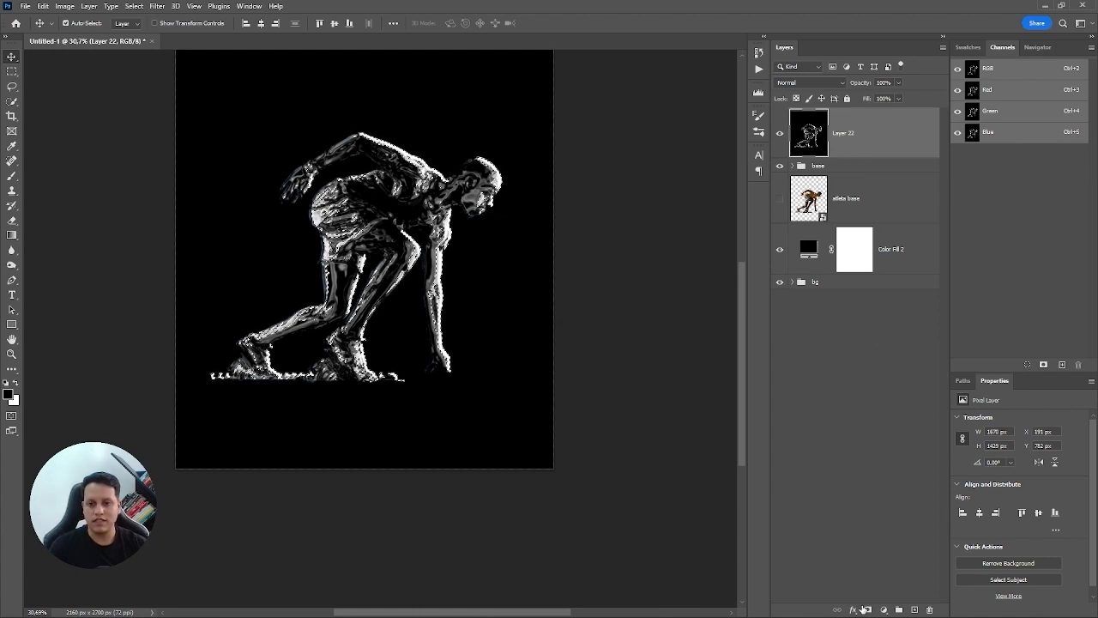
pyautogui.click(867, 610)
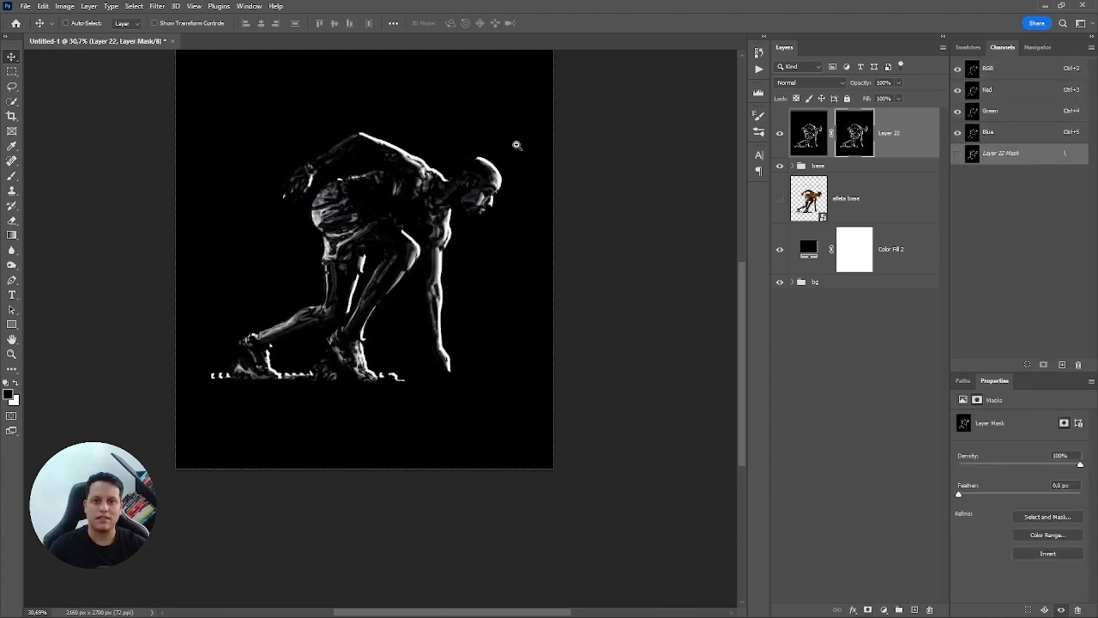
# Step: Delete the black solid color fill layer above the "bg" group and check the glass runner against the sky background
pyautogui.scroll(4, 514, 142)
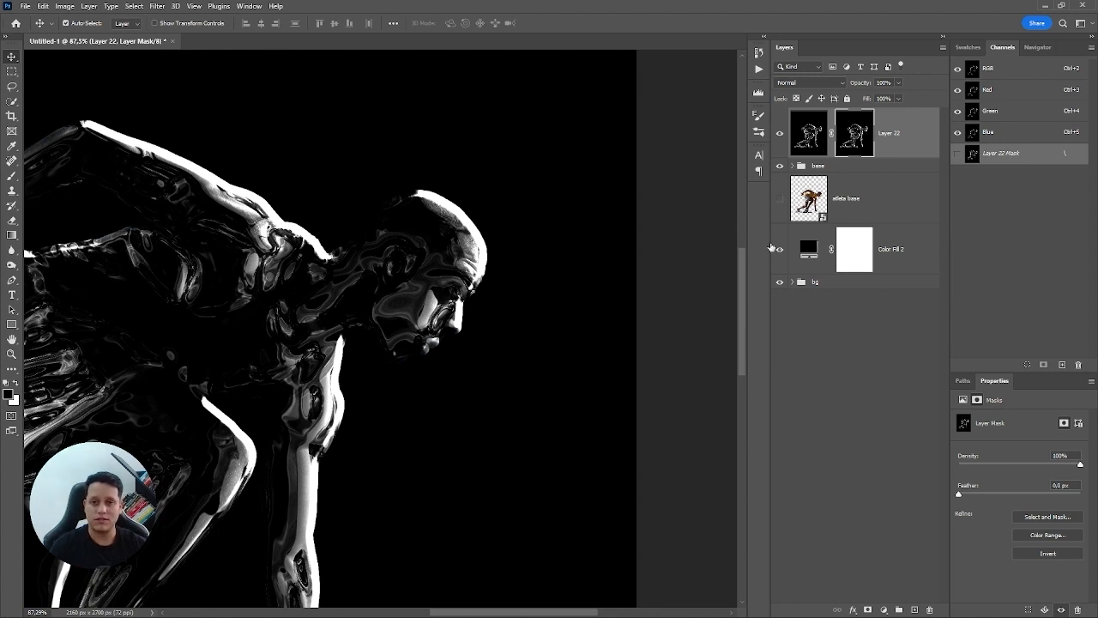
pyautogui.click(808, 249)
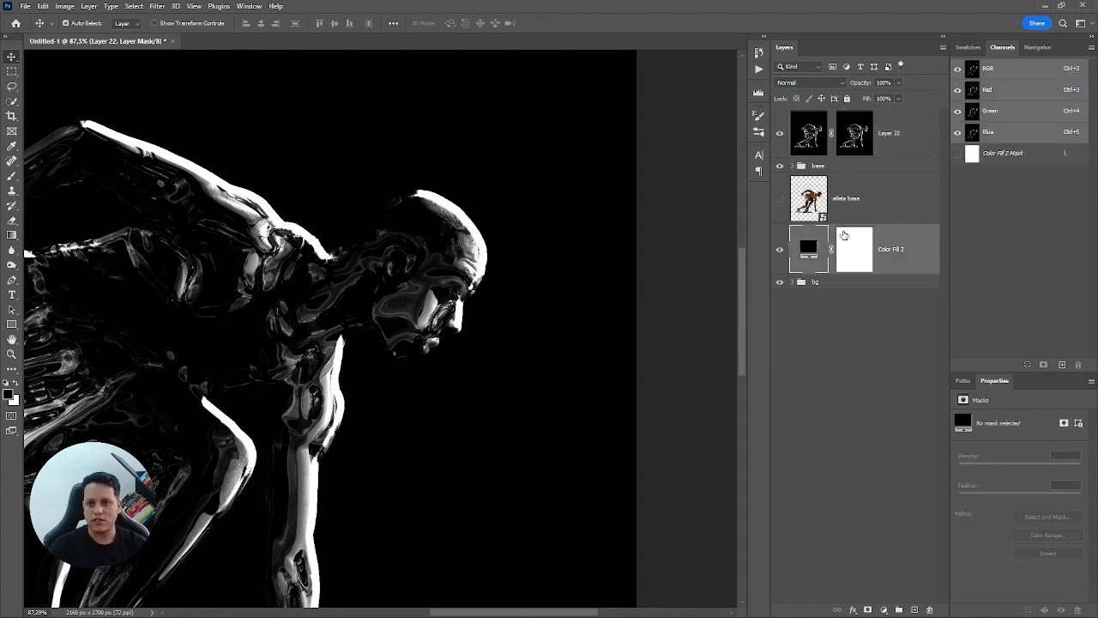
pyautogui.press('Delete')
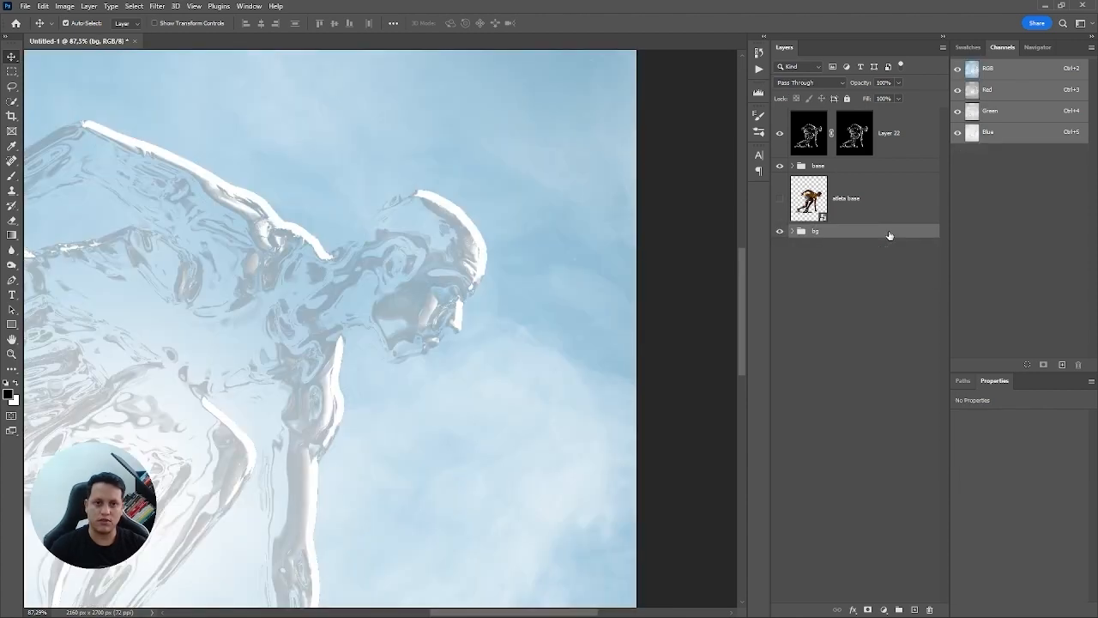
pyautogui.hotkey('ctrl', '0')
pyautogui.scroll(6, 541, 301)
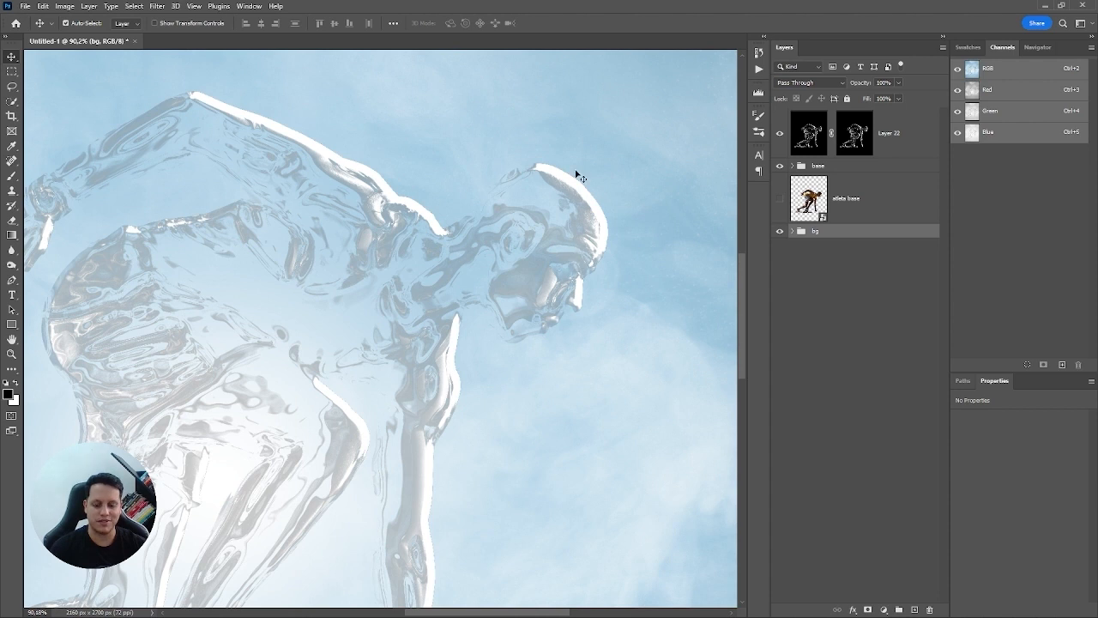
pyautogui.hotkey('ctrl', '0')
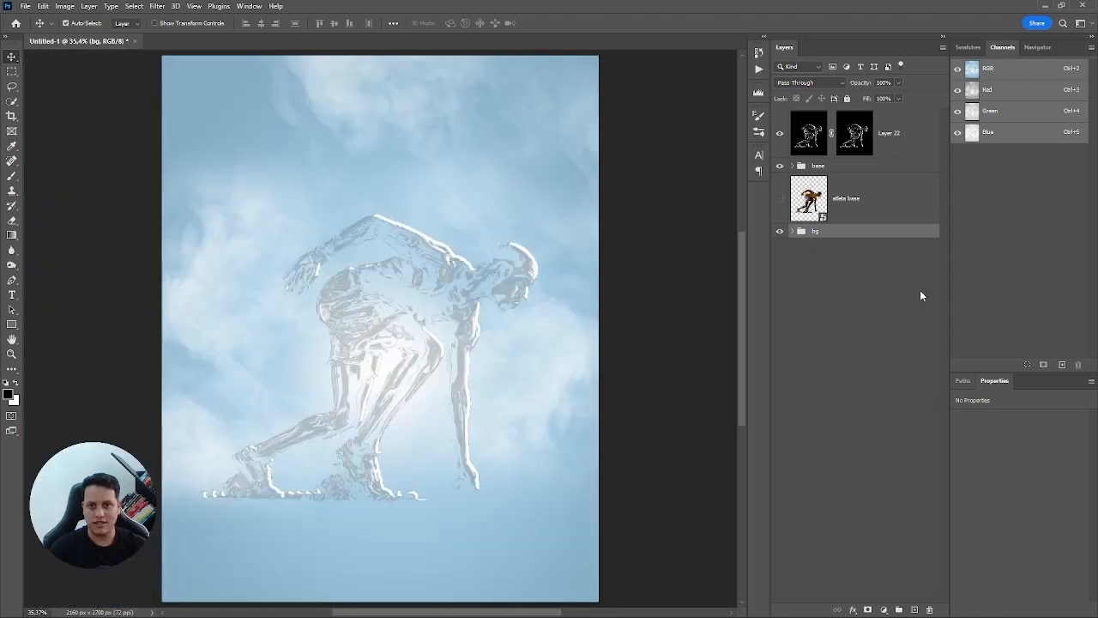
# Step: Set the blending mode of the masked highlights layer to Luminosity
pyautogui.click(811, 146)
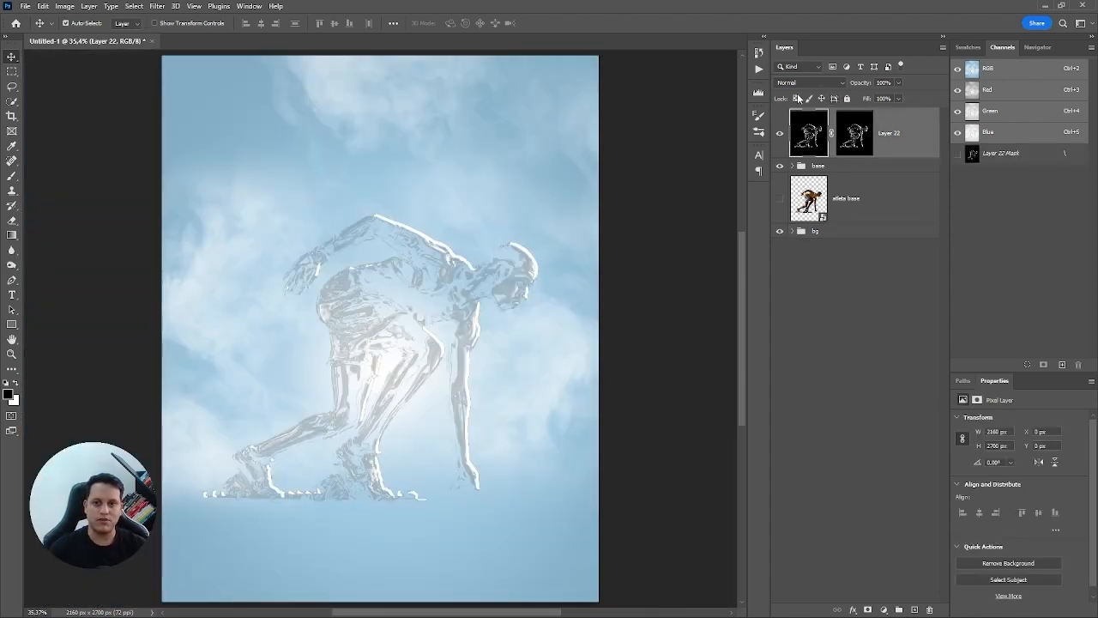
pyautogui.click(800, 83)
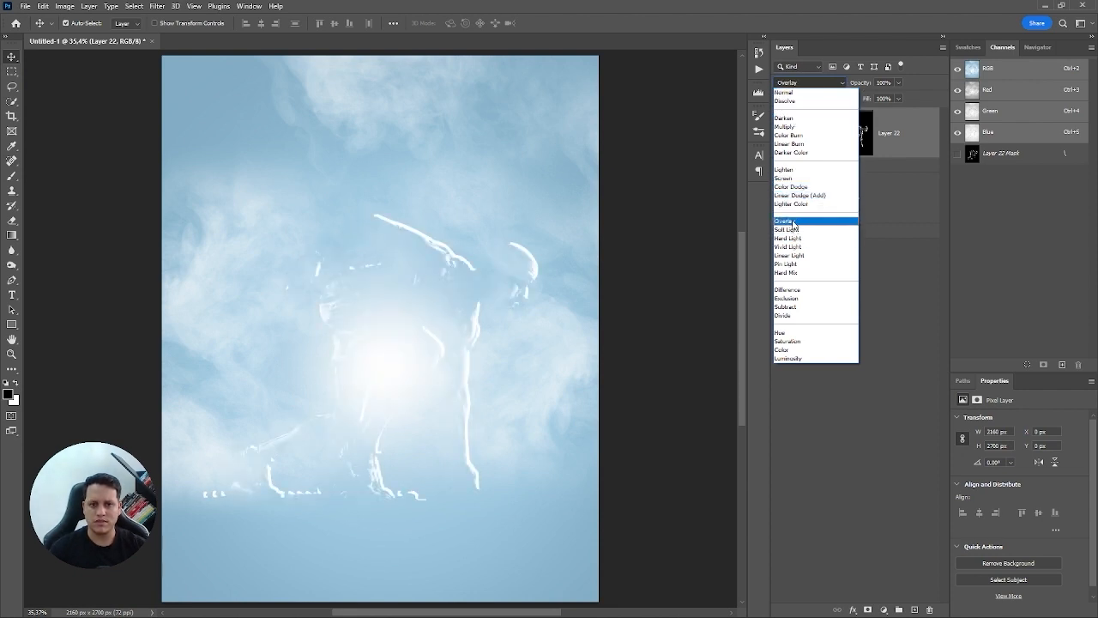
pyautogui.click(794, 357)
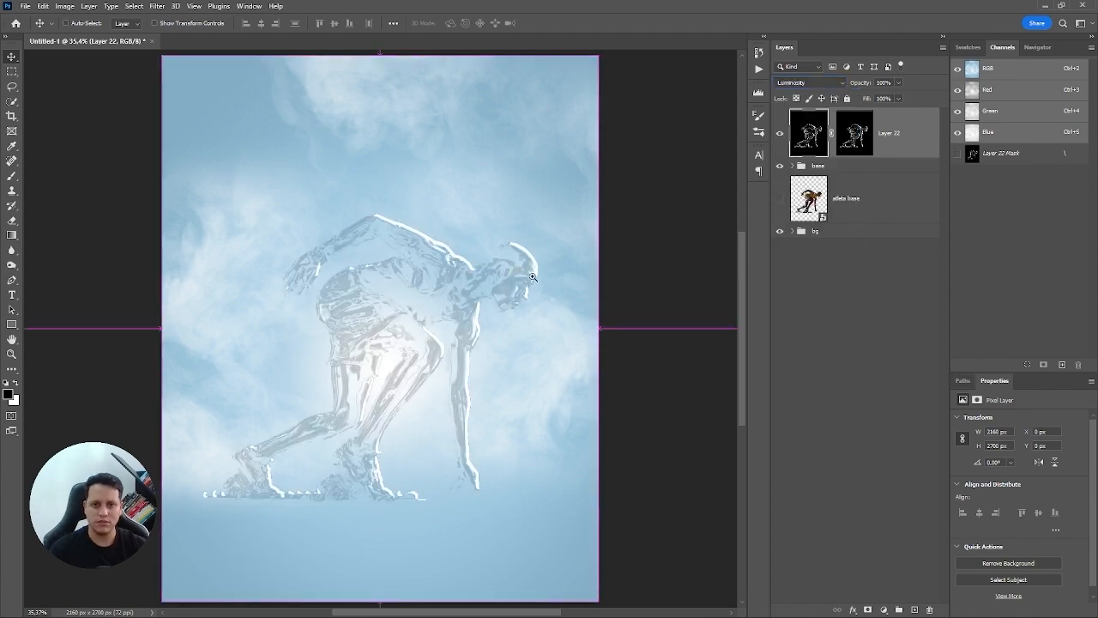
pyautogui.moveTo(522, 272); pyautogui.dragTo(606, 288)
pyautogui.hotkey('ctrl', '0')
pyautogui.moveTo(529, 273); pyautogui.dragTo(580, 297)
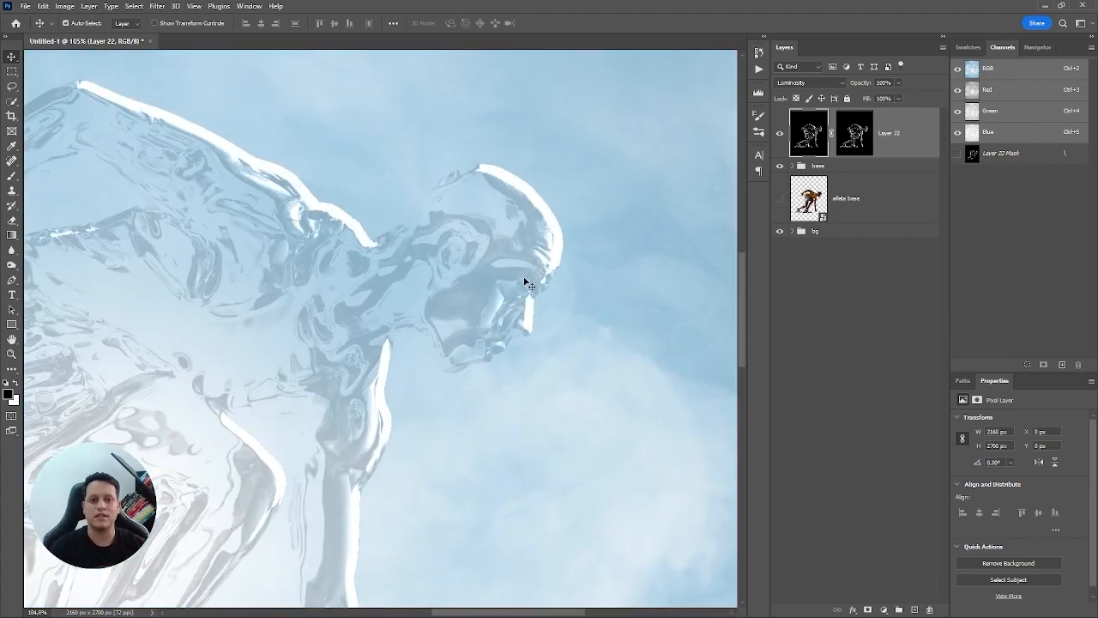
pyautogui.click(802, 83)
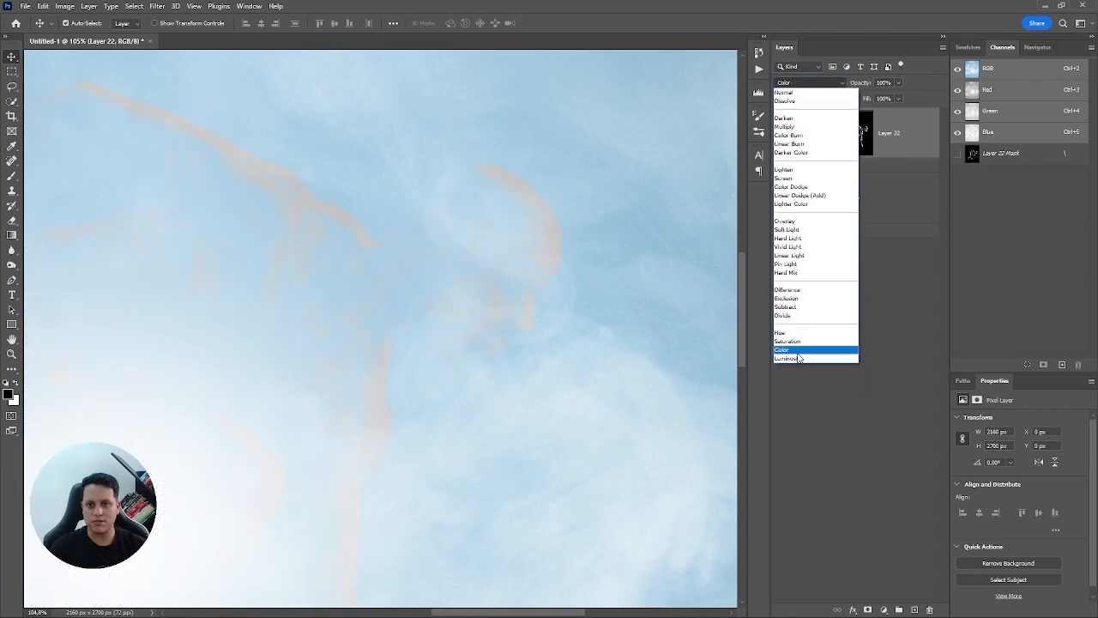
pyautogui.click(797, 357)
pyautogui.click(811, 84)
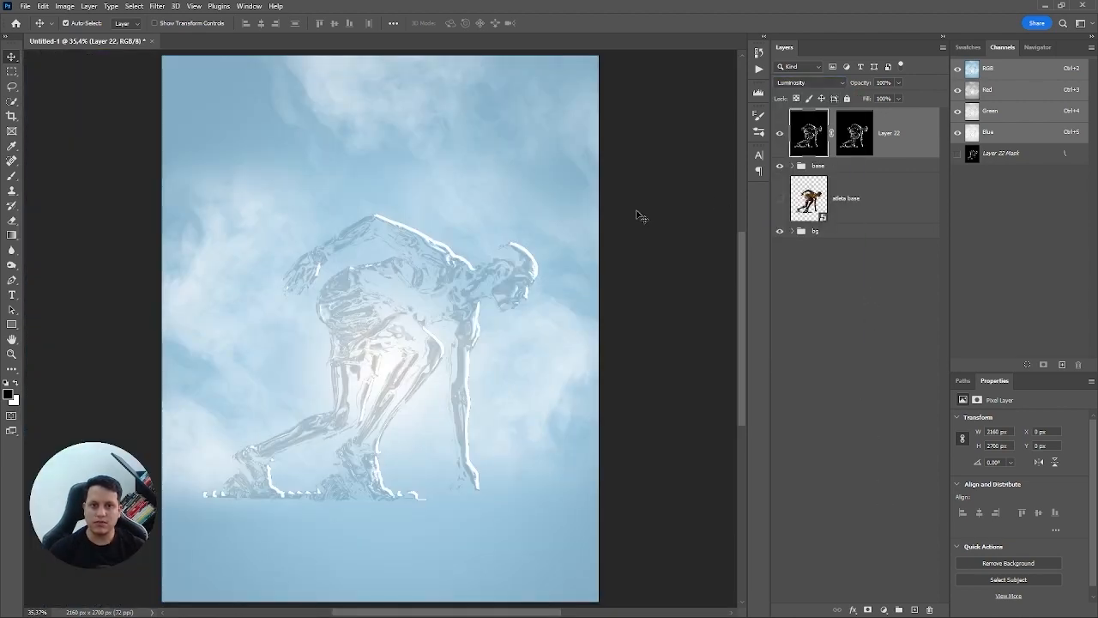
pyautogui.click(468, 263)
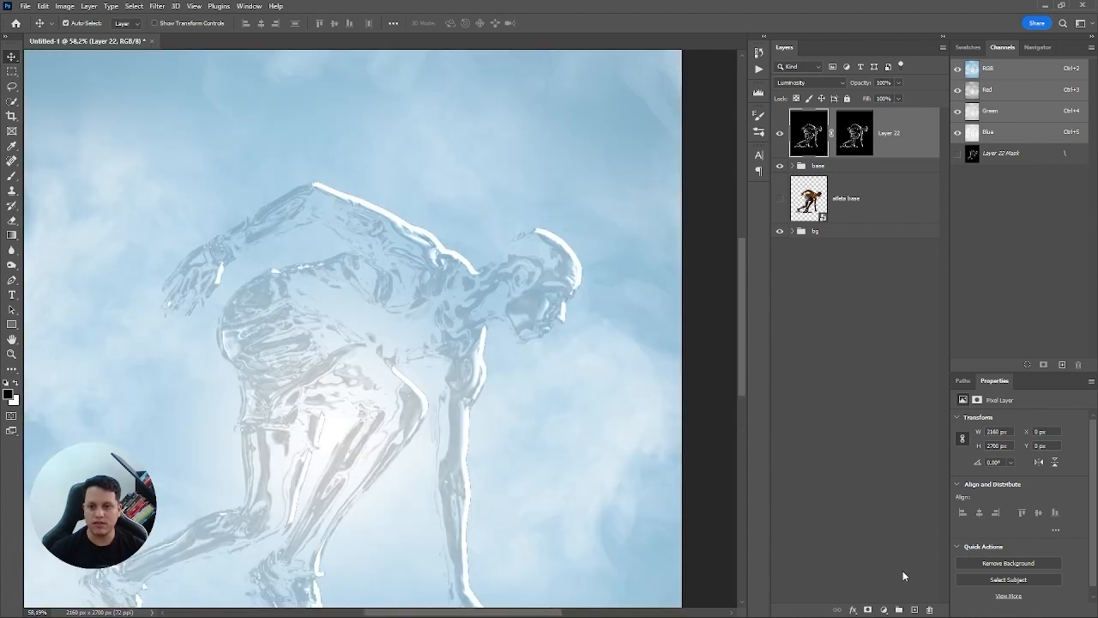
# Step: Add a Curves adjustment layer above the highlights layer with curve points at input 123, output 190 and input 82, output 73
pyautogui.click(883, 610)
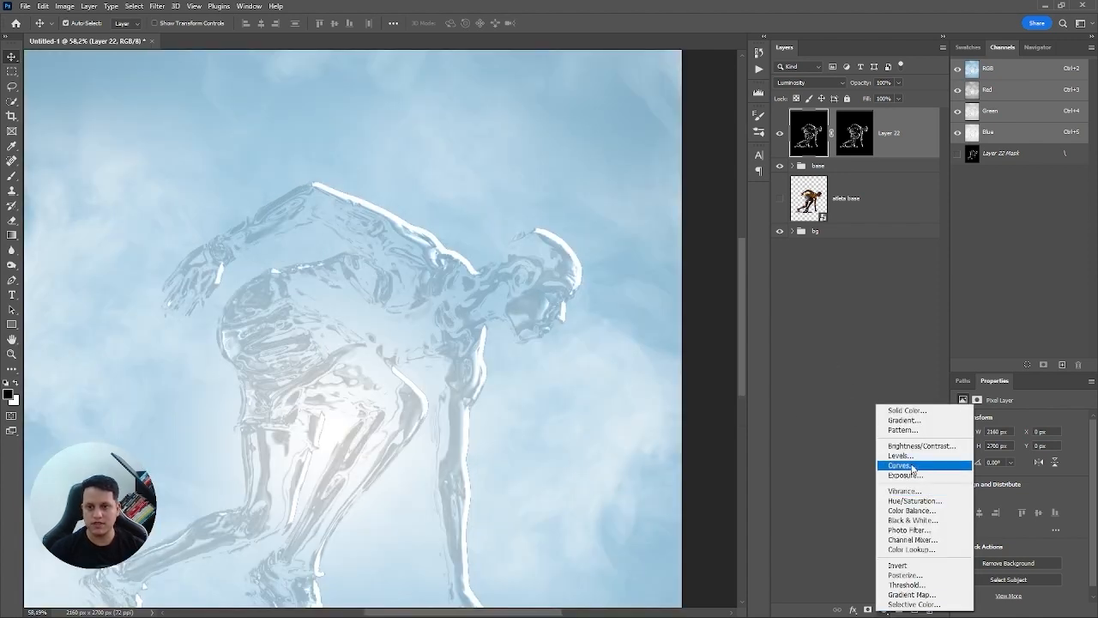
pyautogui.click(911, 465)
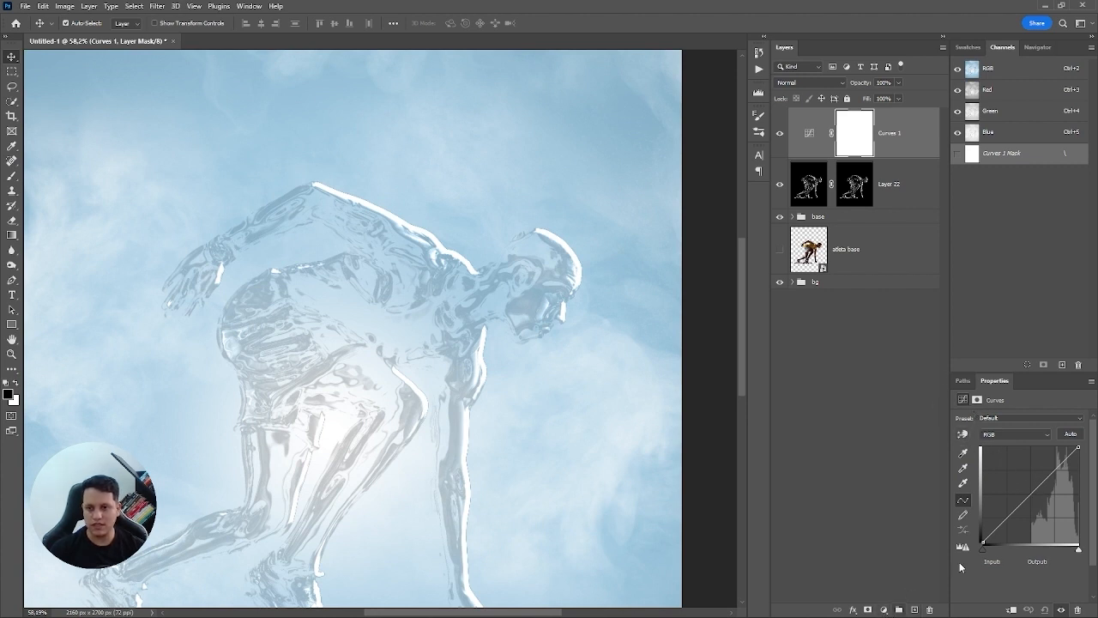
pyautogui.moveTo(1032, 493); pyautogui.dragTo(1029, 474)
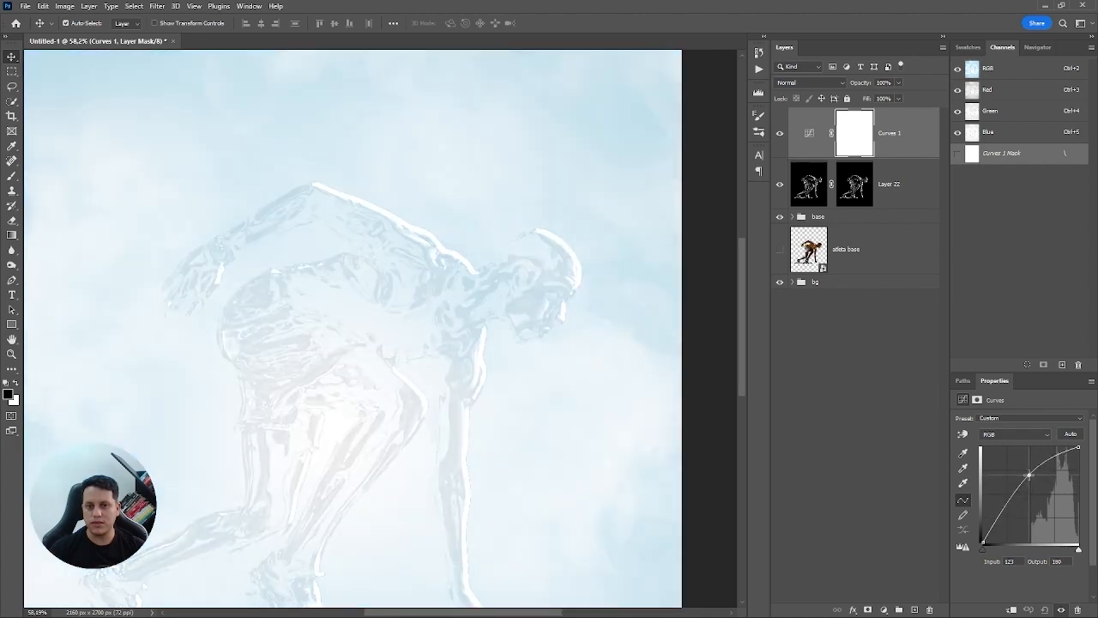
pyautogui.moveTo(1001, 511)
pyautogui.mouseDown()
pyautogui.moveTo(1009, 501)
pyautogui.moveTo(1015, 515)
pyautogui.mouseUp()
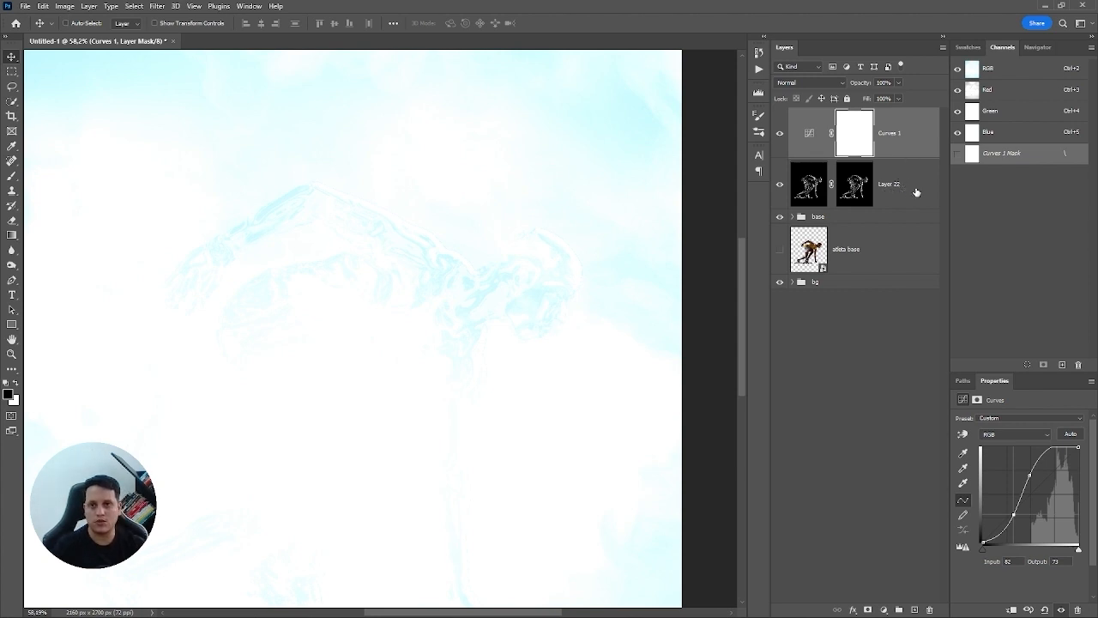
# Step: Clip the Curves adjustment to the highlights layer and compare the runner with the adjustment hidden and shown
pyautogui.hotkey('ctrl', 'alt', 'g')
pyautogui.hotkey('ctrl', 'alt', 'g')
pyautogui.rightClick(926, 134)
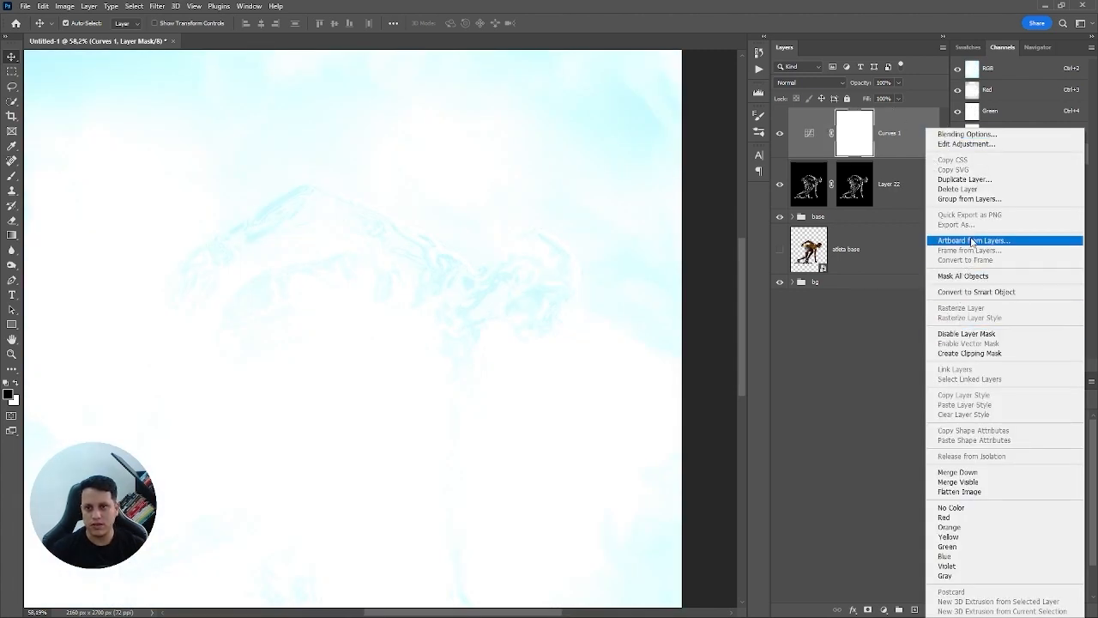
pyautogui.click(972, 353)
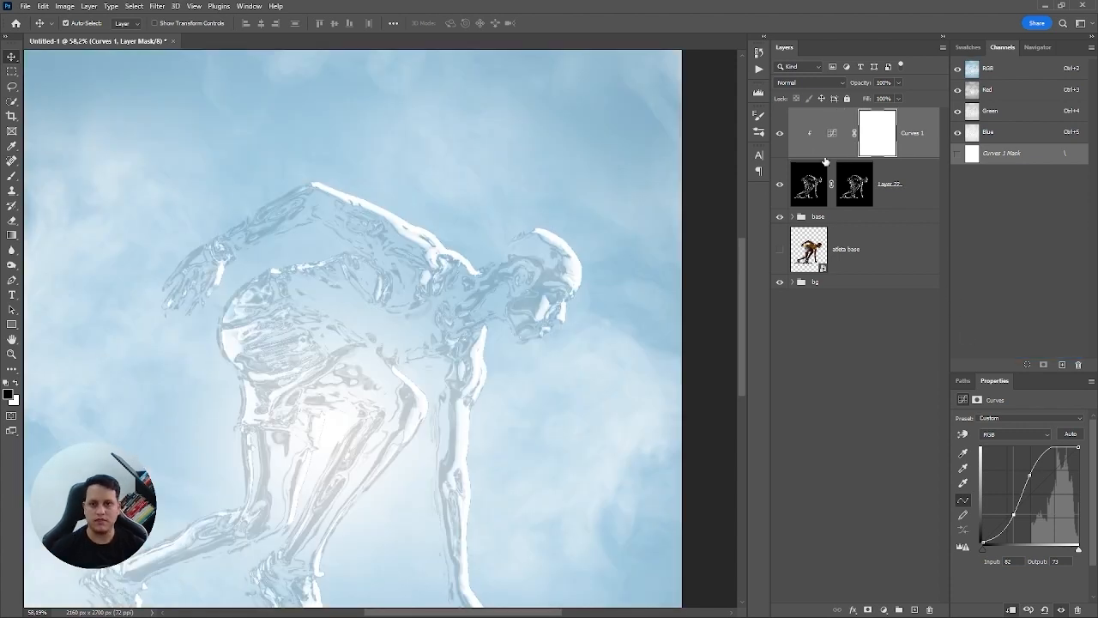
pyautogui.click(779, 134)
pyautogui.click(781, 133)
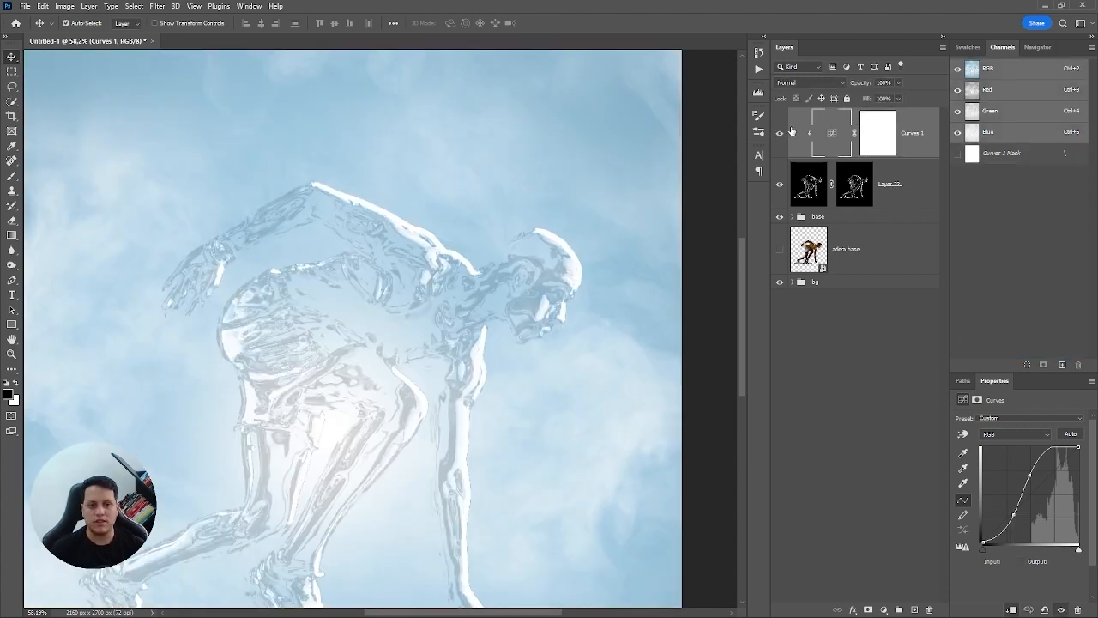
pyautogui.click(780, 134)
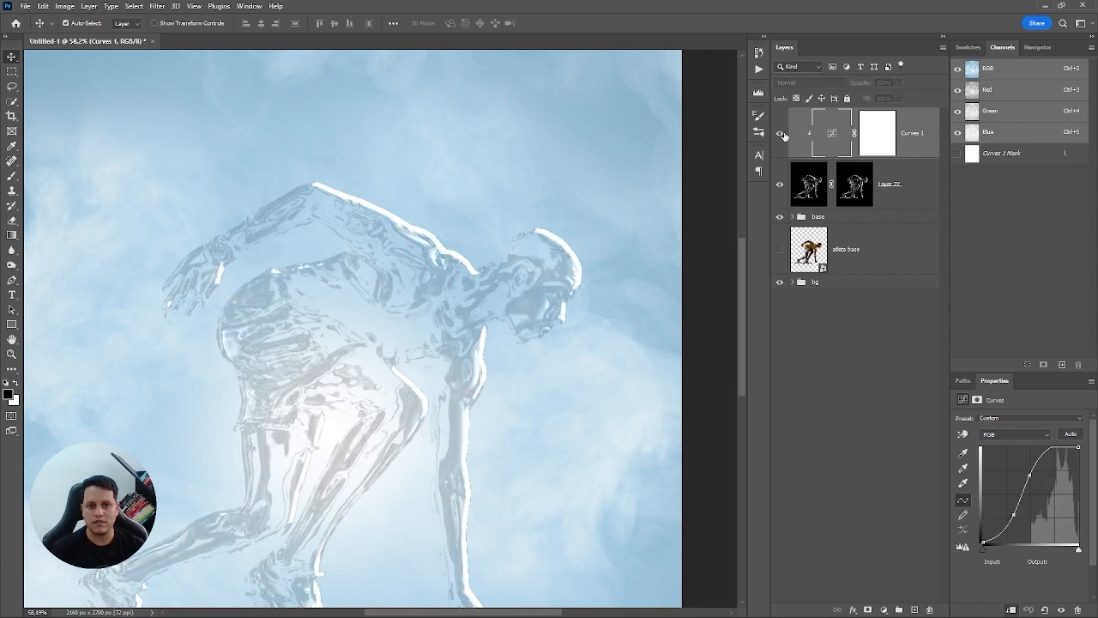
pyautogui.click(779, 134)
# Step: Invert the Curves layer's mask to black and paint white on it over the highlights along the runner's back and front arm
pyautogui.click(878, 136)
pyautogui.hotkey('ctrl', 'i')
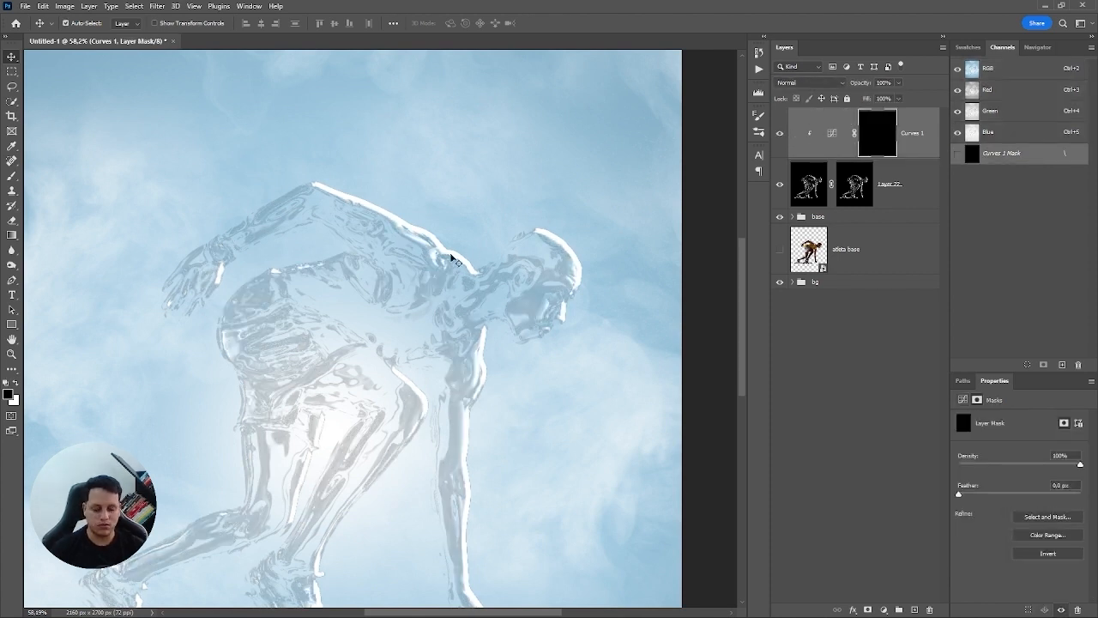
pyautogui.press('b')
pyautogui.press('x')
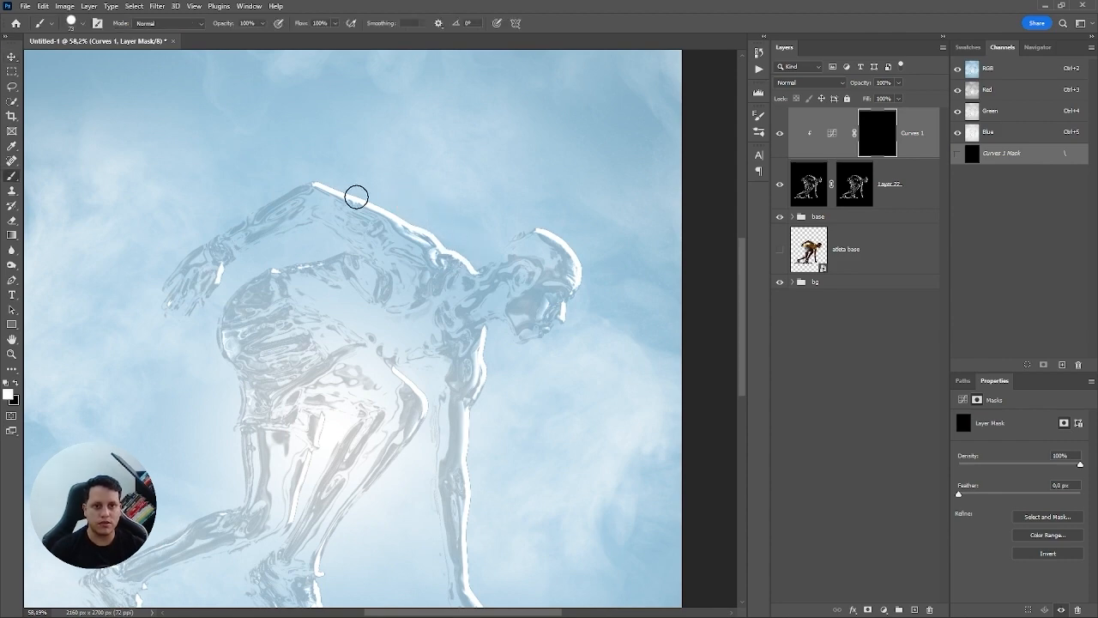
pyautogui.scroll(3, 330, 184)
pyautogui.moveTo(330, 184); pyautogui.dragTo(277, 118)
pyautogui.moveTo(368, 171)
pyautogui.mouseDown()
pyautogui.moveTo(344, 148)
pyautogui.moveTo(414, 182)
pyautogui.mouseUp()
pyautogui.rightClick(466, 177)
pyautogui.moveTo(532, 230); pyautogui.dragTo(494, 229)
pyautogui.moveTo(439, 207)
pyautogui.mouseDown()
pyautogui.moveTo(468, 225)
pyautogui.moveTo(392, 252)
pyautogui.moveTo(331, 174)
pyautogui.moveTo(249, 124)
pyautogui.mouseUp()
pyautogui.moveTo(308, 155); pyautogui.dragTo(475, 112)
pyautogui.moveTo(411, 89)
pyautogui.mouseDown()
pyautogui.moveTo(280, 155)
pyautogui.moveTo(196, 220)
pyautogui.moveTo(245, 257)
pyautogui.mouseUp()
pyautogui.moveTo(529, 354); pyautogui.dragTo(365, 147)
pyautogui.moveTo(508, 225)
pyautogui.mouseDown()
pyautogui.moveTo(510, 419)
pyautogui.moveTo(519, 219)
pyautogui.mouseUp()
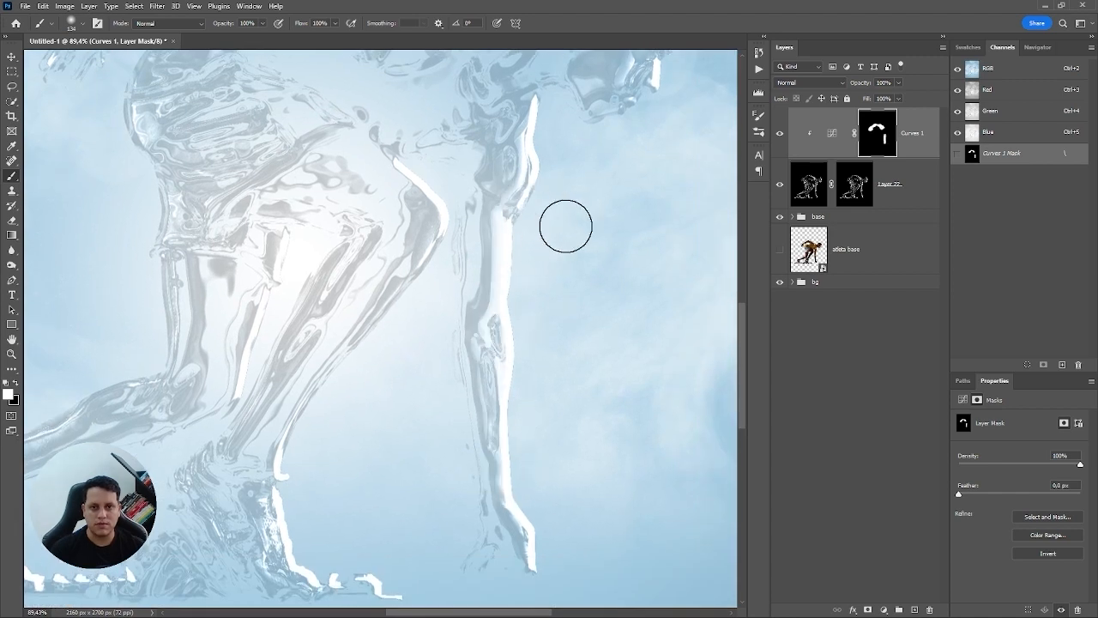
# Step: Undo the brush stroke on the front arm and paint white on the Curves mask over the leg highlights, using a smaller brush for the rear leg
pyautogui.hotkey('ctrl', 'z')
pyautogui.moveTo(442, 436); pyautogui.dragTo(462, 543)
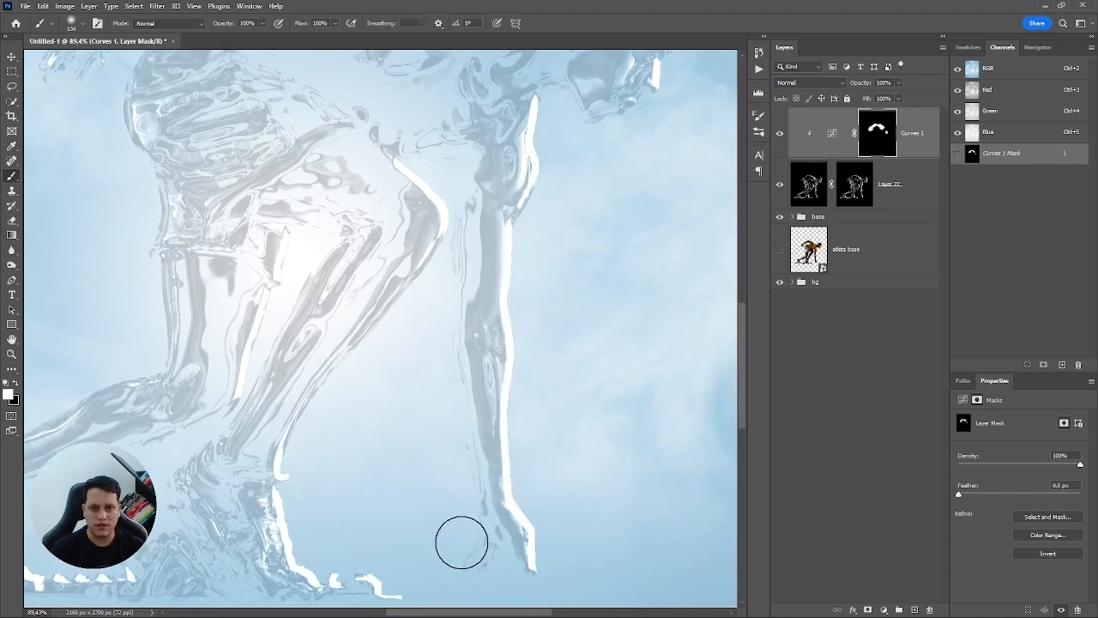
pyautogui.moveTo(524, 406); pyautogui.dragTo(521, 329)
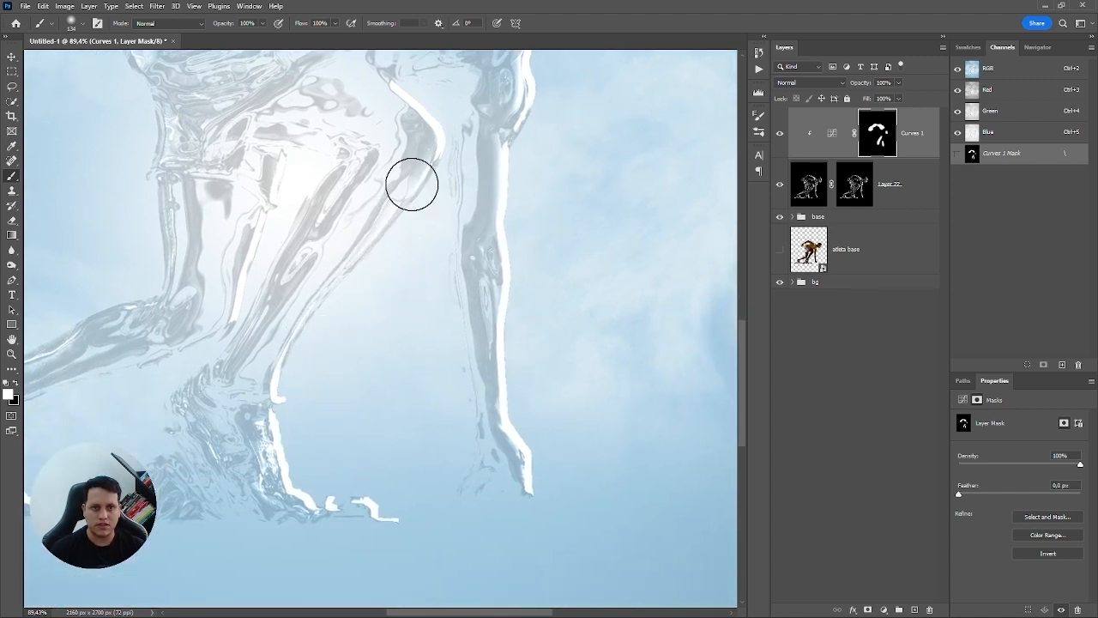
pyautogui.press('[')
pyautogui.press('[')
pyautogui.press('[')
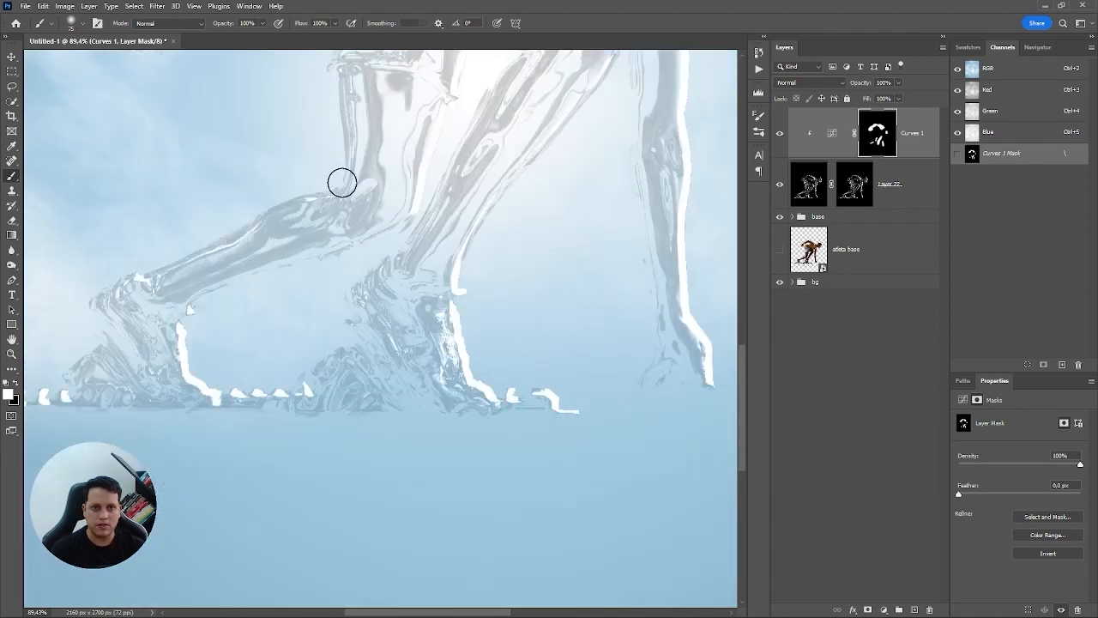
pyautogui.moveTo(341, 182)
pyautogui.mouseDown()
pyautogui.moveTo(158, 258)
pyautogui.moveTo(220, 235)
pyautogui.moveTo(184, 250)
pyautogui.mouseUp()
pyautogui.scroll(5, 335, 294)
pyautogui.hotkey('ctrl', '0')
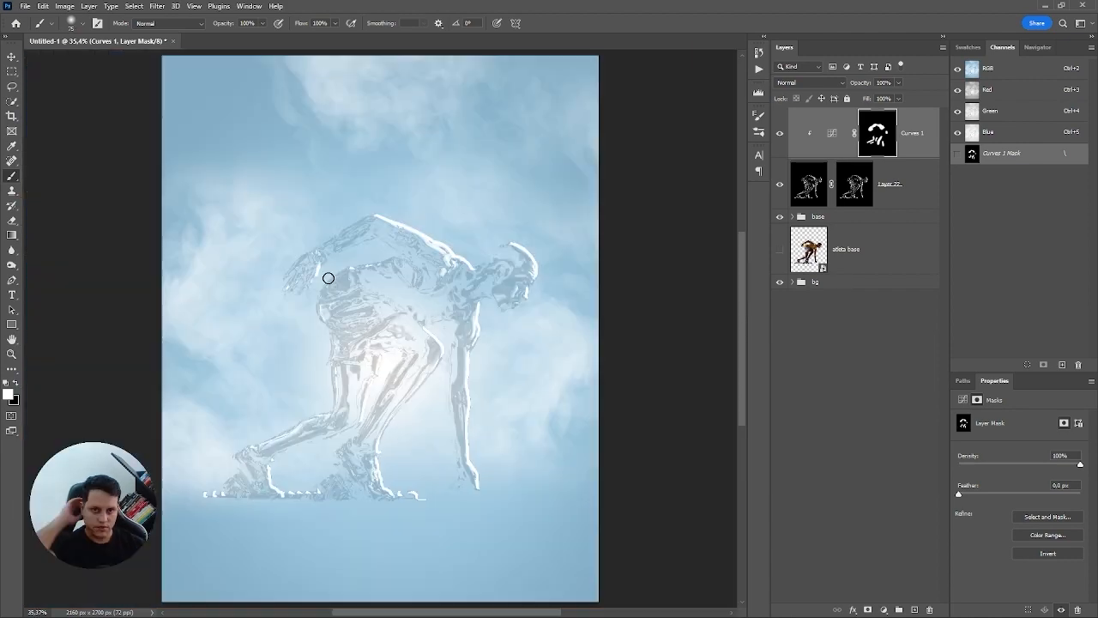
# Step: Move the "efeito de plástico" layer from the "base" group to the top of the stack as a visible layer clipped to the highlights layer
pyautogui.click(793, 217)
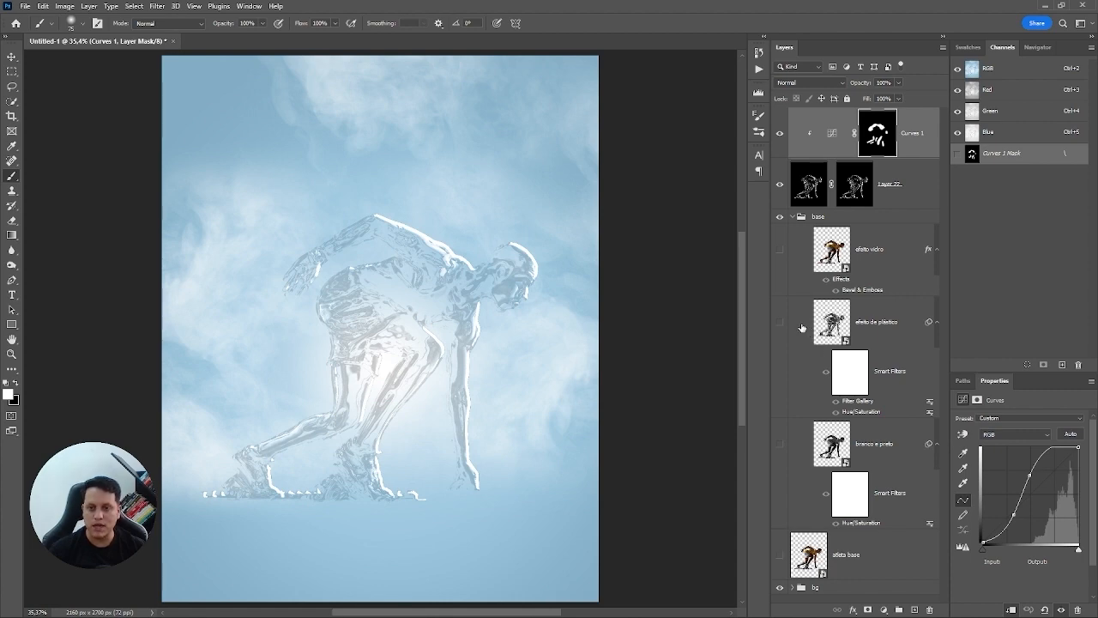
pyautogui.moveTo(802, 328); pyautogui.dragTo(828, 111)
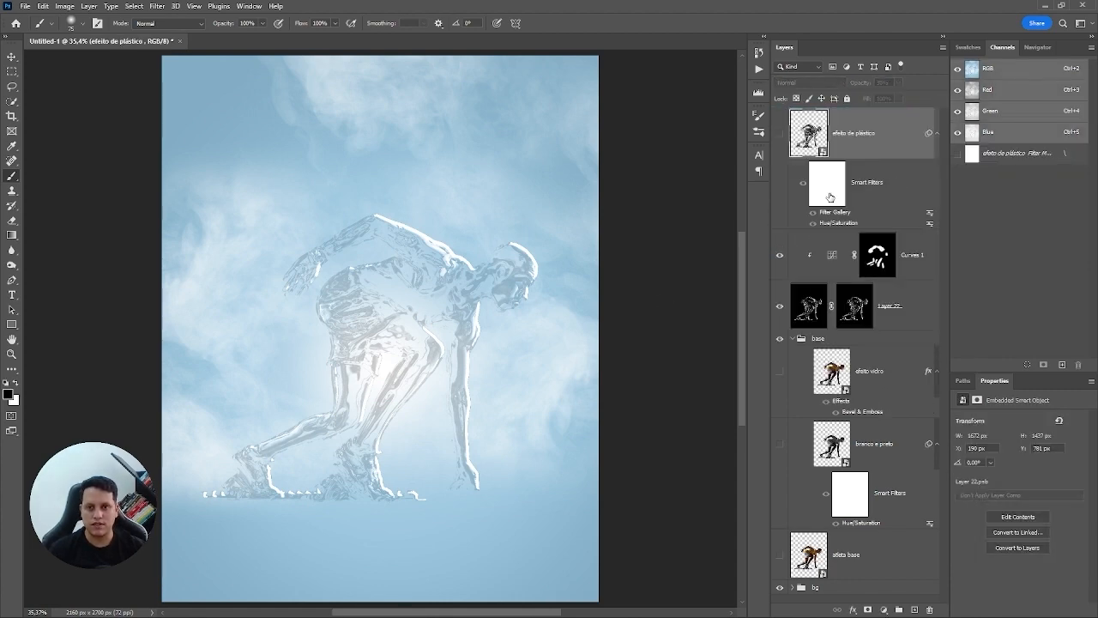
pyautogui.click(780, 133)
pyautogui.scroll(2, 562, 262)
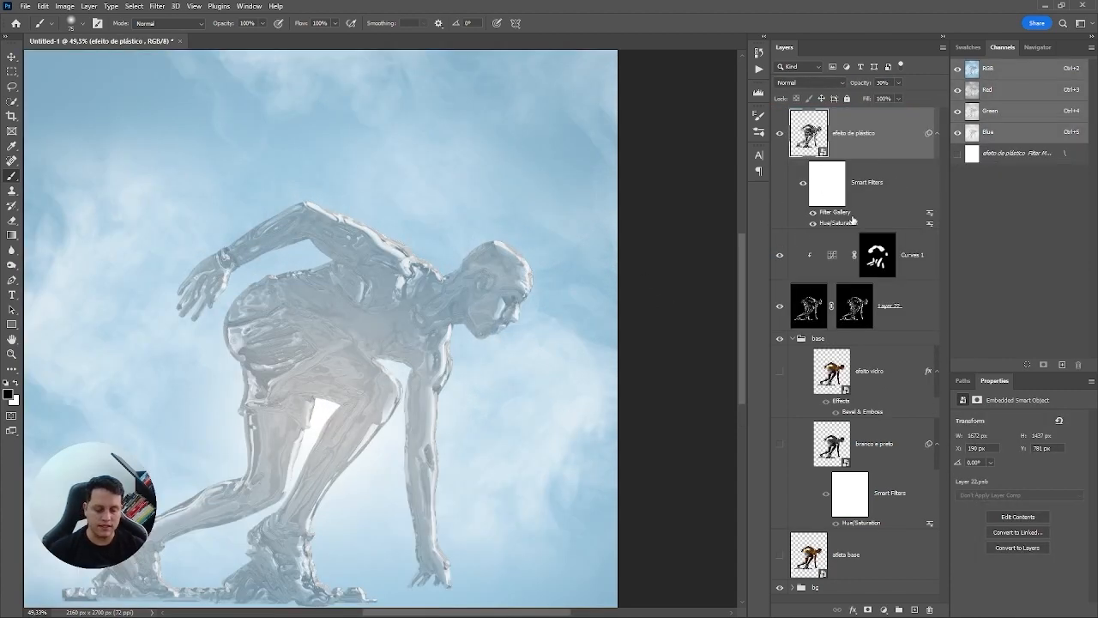
pyautogui.hotkey('ctrl', 'alt', 'g')
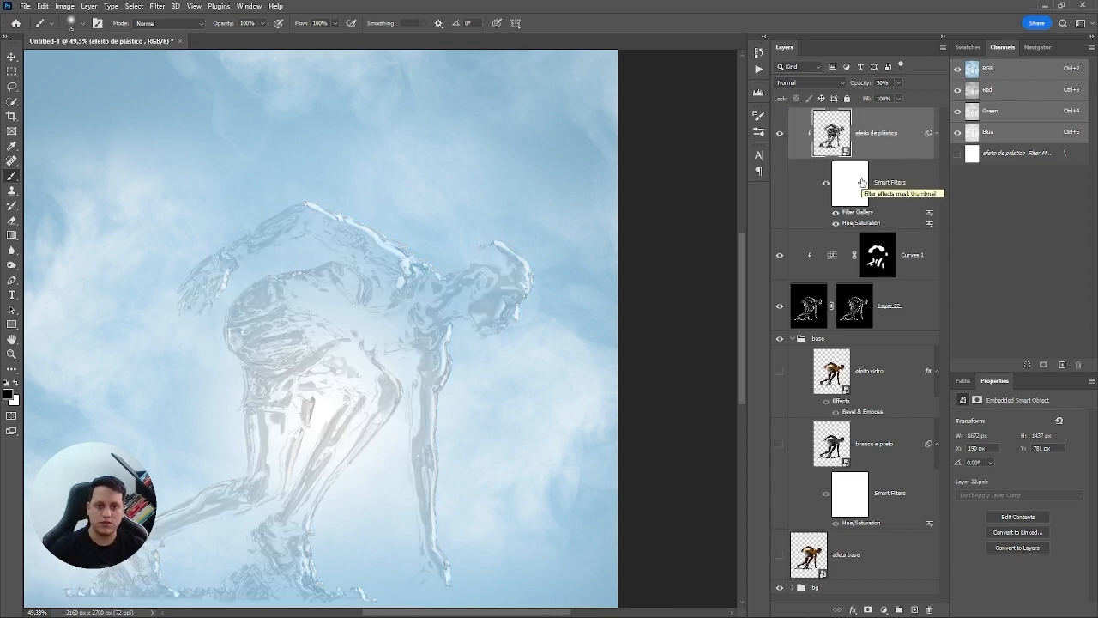
# Step: Set the opacity of the "efeito de plástico" layer to 32% and add a layer mask to it
pyautogui.scroll(3, 535, 320)
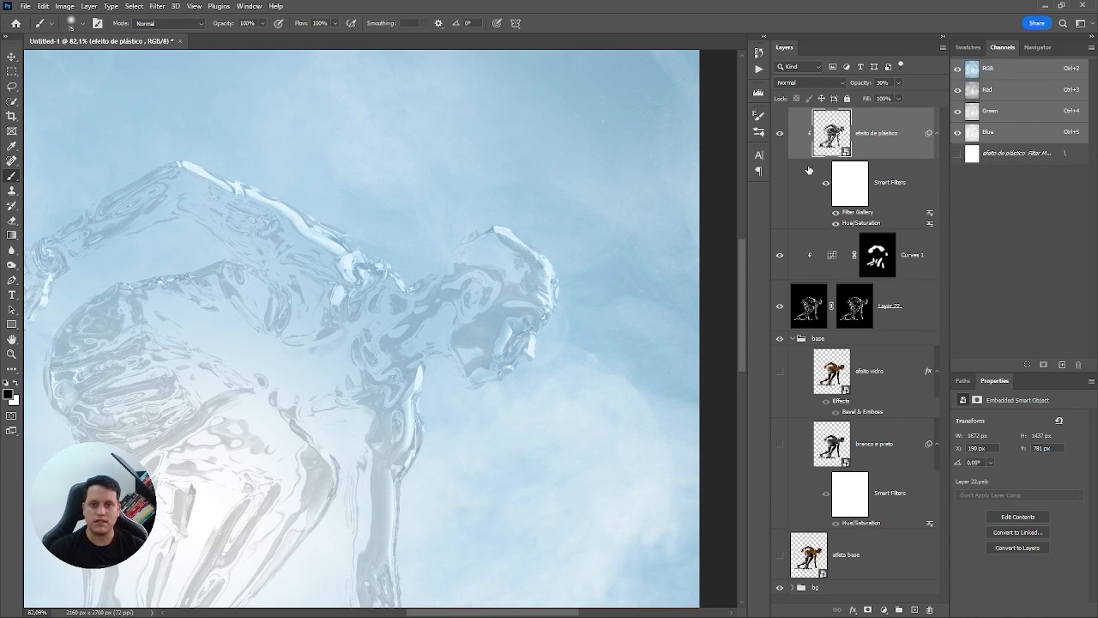
pyautogui.click(780, 133)
pyautogui.click(780, 133)
pyautogui.scroll(7, 410, 246)
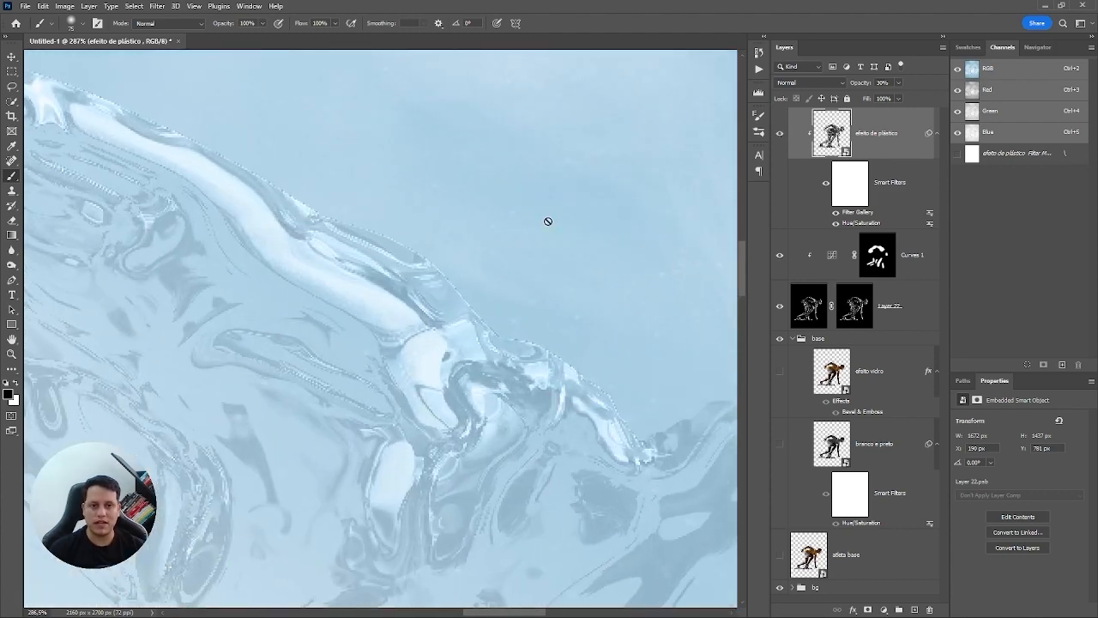
pyautogui.moveTo(862, 89); pyautogui.dragTo(866, 88)
pyautogui.scroll(-6, 547, 280)
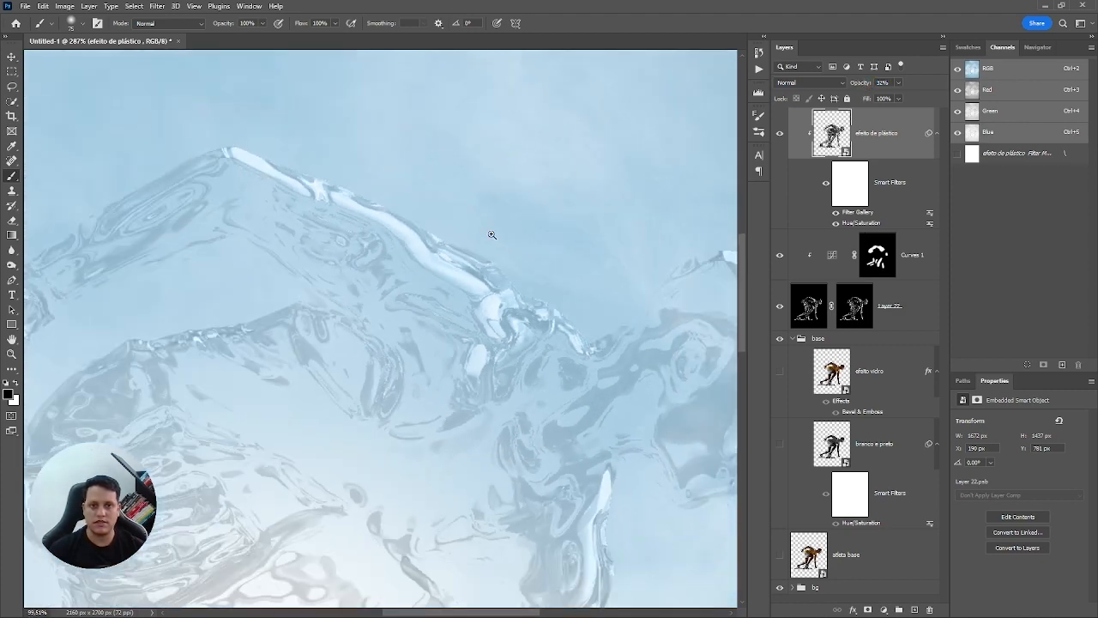
pyautogui.click(869, 609)
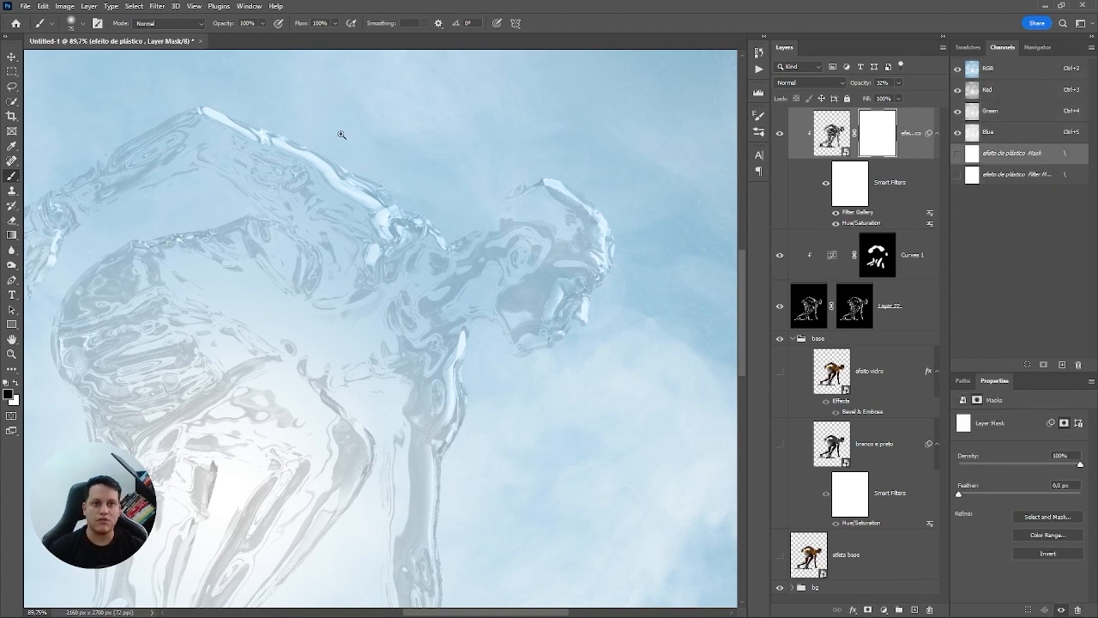
# Step: Paint black on the "efeito de plástico" layer mask over the shoulder highlight and down the front arm to the hand
pyautogui.moveTo(341, 135); pyautogui.dragTo(386, 137)
pyautogui.moveTo(422, 209)
pyautogui.mouseDown()
pyautogui.moveTo(487, 245)
pyautogui.moveTo(508, 275)
pyautogui.moveTo(437, 141)
pyautogui.mouseUp()
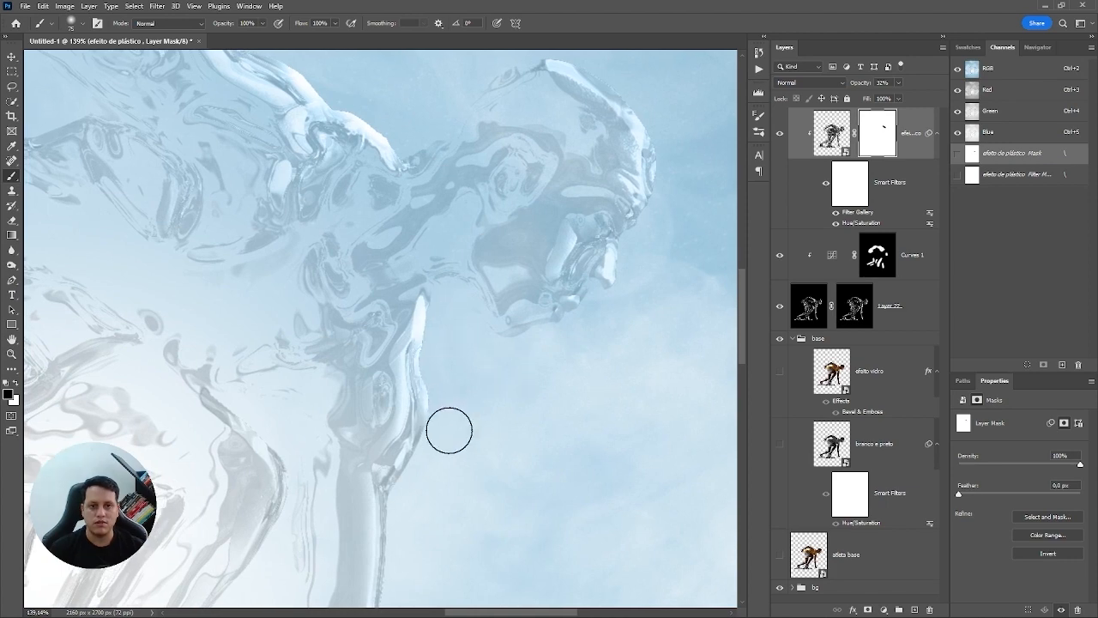
pyautogui.moveTo(461, 422)
pyautogui.mouseDown()
pyautogui.moveTo(491, 212)
pyautogui.moveTo(446, 440)
pyautogui.mouseUp()
pyautogui.moveTo(466, 423); pyautogui.dragTo(496, 180)
pyautogui.moveTo(480, 252)
pyautogui.mouseDown()
pyautogui.moveTo(483, 412)
pyautogui.moveTo(473, 428)
pyautogui.mouseUp()
pyautogui.moveTo(482, 228); pyautogui.dragTo(476, 277)
pyautogui.moveTo(449, 209); pyautogui.dragTo(468, 436)
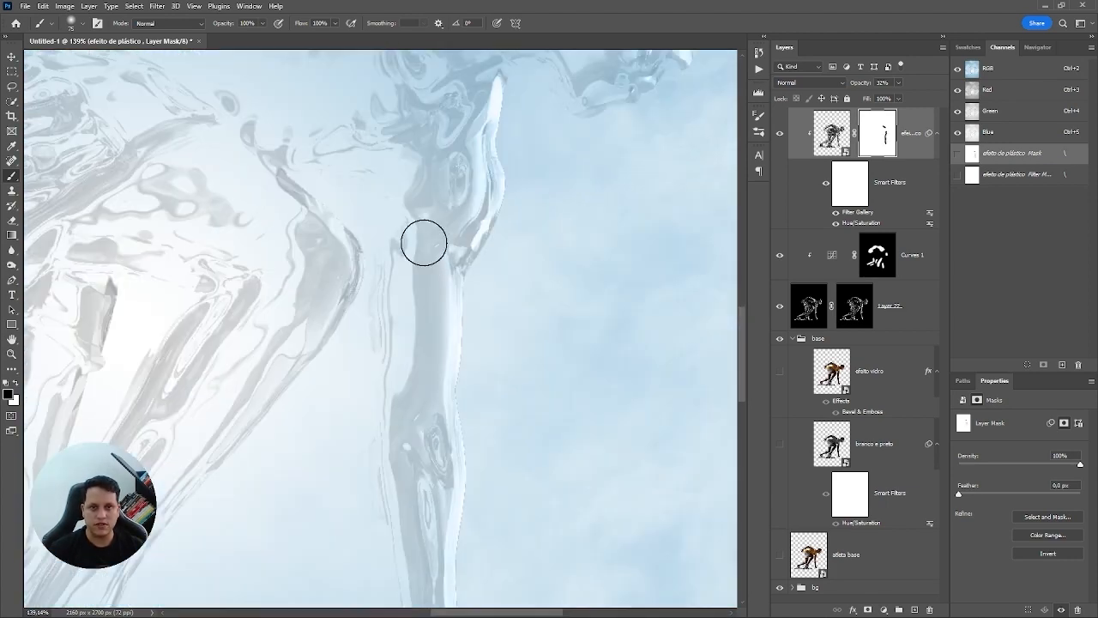
pyautogui.moveTo(423, 243)
pyautogui.mouseDown()
pyautogui.moveTo(417, 422)
pyautogui.moveTo(428, 270)
pyautogui.moveTo(417, 260)
pyautogui.moveTo(421, 326)
pyautogui.moveTo(450, 355)
pyautogui.mouseUp()
pyautogui.moveTo(463, 532)
pyautogui.mouseDown()
pyautogui.moveTo(478, 357)
pyautogui.moveTo(474, 176)
pyautogui.mouseUp()
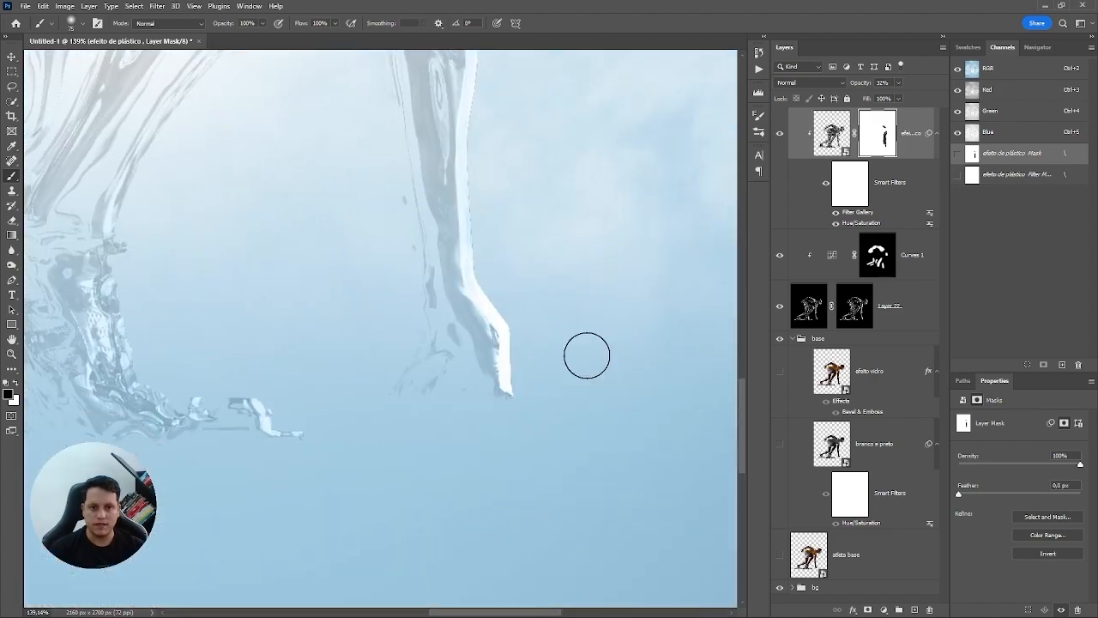
pyautogui.moveTo(506, 374)
pyautogui.mouseDown()
pyautogui.moveTo(499, 317)
pyautogui.moveTo(476, 323)
pyautogui.mouseUp()
# Step: Paint black on the same mask over the highlights along both of the runner's legs, up to the front knee
pyautogui.moveTo(329, 163); pyautogui.dragTo(411, 171)
pyautogui.moveTo(434, 346); pyautogui.dragTo(592, 182)
pyautogui.moveTo(254, 330); pyautogui.dragTo(316, 297)
pyautogui.moveTo(600, 193); pyautogui.dragTo(398, 341)
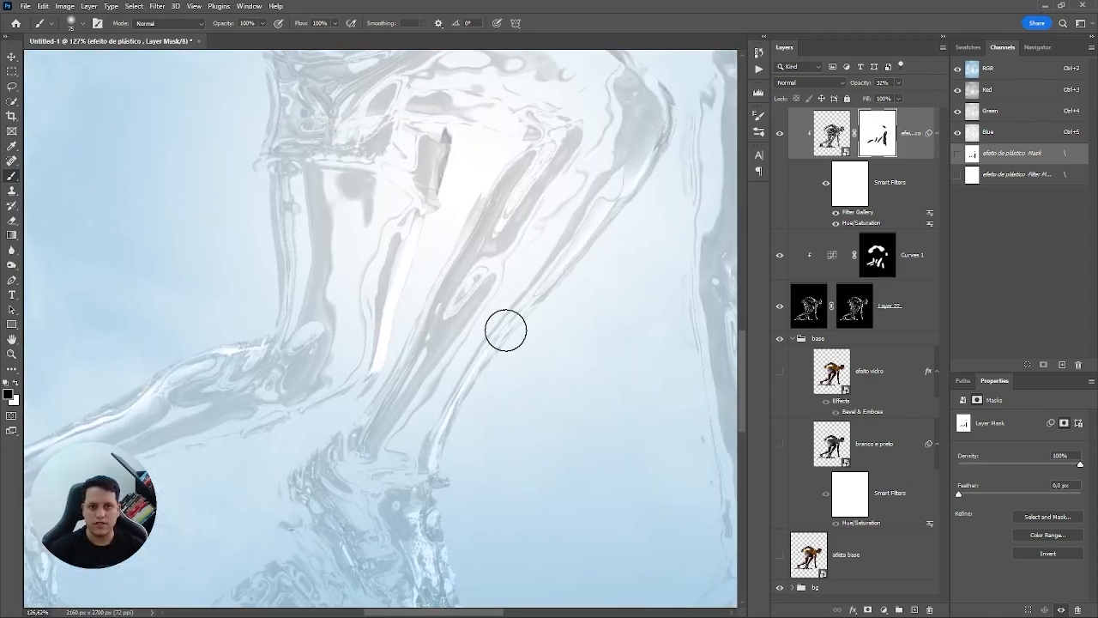
pyautogui.moveTo(506, 331); pyautogui.dragTo(441, 450)
pyautogui.moveTo(644, 78); pyautogui.dragTo(524, 223)
pyautogui.moveTo(482, 179); pyautogui.dragTo(554, 273)
pyautogui.moveTo(539, 247); pyautogui.dragTo(499, 208)
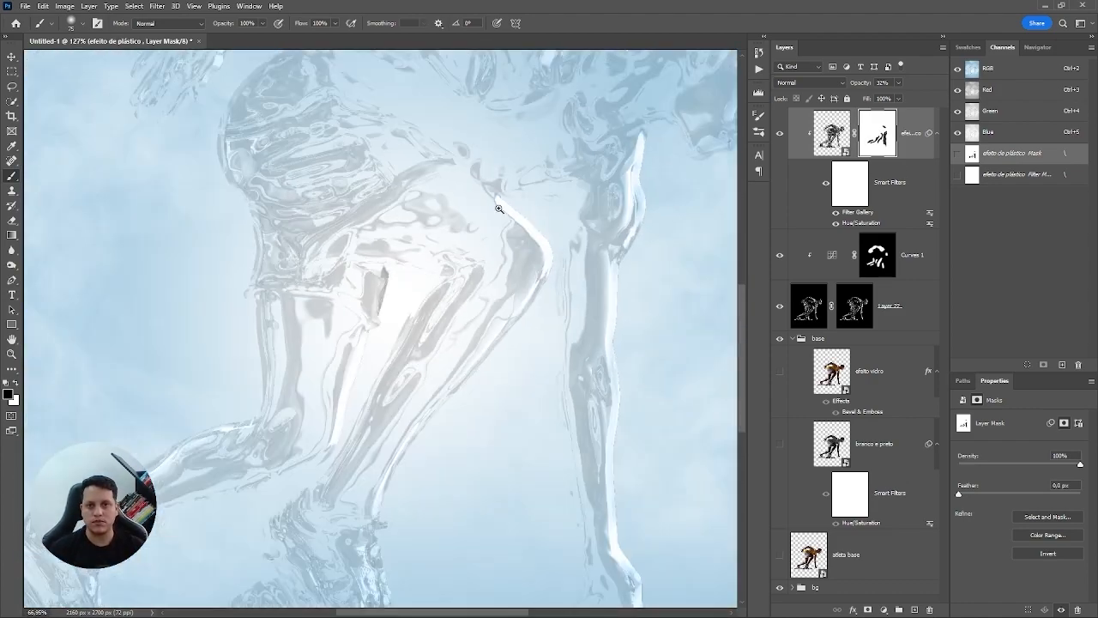
# Step: Mask out the plastic effect over the highlights along the runner's raised arm and upper back
pyautogui.moveTo(386, 79); pyautogui.dragTo(434, 84)
pyautogui.moveTo(232, 94); pyautogui.dragTo(605, 302)
pyautogui.moveTo(437, 126); pyautogui.dragTo(412, 165)
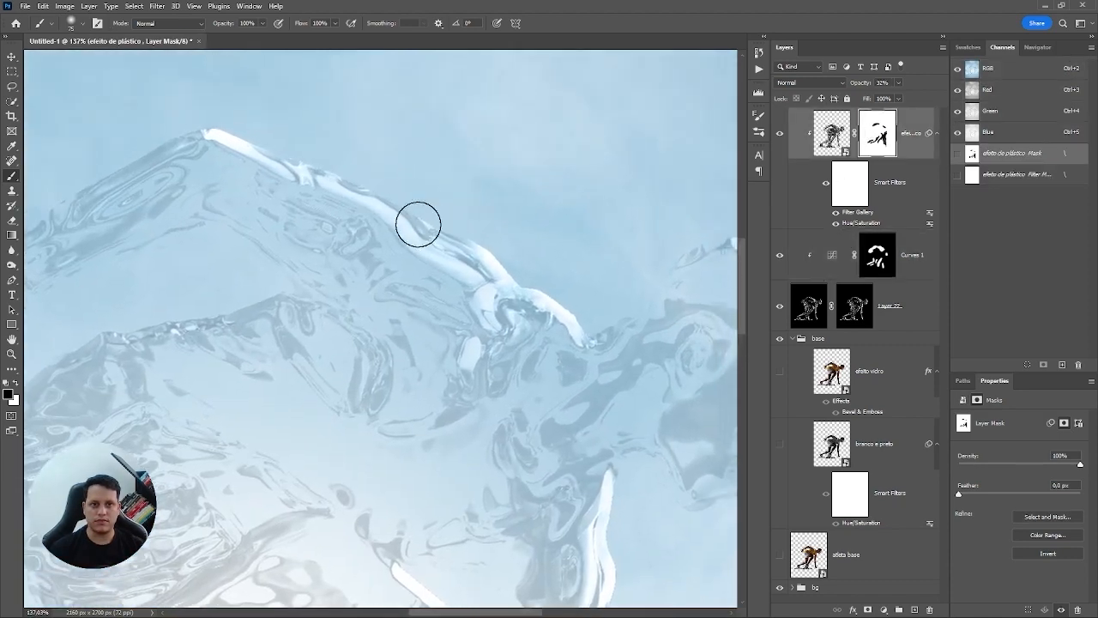
pyautogui.moveTo(418, 223)
pyautogui.mouseDown()
pyautogui.moveTo(438, 223)
pyautogui.moveTo(459, 242)
pyautogui.mouseUp()
pyautogui.hotkey('ctrl', '0')
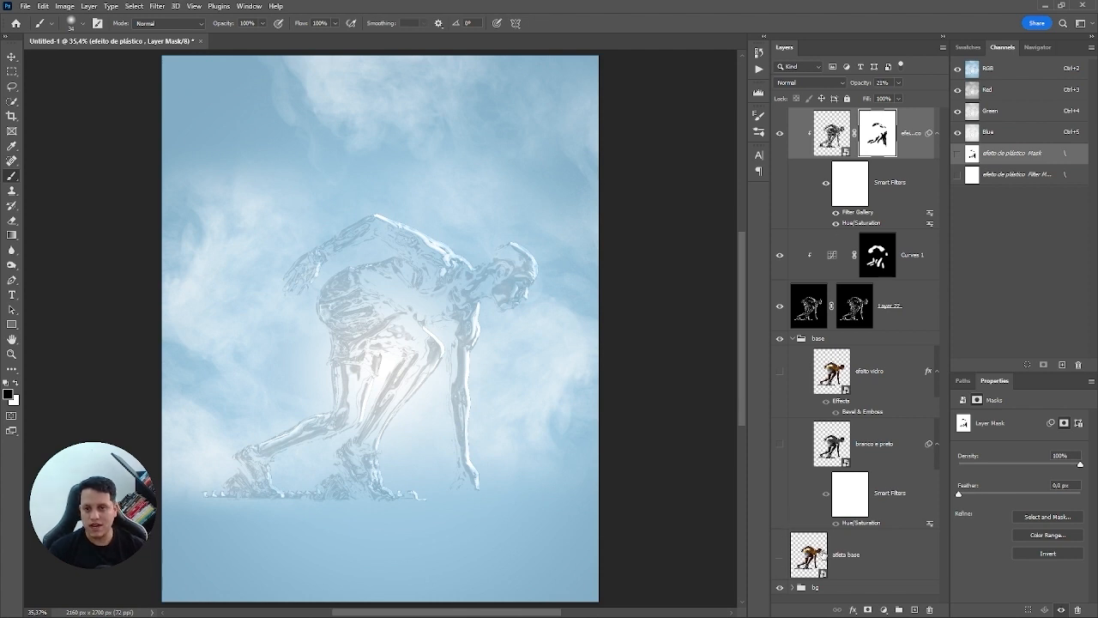
# Step: Make the "atleta base" layer visible, move it to the top of the layer stack and collapse the "base" group
pyautogui.click(780, 556)
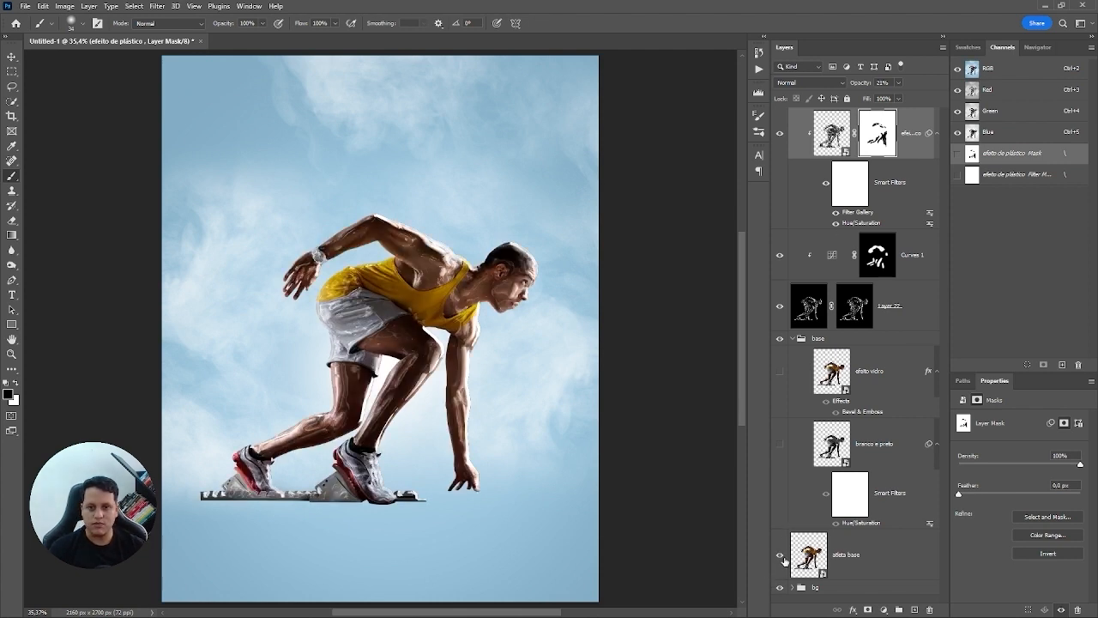
pyautogui.click(781, 558)
pyautogui.click(782, 557)
pyautogui.moveTo(467, 292); pyautogui.dragTo(533, 311)
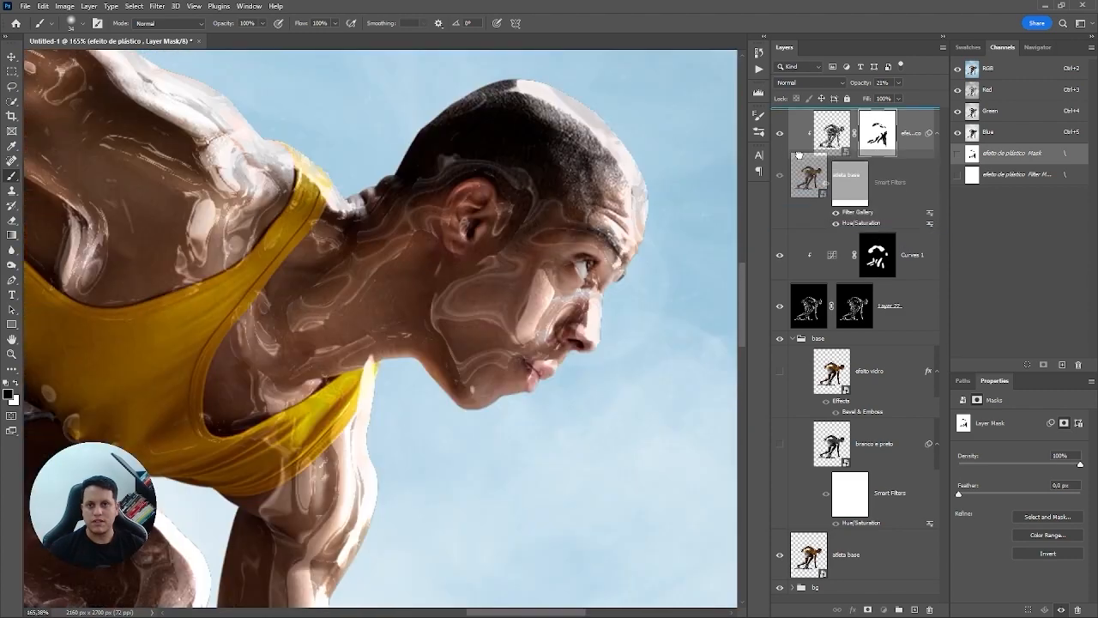
pyautogui.moveTo(837, 176); pyautogui.dragTo(815, 125)
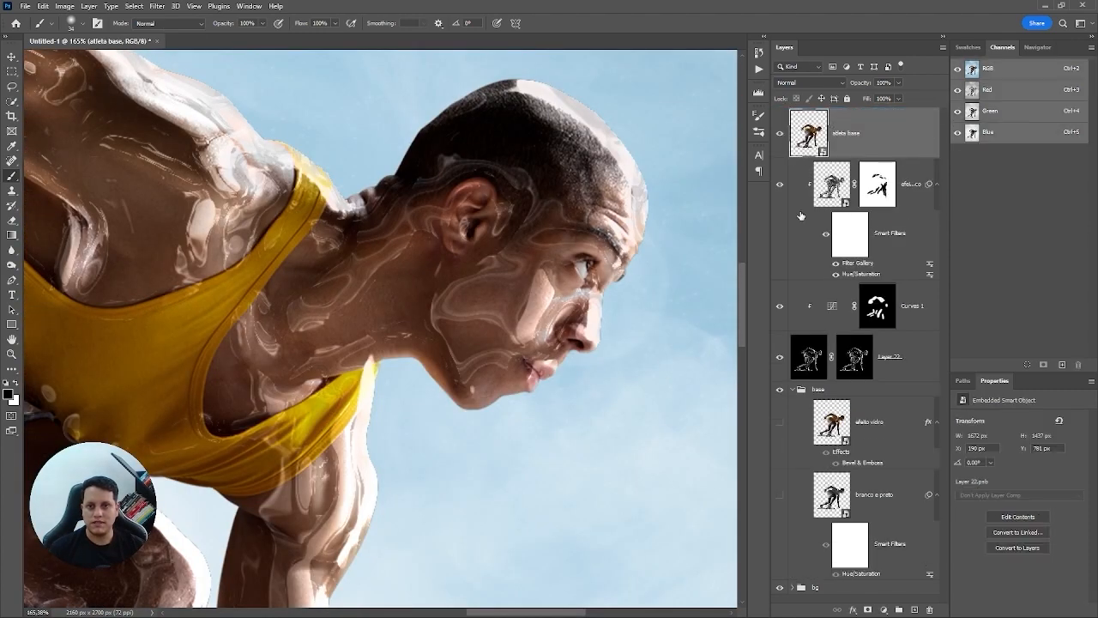
pyautogui.hotkey('ctrl', '0')
pyautogui.click(792, 390)
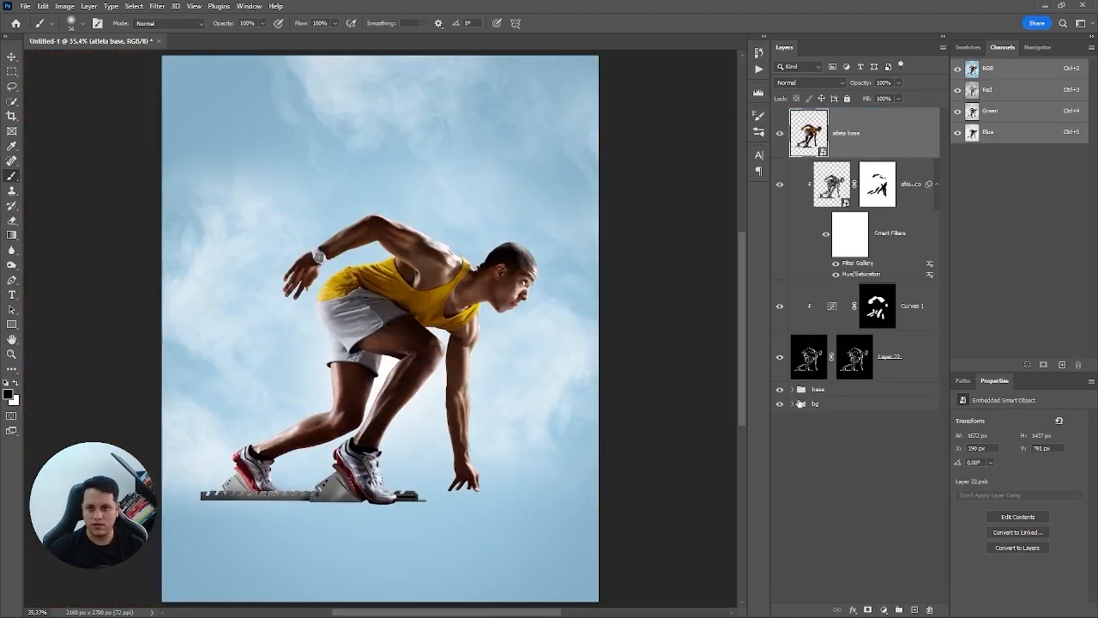
# Step: Add a layer mask to "atleta base" and paint black with a hard-edged brush to hide the front forearm and hand
pyautogui.click(867, 609)
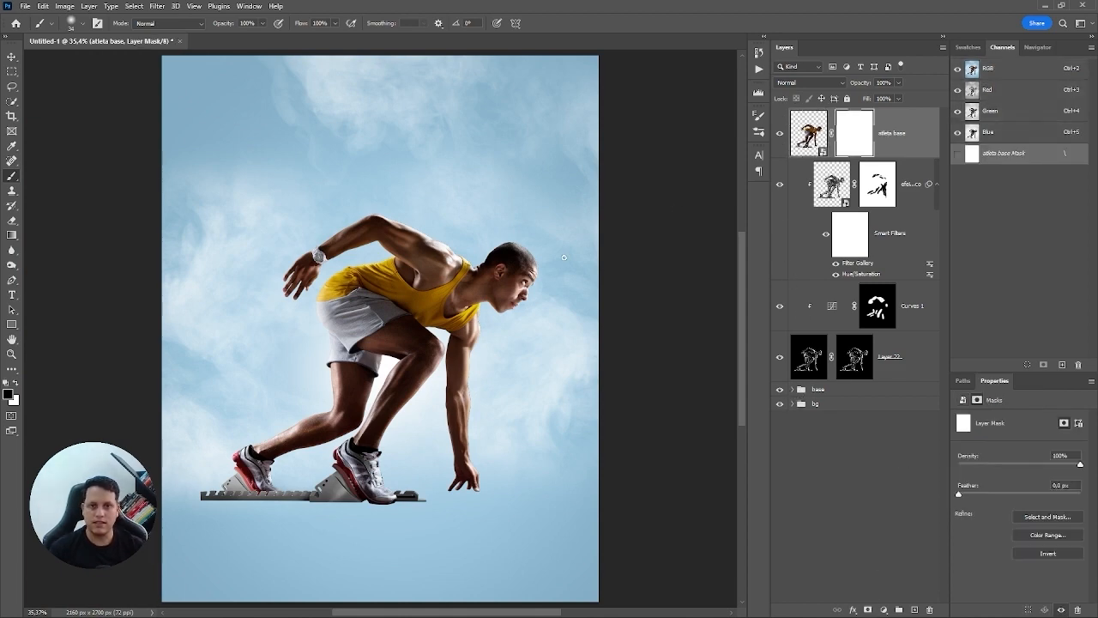
pyautogui.scroll(5, 504, 263)
pyautogui.moveTo(479, 381); pyautogui.dragTo(512, 261)
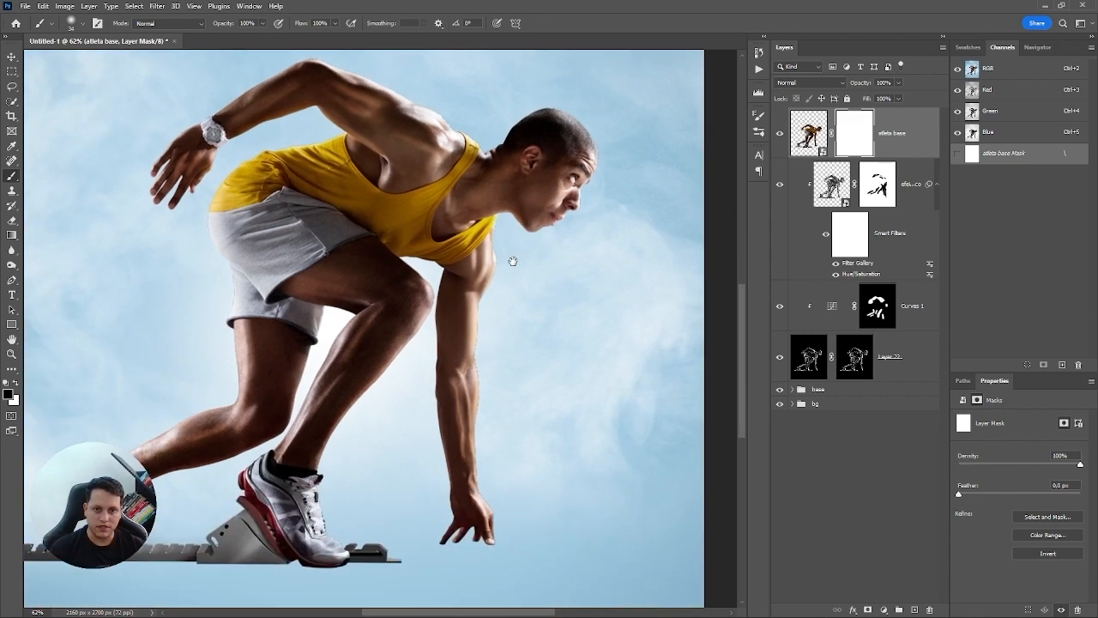
pyautogui.scroll(4, 512, 261)
pyautogui.moveTo(483, 314)
pyautogui.mouseDown()
pyautogui.moveTo(514, 318)
pyautogui.moveTo(476, 434)
pyautogui.moveTo(499, 394)
pyautogui.mouseUp()
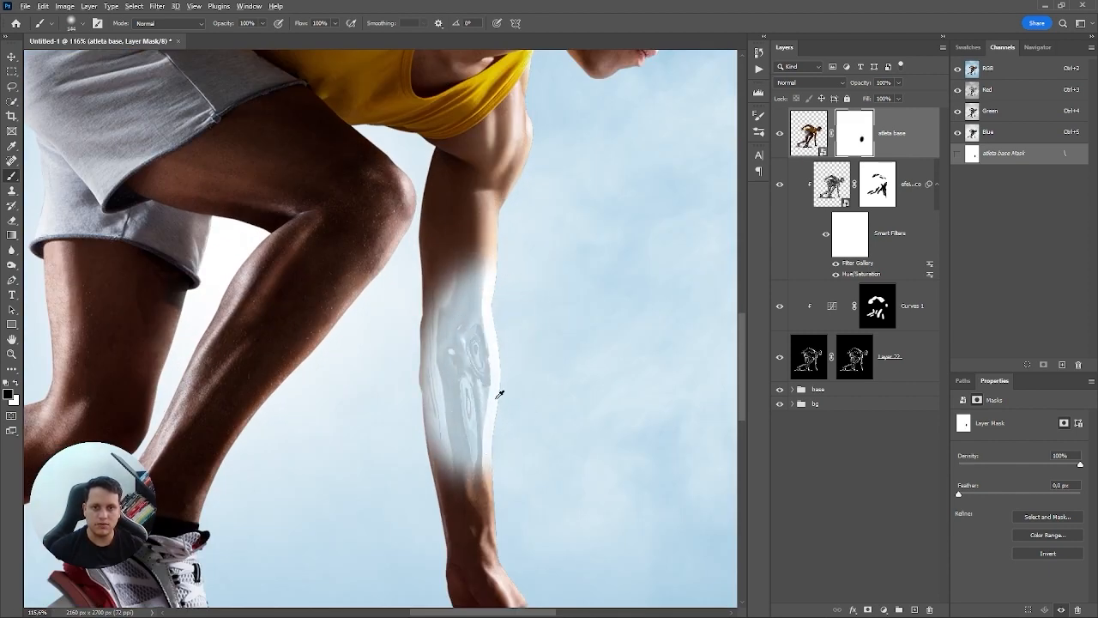
pyautogui.rightClick(500, 394)
pyautogui.doubleClick(569, 440)
pyautogui.moveTo(429, 375)
pyautogui.mouseDown()
pyautogui.moveTo(456, 326)
pyautogui.moveTo(474, 557)
pyautogui.mouseUp()
pyautogui.moveTo(522, 505)
pyautogui.mouseDown()
pyautogui.moveTo(473, 282)
pyautogui.moveTo(472, 345)
pyautogui.moveTo(429, 419)
pyautogui.moveTo(467, 450)
pyautogui.moveTo(438, 475)
pyautogui.mouseUp()
pyautogui.scroll(-4, 501, 394)
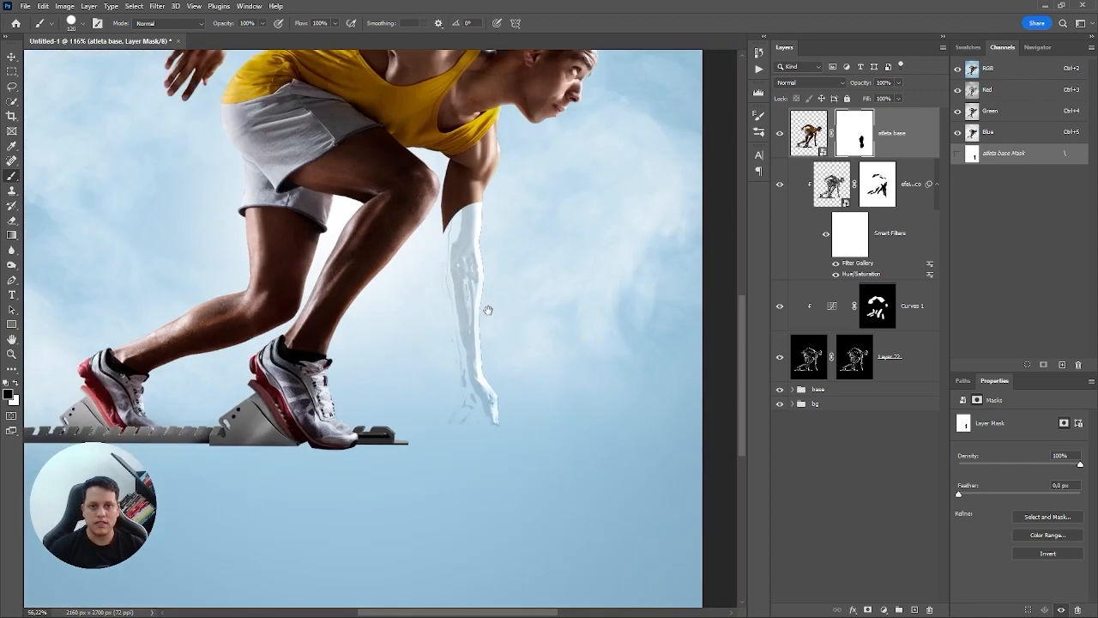
# Step: Paint black on the "atleta base" mask over the front leg's shin and calf, below the knee
pyautogui.moveTo(455, 297); pyautogui.dragTo(433, 426)
pyautogui.moveTo(416, 232); pyautogui.dragTo(499, 292)
pyautogui.moveTo(540, 336); pyautogui.dragTo(614, 149)
pyautogui.moveTo(600, 163); pyautogui.dragTo(490, 320)
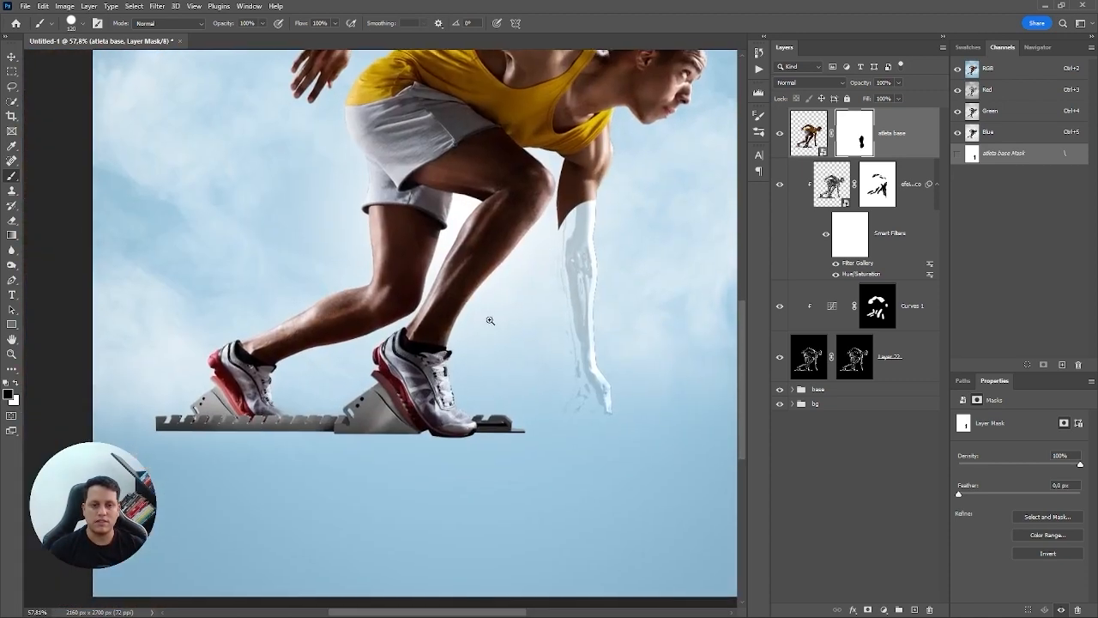
pyautogui.keyDown('ctrl'); pyautogui.click(476, 297); pyautogui.keyUp('ctrl')
pyautogui.moveTo(505, 244); pyautogui.dragTo(482, 225)
pyautogui.moveTo(541, 253)
pyautogui.mouseDown()
pyautogui.moveTo(477, 385)
pyautogui.moveTo(483, 396)
pyautogui.mouseUp()
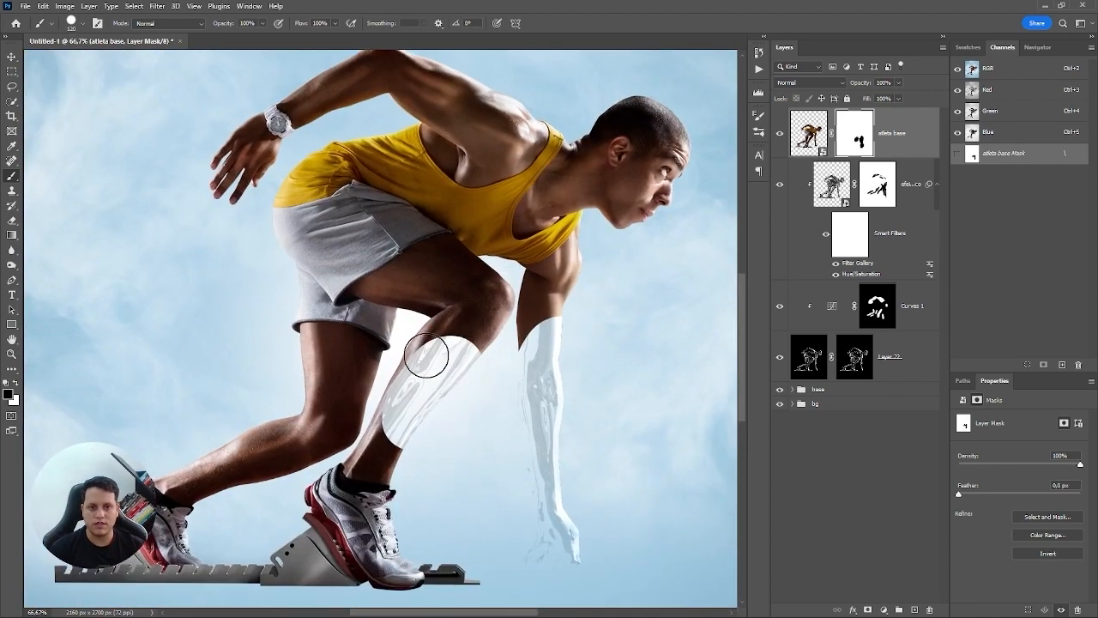
pyautogui.moveTo(426, 355)
pyautogui.mouseDown()
pyautogui.moveTo(410, 393)
pyautogui.moveTo(471, 341)
pyautogui.mouseUp()
# Step: Start a Pen path at the raised arm's armpit and trace the yellow shirt's edge past the seam
pyautogui.scroll(6, 512, 244)
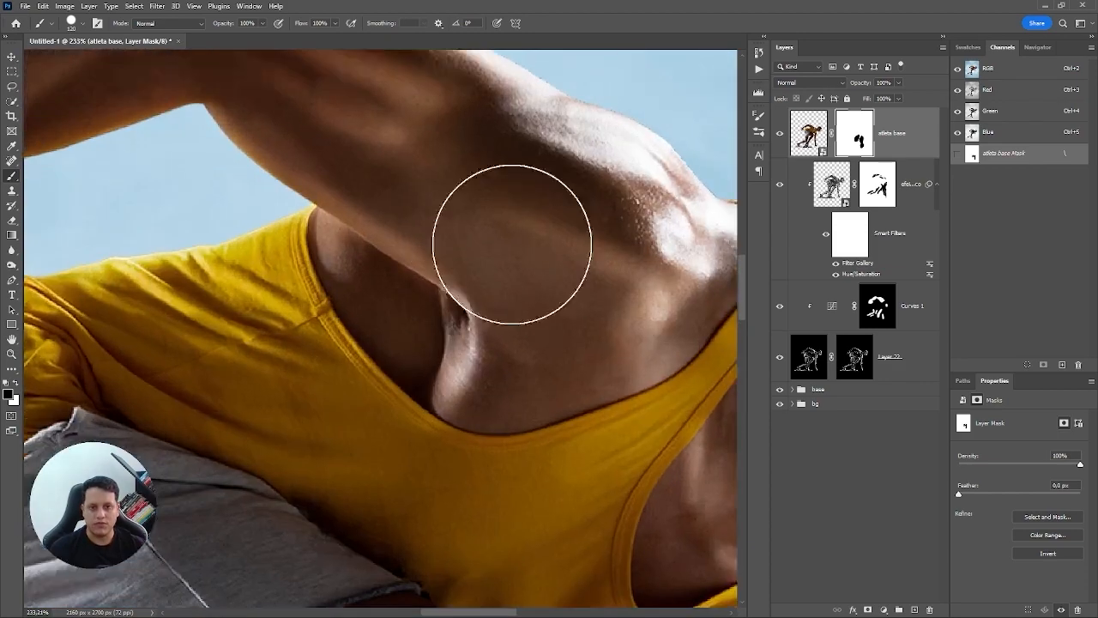
pyautogui.press('p')
pyautogui.scroll(4, 331, 201)
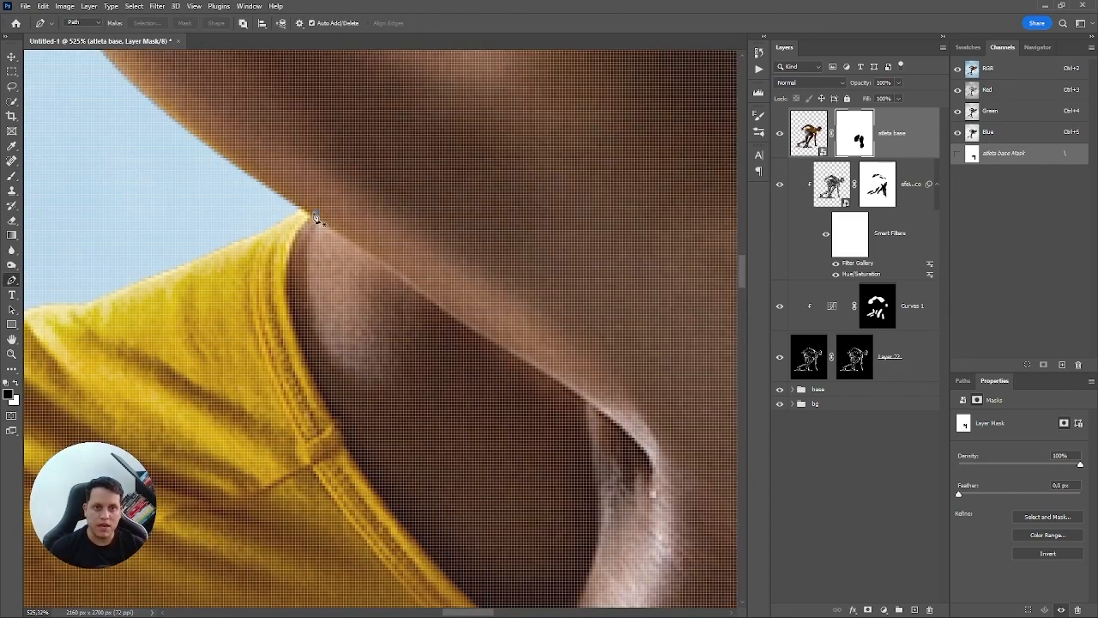
pyautogui.click(314, 213)
pyautogui.moveTo(284, 255); pyautogui.dragTo(327, 261)
pyautogui.hotkey('ctrl', 'z')
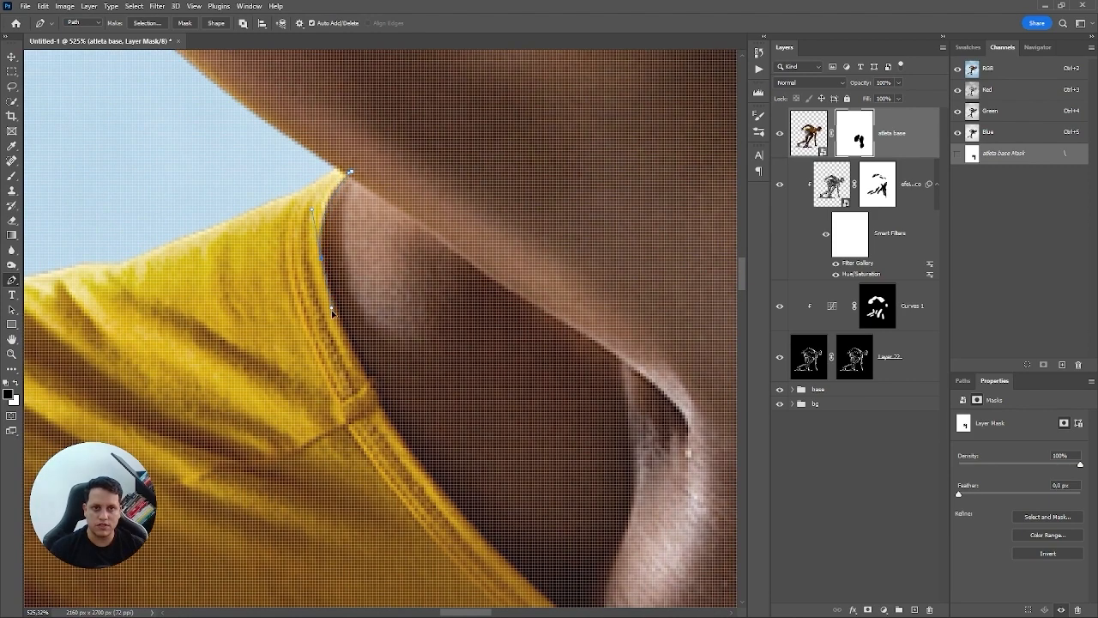
pyautogui.moveTo(332, 311); pyautogui.dragTo(334, 318)
pyautogui.scroll(3, 380, 376)
pyautogui.moveTo(377, 385); pyautogui.dragTo(317, 279)
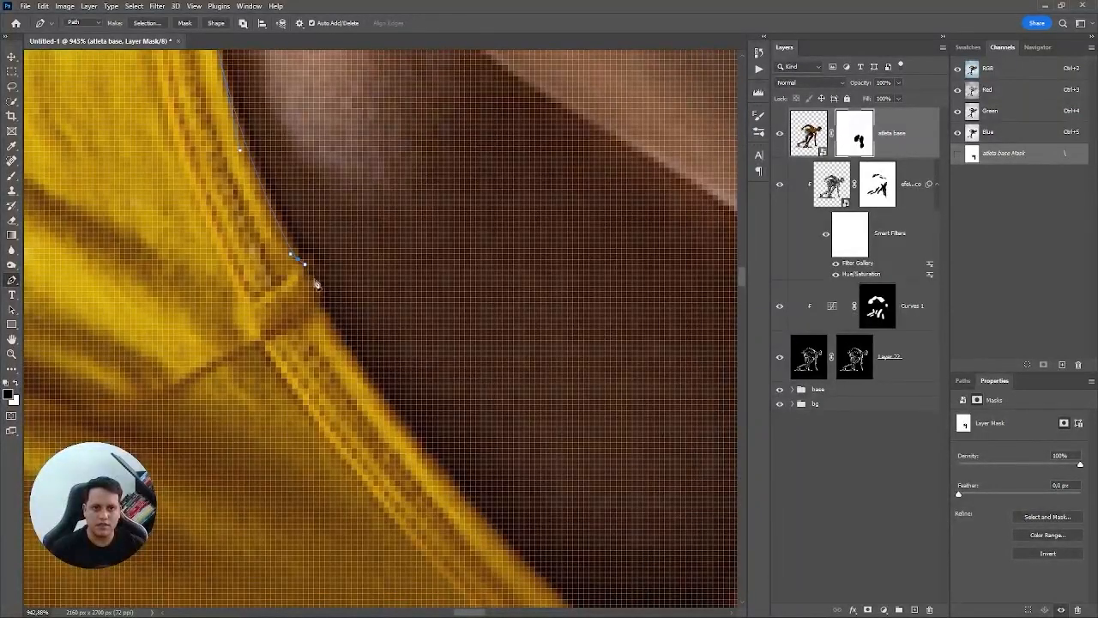
pyautogui.click(333, 329)
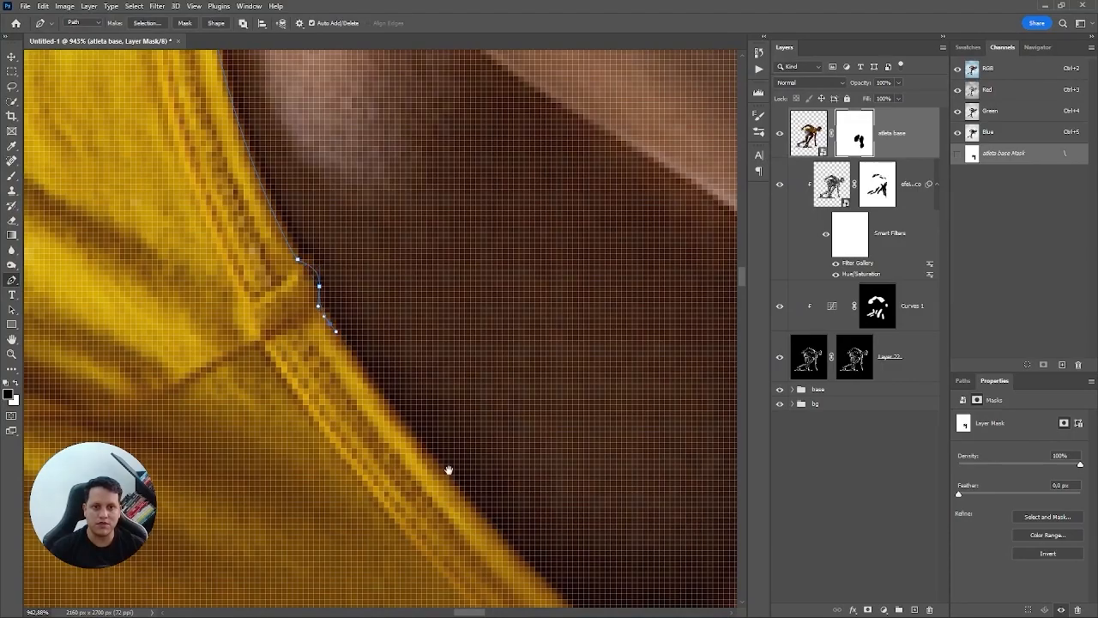
pyautogui.moveTo(448, 469); pyautogui.dragTo(291, 220)
# Step: Continue the path along the shirt's lower armhole curve and up the strap edge to the top of the shoulder
pyautogui.scroll(-6, 301, 232)
pyautogui.moveTo(407, 324); pyautogui.dragTo(426, 331)
pyautogui.scroll(6, 452, 347)
pyautogui.moveTo(605, 287); pyautogui.dragTo(673, 265)
pyautogui.scroll(-5, 429, 309)
pyautogui.moveTo(423, 301); pyautogui.dragTo(446, 297)
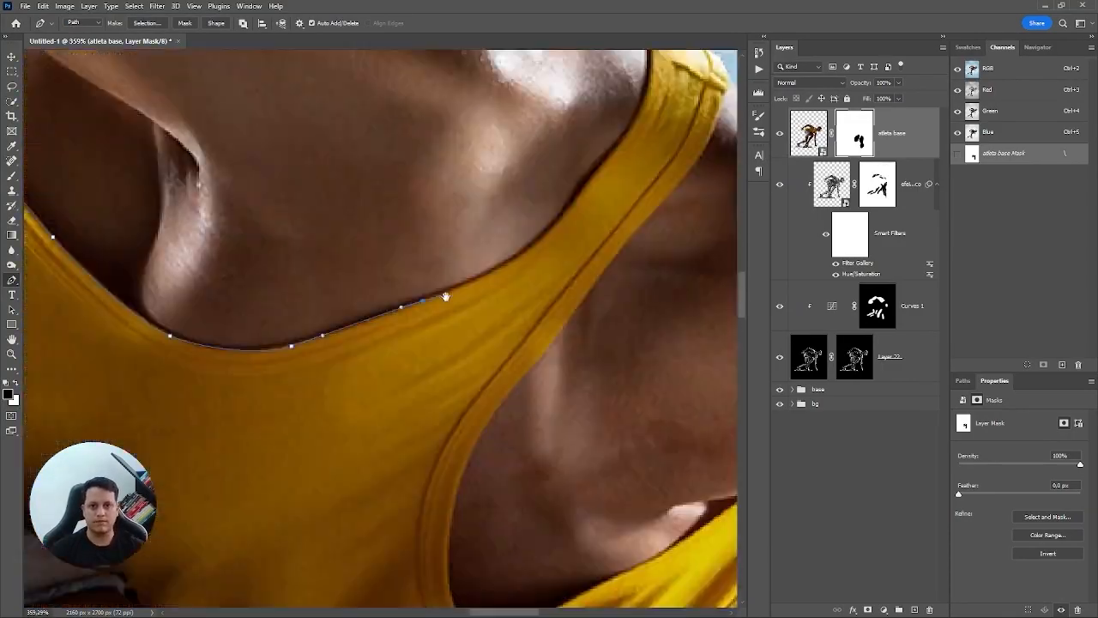
pyautogui.scroll(6, 471, 240)
pyautogui.moveTo(507, 341); pyautogui.dragTo(586, 254)
pyautogui.scroll(-3, 585, 254)
pyautogui.moveTo(497, 427); pyautogui.dragTo(669, 453)
pyautogui.moveTo(639, 346); pyautogui.dragTo(608, 300)
pyautogui.click(517, 284)
# Step: Run the path through the sky above the raised arm and trace the watch's edge on the forearm side
pyautogui.scroll(-6, 517, 284)
pyautogui.click(460, 182)
pyautogui.click(192, 152)
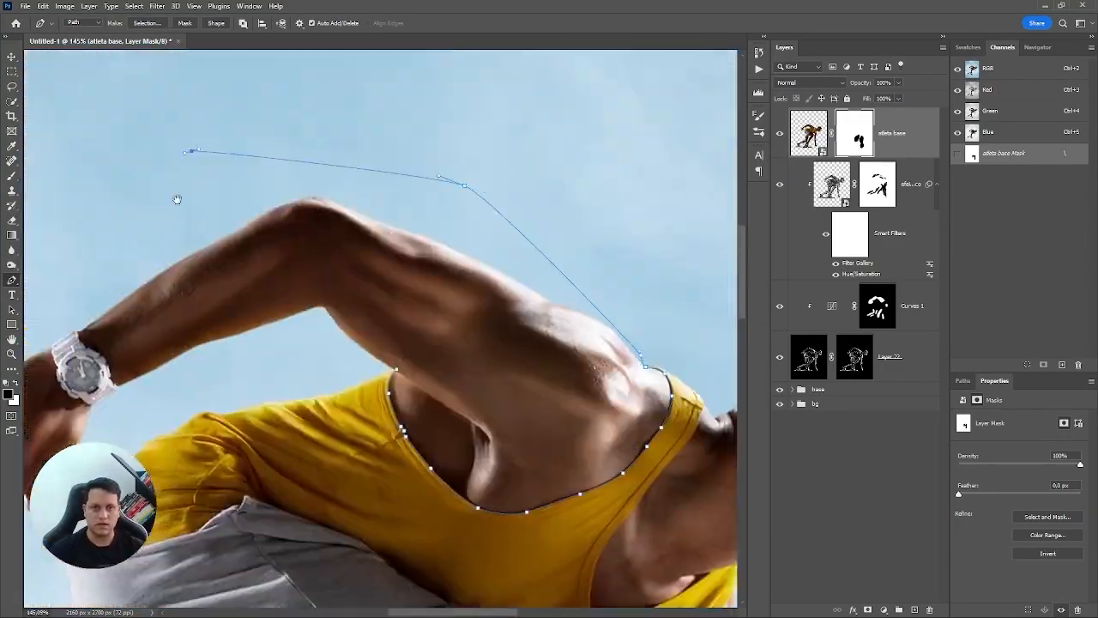
pyautogui.scroll(6, 90, 326)
pyautogui.click(372, 296)
pyautogui.click(344, 303)
pyautogui.click(347, 292)
pyautogui.click(422, 308)
pyautogui.click(431, 318)
pyautogui.click(427, 333)
pyautogui.click(437, 338)
pyautogui.click(442, 333)
pyautogui.click(457, 343)
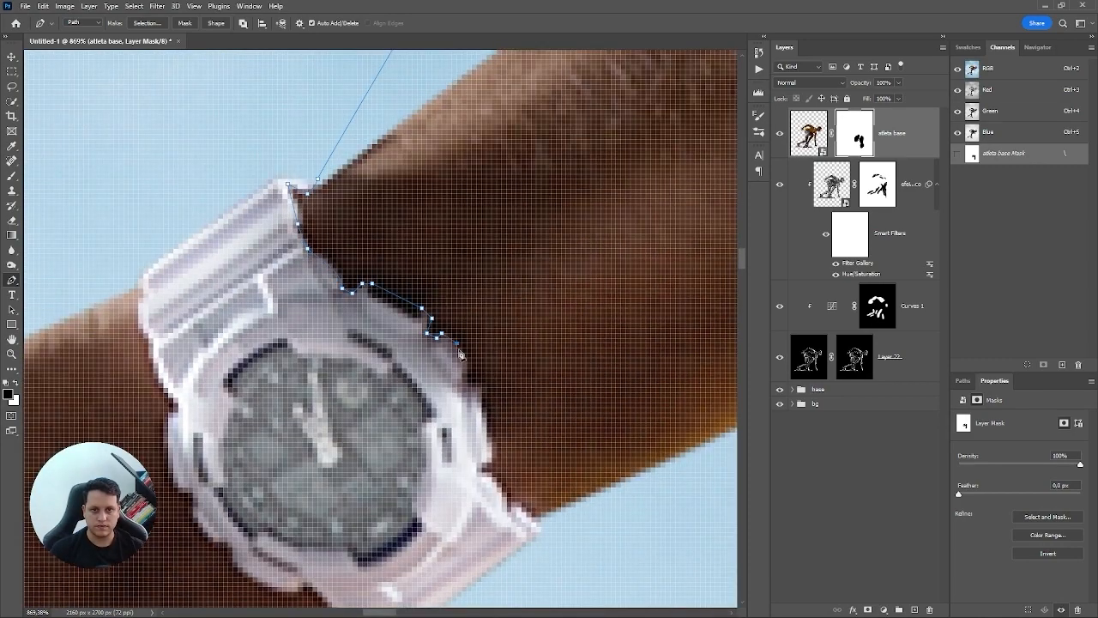
# Step: Close the path below the raised arm, convert it to a selection, fill it with black on the mask and deselect
pyautogui.scroll(-8, 488, 418)
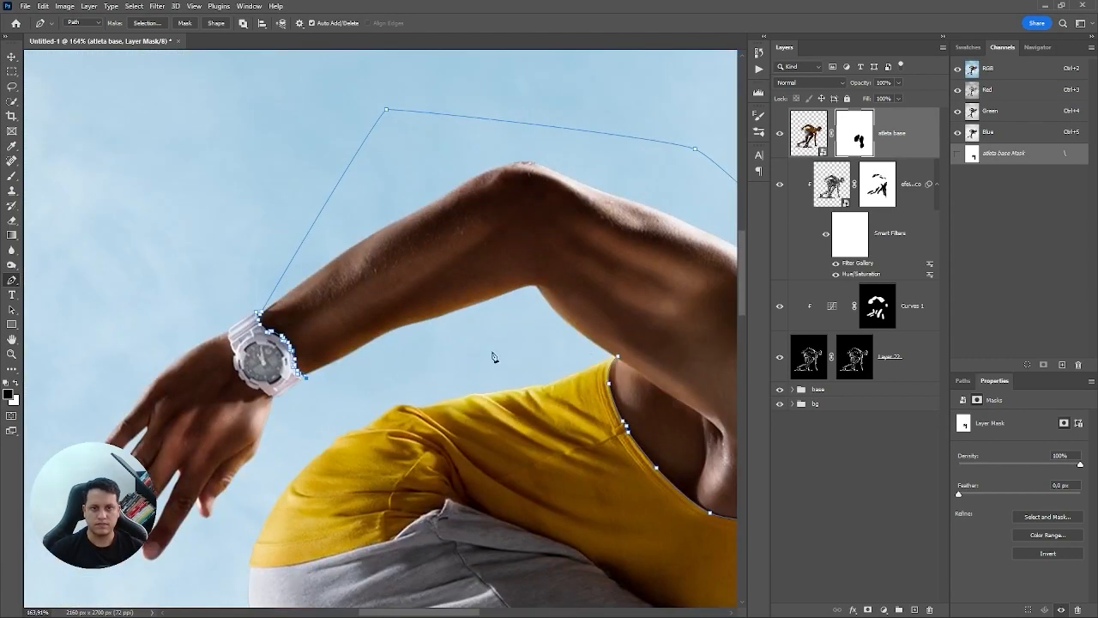
pyautogui.hotkey('ctrl', 'Return')
pyautogui.hotkey('ctrl', 'z')
pyautogui.hotkey('ctrl', 'Return')
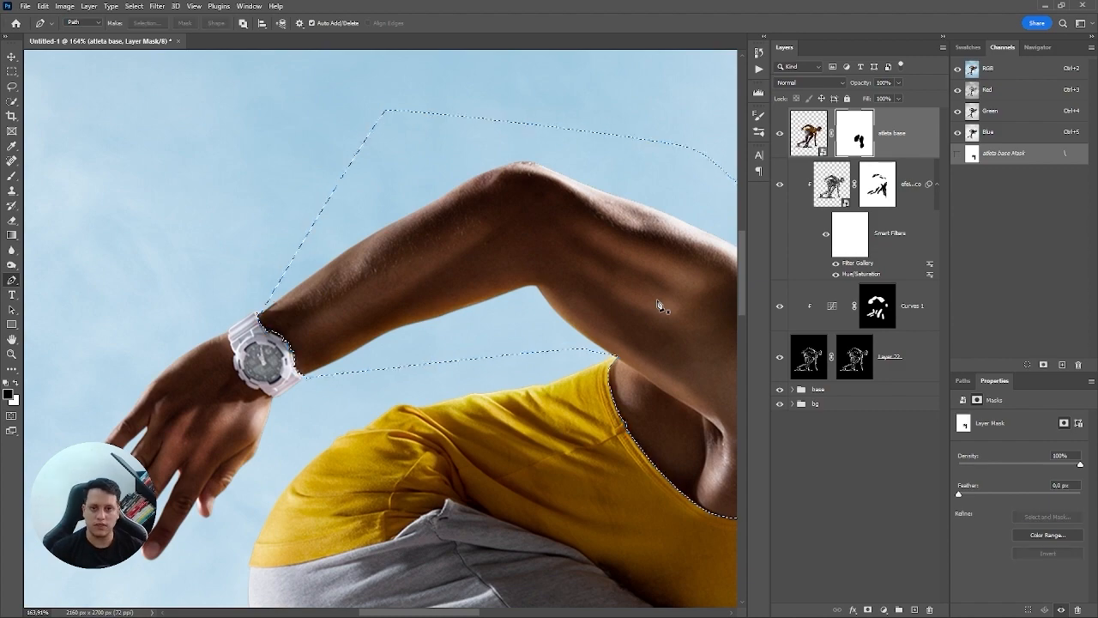
pyautogui.hotkey('alt', 'BackSpace')
pyautogui.hotkey('ctrl', 'd')
# Step: Trace a new Pen path along the watch's edge on the hand side of the raised arm
pyautogui.scroll(-3, 156, 400)
pyautogui.moveTo(156, 399); pyautogui.dragTo(278, 269)
pyautogui.scroll(8, 316, 218)
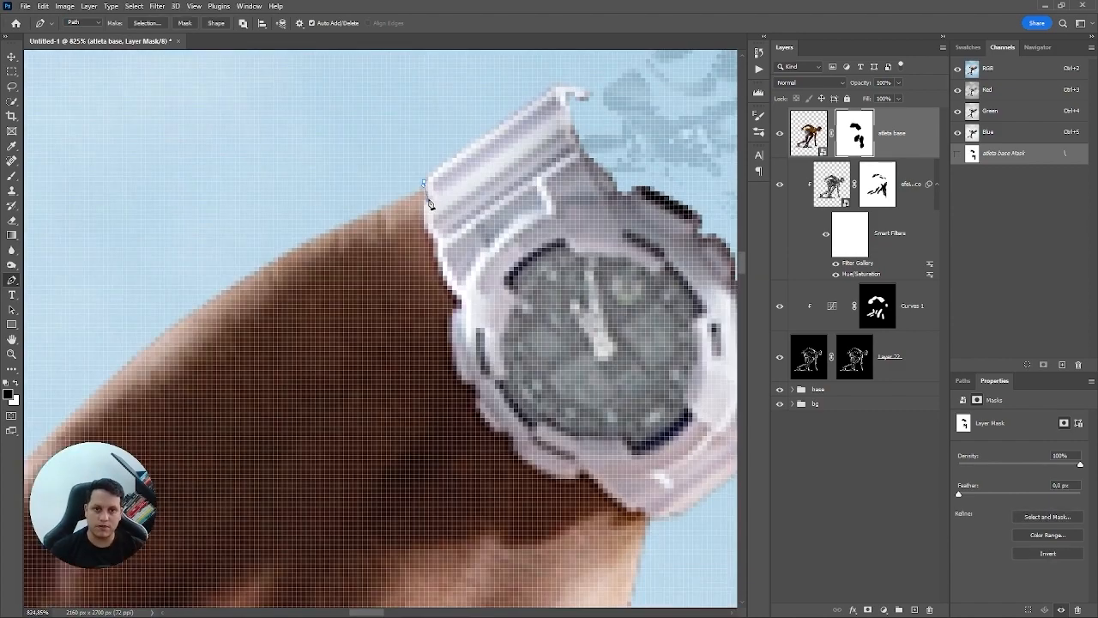
pyautogui.click(480, 394)
pyautogui.click(476, 403)
pyautogui.click(433, 320)
pyautogui.click(442, 320)
pyautogui.click(451, 324)
pyautogui.click(466, 347)
# Step: Complete the path around the raised hand, turn it into a selection, fill it with black on the mask and deselect
pyautogui.moveTo(480, 411); pyautogui.dragTo(483, 304)
pyautogui.scroll(-5, 583, 403)
pyautogui.click(557, 286)
pyautogui.hotkey('ctrl', 'Return')
pyautogui.hotkey('alt', 'BackSpace')
pyautogui.hotkey('ctrl', 'd')
# Step: Trace a Pen path along the shirt's edge at the front upper arm and along the front thigh against the shirt
pyautogui.scroll(5, 546, 206)
pyautogui.moveTo(547, 206); pyautogui.dragTo(612, 147)
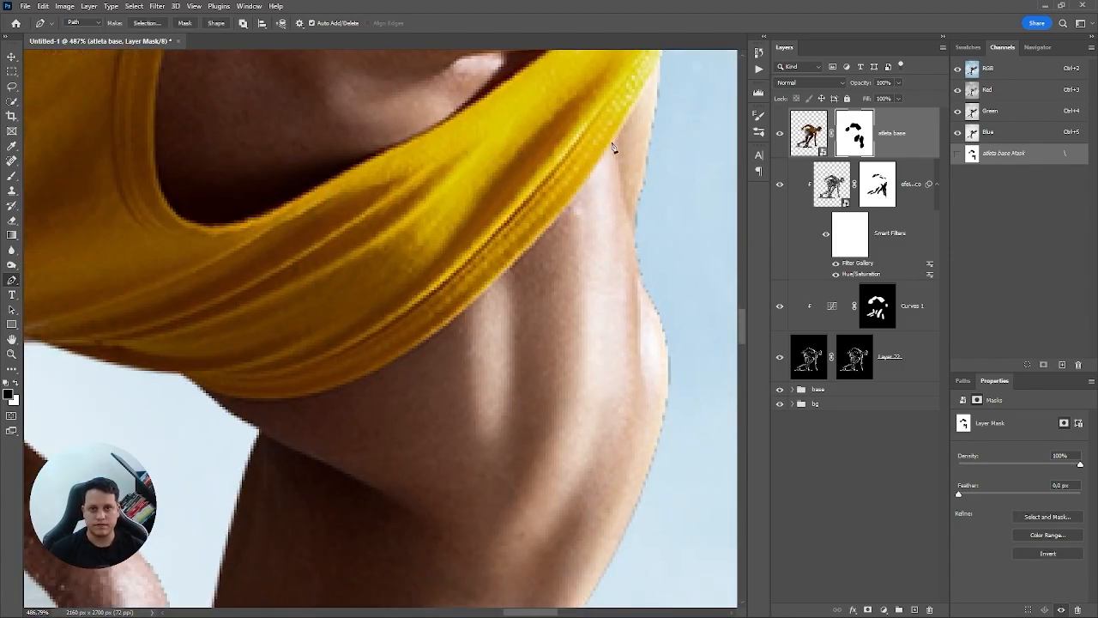
pyautogui.click(613, 144)
pyautogui.moveTo(478, 307); pyautogui.dragTo(411, 303)
pyautogui.moveTo(184, 69); pyautogui.dragTo(392, 265)
pyautogui.click(392, 265)
pyautogui.click(473, 417)
pyautogui.moveTo(392, 351); pyautogui.dragTo(367, 322)
pyautogui.moveTo(310, 270); pyautogui.dragTo(298, 265)
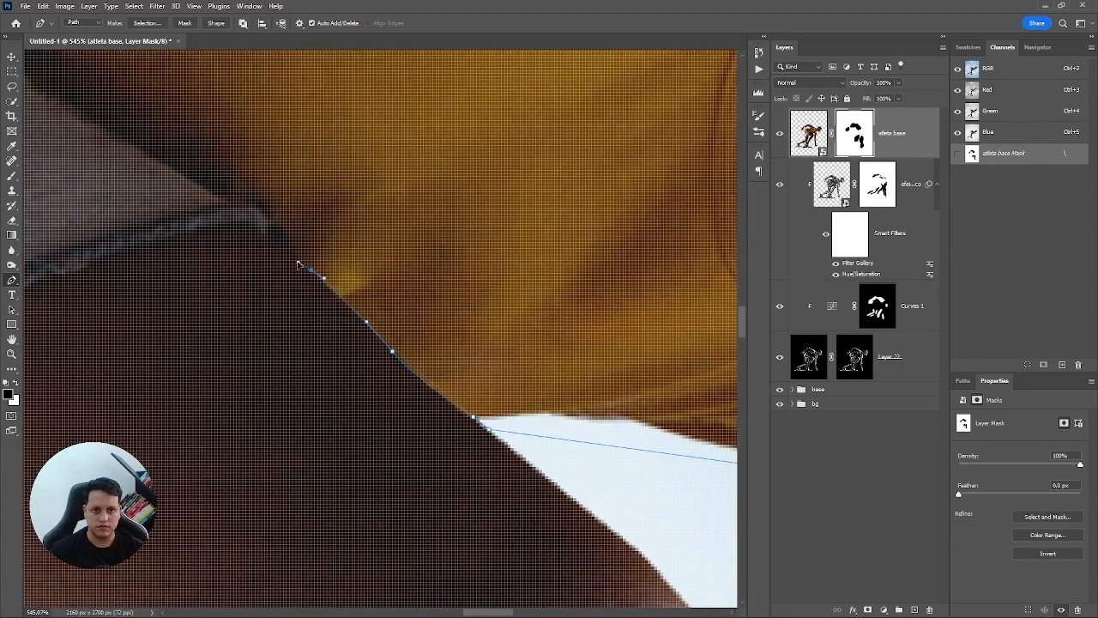
# Step: Continue the path along the hem of the shorts across the front thigh
pyautogui.scroll(-4, 297, 265)
pyautogui.scroll(5, 485, 102)
pyautogui.click(483, 214)
pyautogui.click(417, 260)
pyautogui.scroll(-3, 417, 260)
pyautogui.scroll(3, 577, 88)
pyautogui.moveTo(622, 88); pyautogui.dragTo(519, 140)
pyautogui.moveTo(341, 238); pyautogui.dragTo(277, 274)
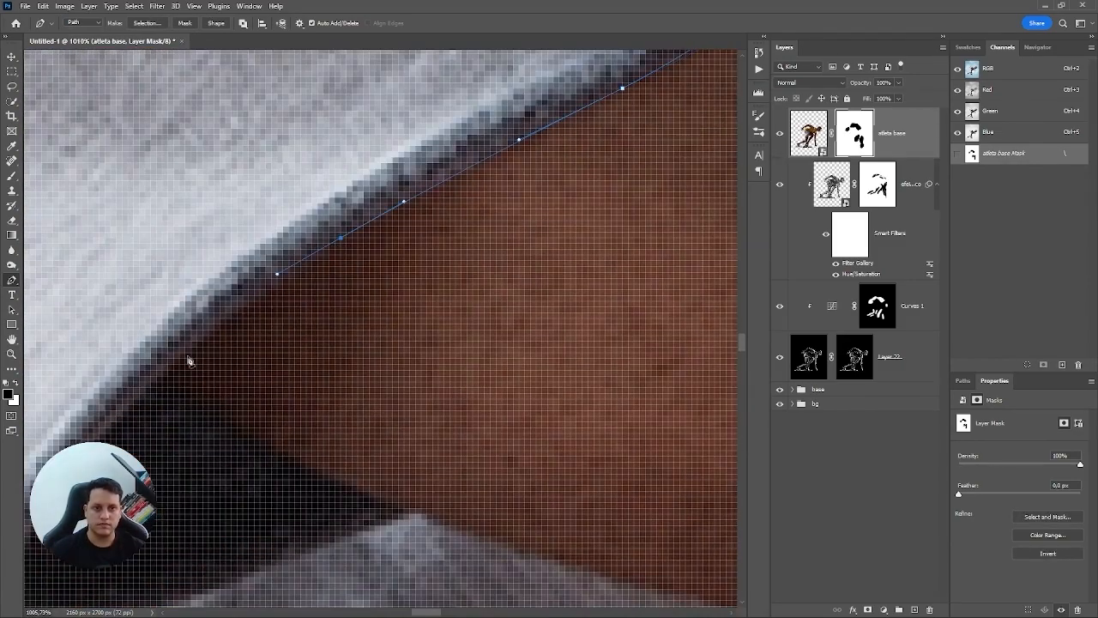
pyautogui.click(165, 378)
# Step: Carry the path between the legs and along the shorts hem around the rear thigh
pyautogui.moveTo(376, 357); pyautogui.dragTo(529, 400)
pyautogui.moveTo(260, 259); pyautogui.dragTo(403, 317)
pyautogui.scroll(-4, 277, 257)
pyautogui.scroll(3, 402, 317)
pyautogui.click(510, 233)
pyautogui.click(466, 199)
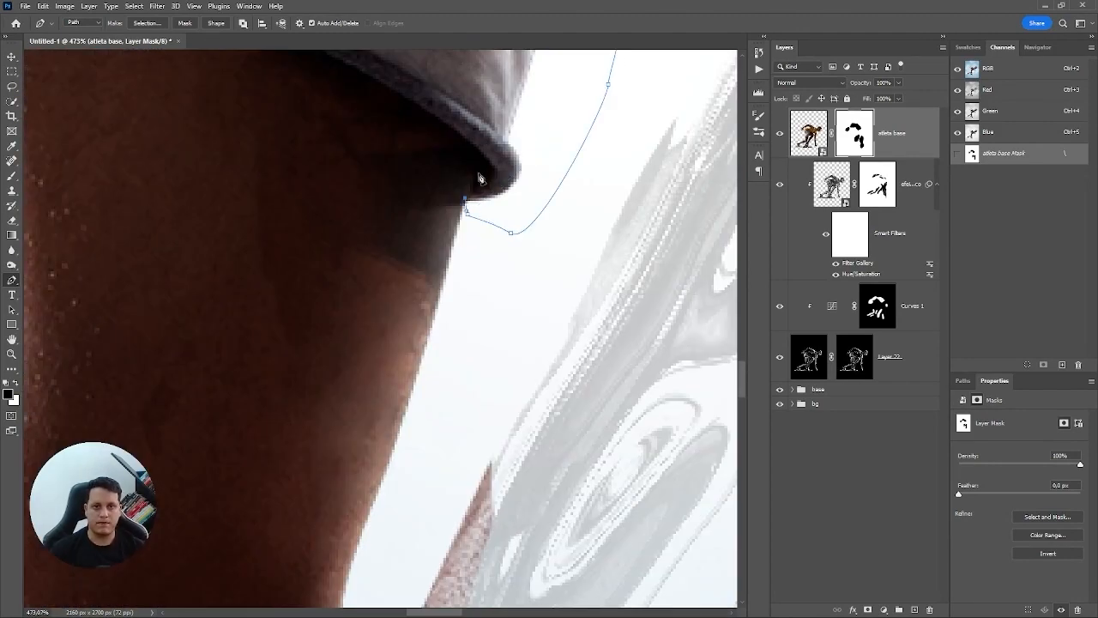
pyautogui.click(551, 257)
pyautogui.click(413, 250)
pyautogui.click(260, 279)
pyautogui.click(269, 371)
# Step: Extend the path outside the rear leg, along the rear shoe's collar and beneath the calf toward the front shoe
pyautogui.scroll(-4, 268, 370)
pyautogui.click(237, 363)
pyautogui.click(208, 425)
pyautogui.scroll(5, 206, 455)
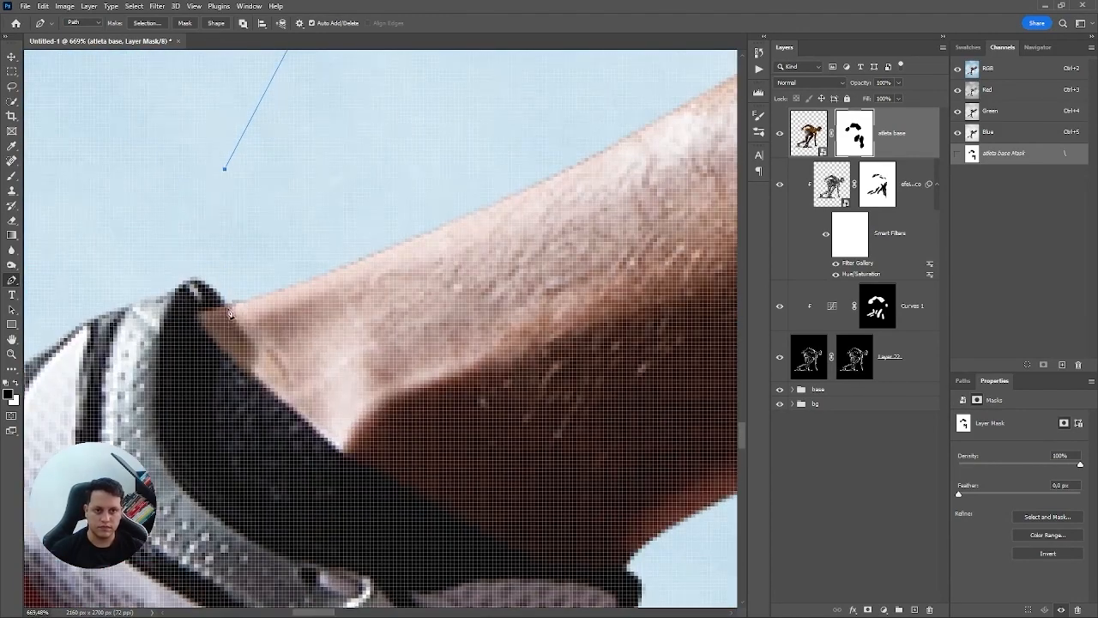
pyautogui.click(228, 308)
pyautogui.click(196, 312)
pyautogui.moveTo(192, 462); pyautogui.dragTo(220, 495)
pyautogui.moveTo(196, 311); pyautogui.dragTo(232, 318)
pyautogui.moveTo(313, 360); pyautogui.dragTo(361, 347)
pyautogui.moveTo(476, 341); pyautogui.dragTo(503, 343)
pyautogui.scroll(-4, 545, 360)
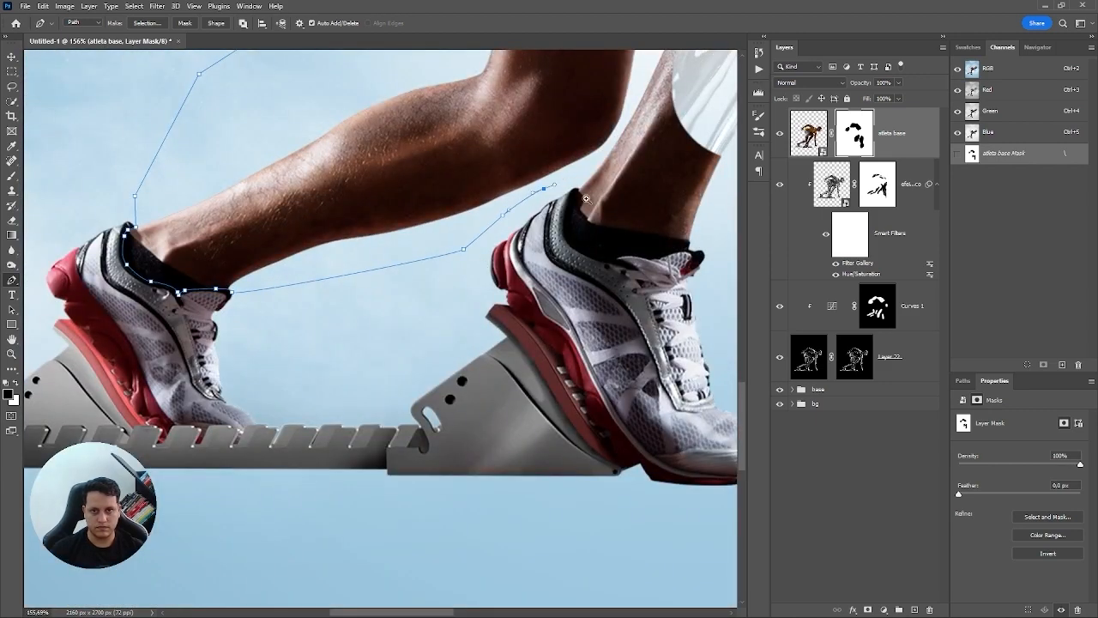
# Step: Continue the Pen path along the front shoe's collar, following the sock edge to the front of the ankle
pyautogui.moveTo(581, 185); pyautogui.dragTo(652, 187)
pyautogui.click(568, 186)
pyautogui.moveTo(553, 238); pyautogui.dragTo(544, 272)
pyautogui.click(520, 404)
pyautogui.click(387, 309)
pyautogui.click(485, 365)
pyautogui.click(242, 299)
pyautogui.moveTo(450, 288); pyautogui.dragTo(469, 285)
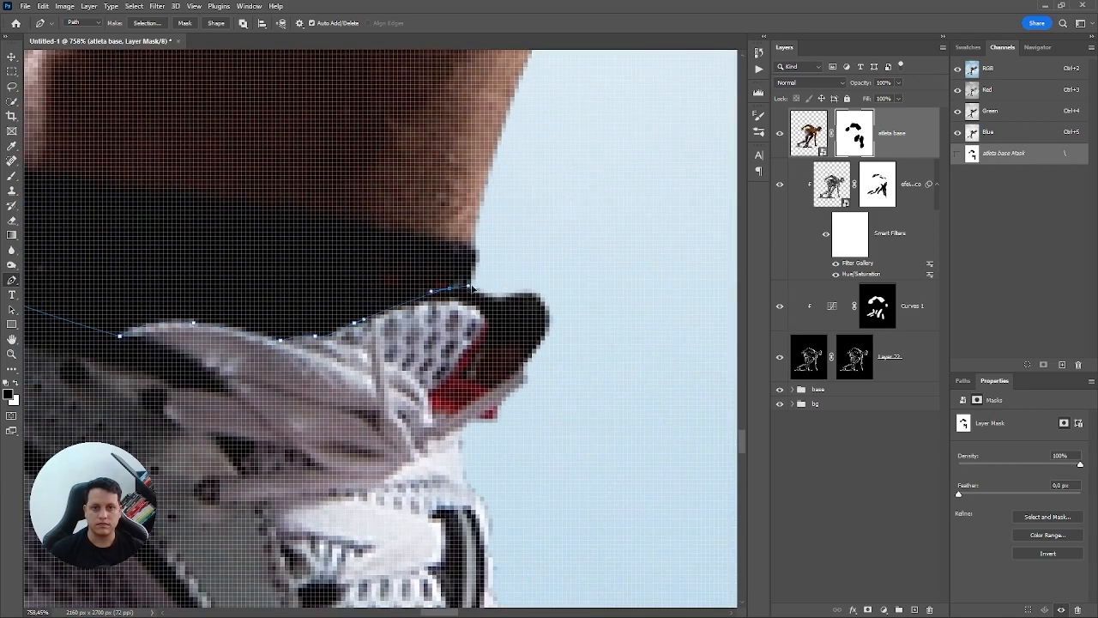
# Step: Close the path around the lower legs, convert it to a selection and fill it with black on the atleta base mask
pyautogui.scroll(-6, 471, 289)
pyautogui.click(639, 115)
pyautogui.click(610, 71)
pyautogui.hotkey('ctrl', 'Return')
pyautogui.hotkey('alt', 'BackSpace')
pyautogui.hotkey('ctrl', 'd')
pyautogui.scroll(-2, 480, 284)
pyautogui.press('b')
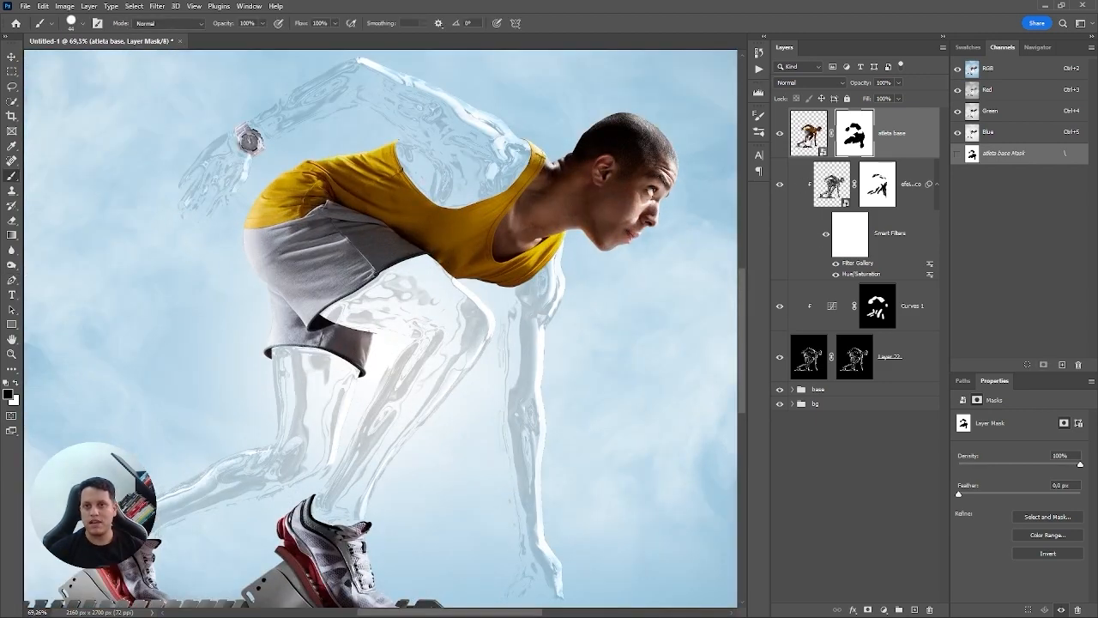
# Step: Group the layers from atleta base down to Layer 22 and name the group recipiente
pyautogui.click(809, 138)
pyautogui.keyDown('shift'); pyautogui.click(904, 357); pyautogui.keyUp('shift')
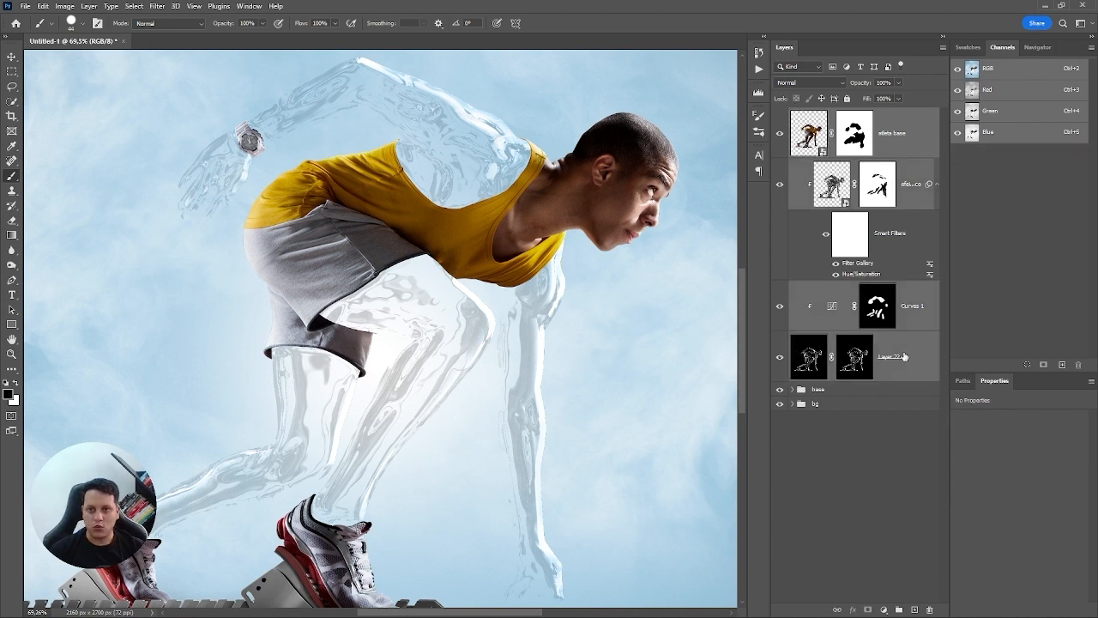
pyautogui.hotkey('ctrl', 'g')
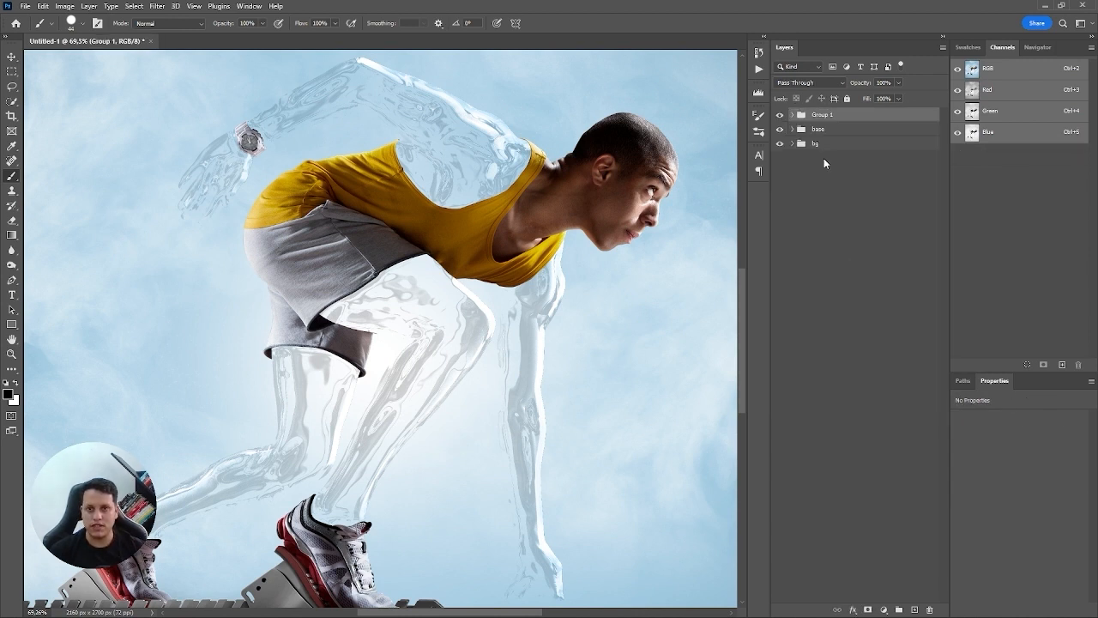
pyautogui.doubleClick(821, 115)
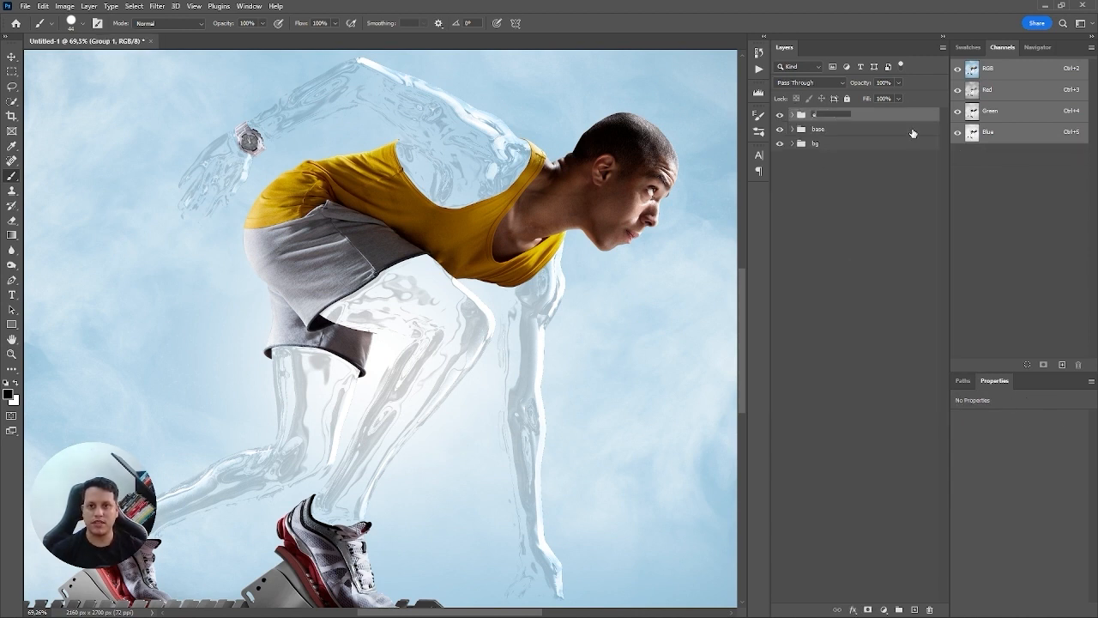
pyautogui.write('recipie')
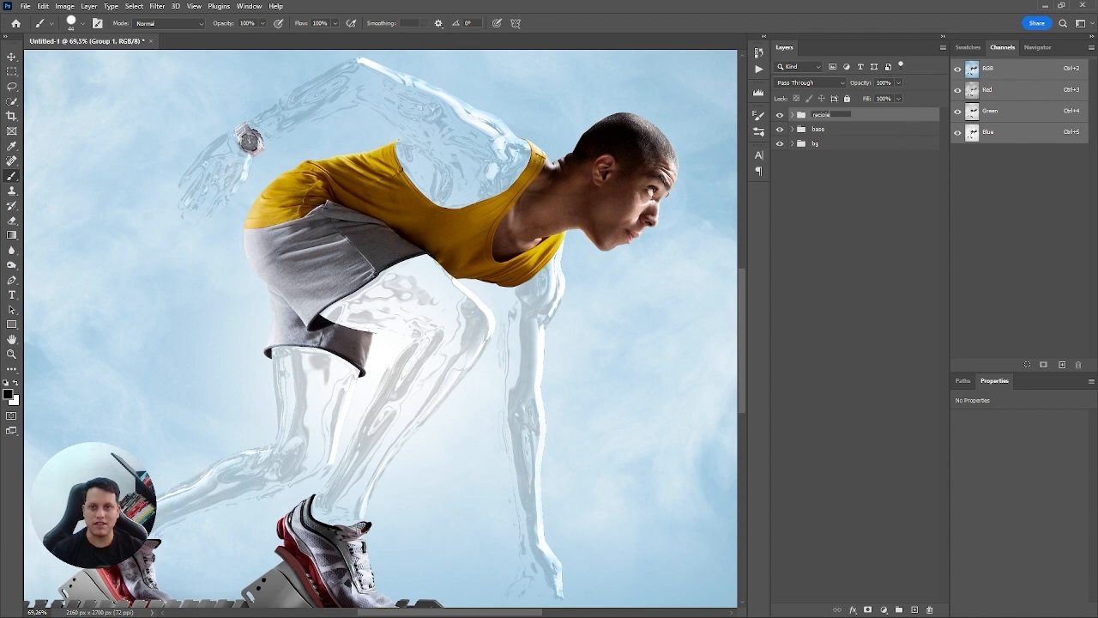
pyautogui.write('nte')
pyautogui.press('Return')
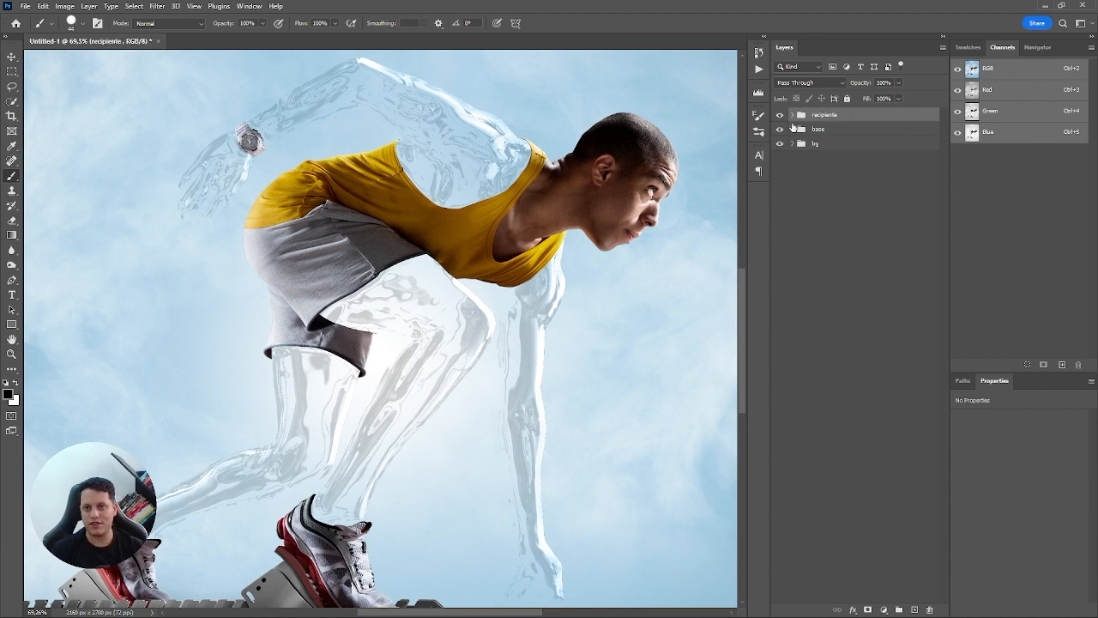
# Step: Create a group named water directly above the base group and set its blend mode to Normal
pyautogui.hotkey('alt', '[')
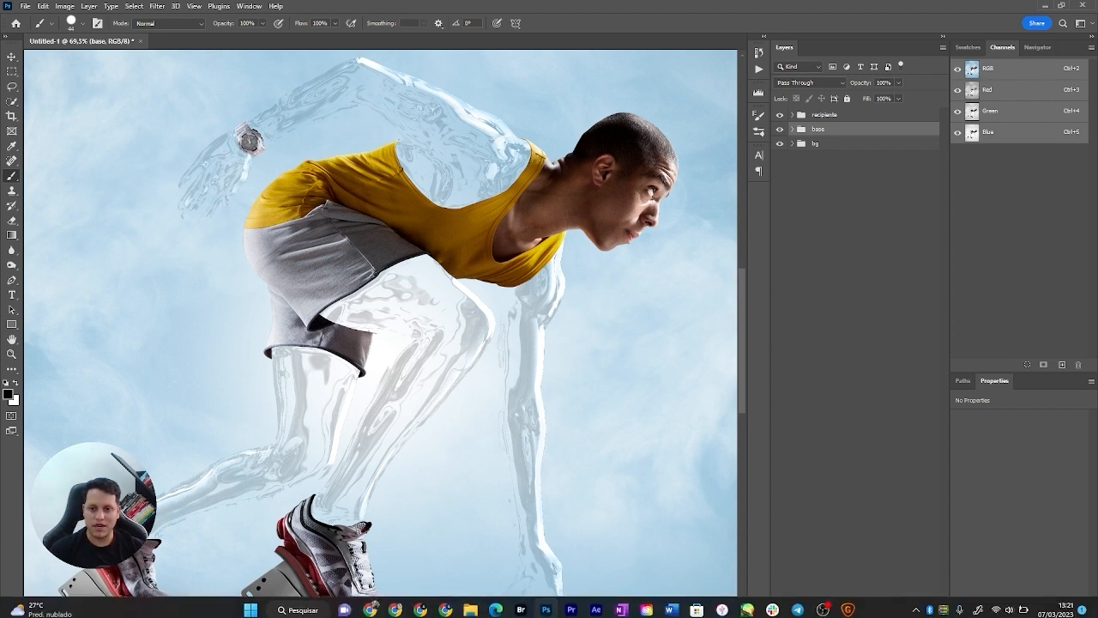
pyautogui.click(899, 608)
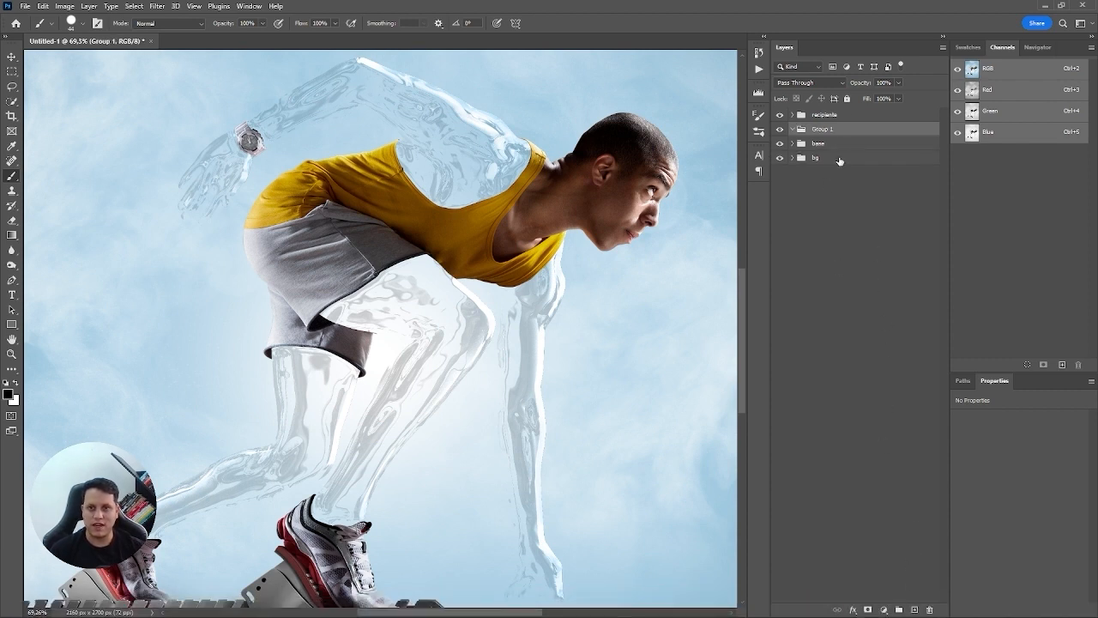
pyautogui.doubleClick(821, 129)
pyautogui.write('wa')
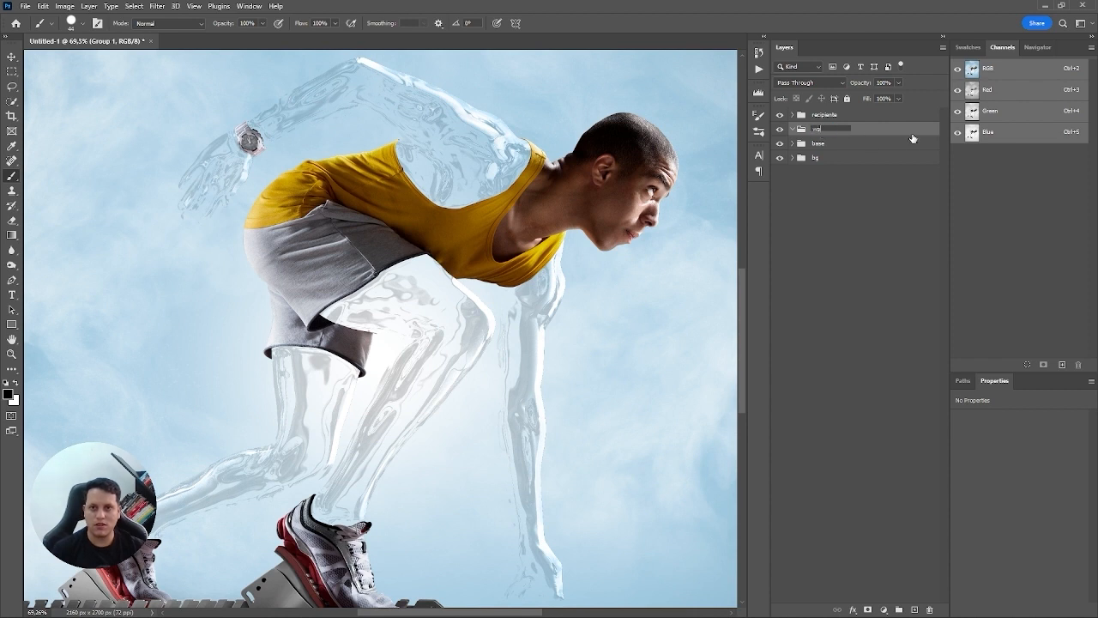
pyautogui.write('ter')
pyautogui.press('Return')
pyautogui.click(810, 82)
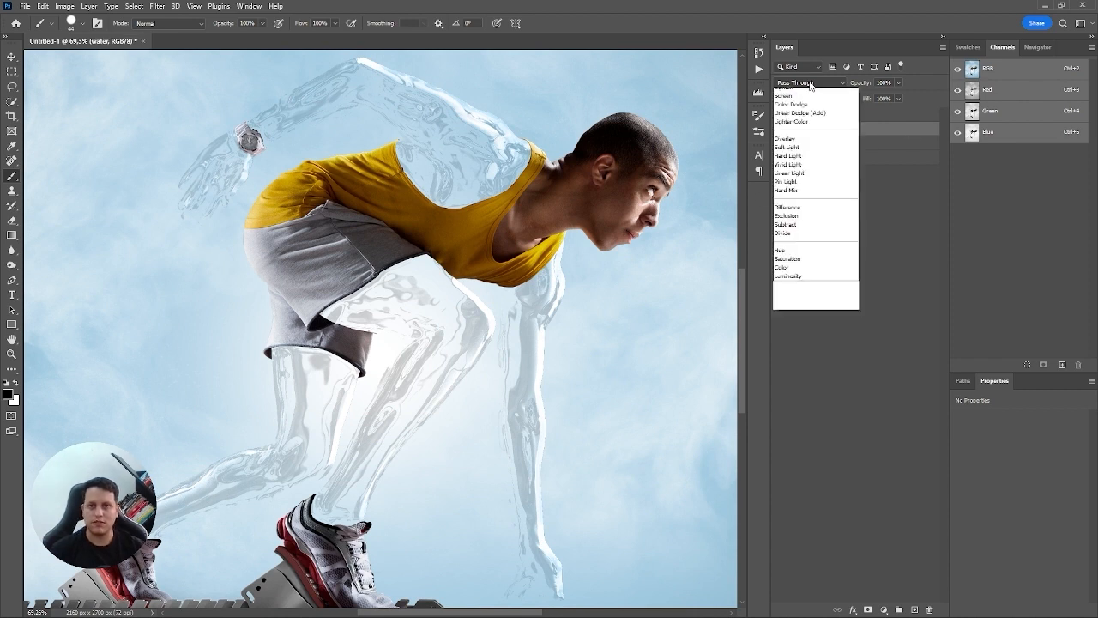
pyautogui.click(805, 113)
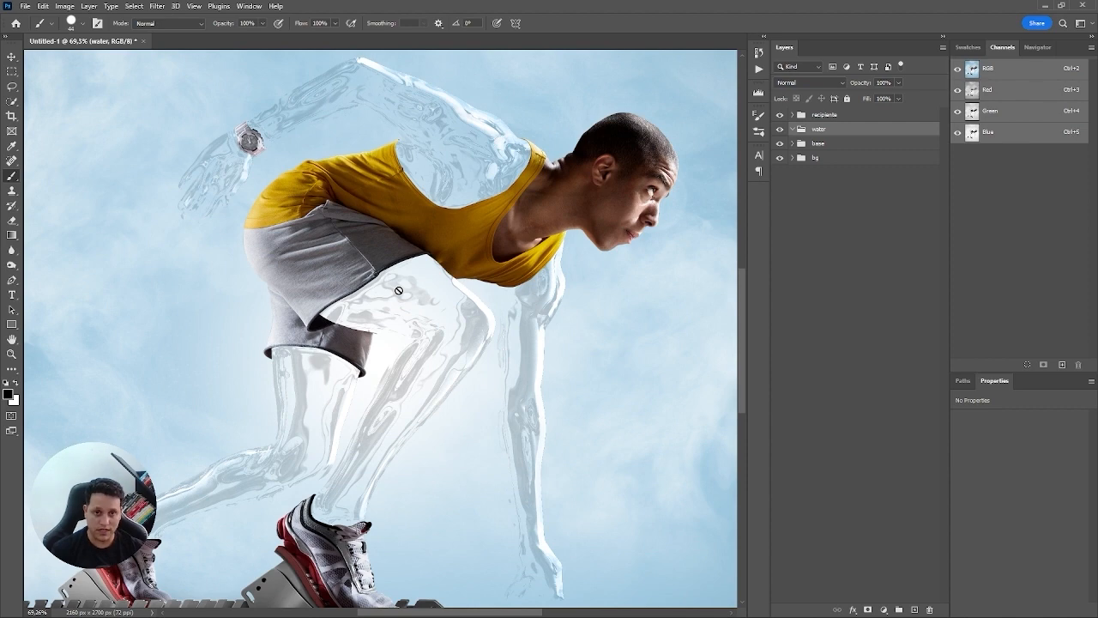
# Step: Open the two water images, the blue underwater jpeg and the water surface with bubbles jpg, from the para aula folder
pyautogui.hotkey('ctrl', 'o')
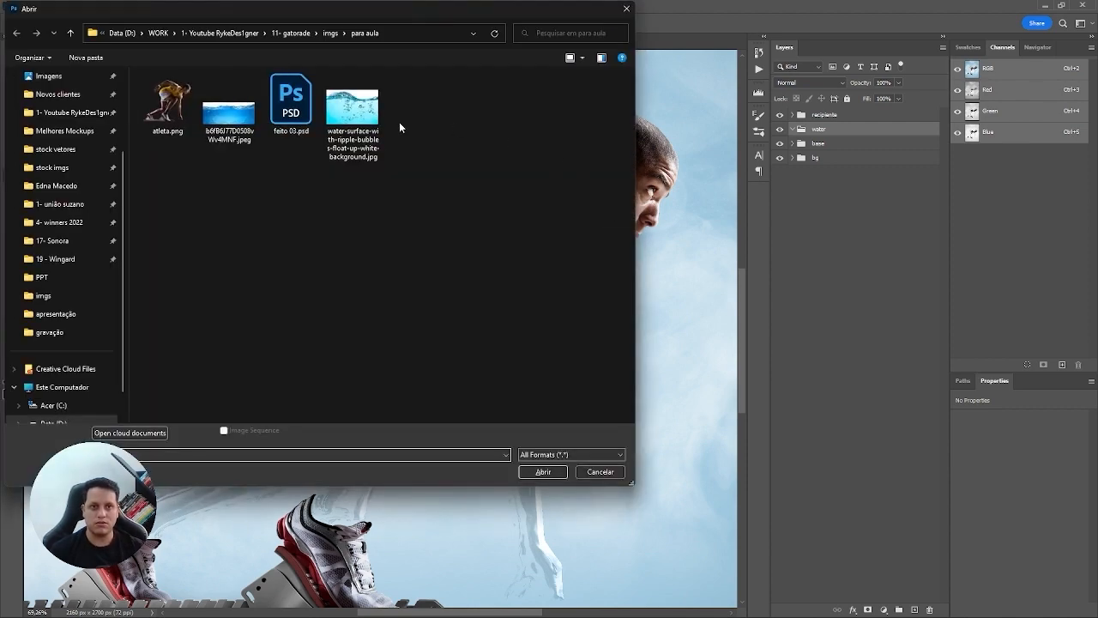
pyautogui.keyDown('ctrl'); pyautogui.click(352, 116); pyautogui.keyUp('ctrl')
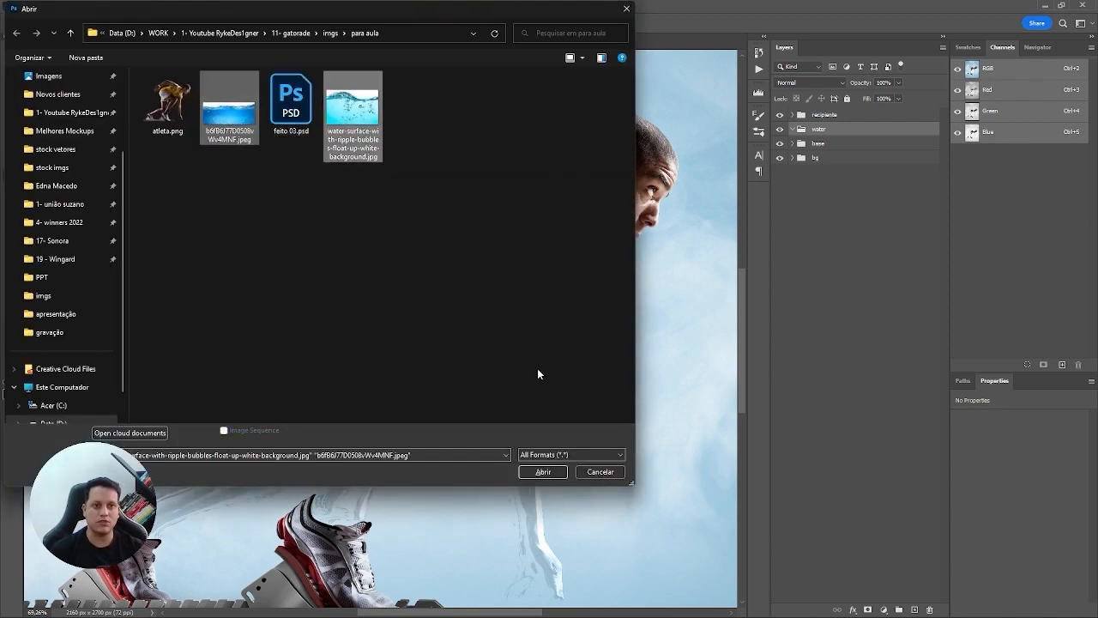
pyautogui.click(550, 473)
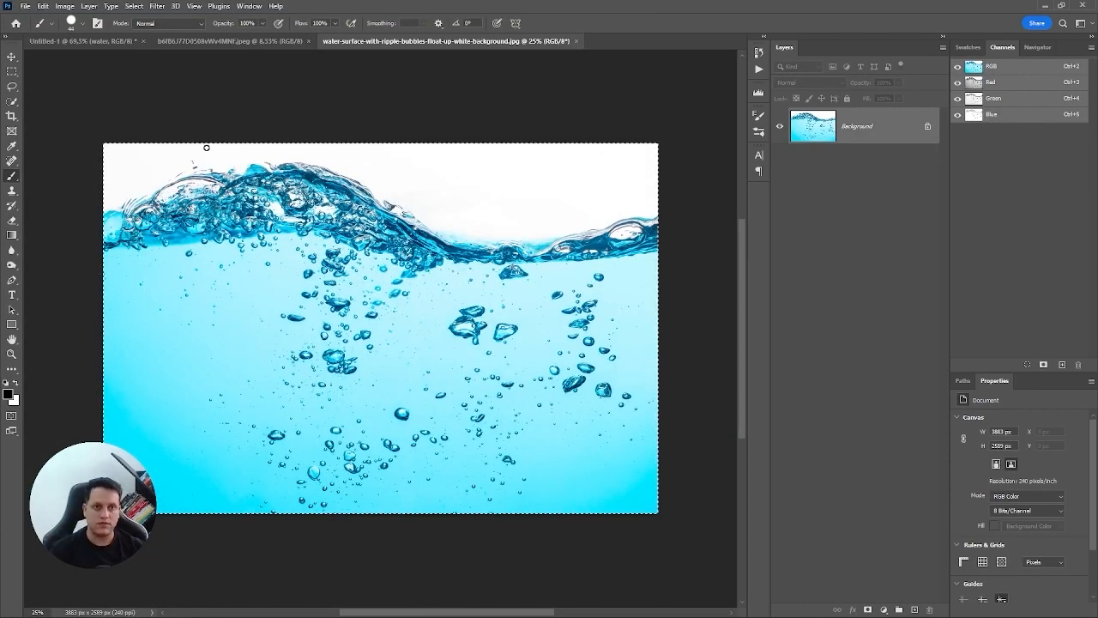
# Step: Paste the bubbly water surface image into the water group of Untitled-1 and convert it to a smart object
pyautogui.click(111, 42)
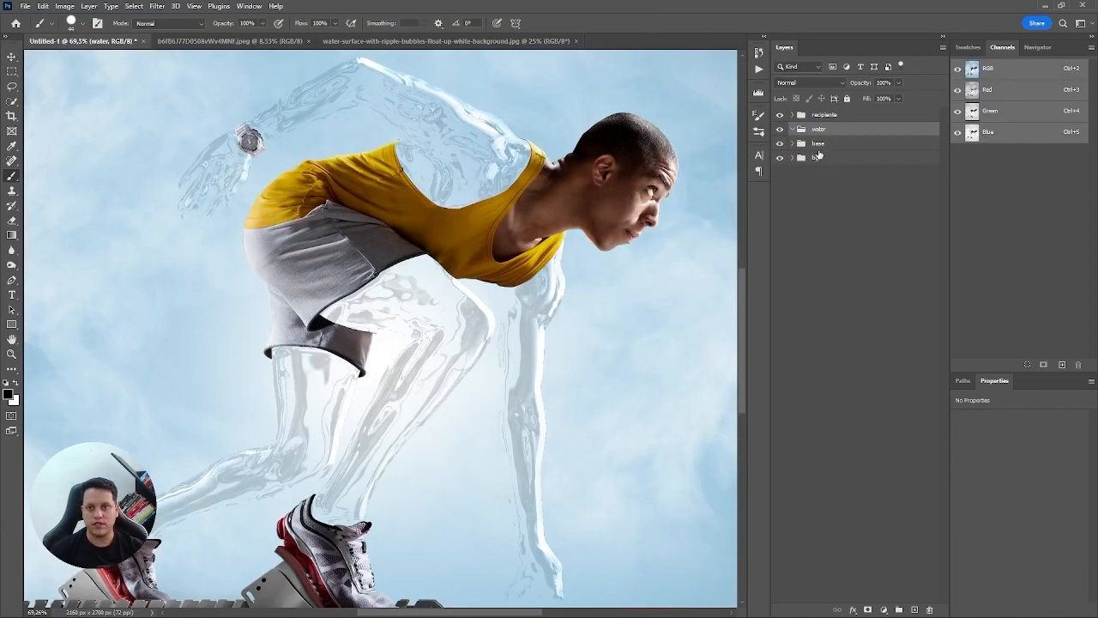
pyautogui.hotkey('ctrl', 'v')
pyautogui.rightClick(912, 163)
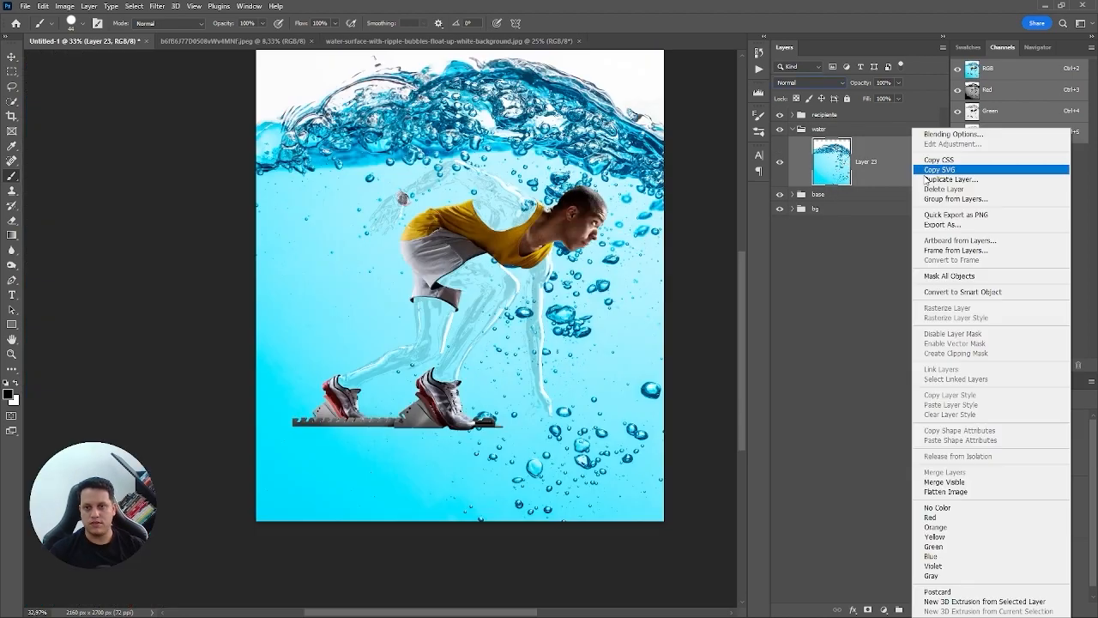
pyautogui.click(964, 292)
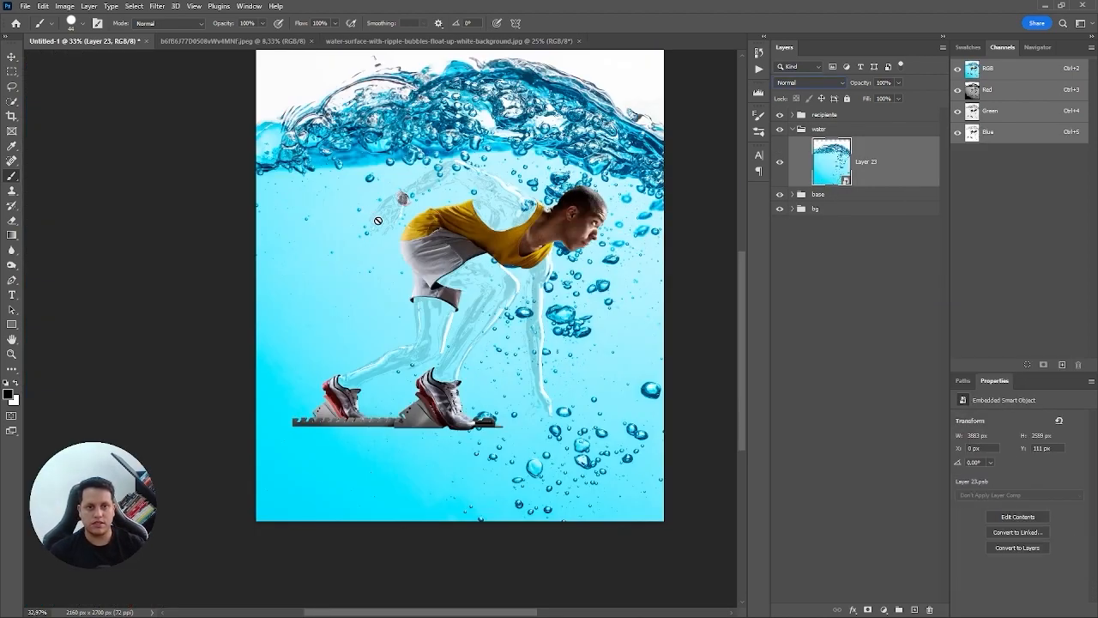
# Step: Scale the water image to about 10.7%, rotate it about 17° and place it over the front thigh below the shorts
pyautogui.hotkey('ctrl', 't')
pyautogui.scroll(-3, 377, 221)
pyautogui.moveTo(311, 114); pyautogui.dragTo(466, 218)
pyautogui.scroll(3, 523, 247)
pyautogui.moveTo(533, 251); pyautogui.dragTo(345, 302)
pyautogui.scroll(1, 369, 269)
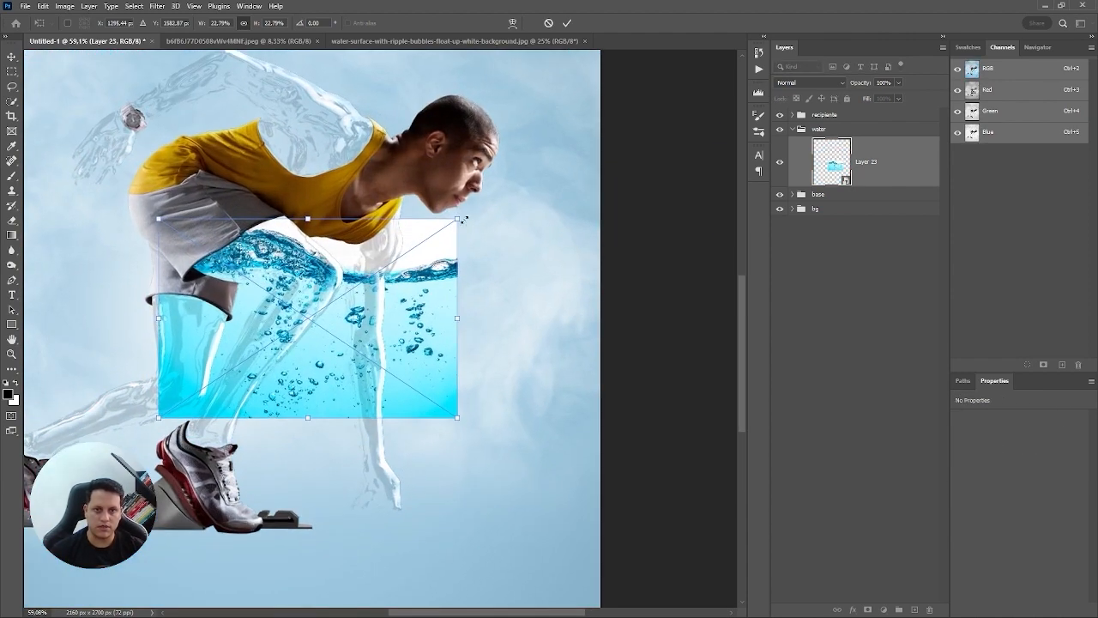
pyautogui.moveTo(464, 221); pyautogui.dragTo(430, 271)
pyautogui.moveTo(347, 302); pyautogui.dragTo(318, 277)
pyautogui.moveTo(395, 242); pyautogui.dragTo(378, 261)
pyautogui.moveTo(290, 297); pyautogui.dragTo(282, 297)
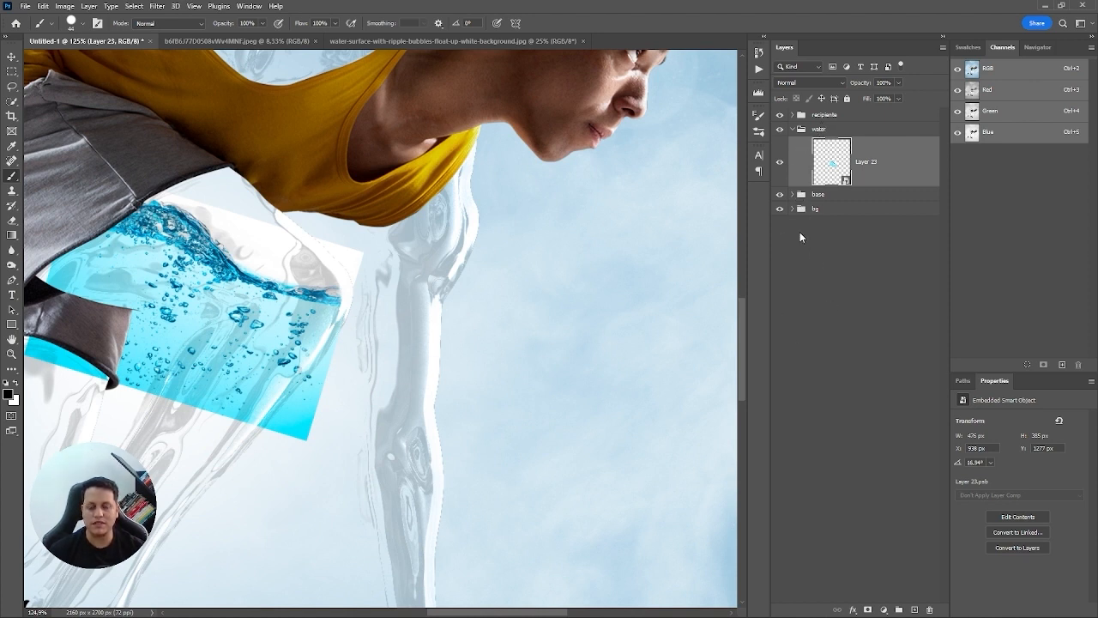
# Step: Load the efeito vidro layer's silhouette as a selection and apply it as a layer mask on the water group
pyautogui.click(793, 194)
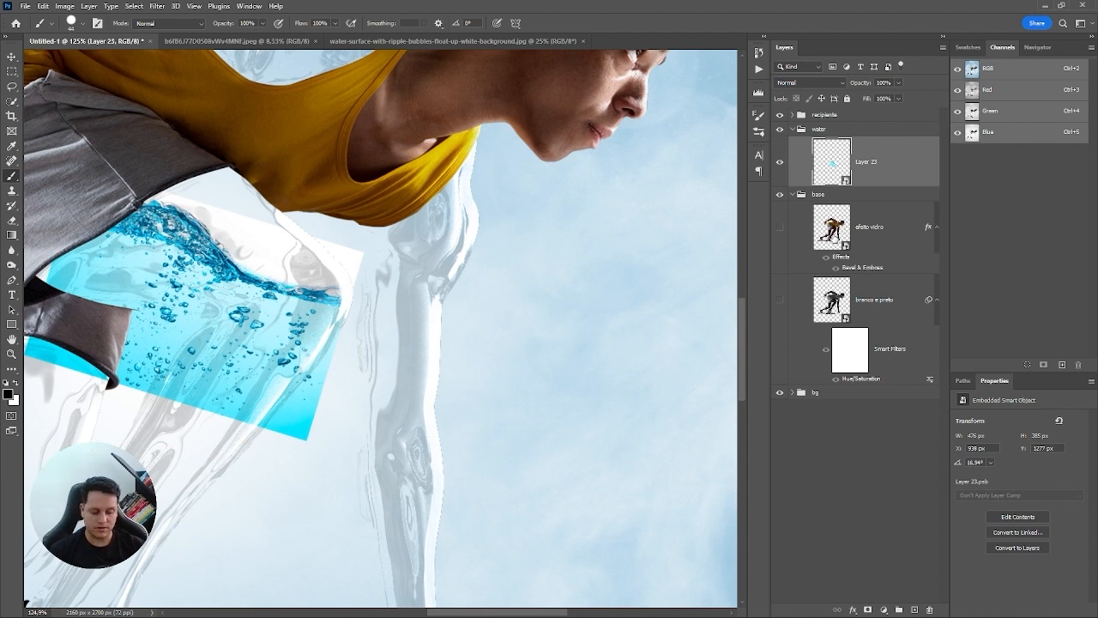
pyautogui.keyDown('ctrl'); pyautogui.click(832, 230); pyautogui.keyUp('ctrl')
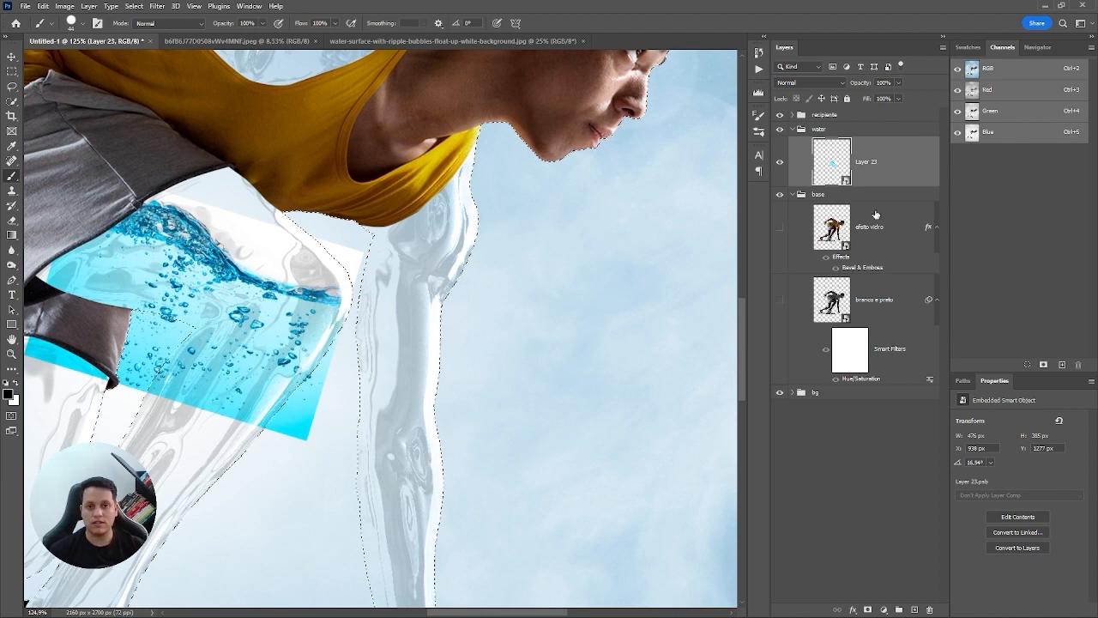
pyautogui.hotkey('ctrl', '0')
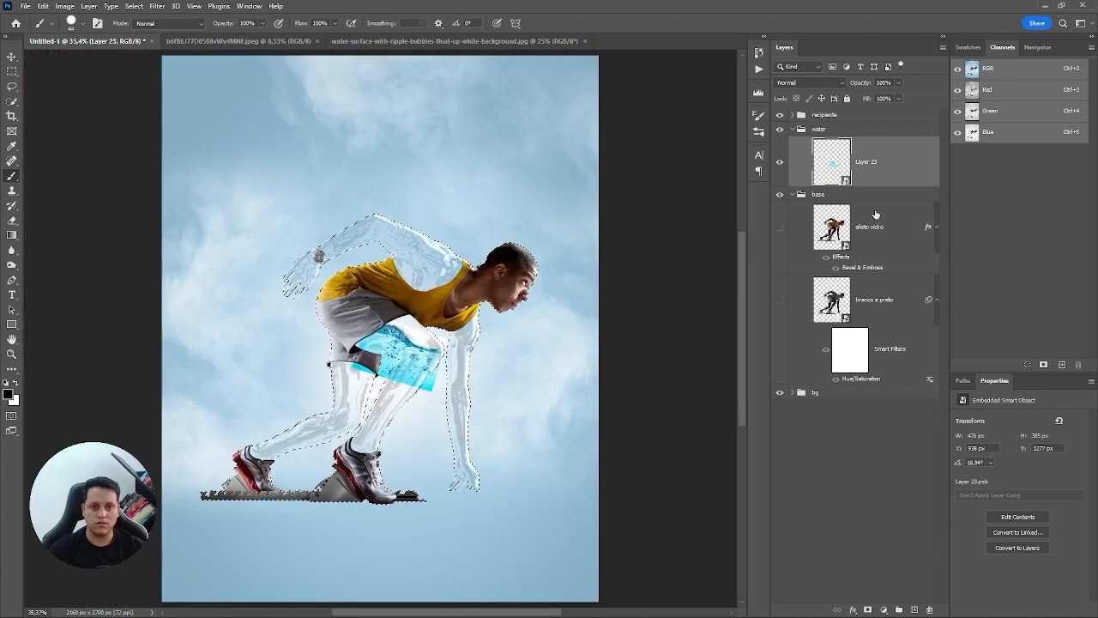
pyautogui.scroll(3, 468, 331)
pyautogui.click(821, 129)
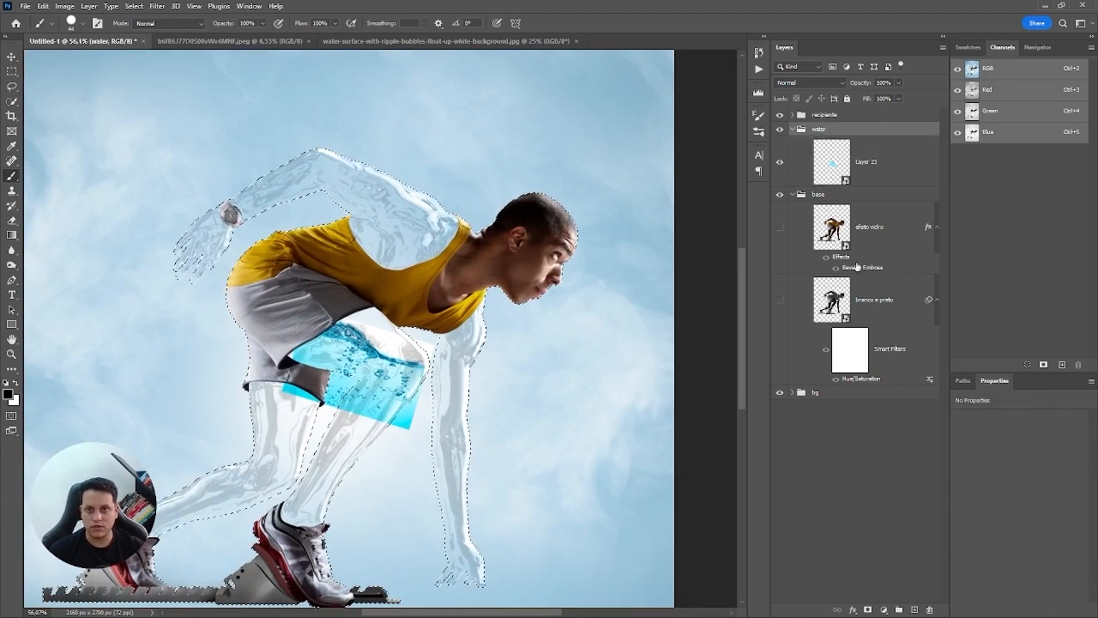
pyautogui.click(867, 609)
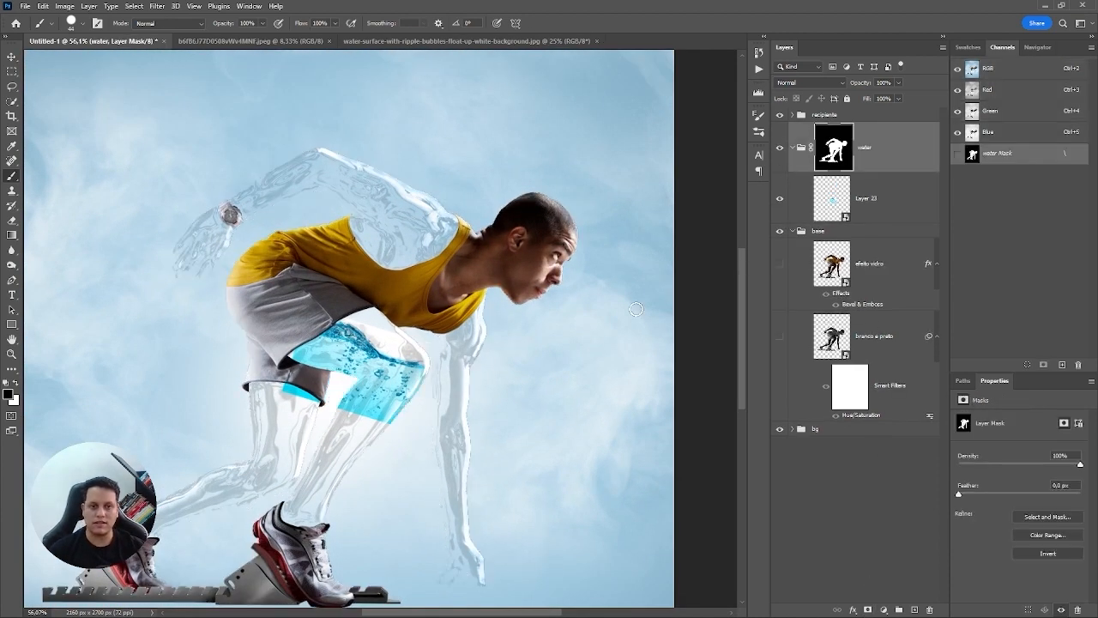
# Step: Duplicate the thigh's water layer, scale the copy to about 6.6% and tilt it over the front upper arm
pyautogui.click(865, 197)
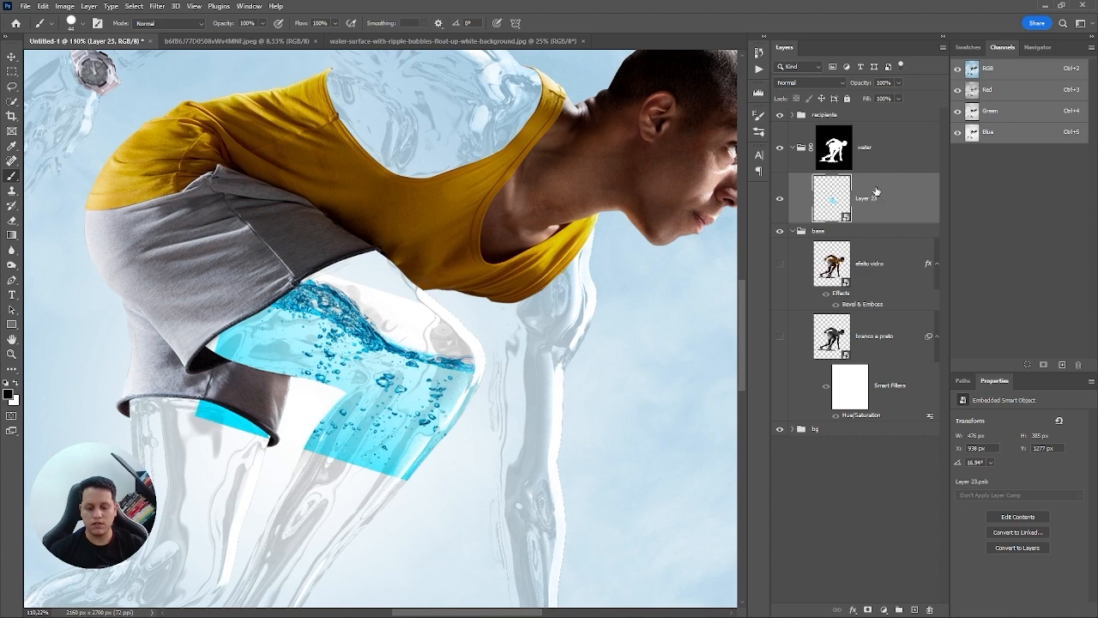
pyautogui.hotkey('ctrl', 'j')
pyautogui.hotkey('ctrl', 't')
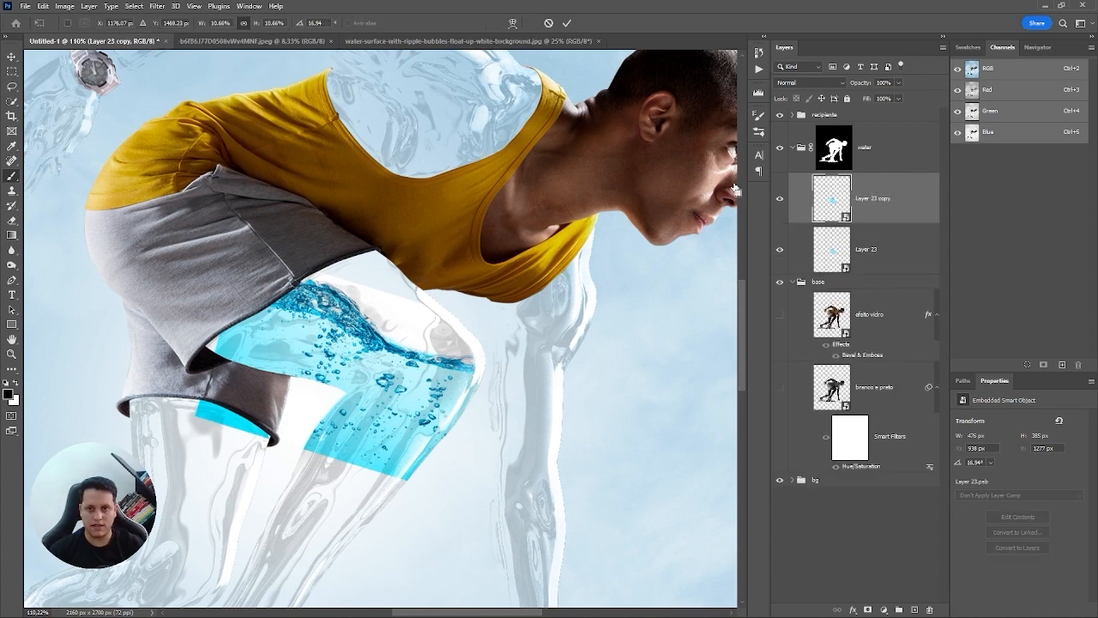
pyautogui.moveTo(495, 325); pyautogui.dragTo(608, 375)
pyautogui.moveTo(652, 301); pyautogui.dragTo(605, 260)
pyautogui.moveTo(620, 300); pyautogui.dragTo(601, 320)
# Step: Flip the water copy horizontally, then rotate and reposition it so its surface crosses the front arm
pyautogui.rightClick(540, 359)
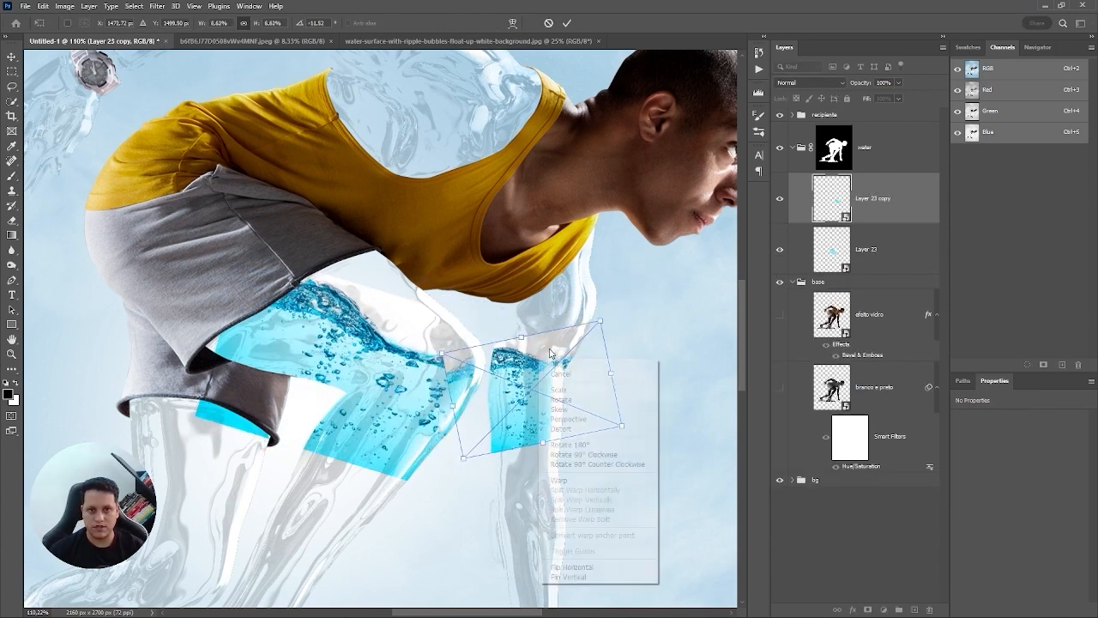
pyautogui.click(567, 566)
pyautogui.moveTo(622, 467); pyautogui.dragTo(639, 442)
pyautogui.moveTo(574, 356); pyautogui.dragTo(615, 344)
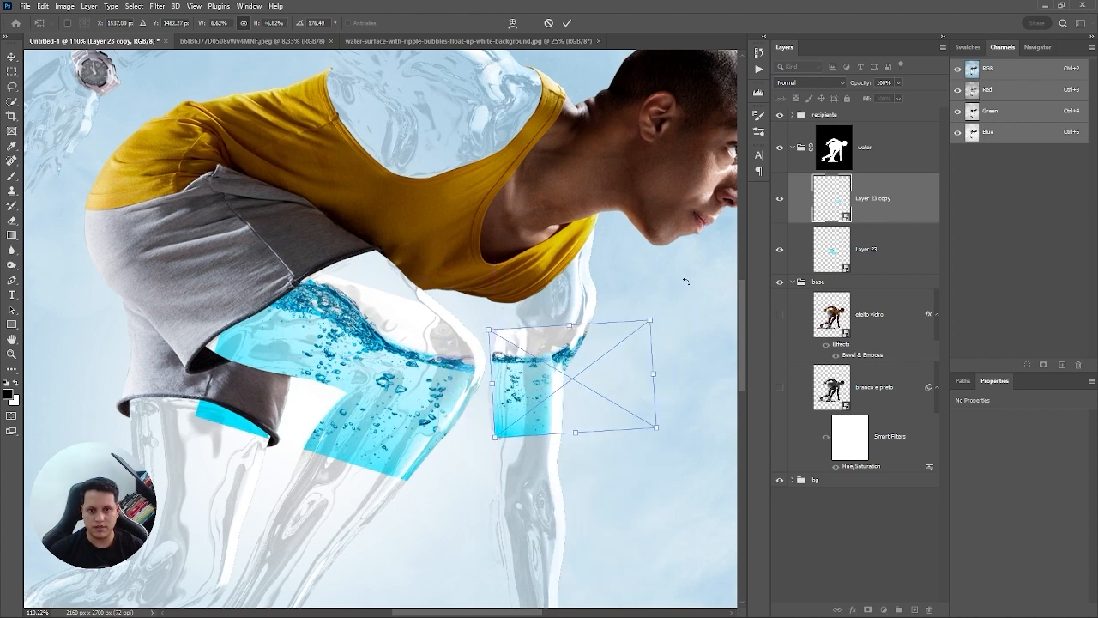
pyautogui.moveTo(683, 278); pyautogui.dragTo(661, 256)
pyautogui.moveTo(594, 354)
pyautogui.mouseDown()
pyautogui.moveTo(614, 334)
pyautogui.moveTo(601, 344)
pyautogui.mouseUp()
pyautogui.press('Return')
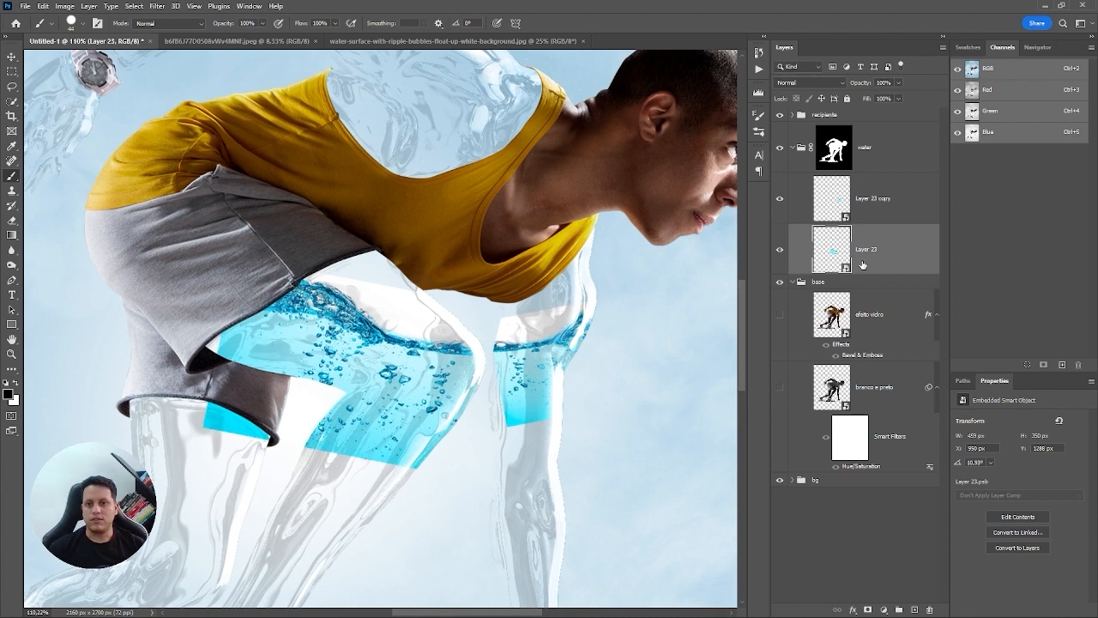
# Step: In the water smart object, mask out the white area above the surface using Quick Selection, feather the mask 1 px, and save and close it
pyautogui.doubleClick(837, 205)
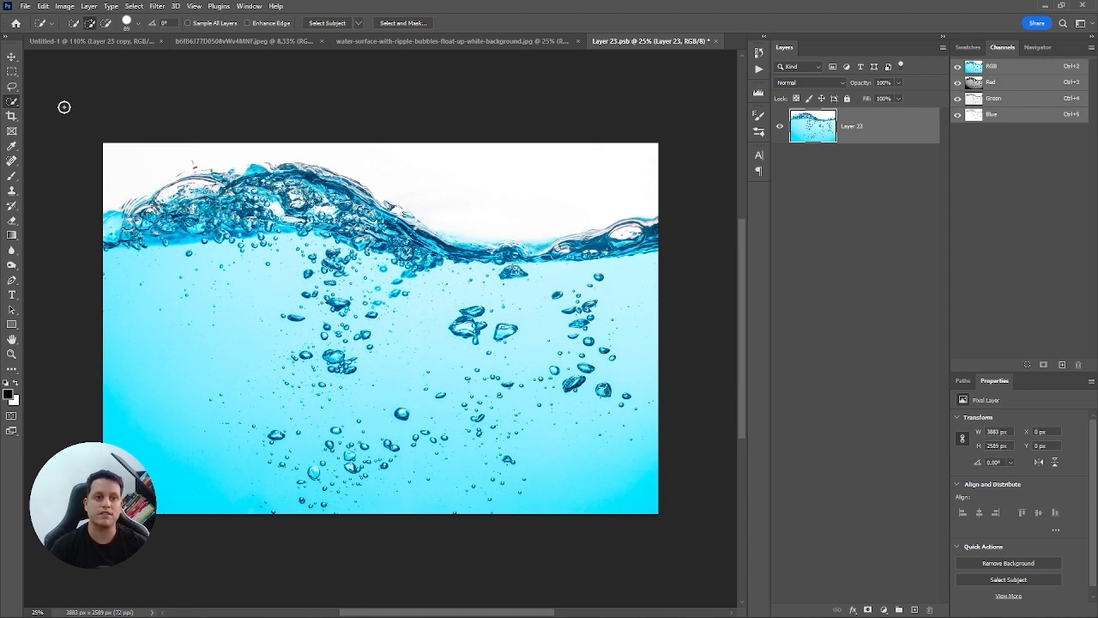
pyautogui.rightClick(13, 102)
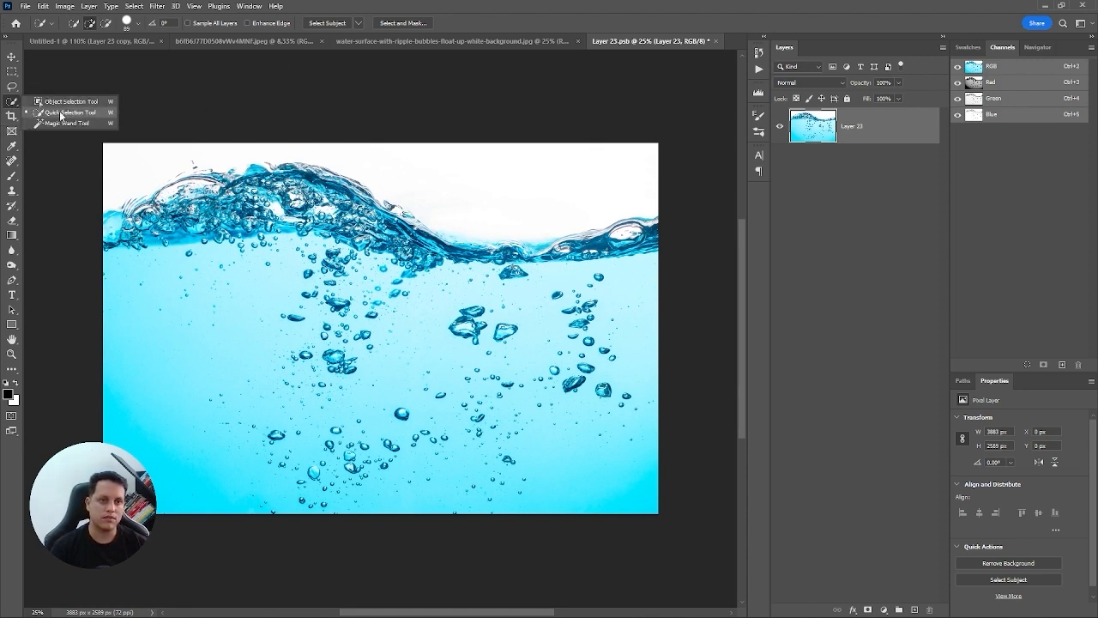
pyautogui.click(61, 113)
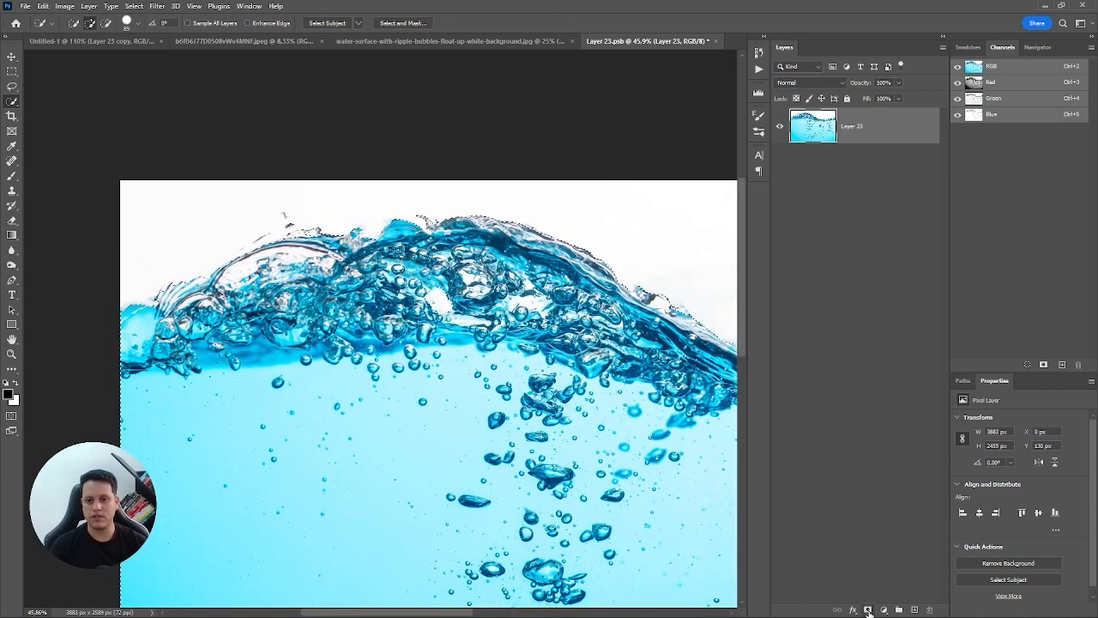
pyautogui.click(867, 610)
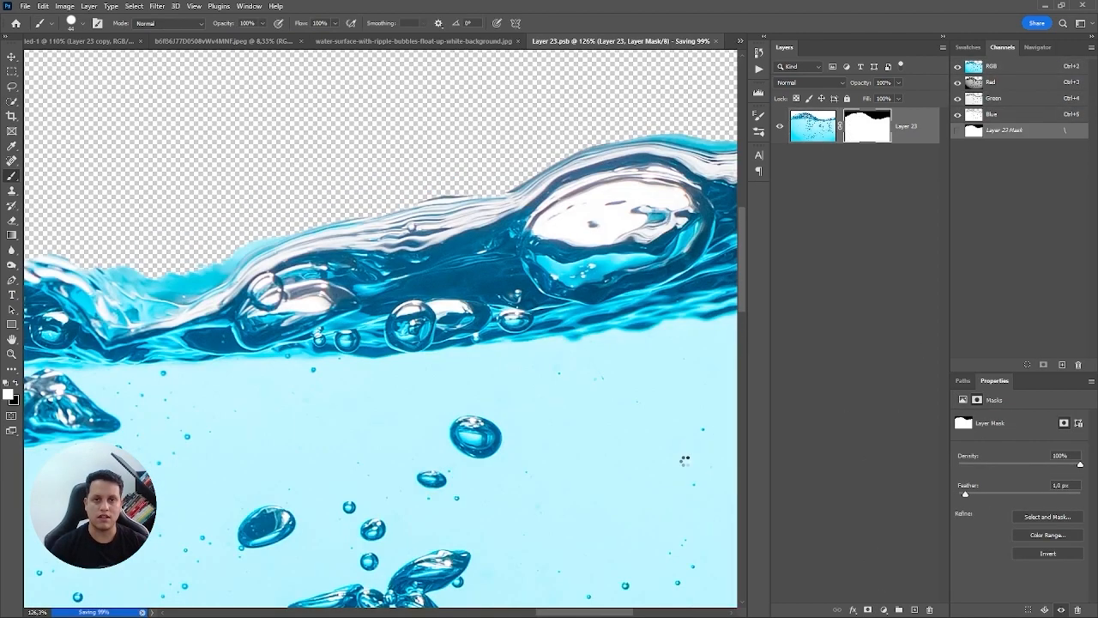
pyautogui.click(715, 41)
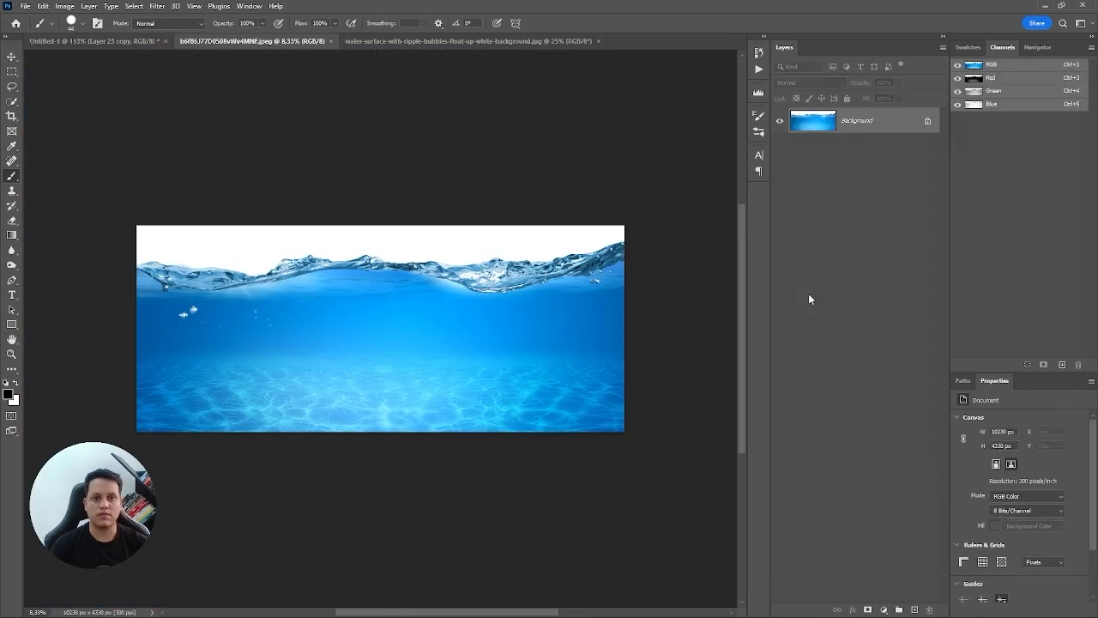
# Step: Close the ripple-and-bubbles source image, and group the thigh and front-arm water layers as "bolhas"
pyautogui.click(405, 42)
pyautogui.hotkey('ctrl', 'w')
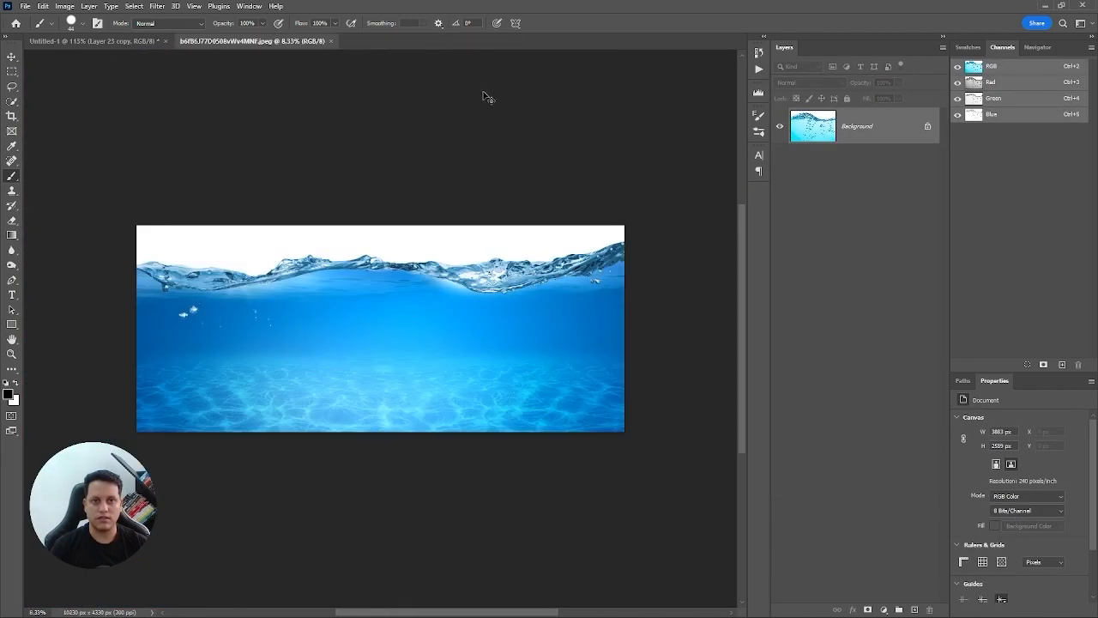
pyautogui.hotkey('ctrl', 'a')
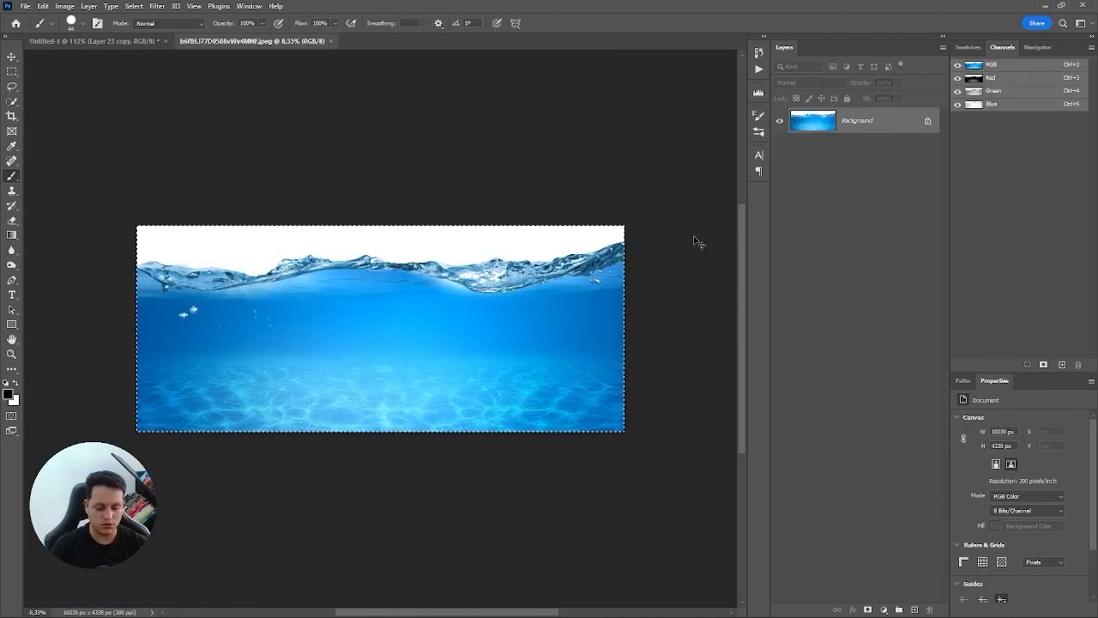
pyautogui.click(94, 41)
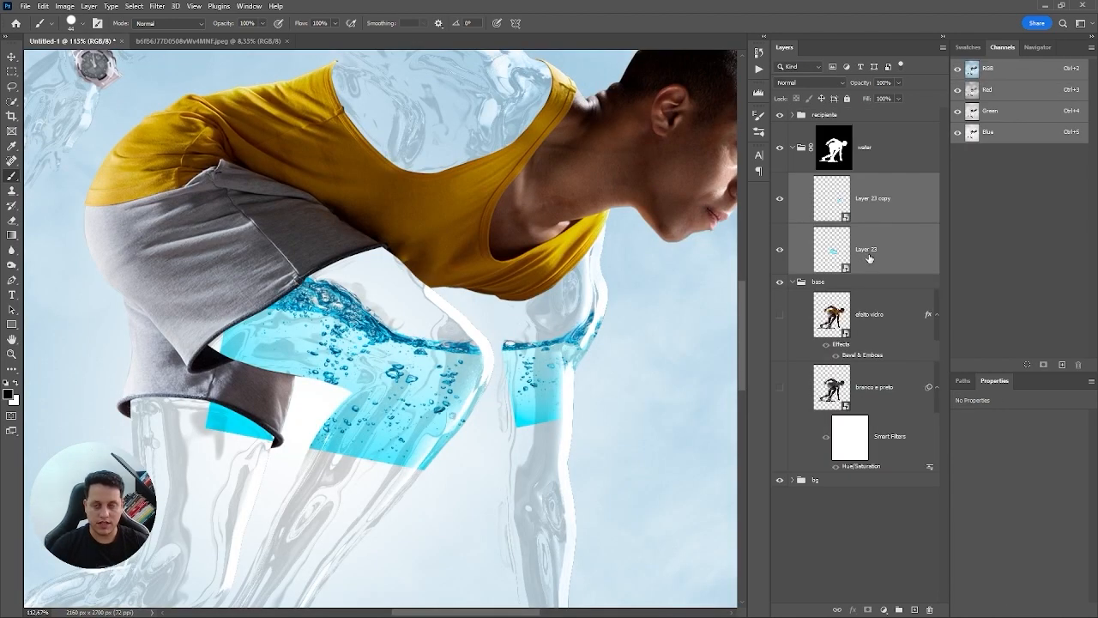
pyautogui.hotkey('ctrl', 'g')
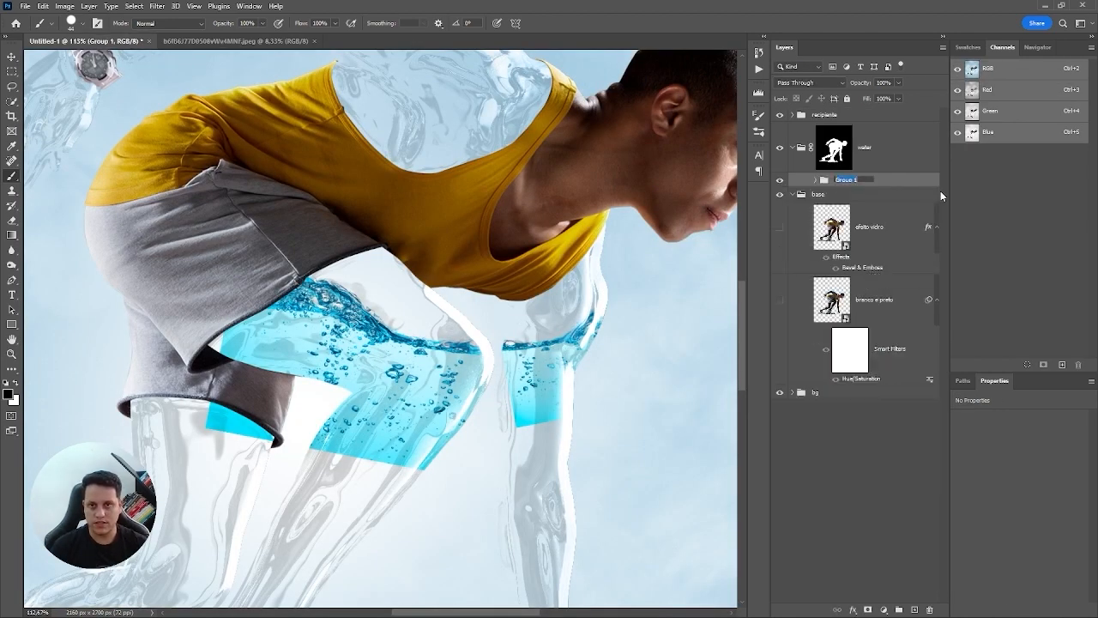
pyautogui.write('bolhas')
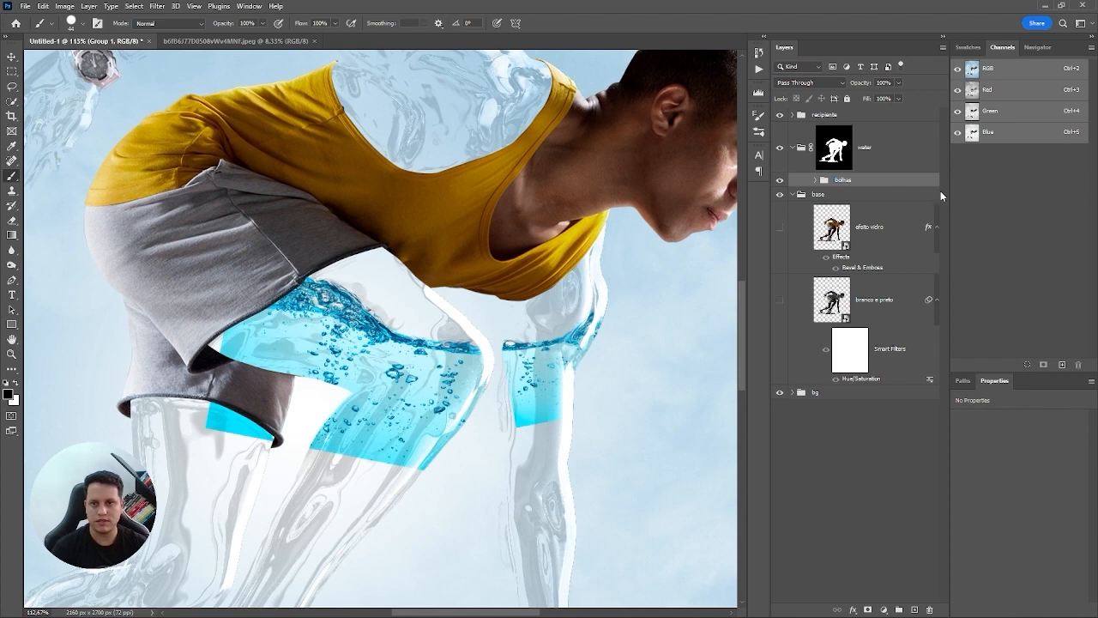
pyautogui.press('Return')
# Step: Copy the whole underwater ocean image into the sprinter document as a Smart Object placed beneath the bolhas group inside the water group
pyautogui.click(250, 44)
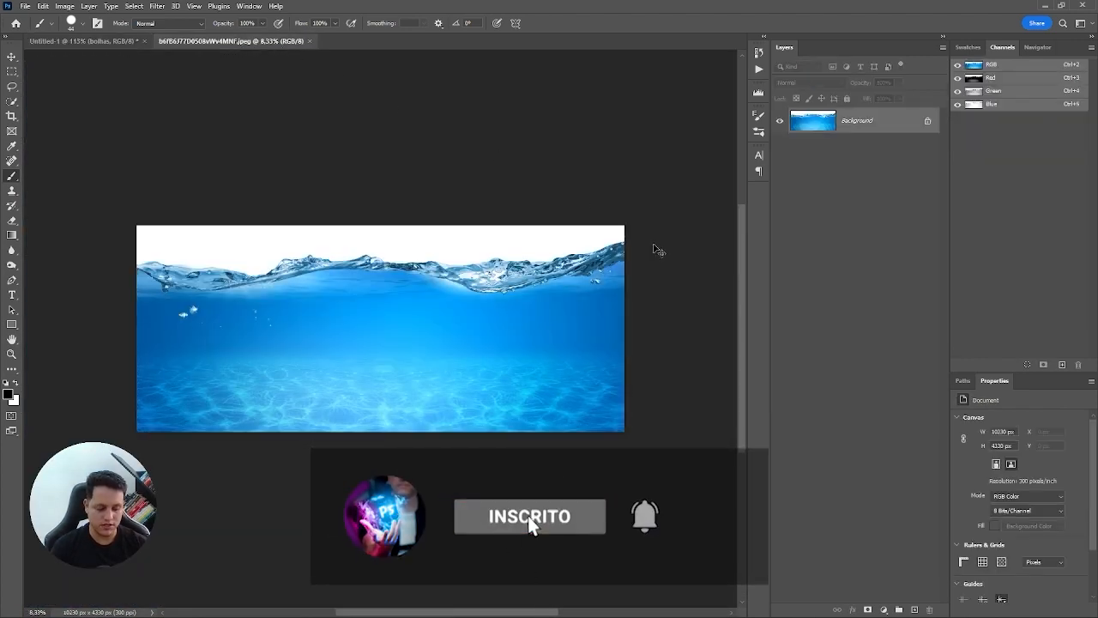
pyautogui.hotkey('ctrl', 'a')
pyautogui.click(128, 41)
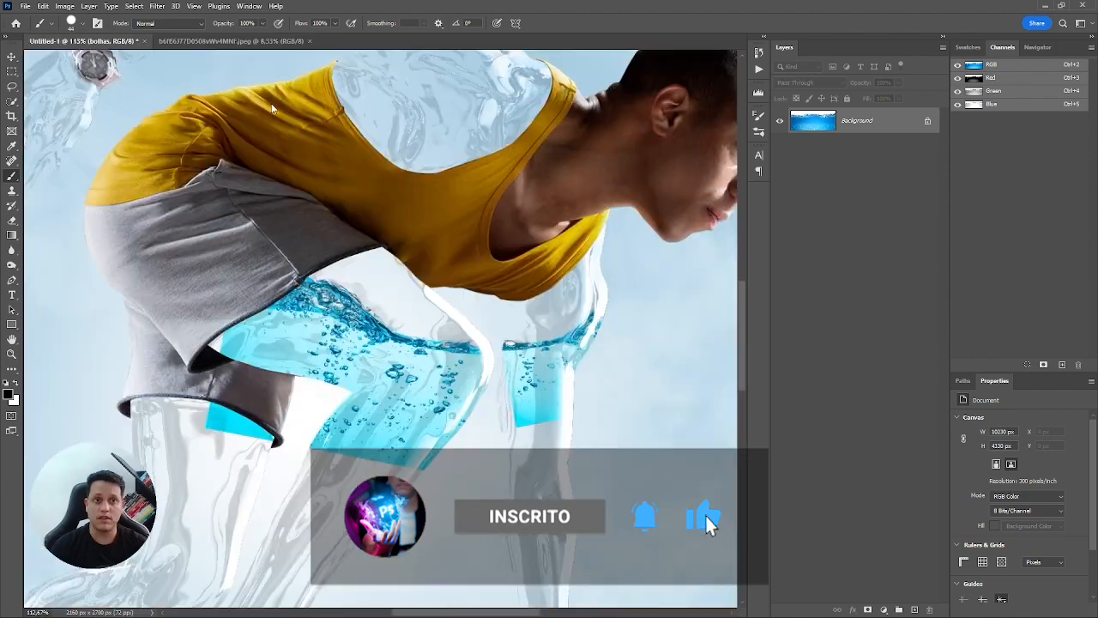
pyautogui.hotkey('ctrl', 'v')
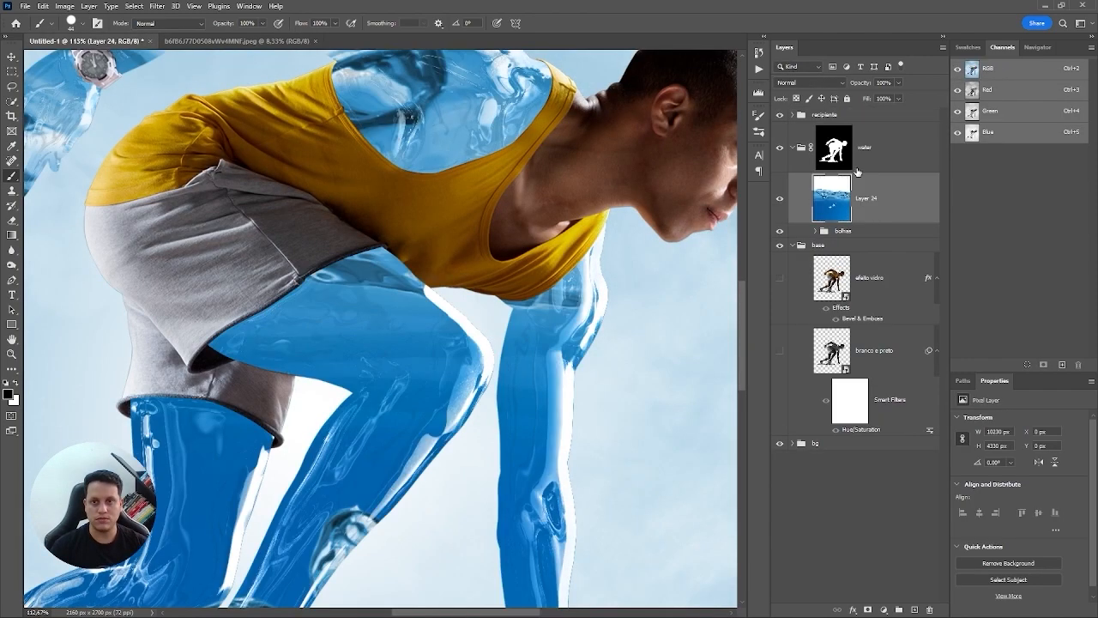
pyautogui.rightClick(899, 204)
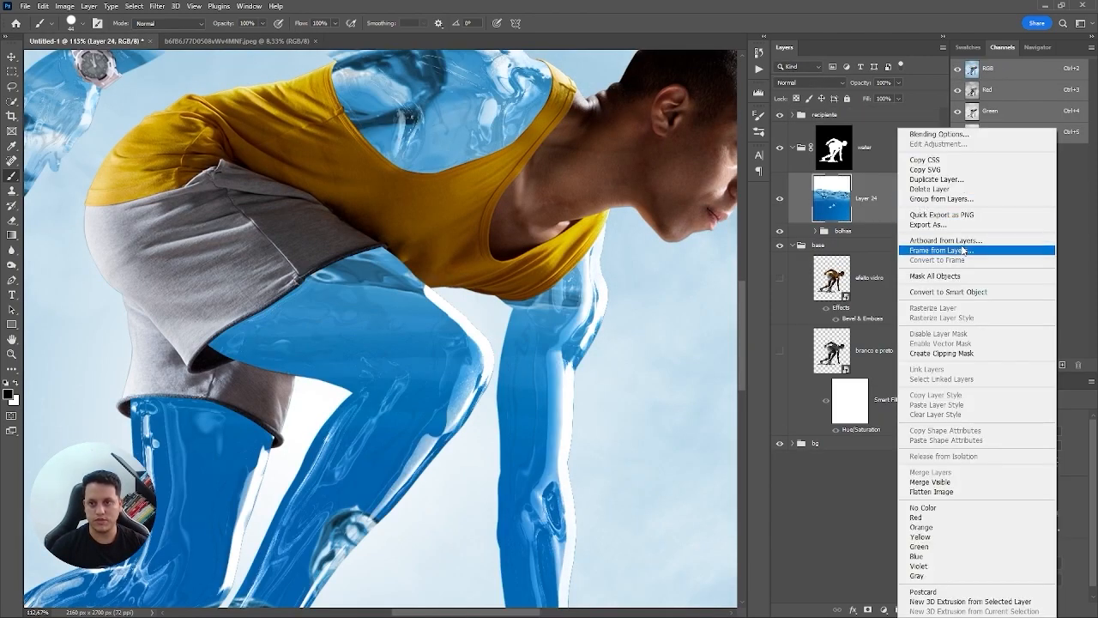
pyautogui.click(944, 295)
pyautogui.moveTo(884, 191); pyautogui.dragTo(885, 258)
# Step: Scale the ocean layer to about 55.9% and position it so its clear blue water fills the legs and front arm
pyautogui.hotkey('ctrl', 't')
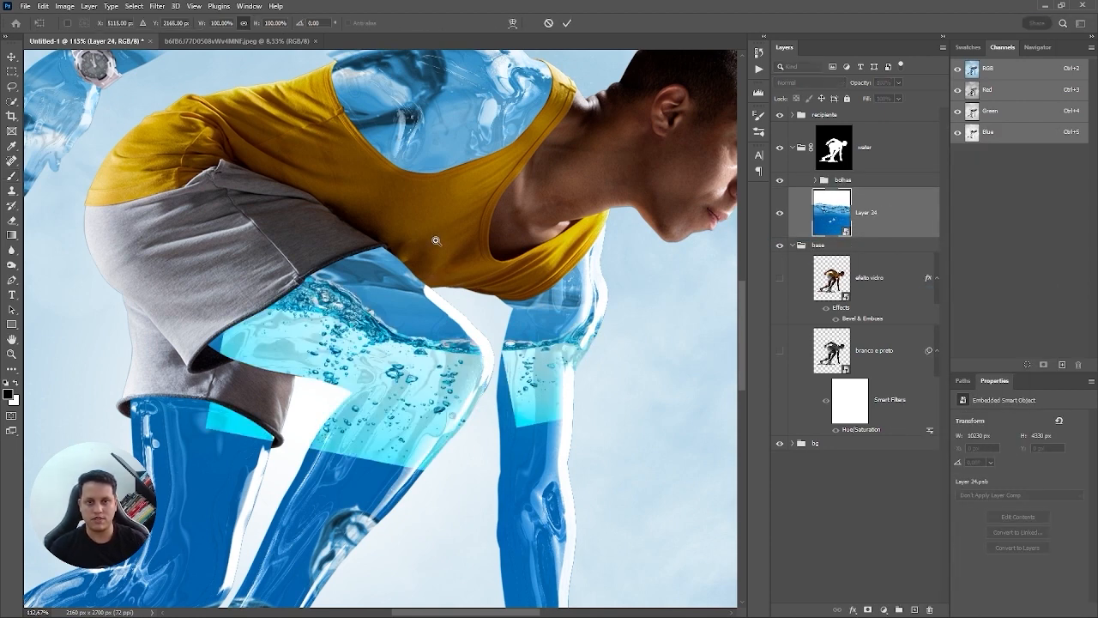
pyautogui.moveTo(435, 238); pyautogui.dragTo(327, 206)
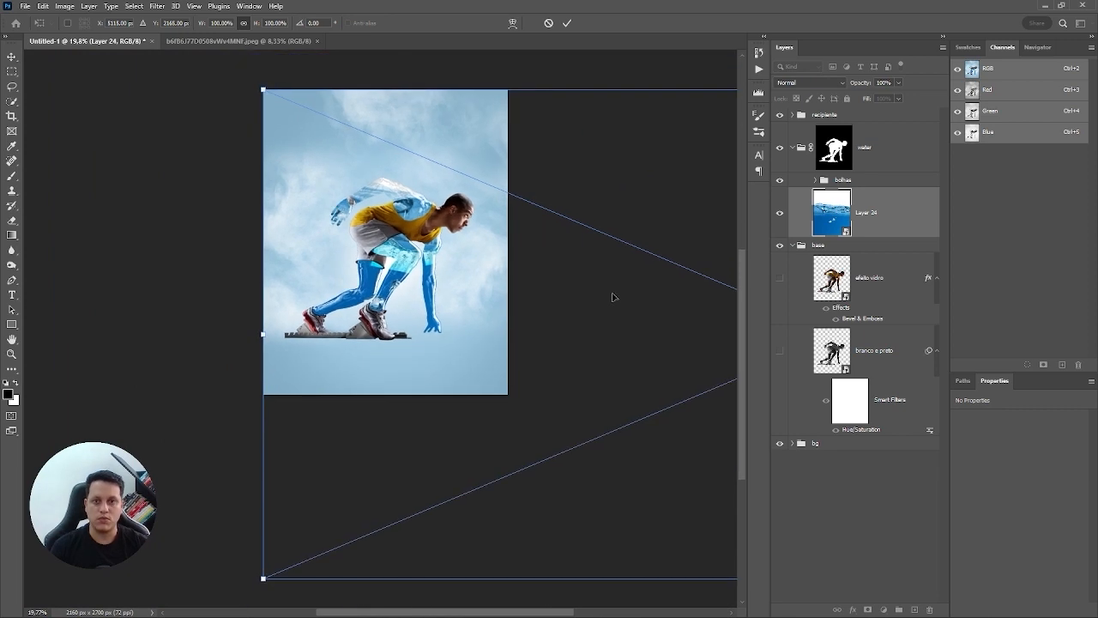
pyautogui.moveTo(263, 90); pyautogui.dragTo(482, 181)
pyautogui.moveTo(507, 356); pyautogui.dragTo(200, 228)
pyautogui.scroll(1, 458, 273)
pyautogui.scroll(6, 410, 307)
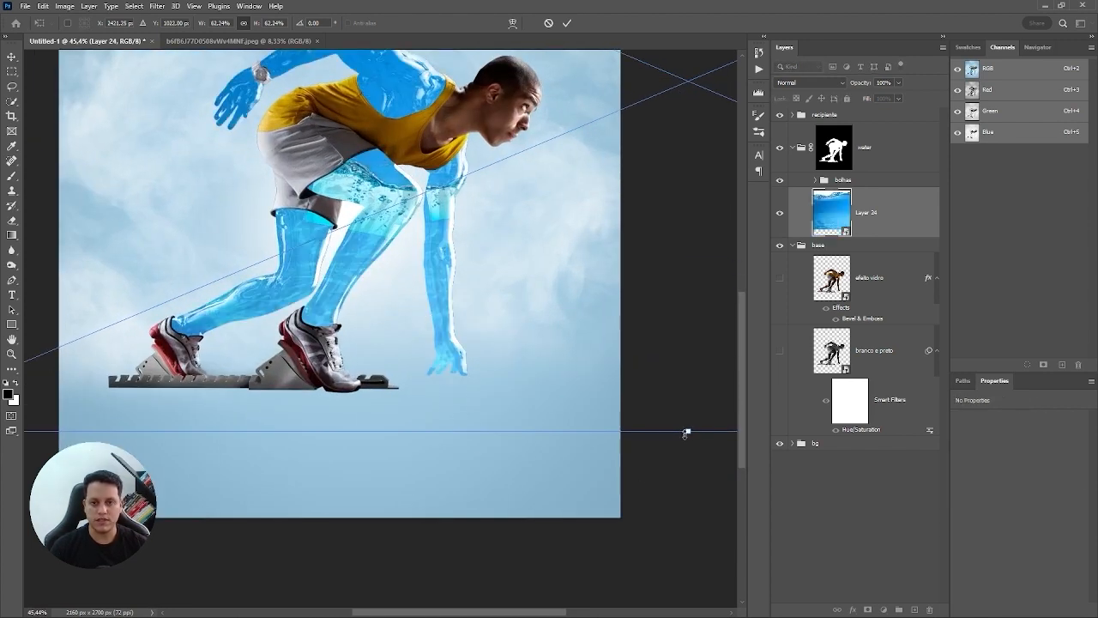
pyautogui.moveTo(688, 429); pyautogui.dragTo(688, 382)
pyautogui.moveTo(597, 281); pyautogui.dragTo(386, 294)
pyautogui.scroll(-3, 474, 277)
pyautogui.moveTo(152, 326); pyautogui.dragTo(263, 287)
pyautogui.scroll(3, 494, 277)
pyautogui.moveTo(506, 230); pyautogui.dragTo(503, 297)
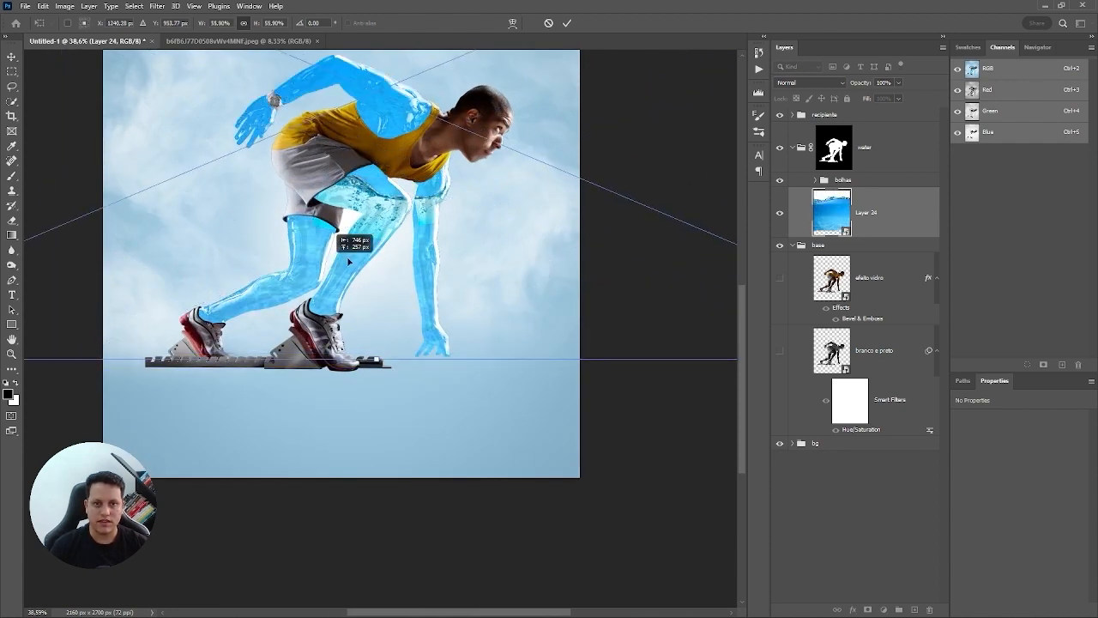
pyautogui.press('Return')
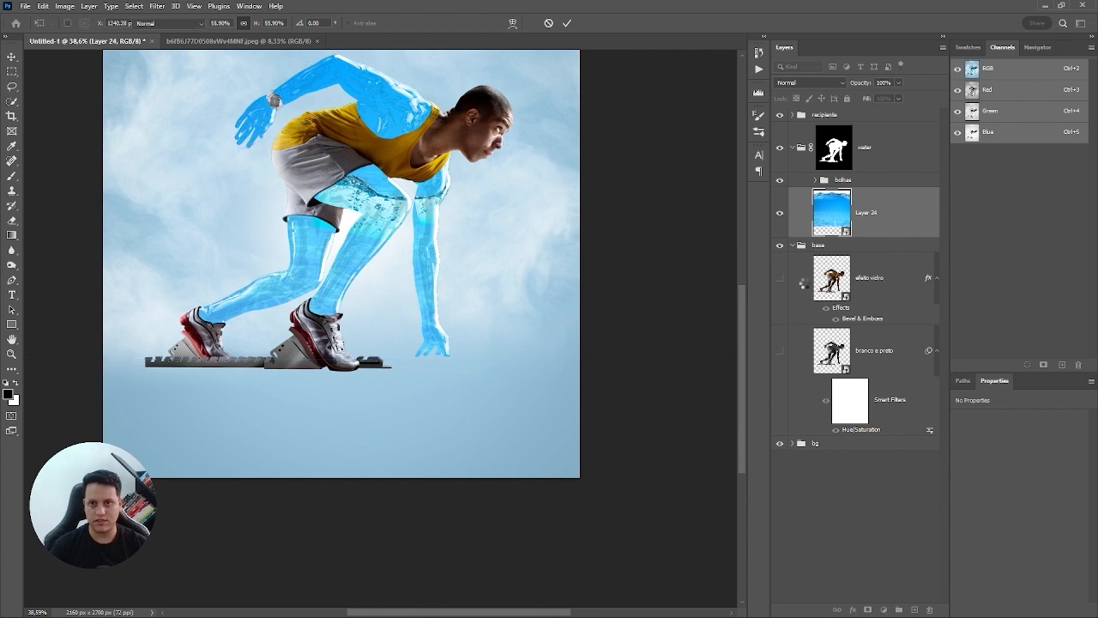
# Step: Add a layer mask to the ocean layer and paint out its water over the raised back arm and shoulder
pyautogui.press('b')
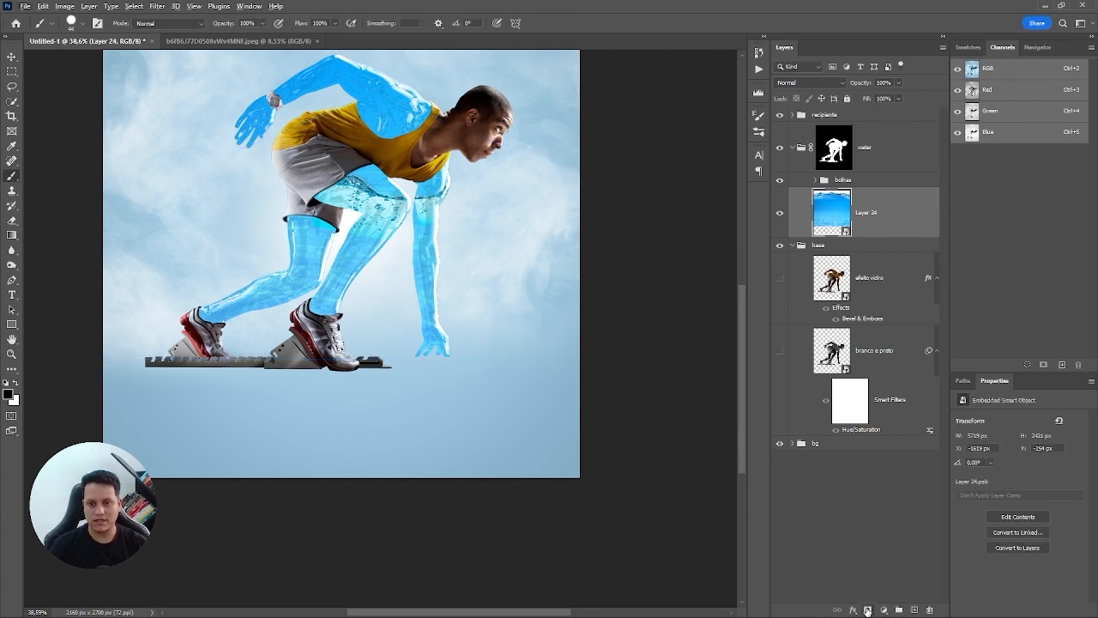
pyautogui.click(868, 610)
pyautogui.keyDown('alt'); pyautogui.rightClick(426, 157); pyautogui.keyUp('alt')
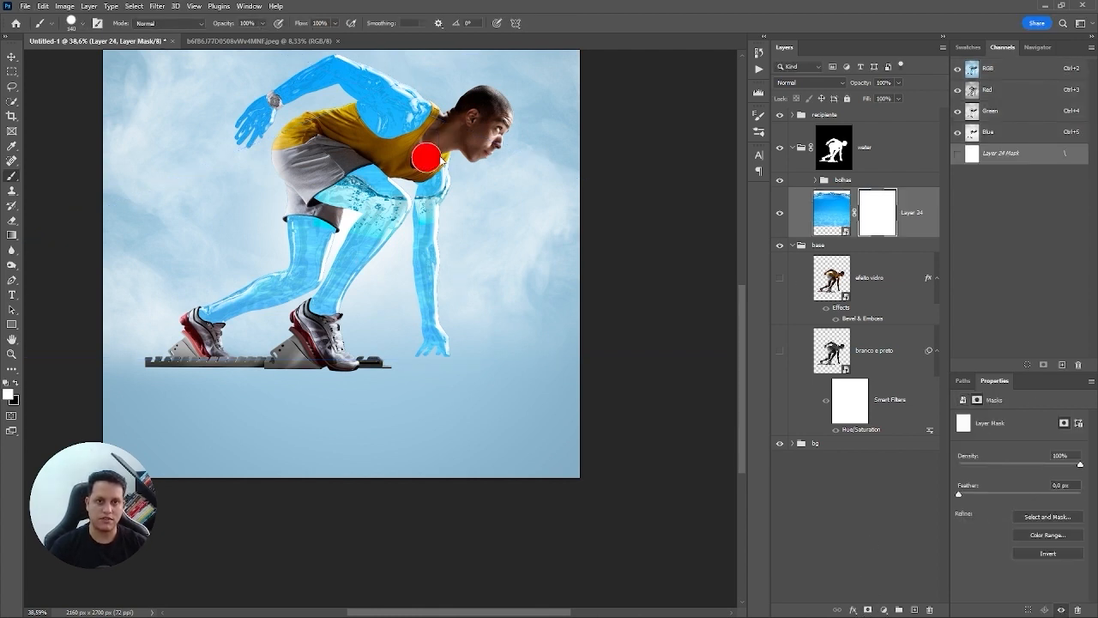
pyautogui.rightClick(441, 145)
pyautogui.click(422, 142)
pyautogui.press('x')
pyautogui.moveTo(404, 104)
pyautogui.mouseDown()
pyautogui.moveTo(378, 89)
pyautogui.moveTo(401, 96)
pyautogui.moveTo(316, 81)
pyautogui.moveTo(266, 128)
pyautogui.mouseUp()
# Step: Mask out the ocean water above the bubble surface on the front thigh and front upper arm
pyautogui.scroll(3, 390, 119)
pyautogui.moveTo(390, 122)
pyautogui.mouseDown()
pyautogui.moveTo(341, 115)
pyautogui.moveTo(343, 171)
pyautogui.moveTo(389, 220)
pyautogui.moveTo(373, 216)
pyautogui.moveTo(431, 231)
pyautogui.moveTo(482, 216)
pyautogui.mouseUp()
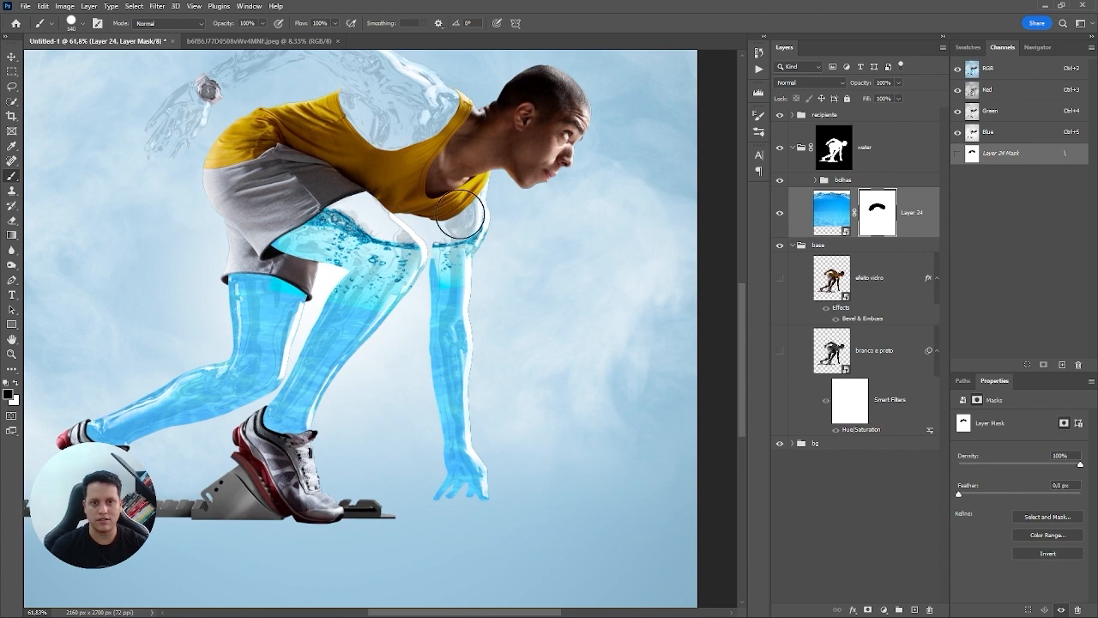
pyautogui.hotkey('ctrl', 'z')
pyautogui.moveTo(369, 127)
pyautogui.mouseDown()
pyautogui.moveTo(380, 115)
pyautogui.moveTo(378, 140)
pyautogui.mouseUp()
pyautogui.scroll(6, 364, 234)
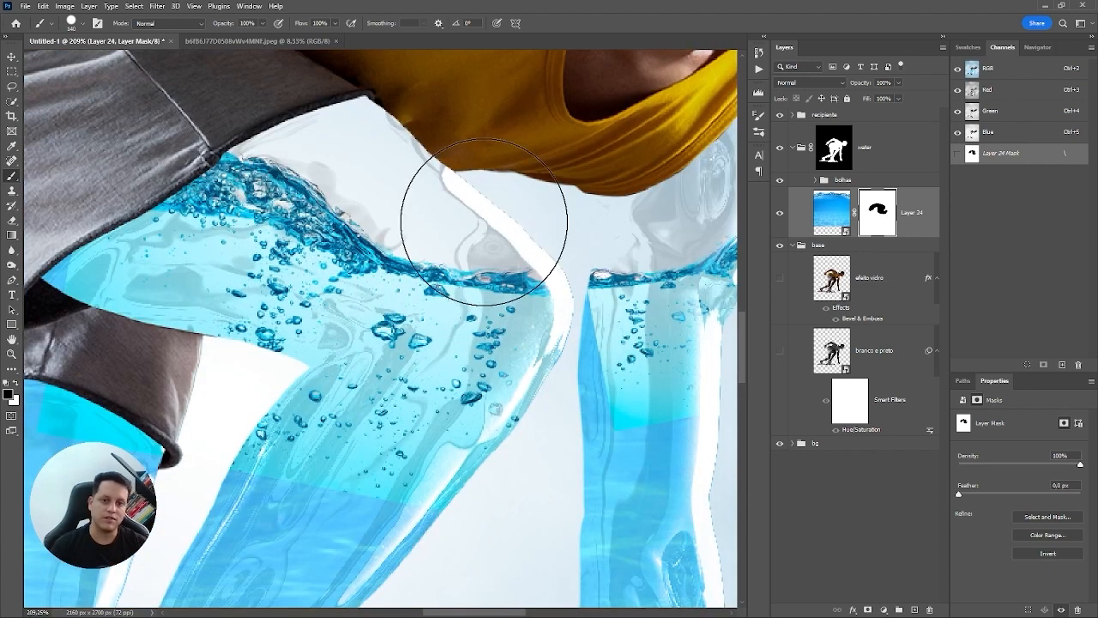
pyautogui.scroll(-5, 446, 189)
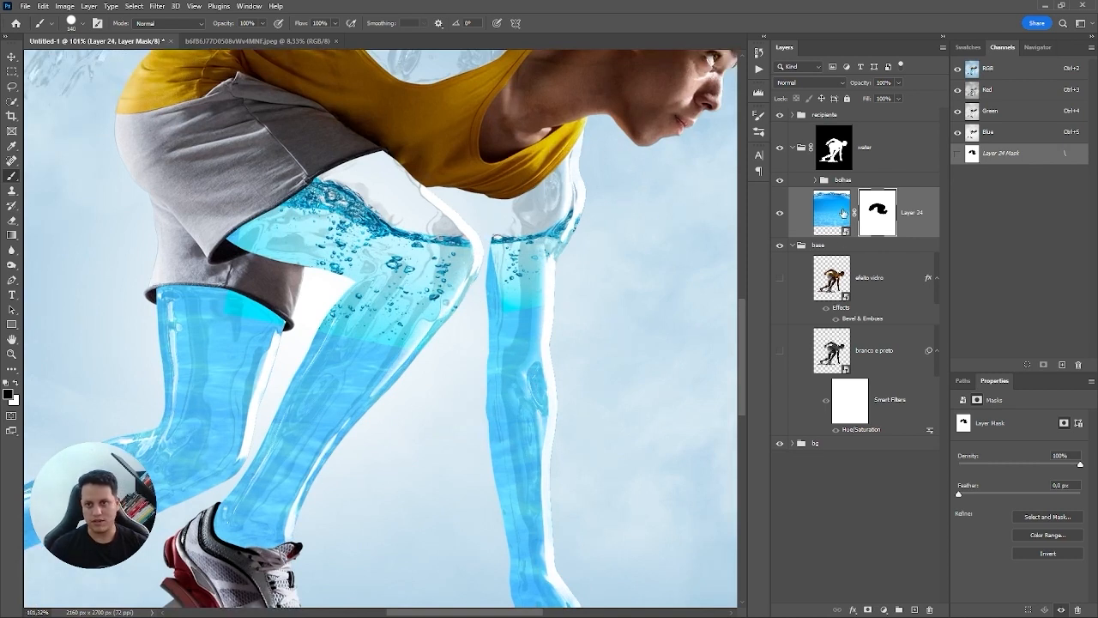
# Step: Add a layer mask to the bolhas group and fade the bubble water's hard lower edges on the legs and front arm with a soft round brush
pyautogui.click(842, 181)
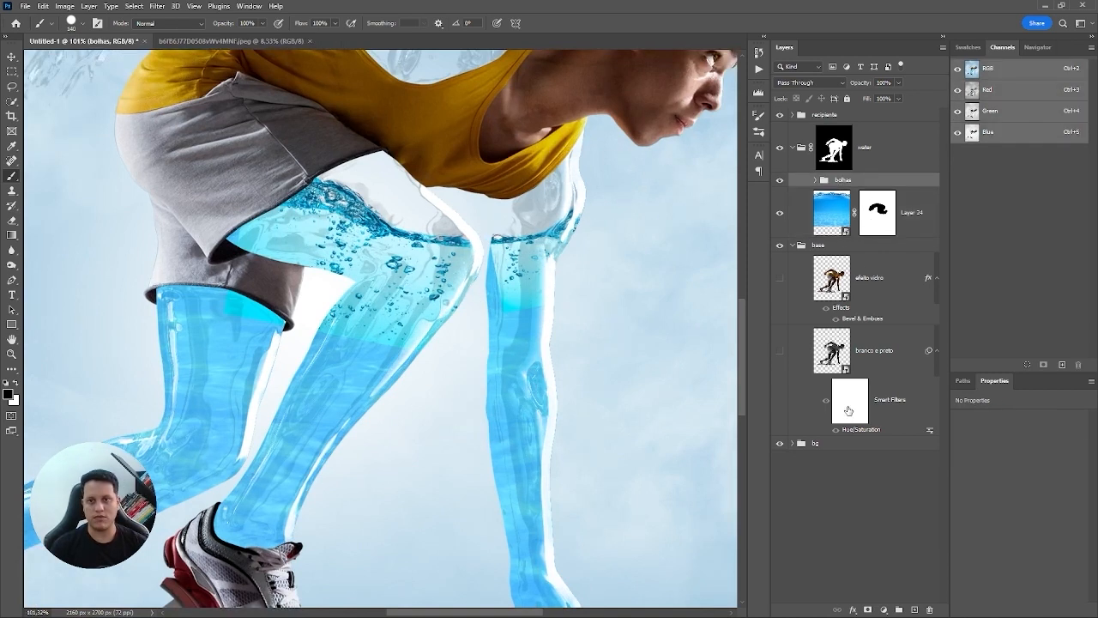
pyautogui.click(867, 609)
pyautogui.rightClick(470, 249)
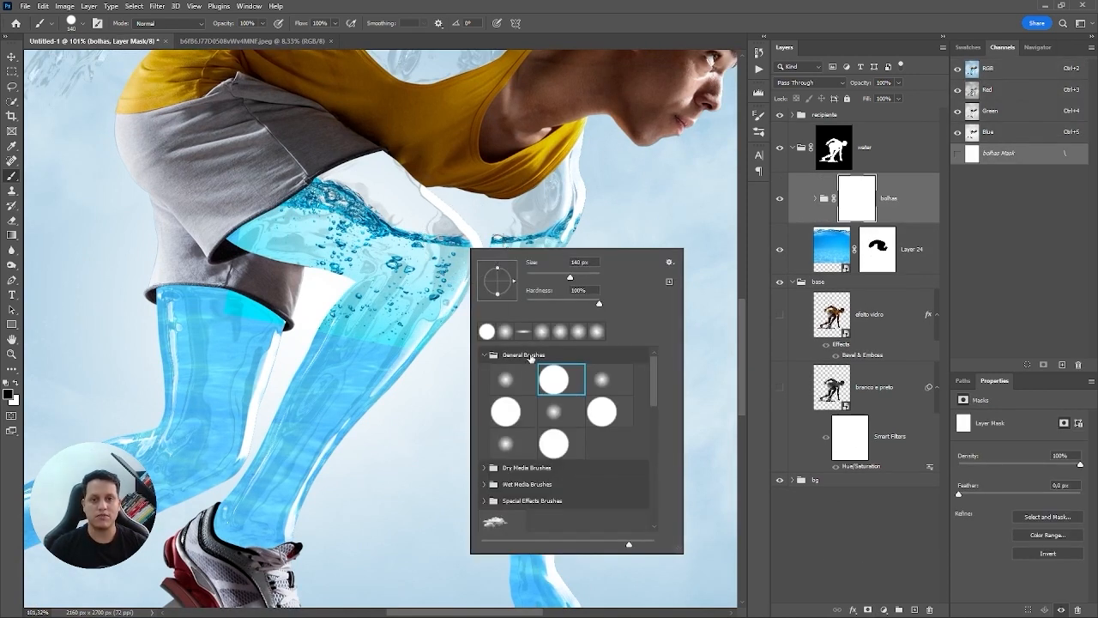
pyautogui.click(506, 380)
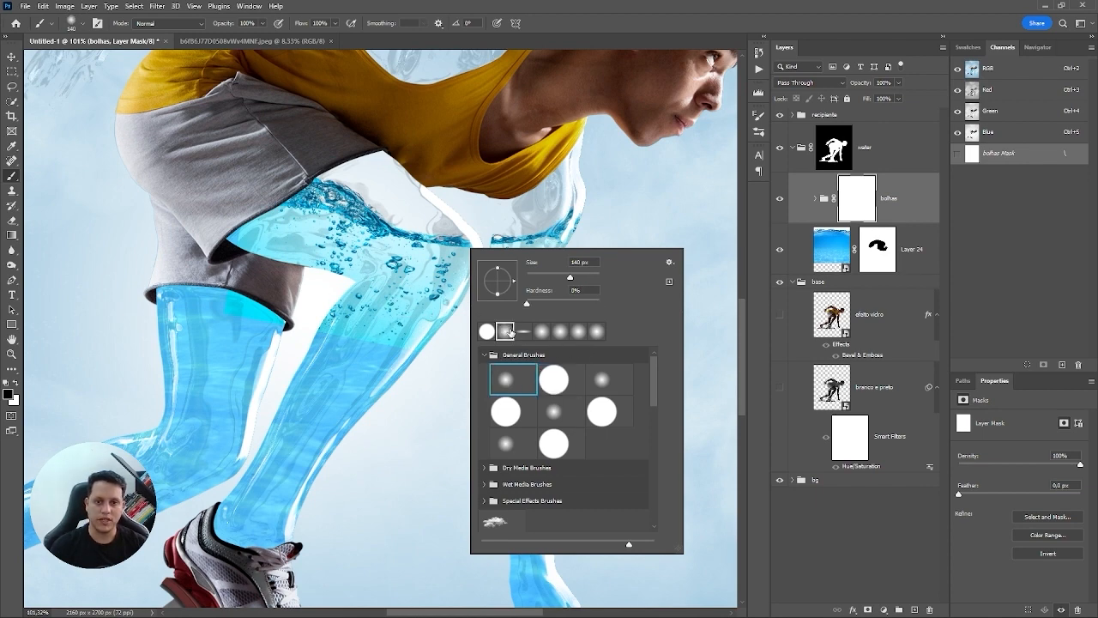
pyautogui.moveTo(528, 303); pyautogui.dragTo(562, 304)
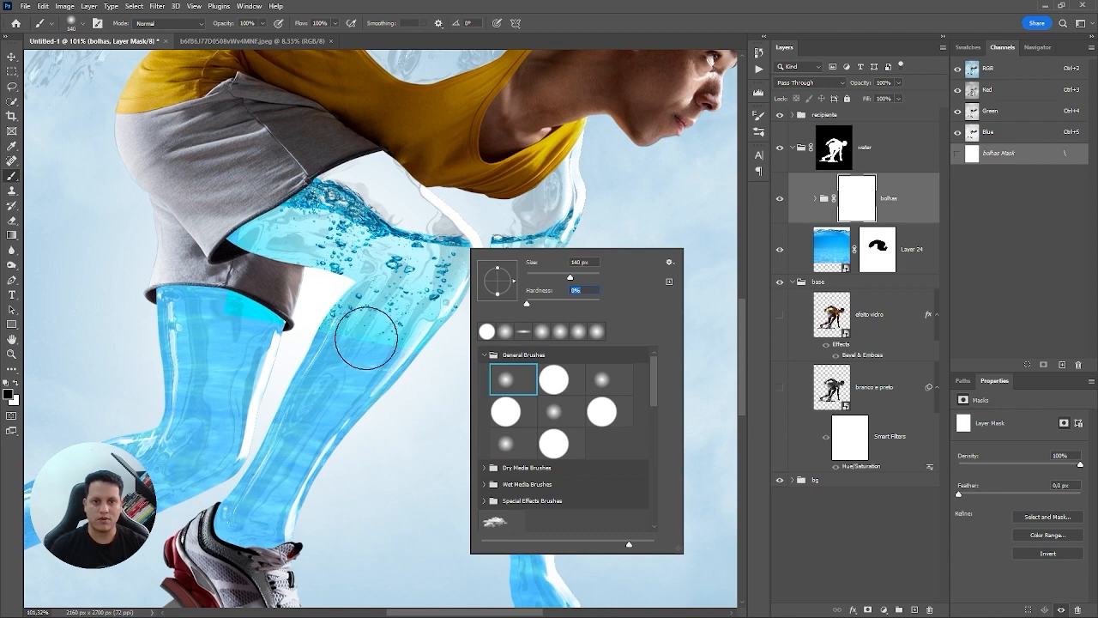
pyautogui.moveTo(322, 374)
pyautogui.mouseDown()
pyautogui.moveTo(381, 376)
pyautogui.moveTo(339, 373)
pyautogui.moveTo(215, 326)
pyautogui.moveTo(253, 333)
pyautogui.mouseUp()
pyautogui.moveTo(546, 347)
pyautogui.mouseDown()
pyautogui.moveTo(425, 317)
pyautogui.moveTo(436, 268)
pyautogui.moveTo(538, 354)
pyautogui.moveTo(549, 350)
pyautogui.mouseUp()
pyautogui.scroll(5, 524, 263)
pyautogui.moveTo(547, 342)
pyautogui.mouseDown()
pyautogui.moveTo(448, 273)
pyautogui.moveTo(523, 354)
pyautogui.mouseUp()
pyautogui.hotkey('ctrl', '0')
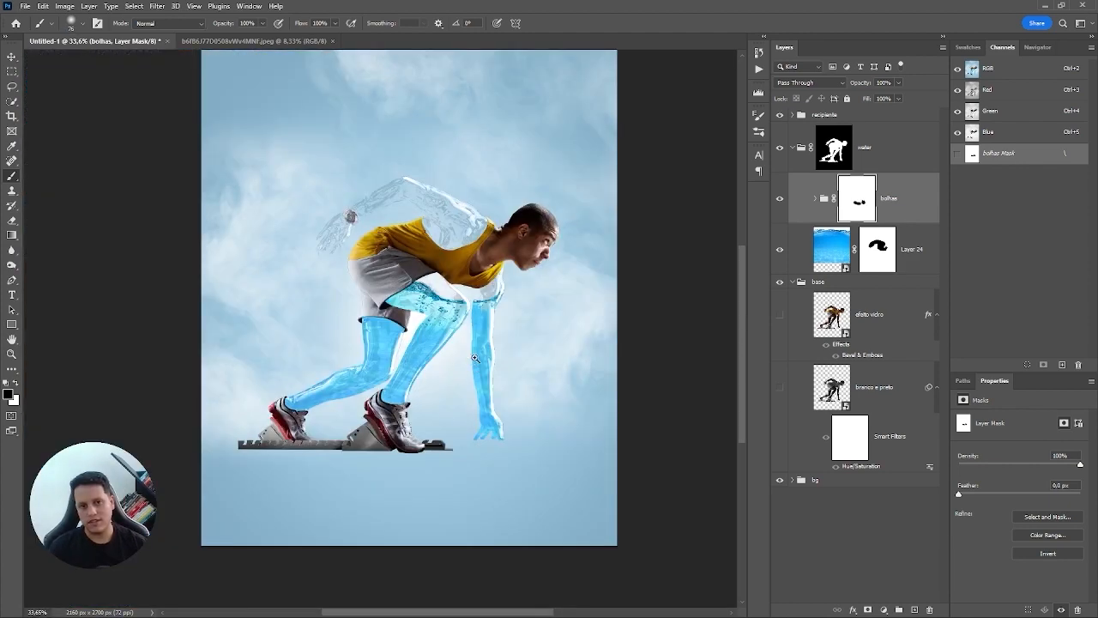
pyautogui.moveTo(446, 372); pyautogui.dragTo(534, 366)
pyautogui.hotkey('ctrl', '0')
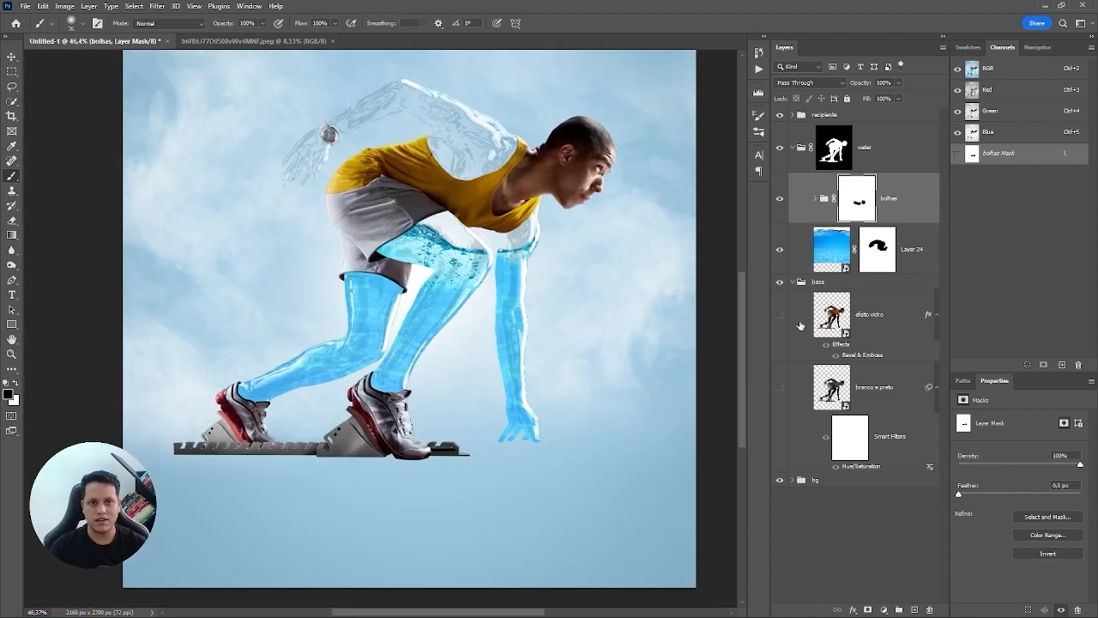
# Step: Duplicate the front arm's bubble water layer, flip the copy horizontally and fit it over the raised back hand and forearm
pyautogui.click(822, 200)
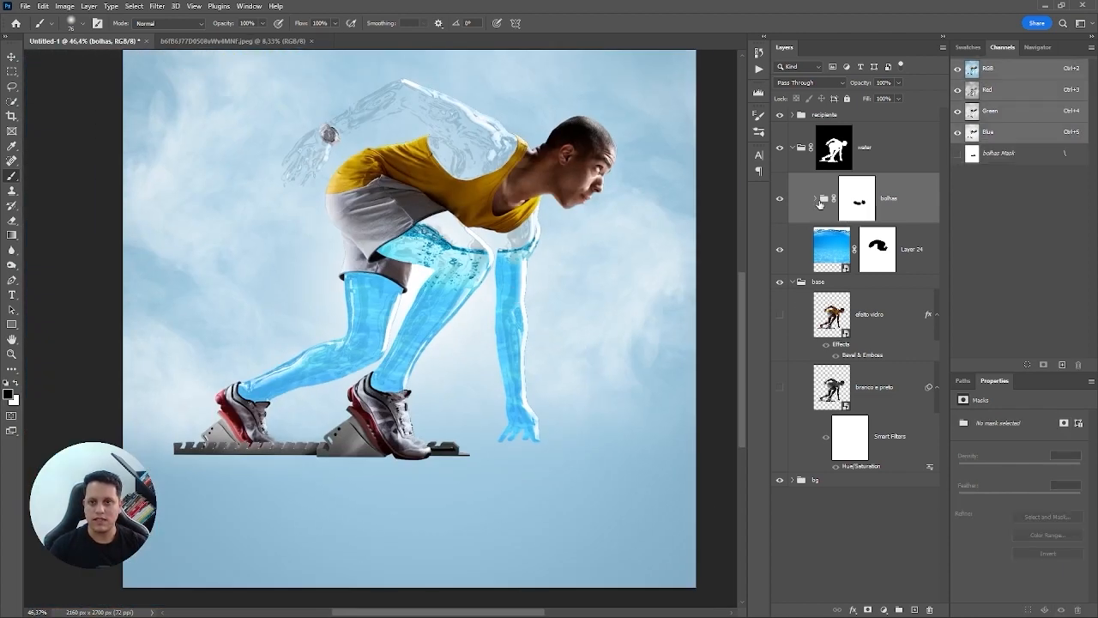
pyautogui.click(817, 199)
pyautogui.click(862, 248)
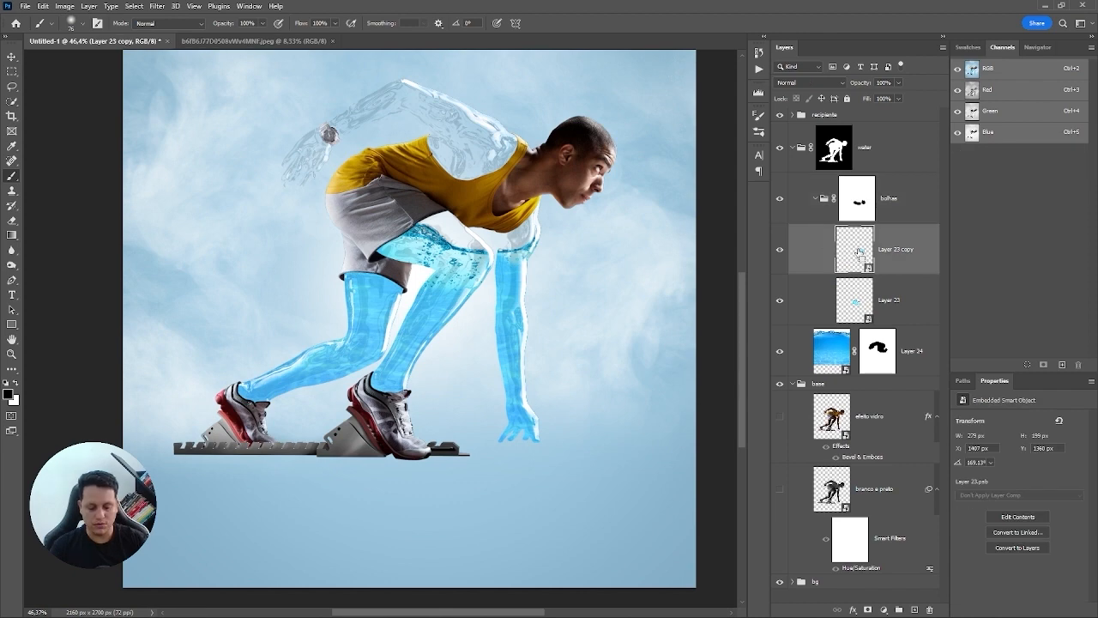
pyautogui.hotkey('ctrl', 't')
pyautogui.moveTo(582, 213); pyautogui.dragTo(418, 105)
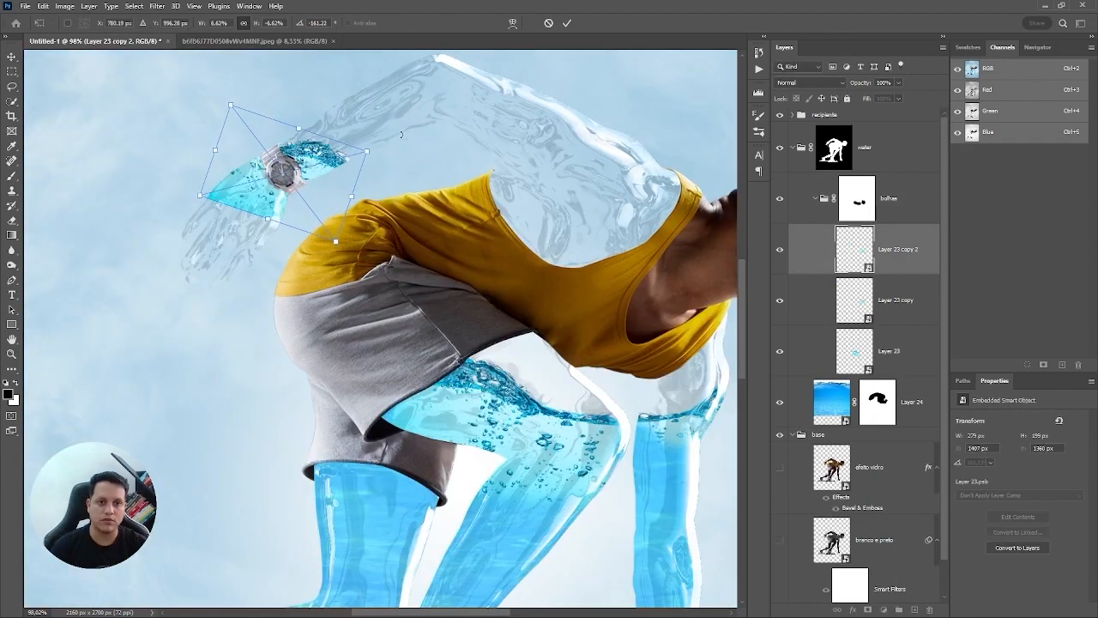
pyautogui.moveTo(390, 147); pyautogui.dragTo(380, 119)
pyautogui.moveTo(321, 155); pyautogui.dragTo(332, 154)
pyautogui.moveTo(400, 157); pyautogui.dragTo(459, 157)
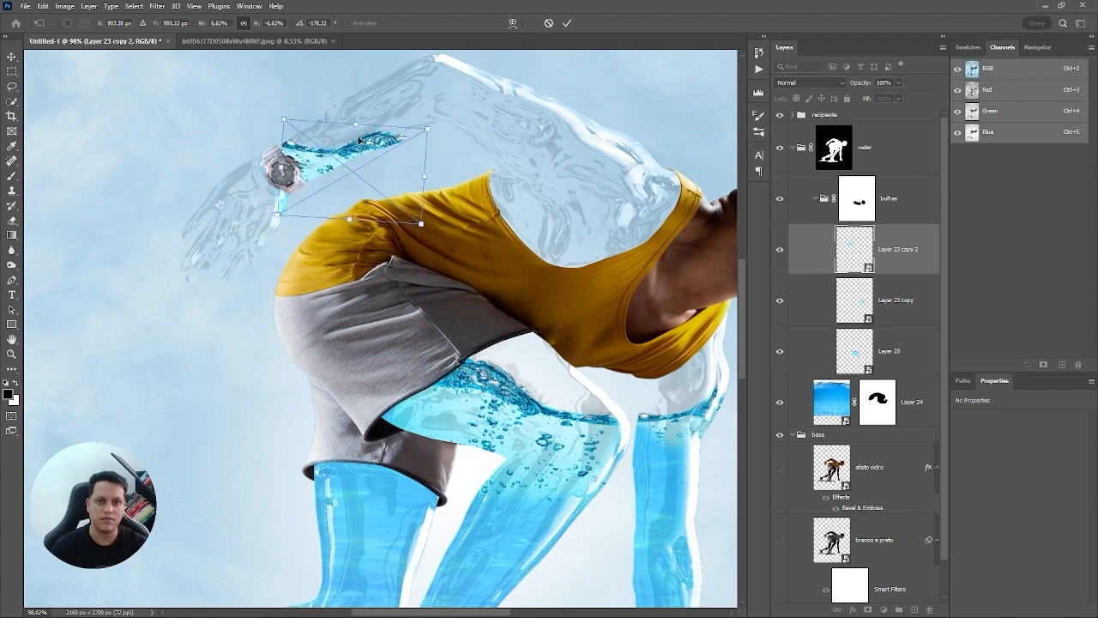
pyautogui.rightClick(355, 139)
pyautogui.click(386, 347)
# Step: Paint white on the ocean layer's mask over the raised back hand to fill its fingers with blue water
pyautogui.click(876, 403)
pyautogui.press('b')
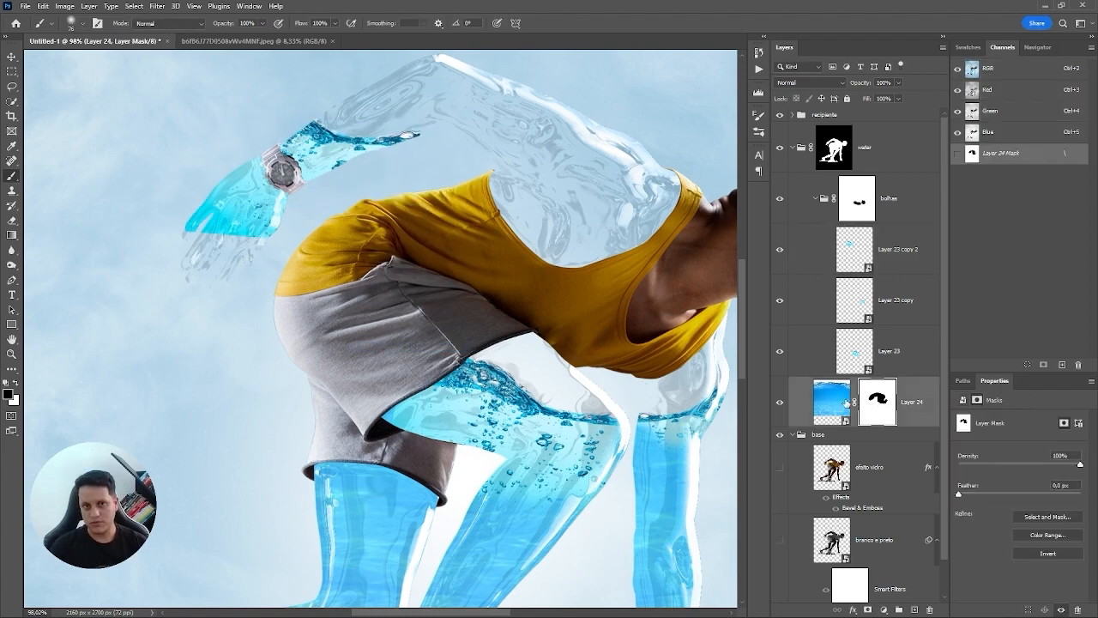
pyautogui.click(846, 408)
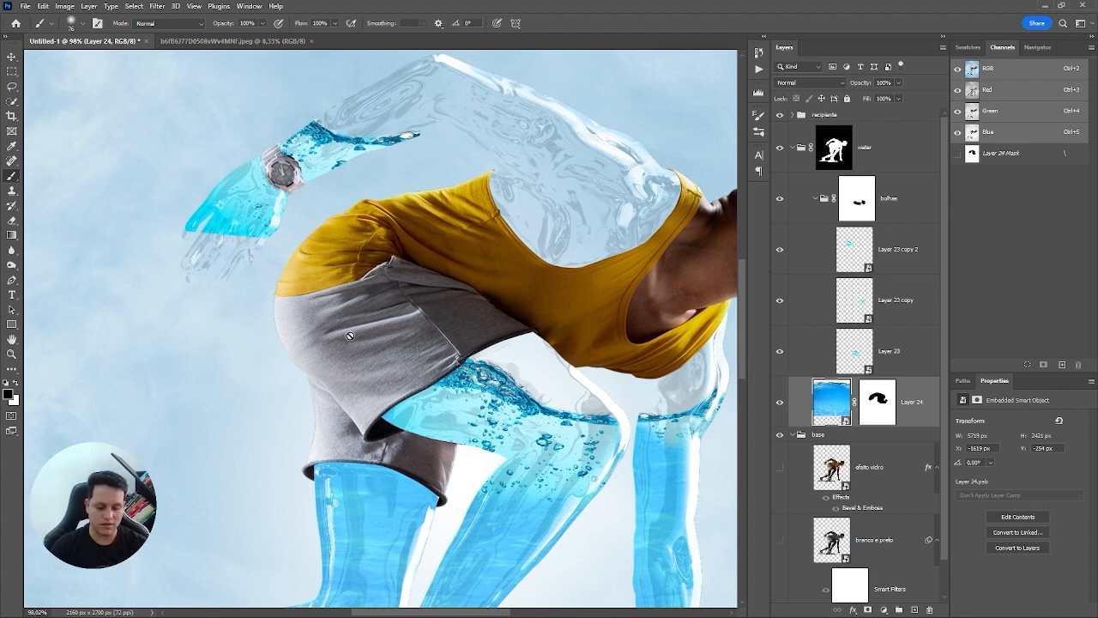
pyautogui.click(883, 403)
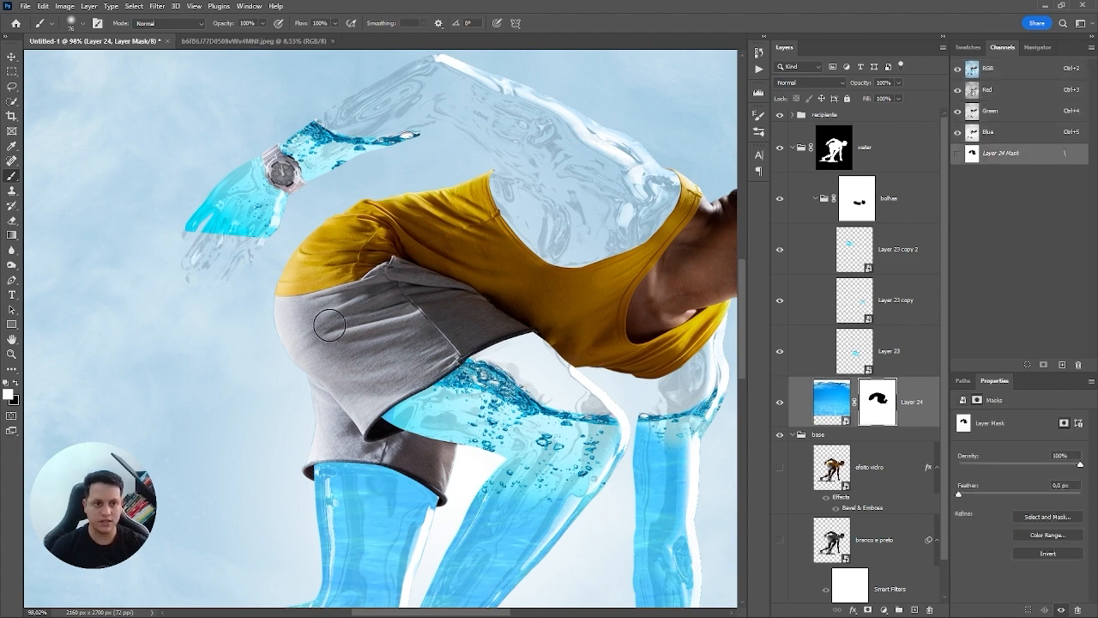
pyautogui.press('x')
pyautogui.moveTo(283, 258); pyautogui.dragTo(206, 233)
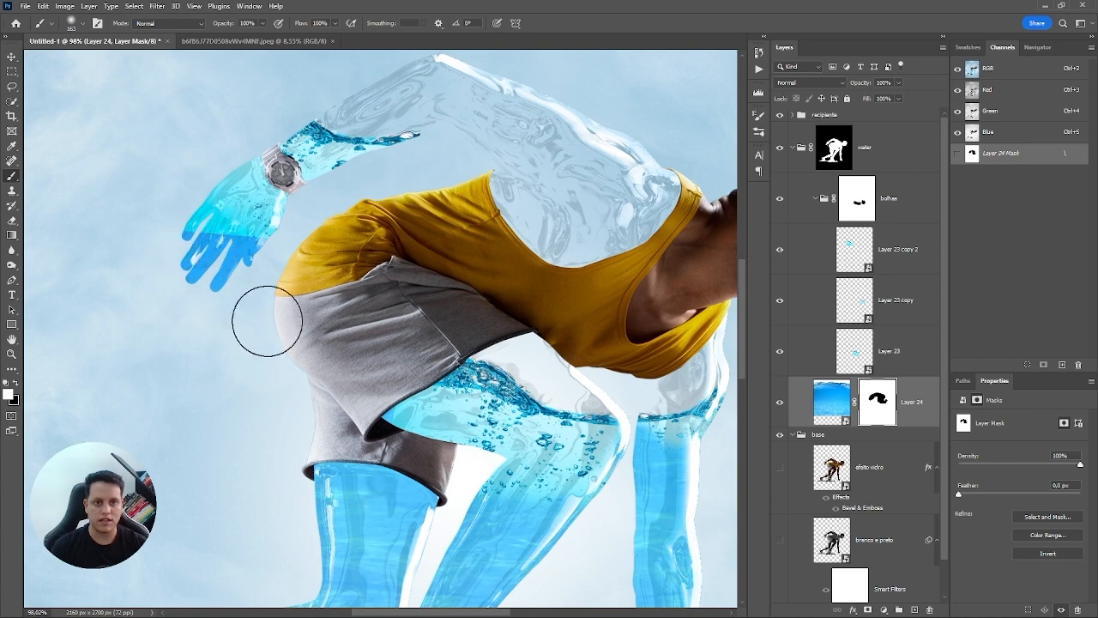
pyautogui.click(833, 403)
pyautogui.click(877, 404)
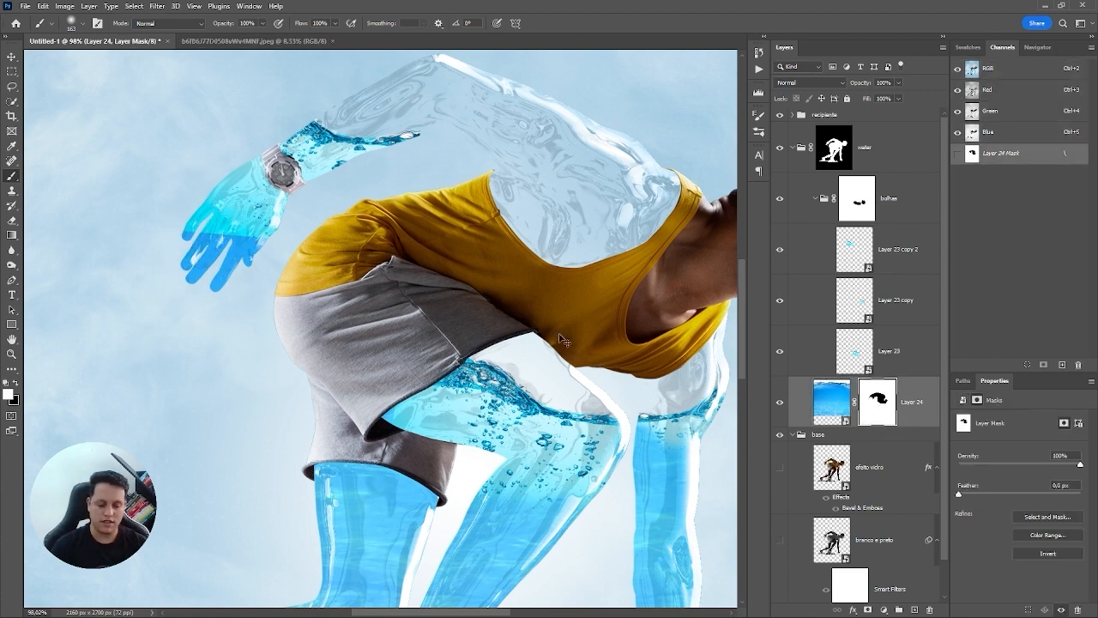
pyautogui.moveTo(244, 195); pyautogui.dragTo(221, 202)
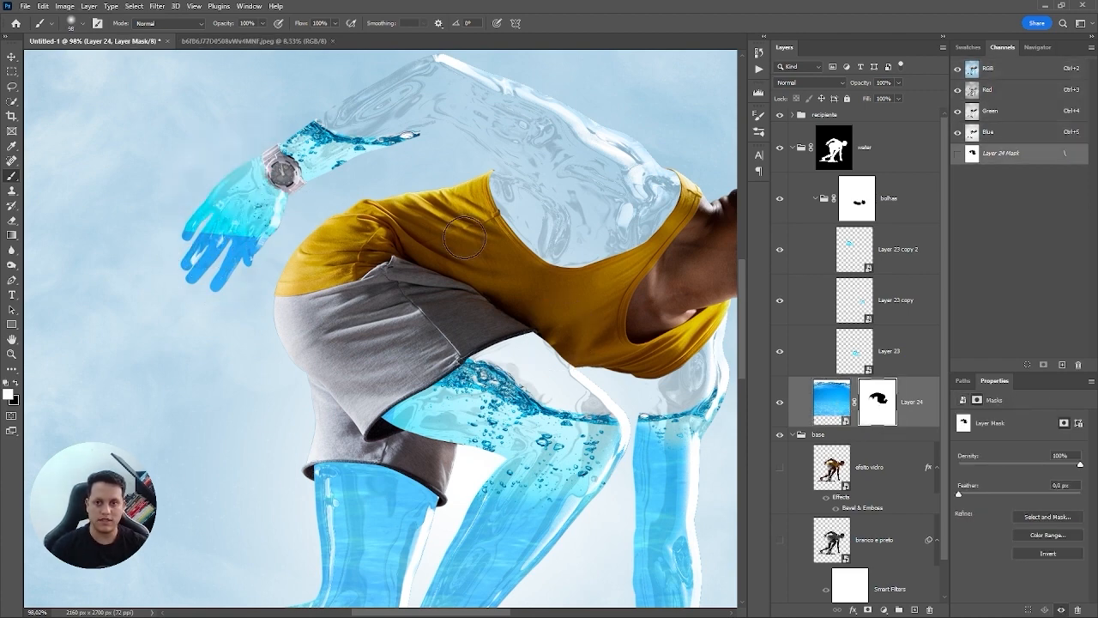
# Step: Paint black on the bolhas group mask over the raised back hand to fade the bubble water's hard lower edge into the ocean water
pyautogui.click(857, 198)
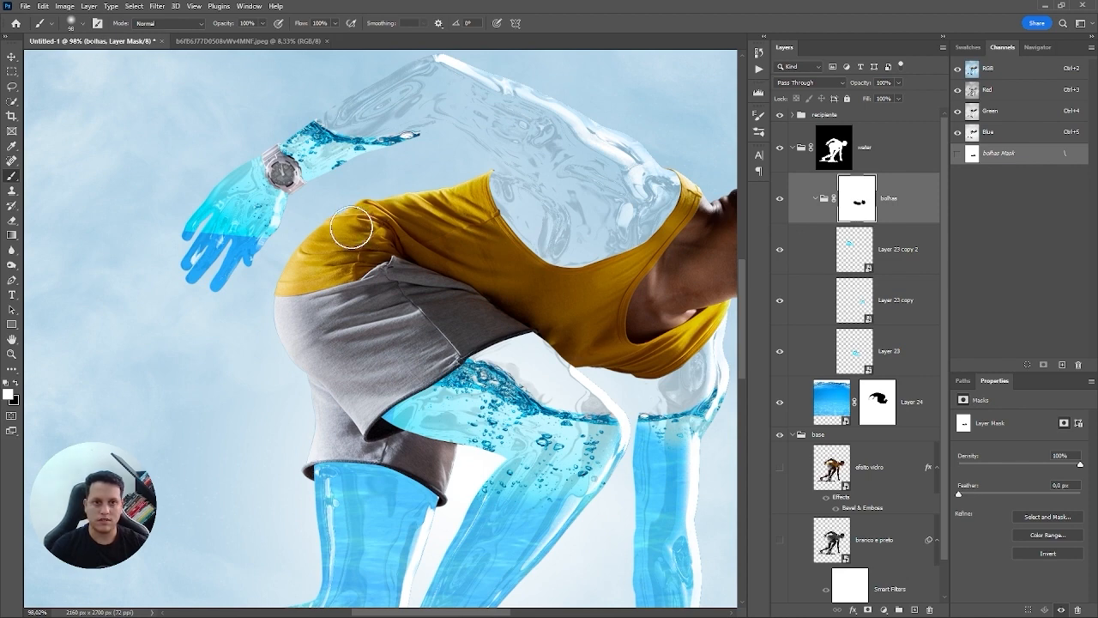
pyautogui.press('x')
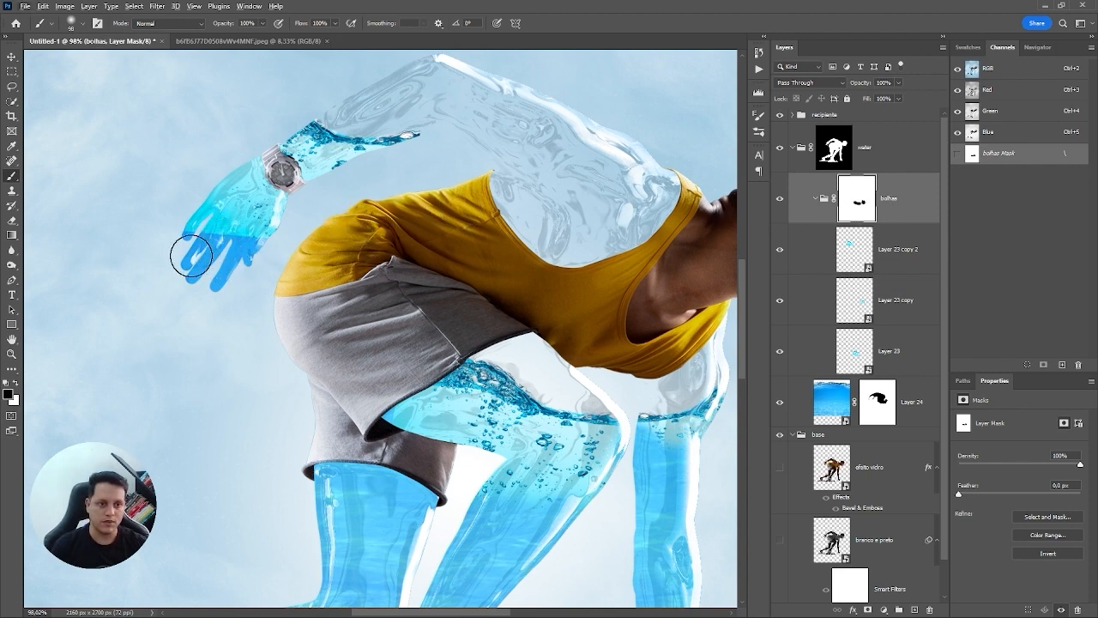
pyautogui.moveTo(191, 255)
pyautogui.mouseDown()
pyautogui.moveTo(248, 260)
pyautogui.moveTo(260, 255)
pyautogui.moveTo(202, 228)
pyautogui.moveTo(289, 216)
pyautogui.moveTo(189, 221)
pyautogui.mouseUp()
pyautogui.hotkey('ctrl', '0')
pyautogui.scroll(5, 326, 266)
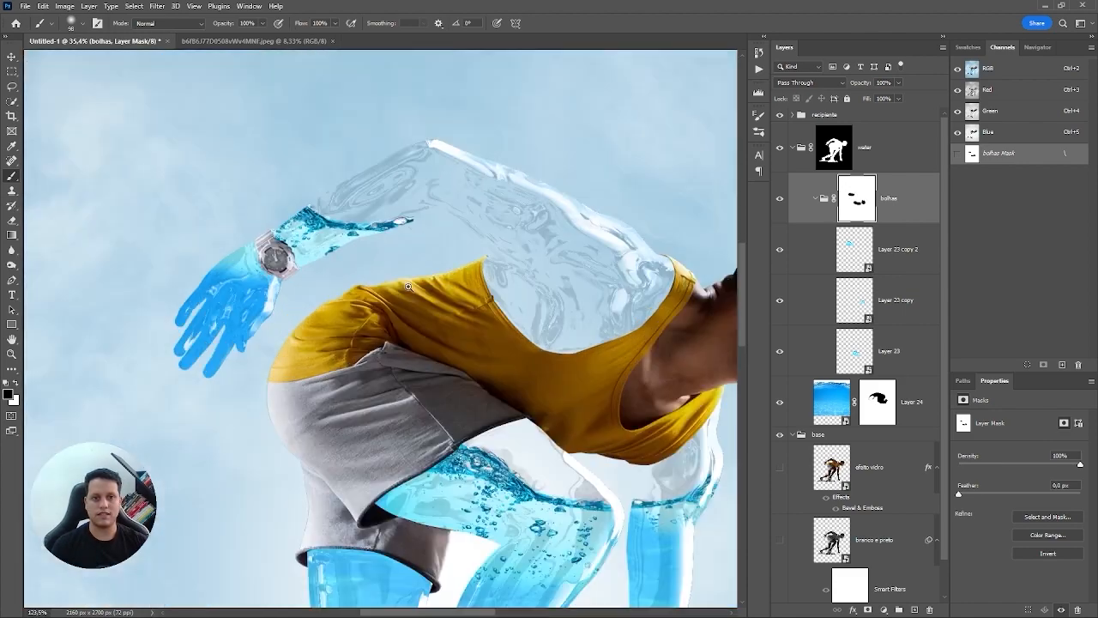
pyautogui.hotkey('ctrl', '0')
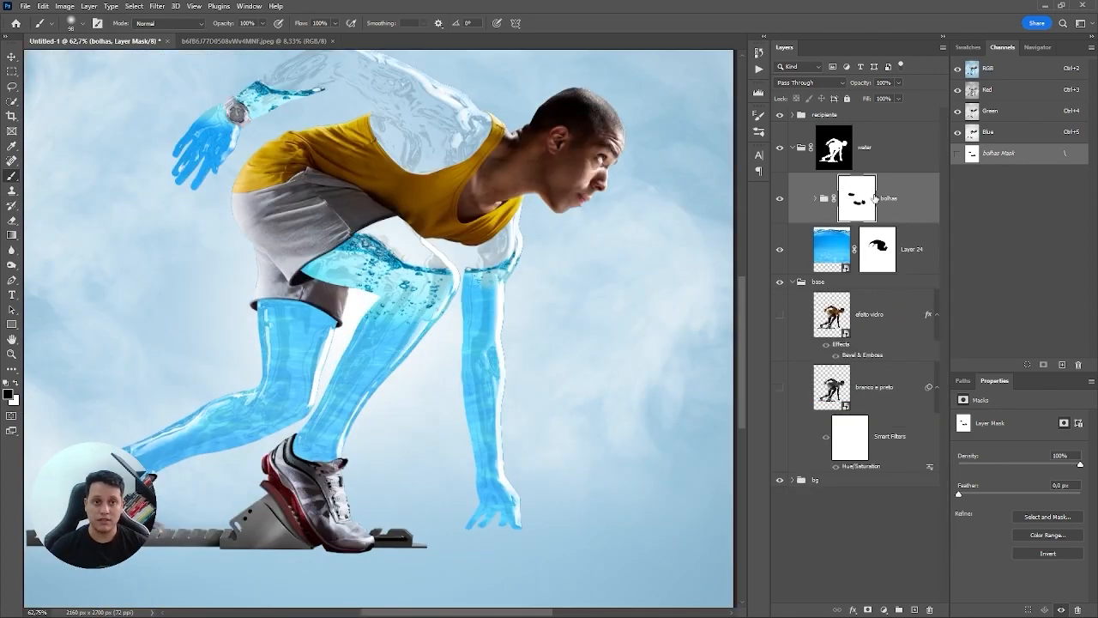
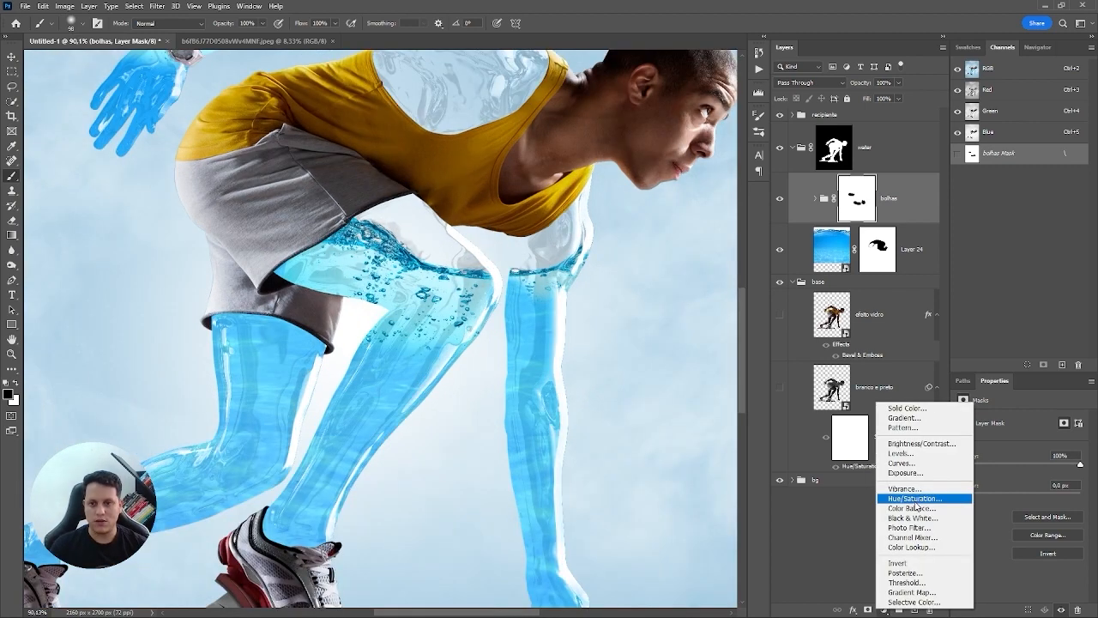
# Step: Add a Hue/Saturation adjustment clipped to the bolhas group, shifting its Cyans to hue +8 and saturation +6
pyautogui.click(916, 499)
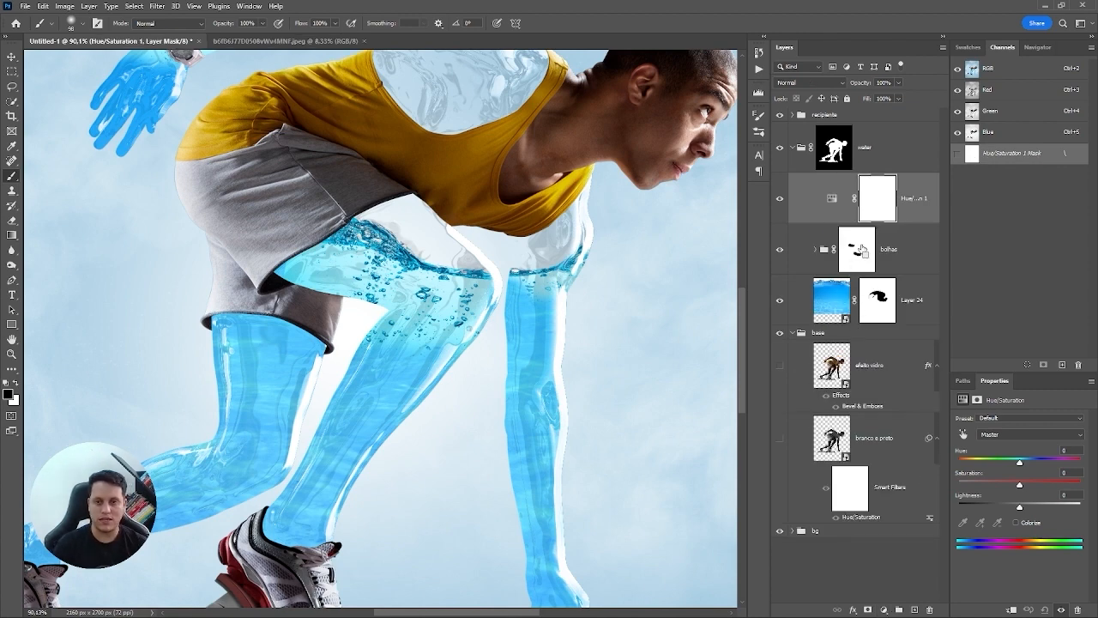
pyautogui.hotkey('ctrl', 'alt', 'g')
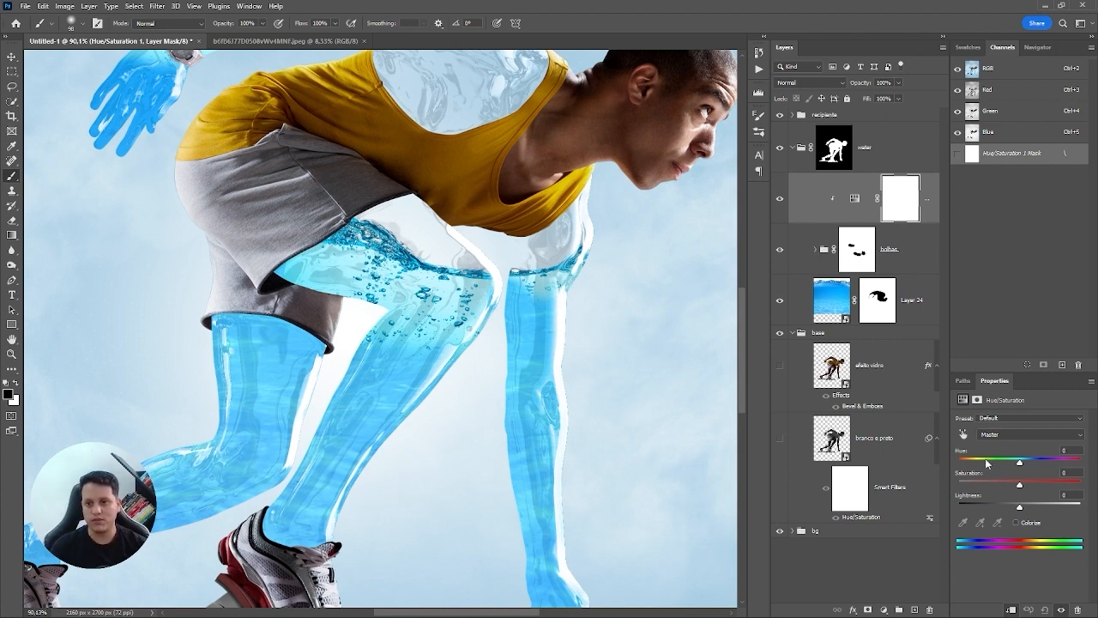
pyautogui.click(962, 436)
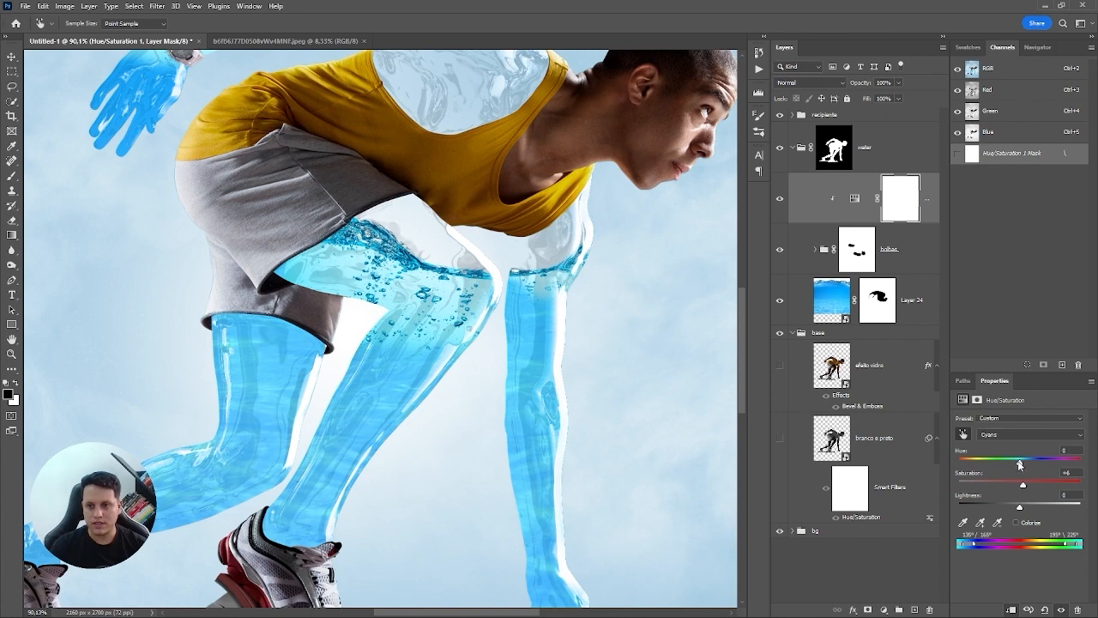
pyautogui.moveTo(1015, 462); pyautogui.dragTo(1023, 461)
pyautogui.moveTo(473, 323); pyautogui.dragTo(409, 206)
pyautogui.moveTo(515, 283); pyautogui.dragTo(454, 233)
pyautogui.moveTo(508, 257)
pyautogui.mouseDown()
pyautogui.moveTo(553, 258)
pyautogui.moveTo(491, 265)
pyautogui.mouseUp()
pyautogui.moveTo(491, 264); pyautogui.dragTo(355, 388)
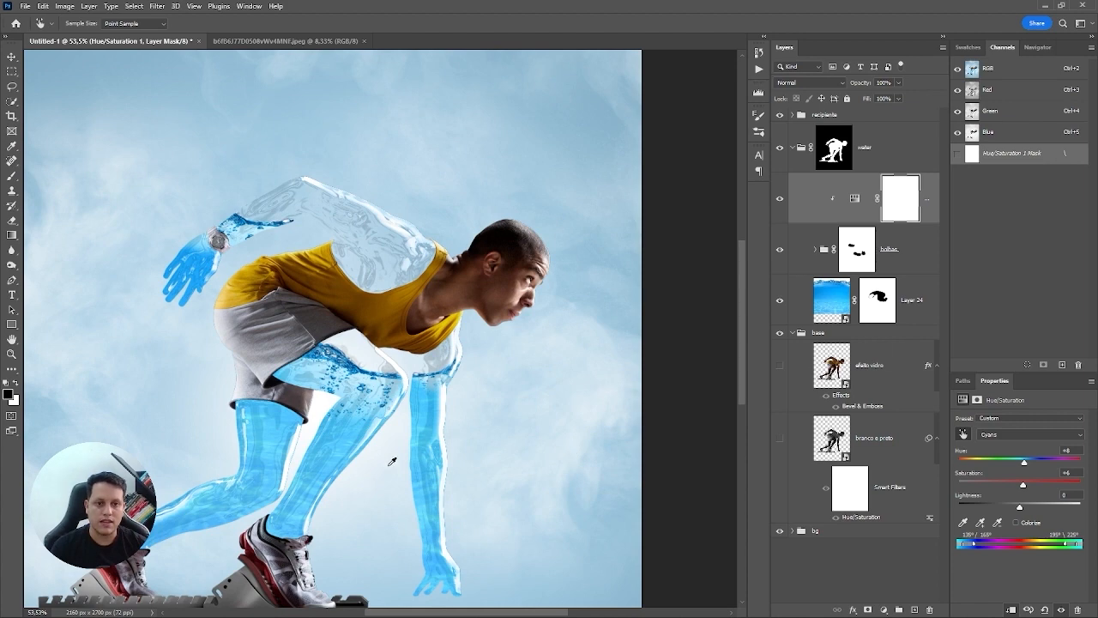
pyautogui.moveTo(349, 445); pyautogui.dragTo(420, 443)
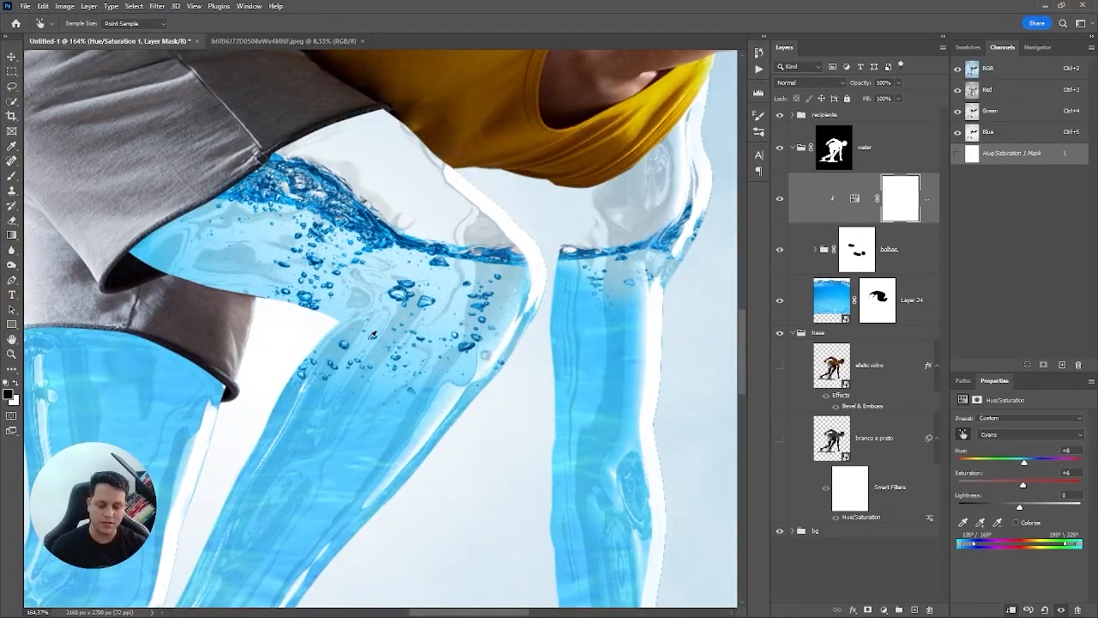
pyautogui.hotkey('ctrl', '0')
pyautogui.scroll(4, 439, 388)
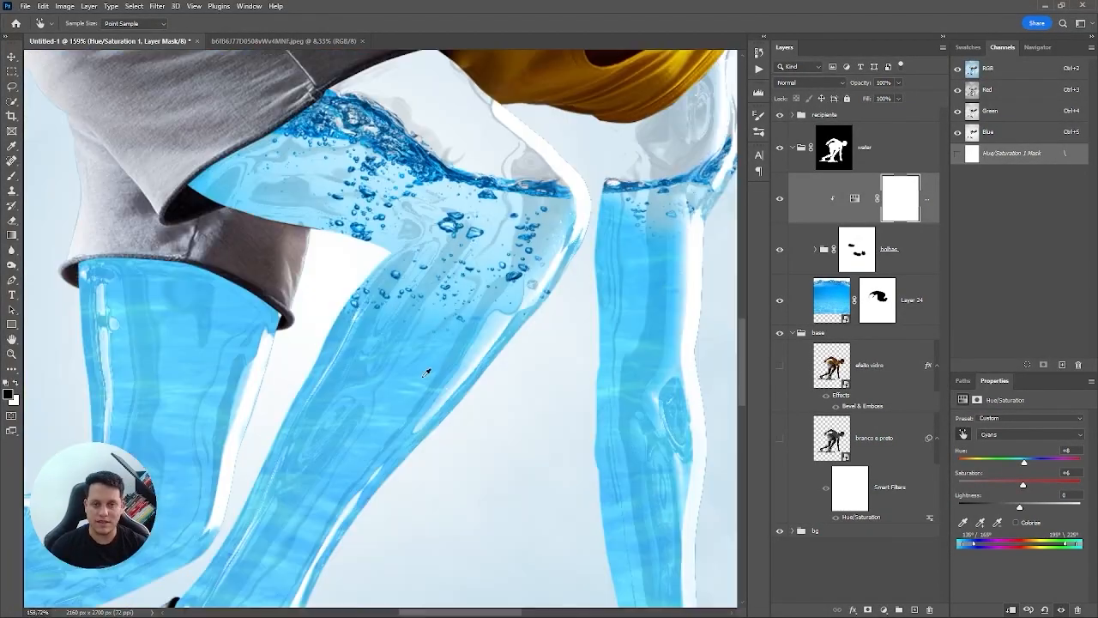
# Step: Add a Curves adjustment in the water group that lifts the shadows and midtones, and invert its mask to black
pyautogui.click(885, 610)
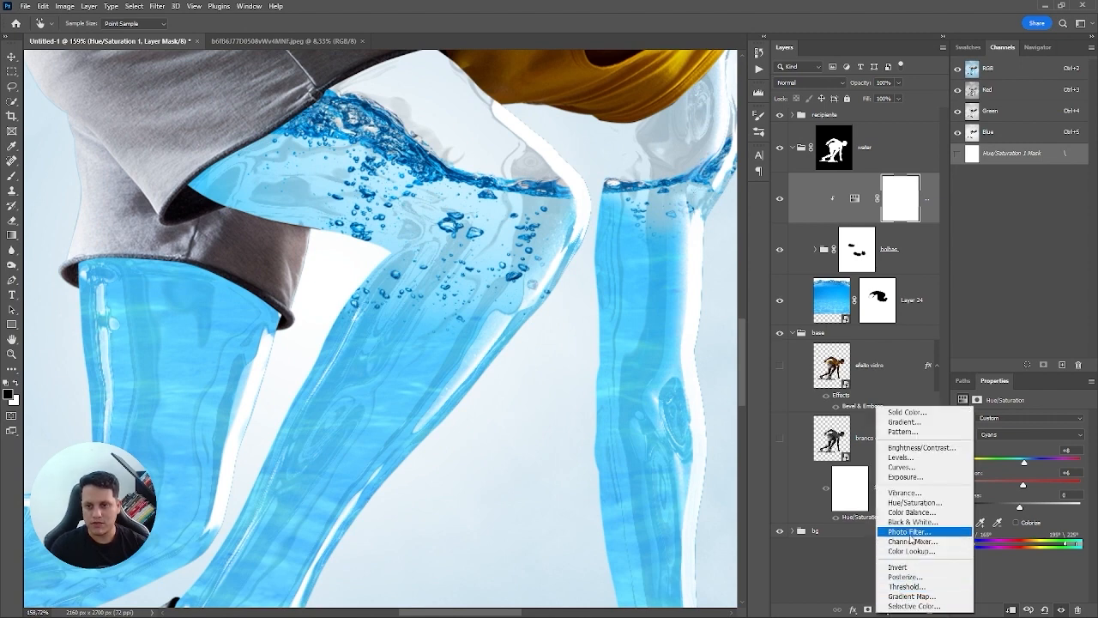
pyautogui.click(901, 466)
pyautogui.moveTo(981, 544); pyautogui.dragTo(965, 505)
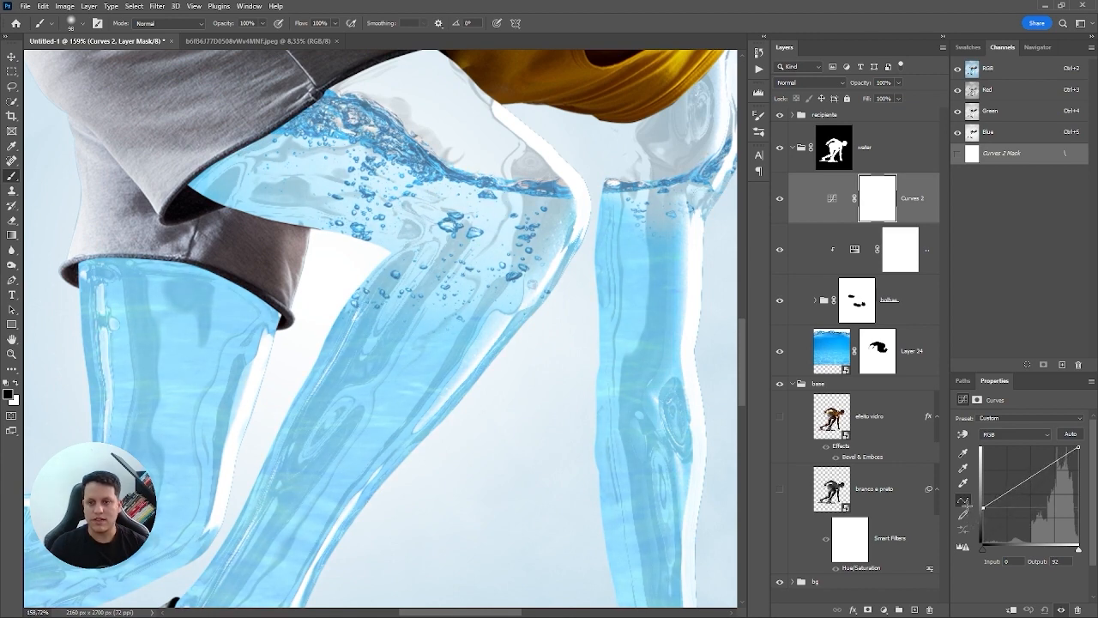
pyautogui.moveTo(1023, 484); pyautogui.dragTo(1017, 474)
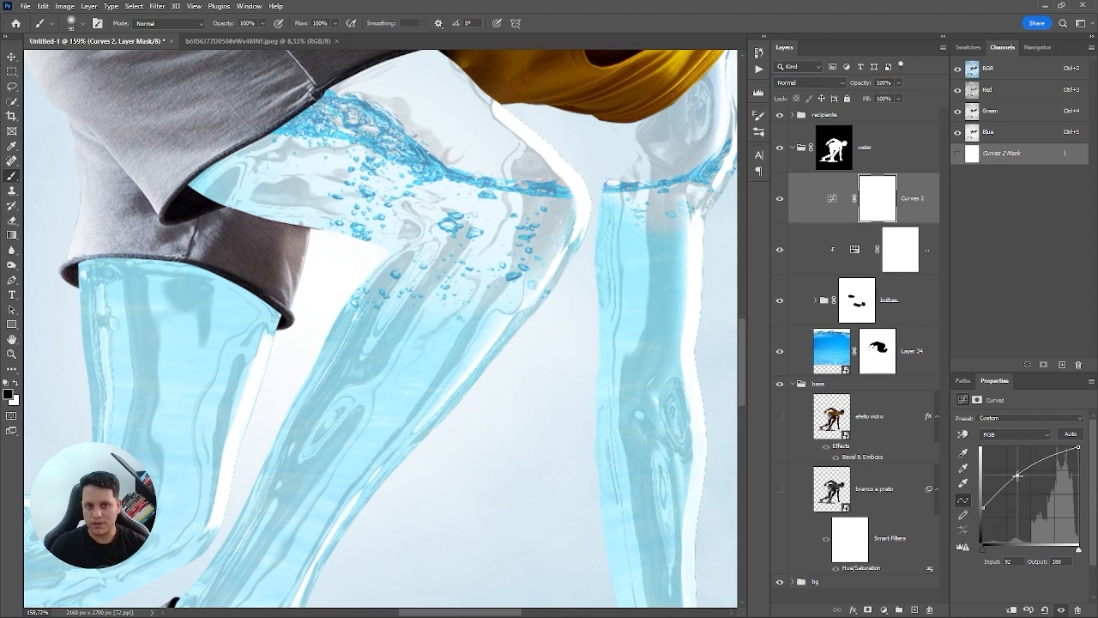
pyautogui.moveTo(983, 507); pyautogui.dragTo(979, 510)
pyautogui.click(883, 202)
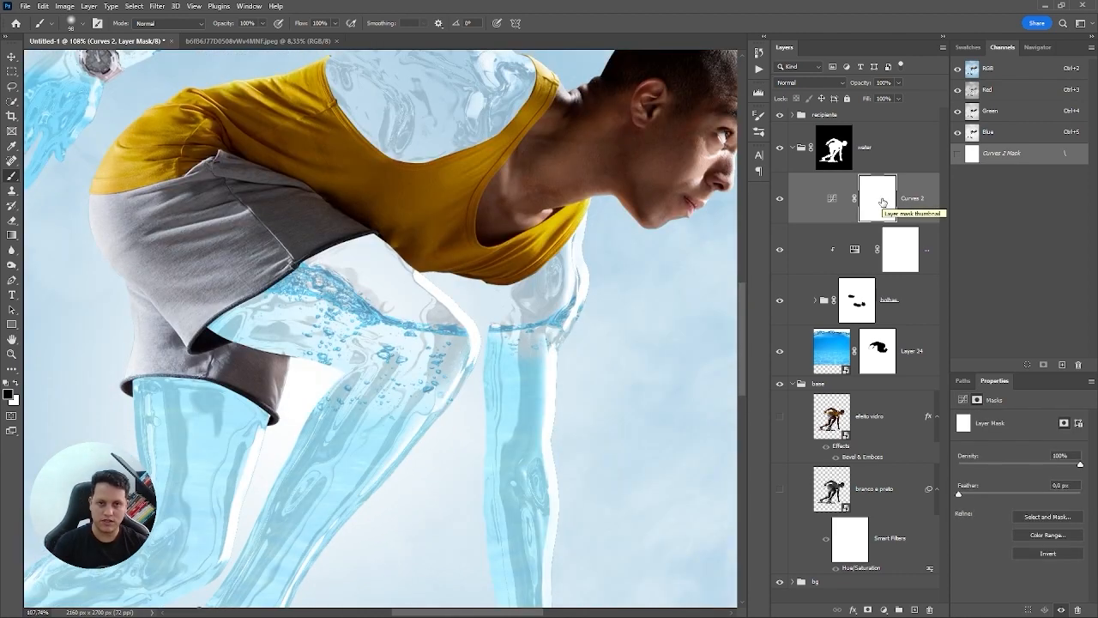
pyautogui.hotkey('ctrl', 'i')
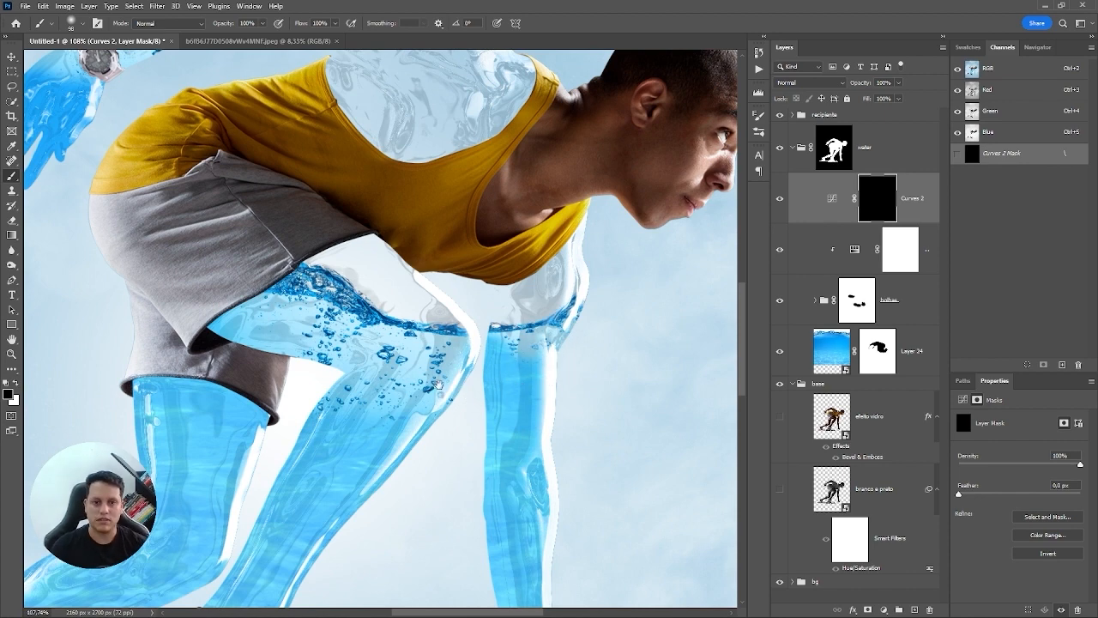
# Step: Set the brush to 36% opacity and 32% flow, and reveal the Curves brightening over the bubble water on the front knee and upper arm
pyautogui.moveTo(436, 385); pyautogui.dragTo(437, 289)
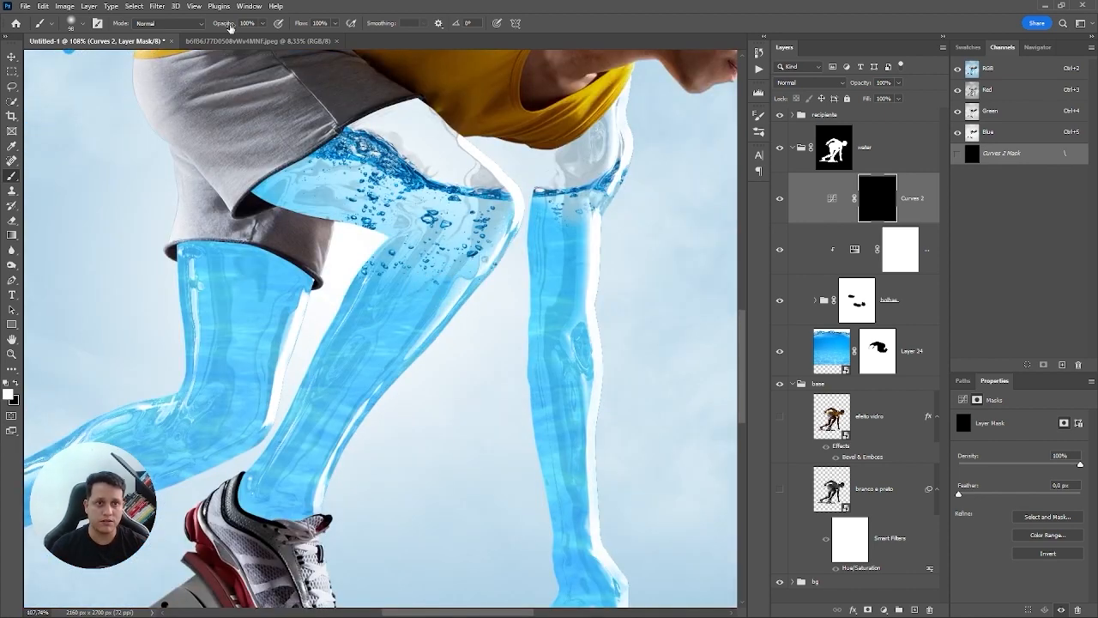
pyautogui.moveTo(229, 24); pyautogui.dragTo(219, 24)
pyautogui.moveTo(306, 24)
pyautogui.mouseDown()
pyautogui.moveTo(289, 24)
pyautogui.moveTo(298, 25)
pyautogui.mouseUp()
pyautogui.moveTo(420, 287)
pyautogui.mouseDown()
pyautogui.moveTo(445, 279)
pyautogui.moveTo(411, 251)
pyautogui.mouseUp()
pyautogui.moveTo(485, 270)
pyautogui.mouseDown()
pyautogui.moveTo(381, 350)
pyautogui.moveTo(371, 308)
pyautogui.moveTo(337, 348)
pyautogui.moveTo(406, 260)
pyautogui.moveTo(584, 218)
pyautogui.moveTo(543, 259)
pyautogui.moveTo(555, 283)
pyautogui.moveTo(581, 264)
pyautogui.moveTo(557, 266)
pyautogui.moveTo(604, 246)
pyautogui.moveTo(586, 205)
pyautogui.moveTo(541, 230)
pyautogui.moveTo(614, 261)
pyautogui.mouseUp()
pyautogui.moveTo(593, 215); pyautogui.dragTo(643, 242)
pyautogui.press('x')
pyautogui.moveTo(487, 221)
pyautogui.mouseDown()
pyautogui.moveTo(461, 218)
pyautogui.moveTo(531, 198)
pyautogui.mouseUp()
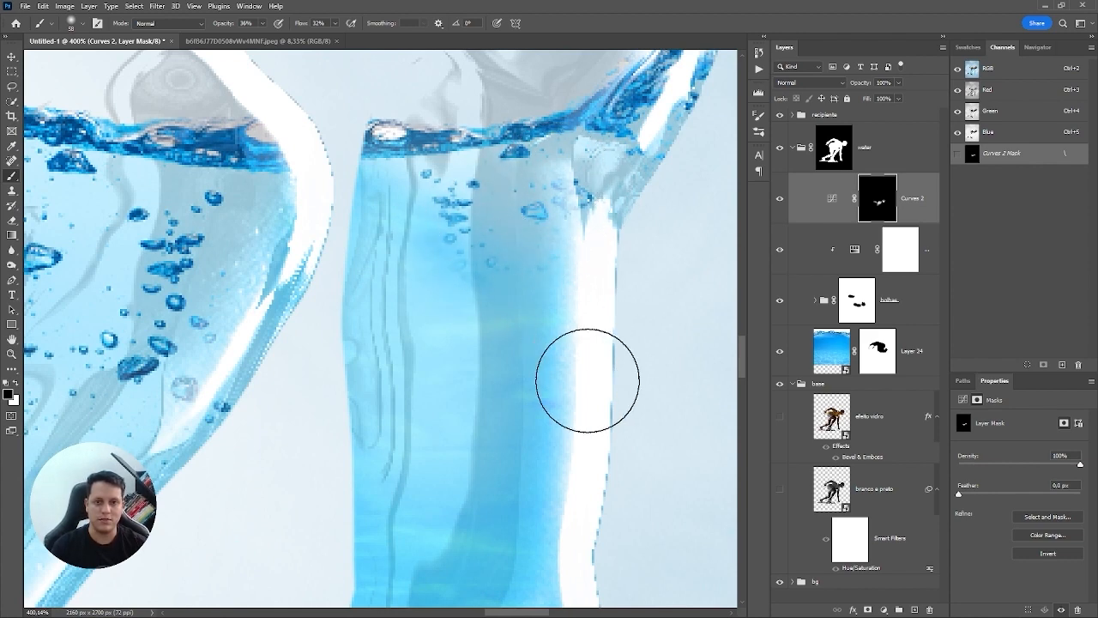
# Step: Touch up the Curves mask on the front arm, and paint white over the front hand and the raised back hand to lighten their water
pyautogui.moveTo(539, 268); pyautogui.dragTo(533, 254)
pyautogui.press('x')
pyautogui.moveTo(557, 333)
pyautogui.mouseDown()
pyautogui.moveTo(580, 333)
pyautogui.moveTo(554, 372)
pyautogui.moveTo(528, 344)
pyautogui.moveTo(511, 431)
pyautogui.mouseUp()
pyautogui.moveTo(530, 286); pyautogui.dragTo(487, 286)
pyautogui.moveTo(533, 506); pyautogui.dragTo(569, 498)
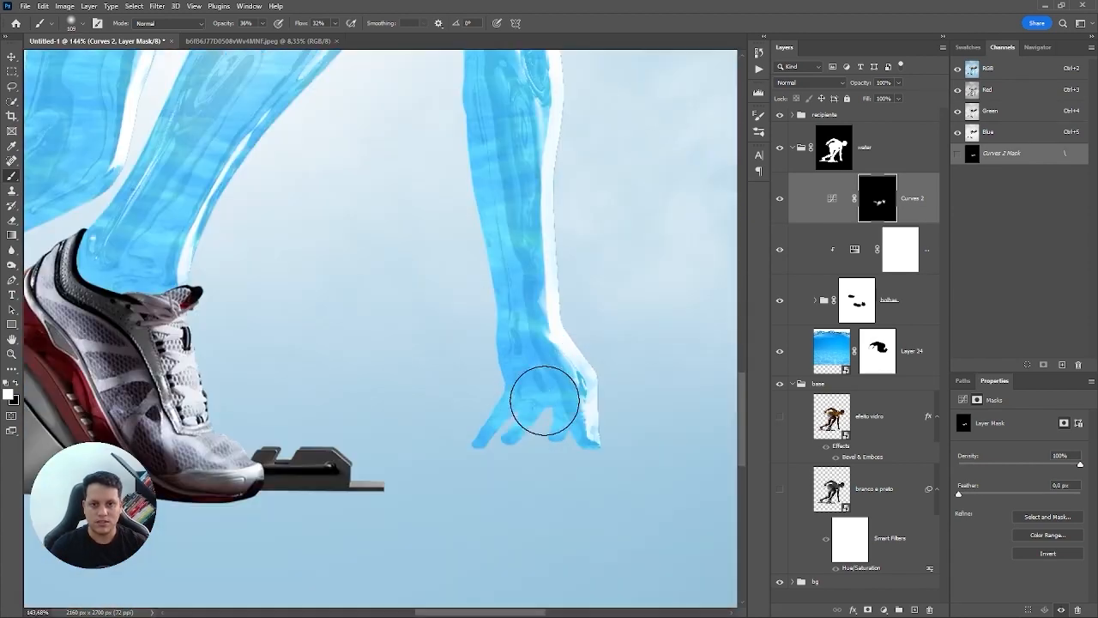
pyautogui.moveTo(546, 402); pyautogui.dragTo(573, 404)
pyautogui.moveTo(548, 465)
pyautogui.mouseDown()
pyautogui.moveTo(519, 467)
pyautogui.moveTo(575, 453)
pyautogui.moveTo(525, 439)
pyautogui.moveTo(543, 446)
pyautogui.moveTo(591, 399)
pyautogui.mouseUp()
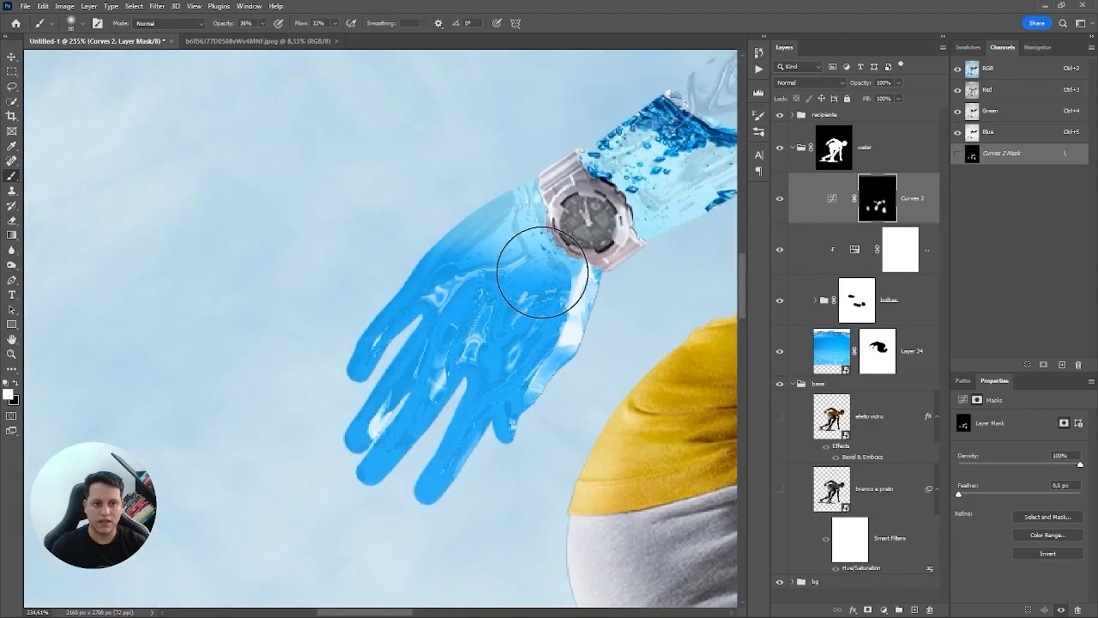
pyautogui.moveTo(527, 257)
pyautogui.mouseDown()
pyautogui.moveTo(589, 272)
pyautogui.moveTo(581, 282)
pyautogui.moveTo(570, 241)
pyautogui.moveTo(542, 230)
pyautogui.moveTo(372, 406)
pyautogui.moveTo(505, 316)
pyautogui.moveTo(530, 364)
pyautogui.moveTo(553, 323)
pyautogui.moveTo(441, 462)
pyautogui.moveTo(472, 369)
pyautogui.moveTo(427, 291)
pyautogui.moveTo(489, 226)
pyautogui.moveTo(628, 224)
pyautogui.moveTo(596, 285)
pyautogui.moveTo(489, 390)
pyautogui.mouseUp()
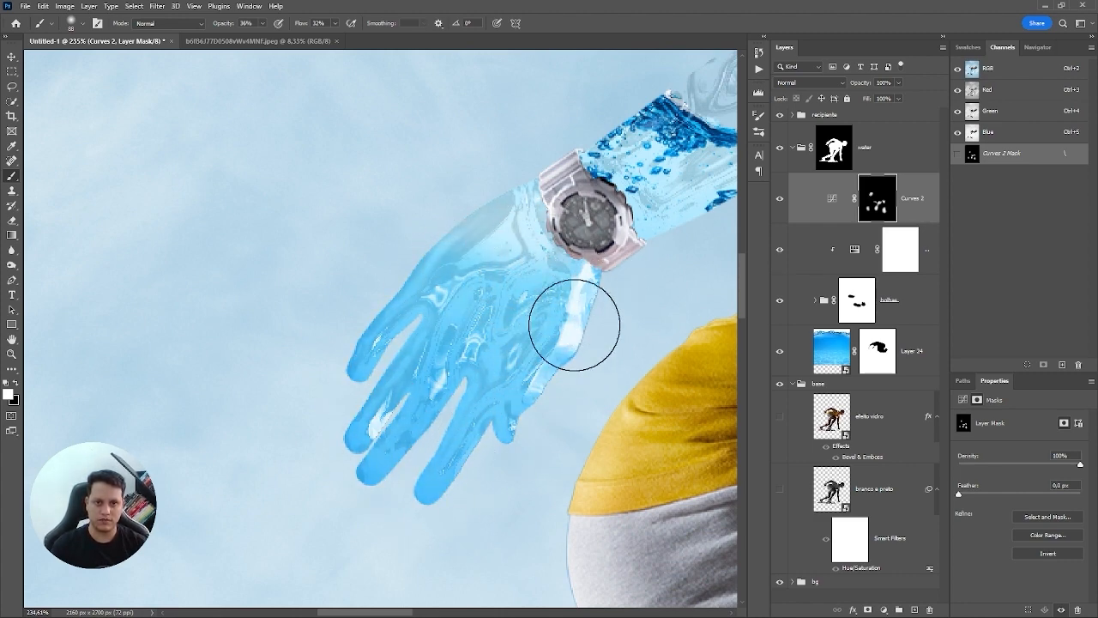
pyautogui.hotkey('ctrl', '0')
# Step: Add a muted blue solid color fill in the water group and move it beneath the ocean layer
pyautogui.click(823, 384)
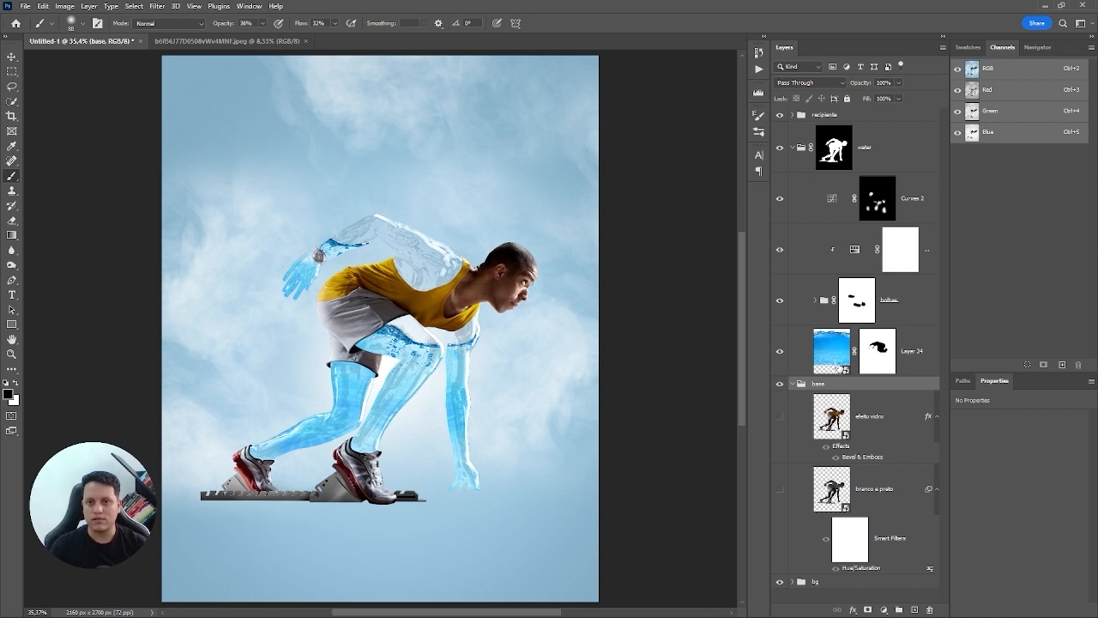
pyautogui.click(837, 364)
pyautogui.click(884, 609)
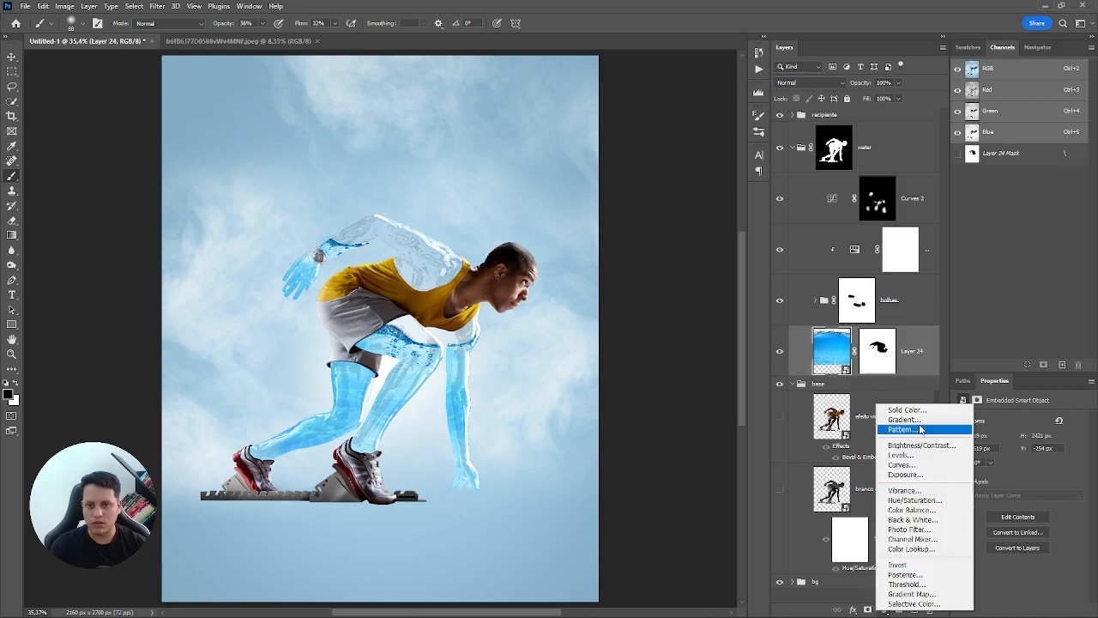
pyautogui.click(897, 414)
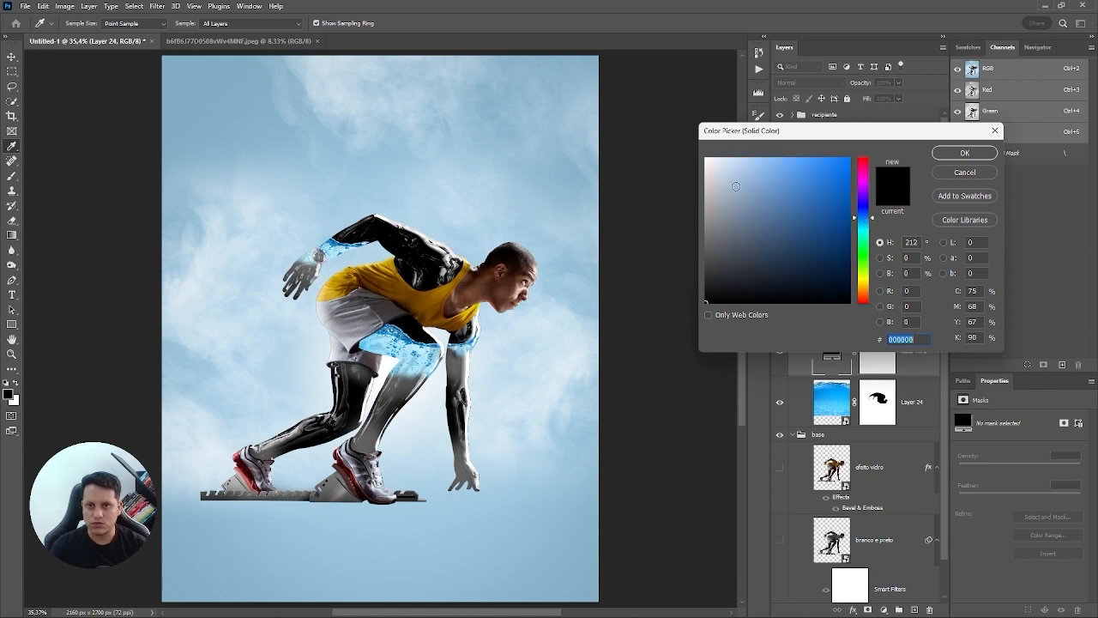
pyautogui.click(731, 182)
pyautogui.click(964, 152)
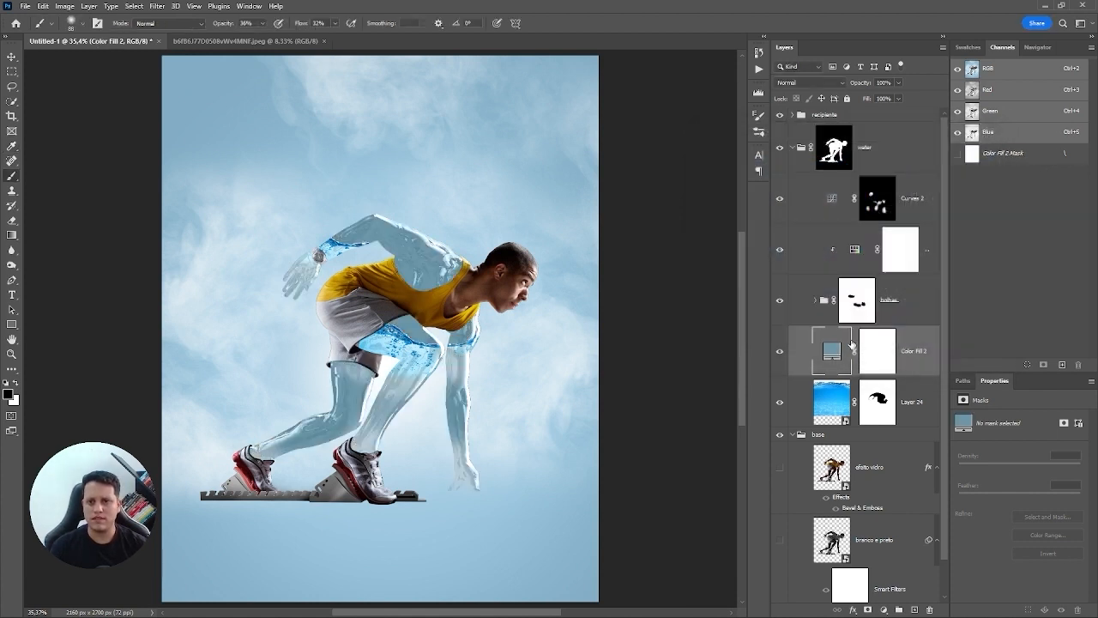
pyautogui.moveTo(815, 412); pyautogui.dragTo(824, 331)
pyautogui.click(819, 405)
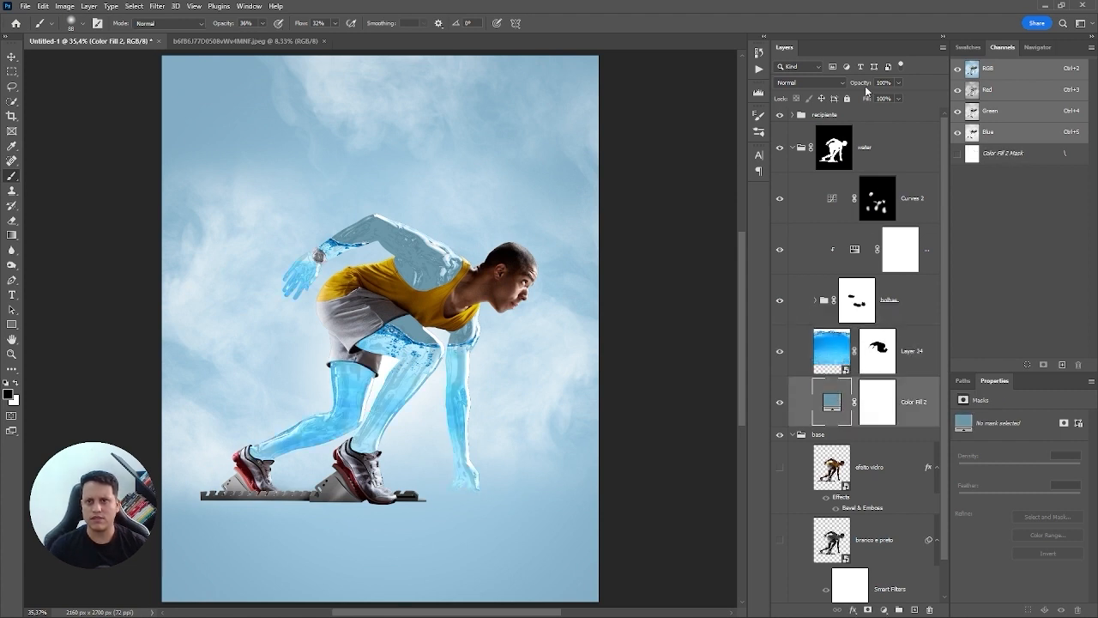
# Step: Set the color fill layer's opacity to 23%, compare the limbs with and without it, and change its color to a more saturated blue
pyautogui.moveTo(864, 83)
pyautogui.mouseDown()
pyautogui.moveTo(850, 86)
pyautogui.moveTo(866, 86)
pyautogui.mouseUp()
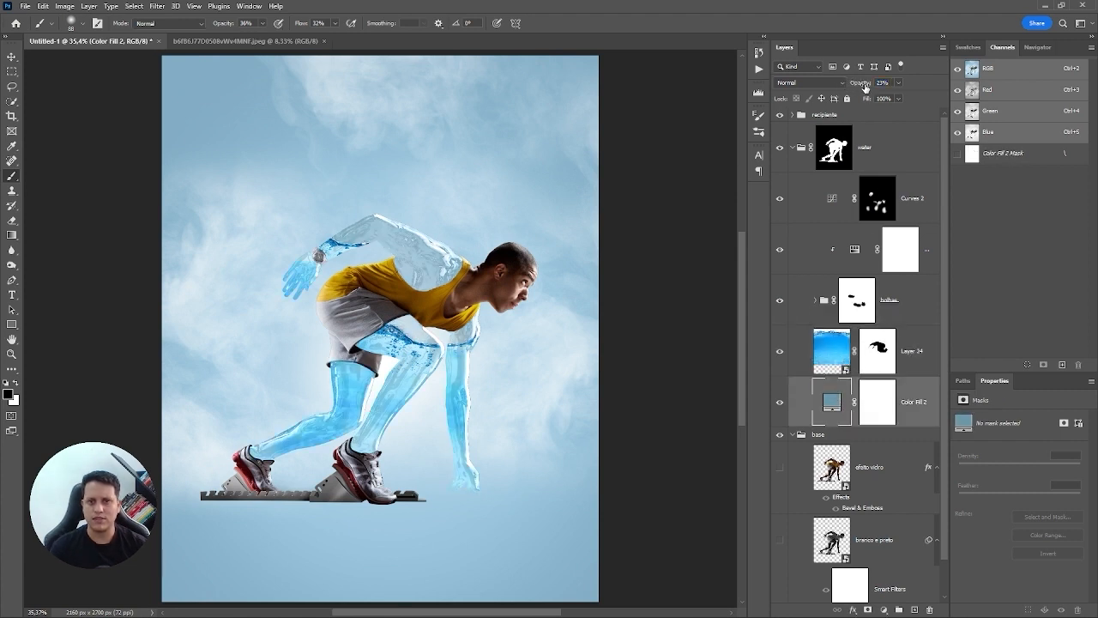
pyautogui.moveTo(410, 246); pyautogui.dragTo(562, 203)
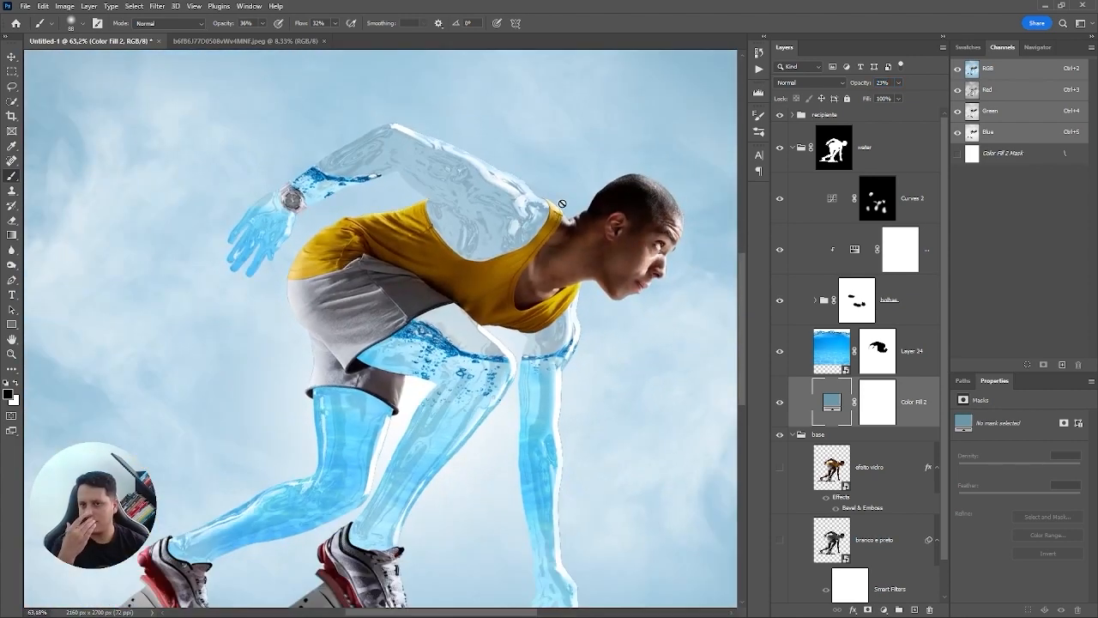
pyautogui.click(780, 403)
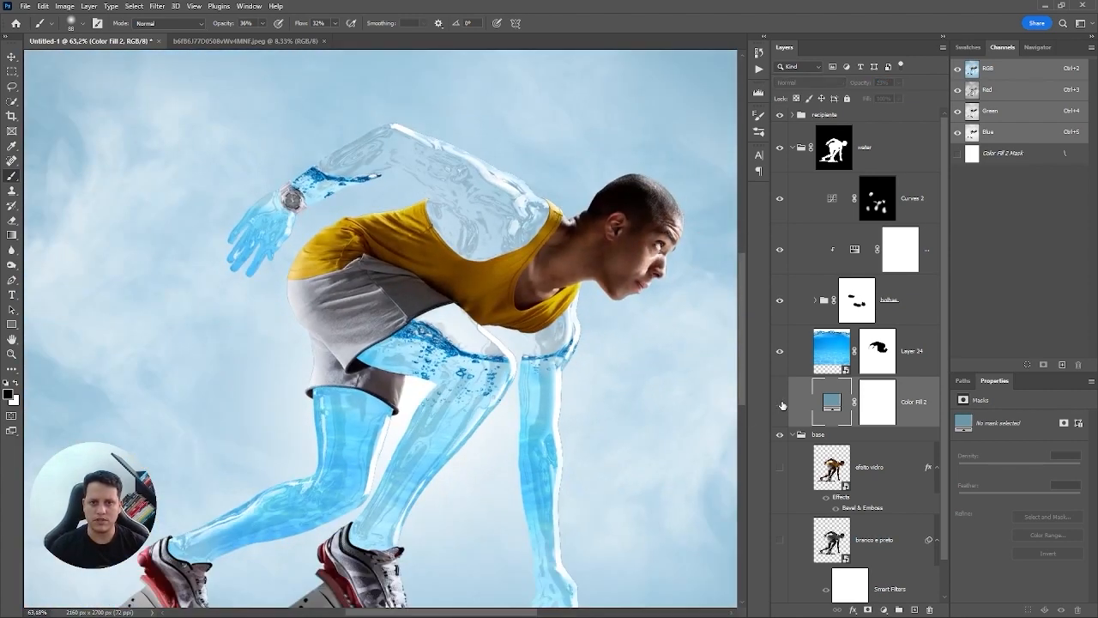
pyautogui.click(780, 404)
pyautogui.click(788, 400)
pyautogui.click(784, 403)
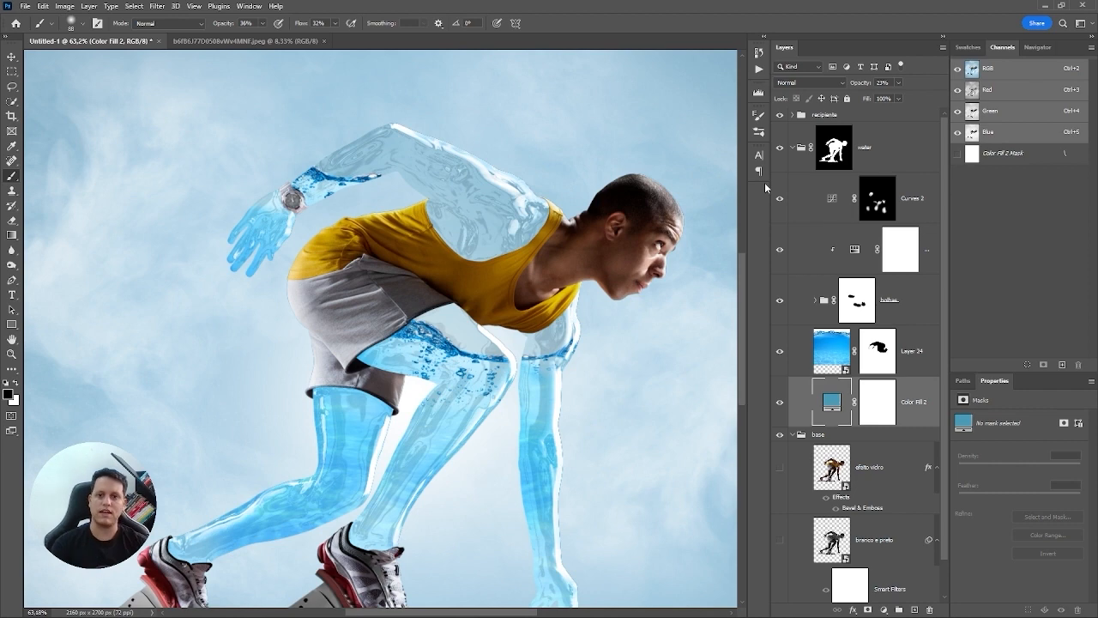
# Step: Collapse the water group and copy its silhouette mask onto the recipiente group
pyautogui.click(845, 157)
pyautogui.hotkey('ctrl', '0')
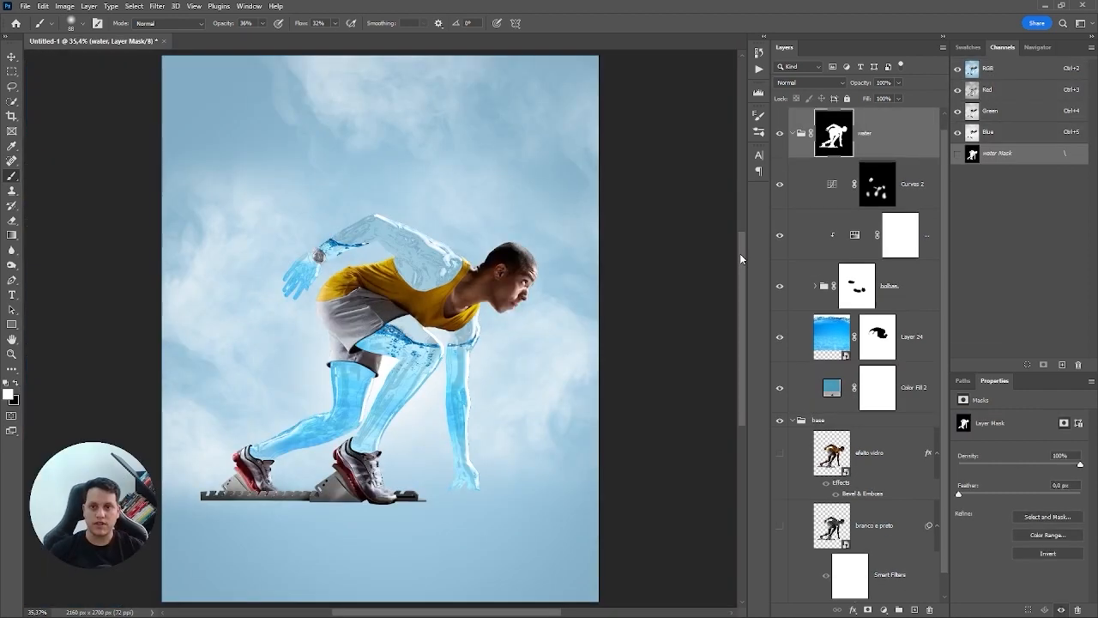
pyautogui.click(793, 133)
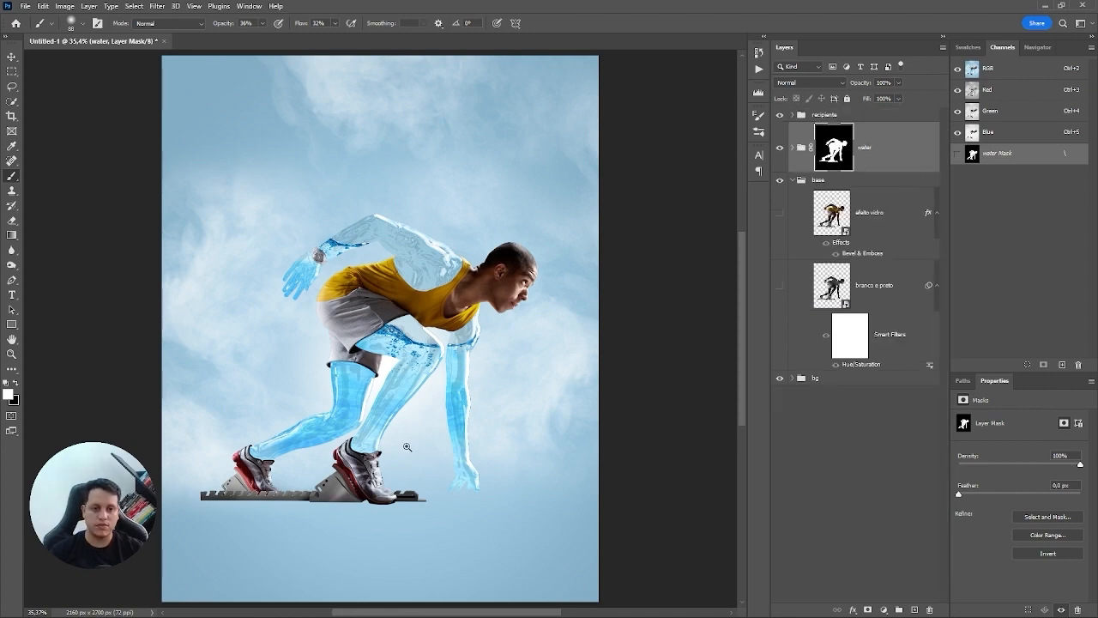
pyautogui.moveTo(387, 418); pyautogui.dragTo(502, 354)
pyautogui.moveTo(525, 310); pyautogui.dragTo(500, 338)
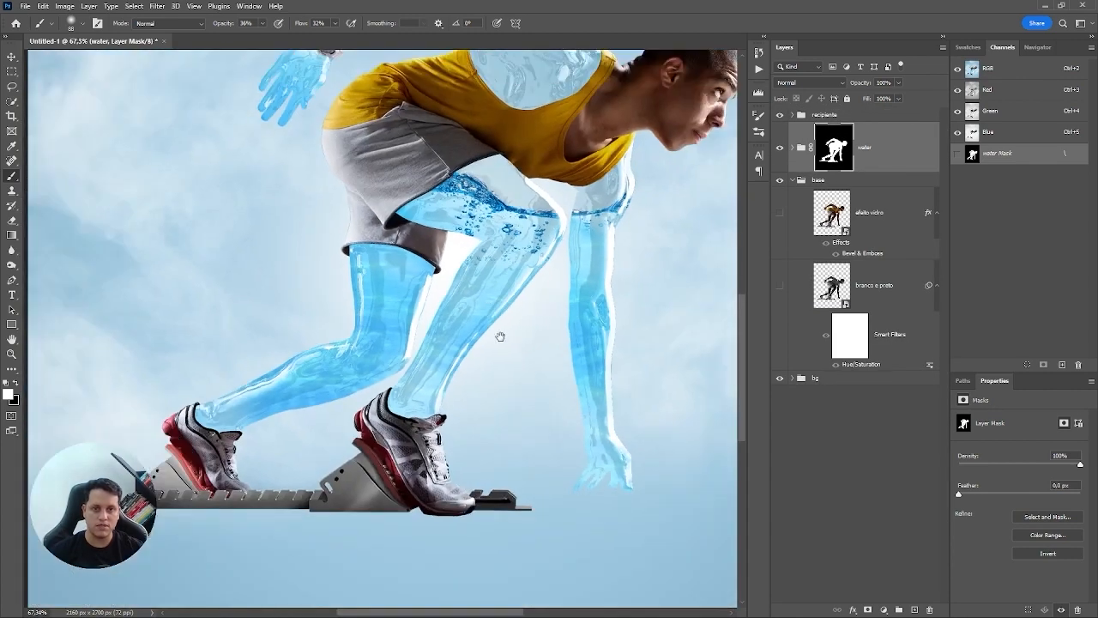
pyautogui.click(779, 116)
pyautogui.click(780, 116)
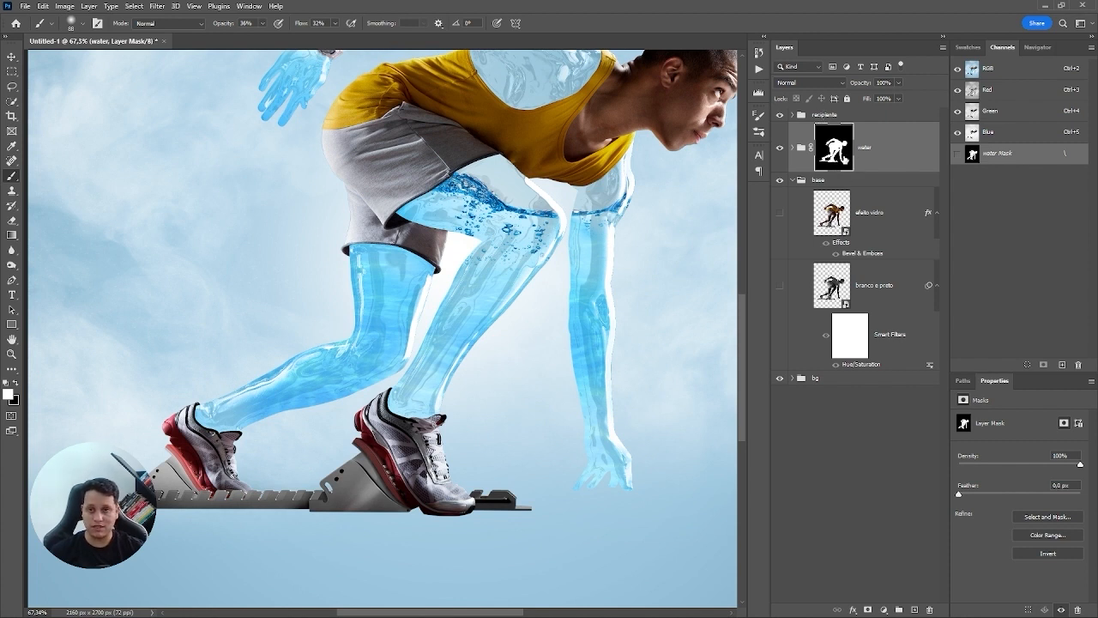
pyautogui.moveTo(835, 133); pyautogui.dragTo(839, 115)
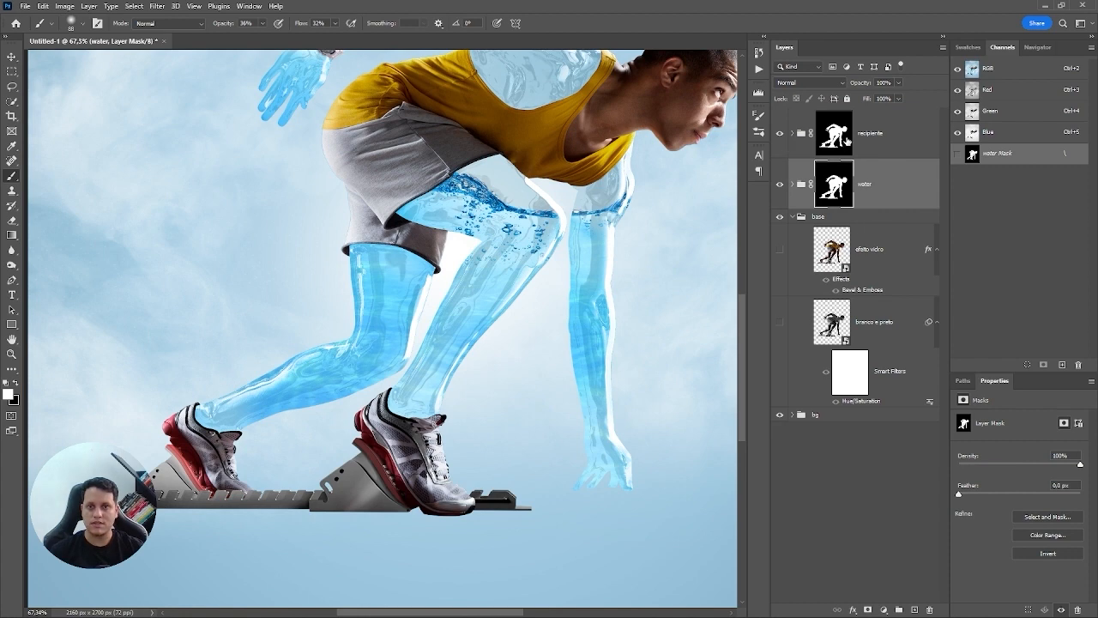
# Step: Add a Curves adjustment above atleta base in the recipiente group and shape it into a brightening S-curve
pyautogui.click(793, 134)
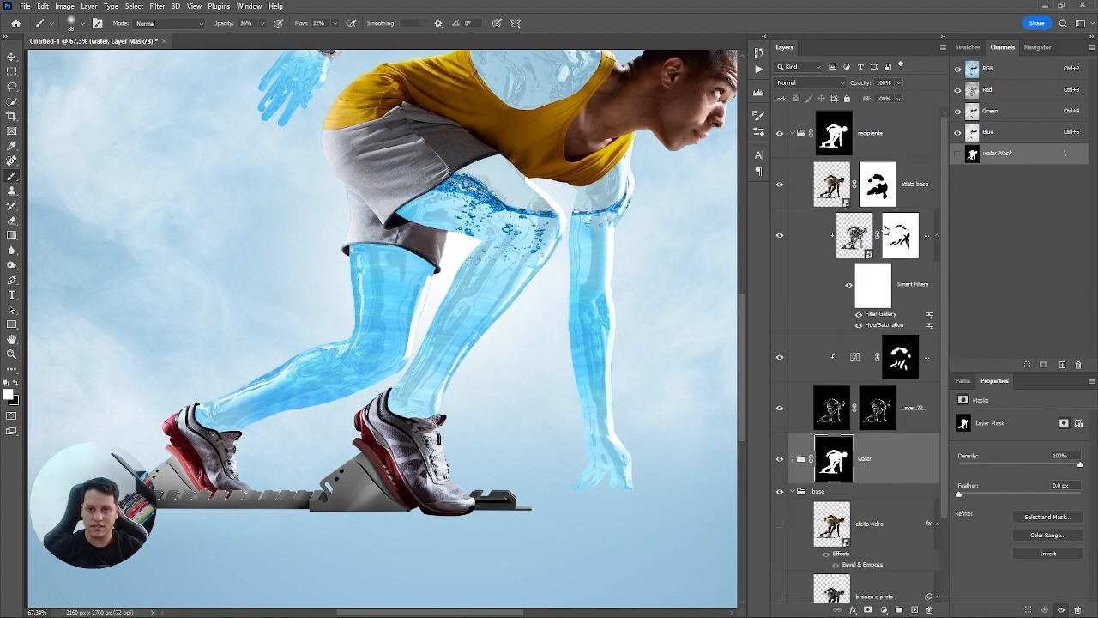
pyautogui.click(797, 134)
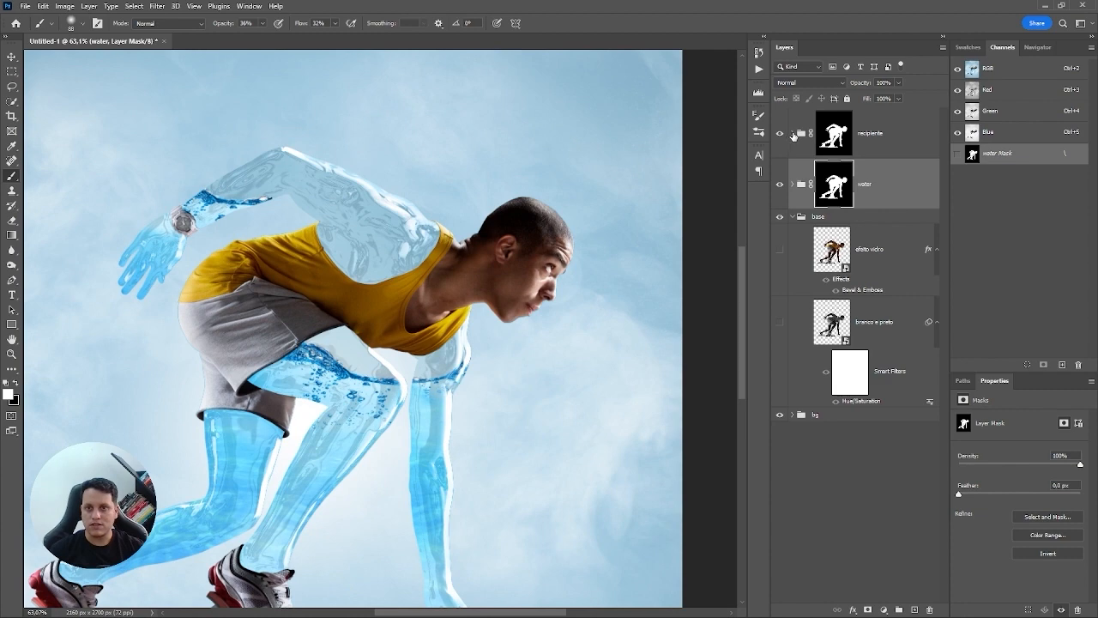
pyautogui.click(793, 134)
pyautogui.click(914, 183)
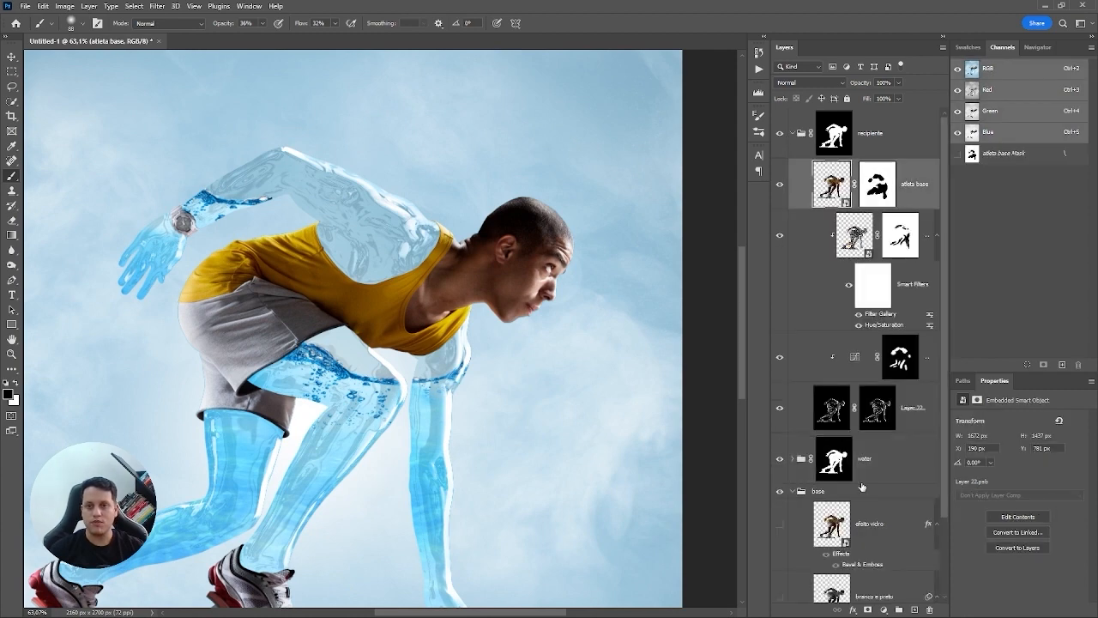
pyautogui.click(884, 609)
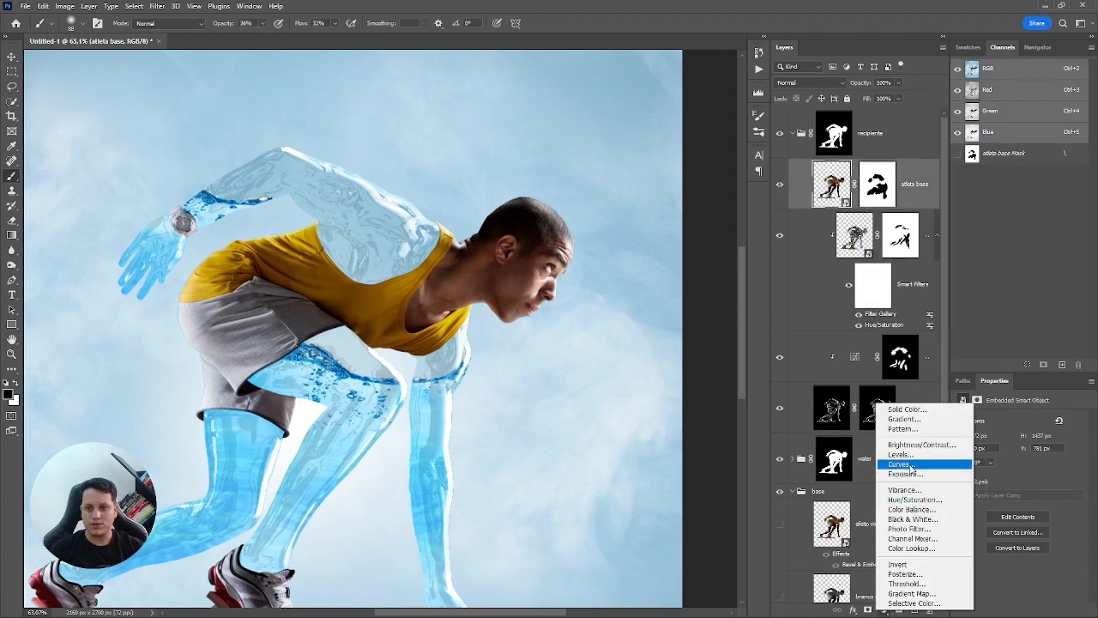
pyautogui.click(900, 464)
pyautogui.moveTo(1035, 490)
pyautogui.mouseDown()
pyautogui.moveTo(1023, 474)
pyautogui.moveTo(1010, 514)
pyautogui.moveTo(1027, 488)
pyautogui.mouseUp()
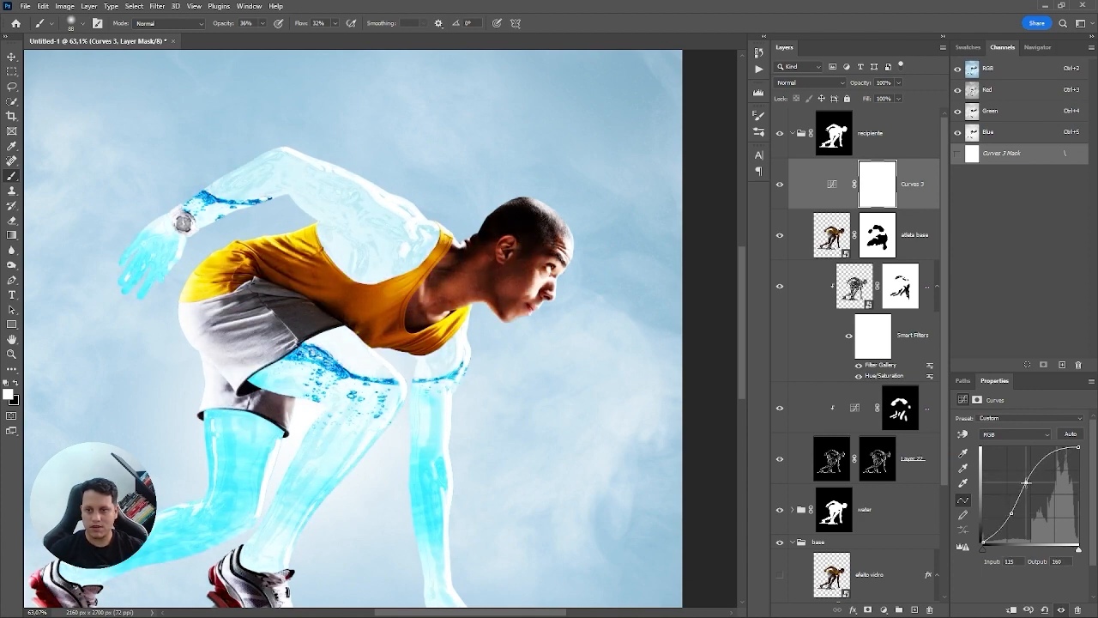
# Step: Invert the new Curves mask to black and paint white along the front thigh and knee to bring back highlights
pyautogui.click(888, 189)
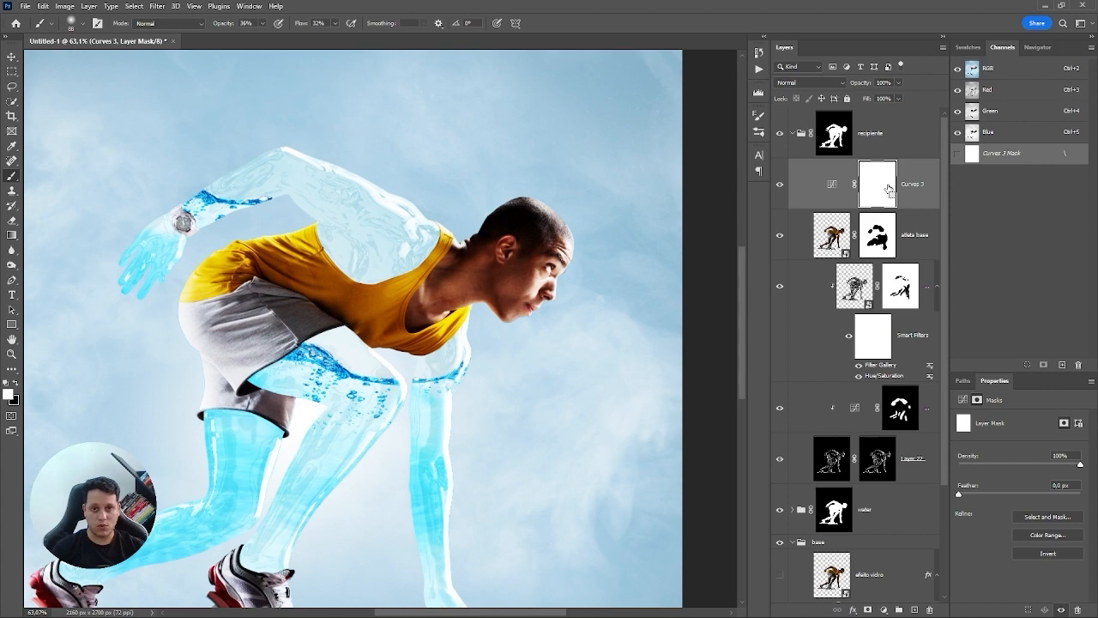
pyautogui.hotkey('ctrl', 'i')
pyautogui.keyDown('ctrl'); pyautogui.click(494, 367); pyautogui.keyUp('ctrl')
pyautogui.moveTo(488, 307); pyautogui.dragTo(484, 118)
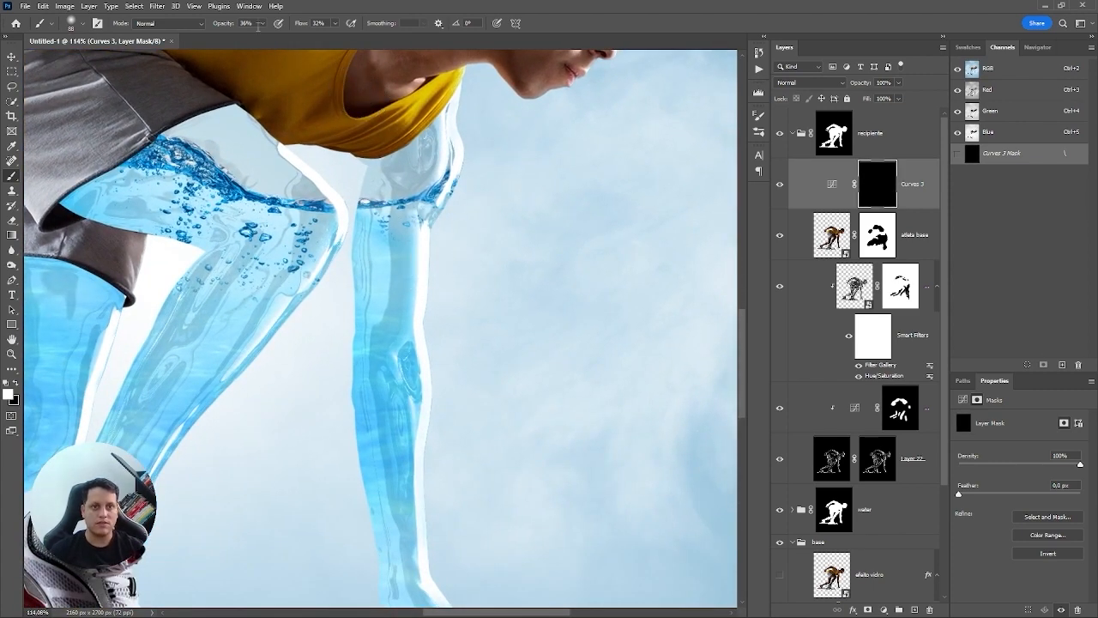
pyautogui.keyDown('alt'); pyautogui.rightClick(313, 197); pyautogui.keyUp('alt')
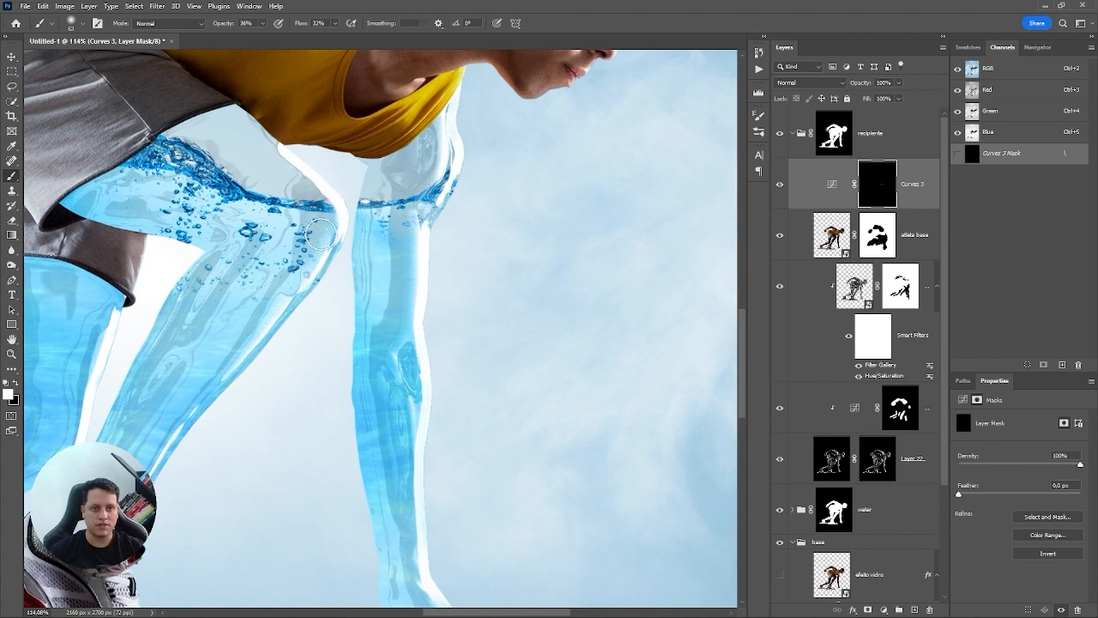
pyautogui.moveTo(291, 148); pyautogui.dragTo(296, 303)
pyautogui.press('[')
pyautogui.press('[')
pyautogui.press('[')
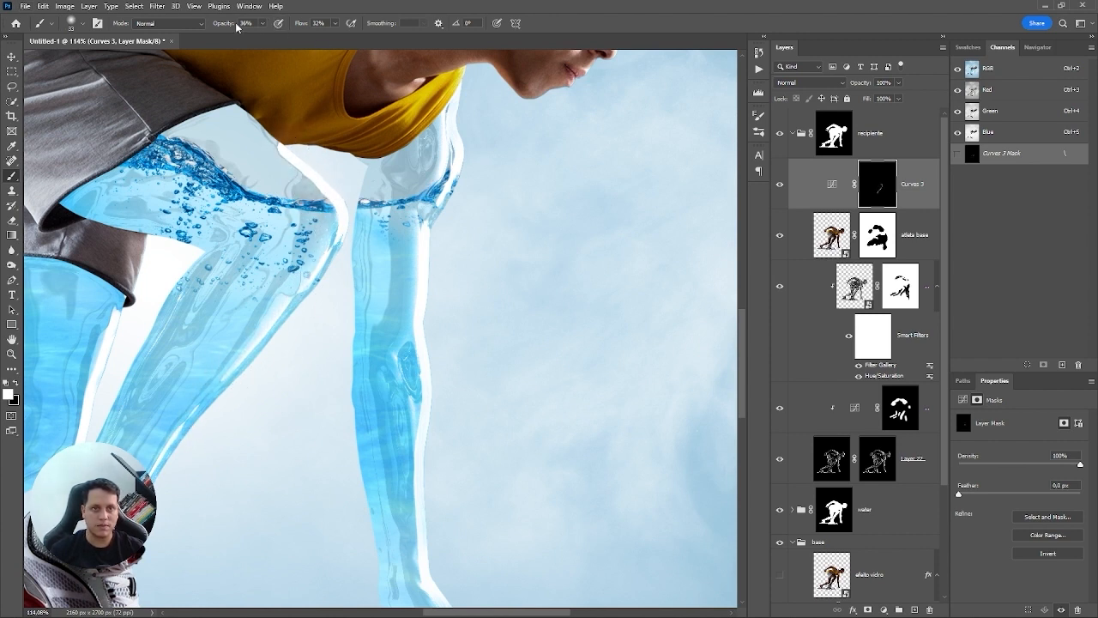
# Step: Raise the brush opacity to 64% and paint highlights on the Curves mask along the front leg from knee to shin
pyautogui.moveTo(180, 353); pyautogui.dragTo(130, 410)
pyautogui.hotkey('ctrl', 'z')
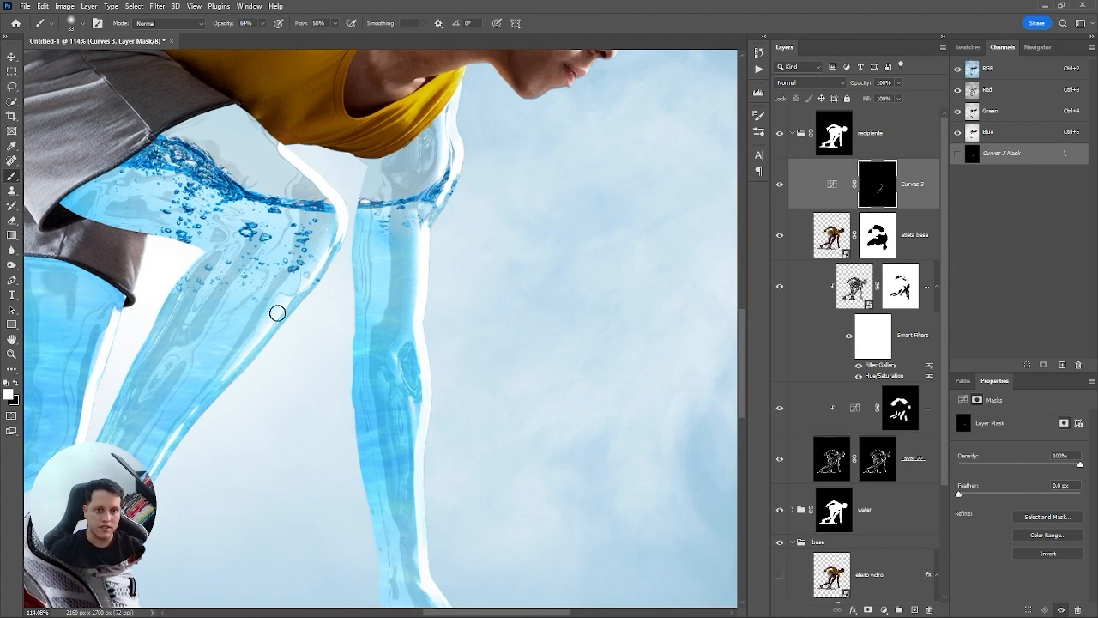
pyautogui.moveTo(277, 313)
pyautogui.mouseDown()
pyautogui.moveTo(189, 411)
pyautogui.moveTo(335, 227)
pyautogui.mouseUp()
pyautogui.moveTo(262, 244); pyautogui.dragTo(197, 344)
pyautogui.moveTo(254, 202); pyautogui.dragTo(349, 333)
pyautogui.moveTo(342, 267)
pyautogui.mouseDown()
pyautogui.moveTo(263, 416)
pyautogui.moveTo(192, 472)
pyautogui.mouseUp()
pyautogui.keyDown('alt'); pyautogui.rightClick(232, 240); pyautogui.keyUp('alt')
pyautogui.moveTo(232, 223); pyautogui.dragTo(232, 255)
pyautogui.moveTo(100, 416)
pyautogui.mouseDown()
pyautogui.moveTo(287, 306)
pyautogui.moveTo(175, 361)
pyautogui.mouseUp()
pyautogui.moveTo(353, 260); pyautogui.dragTo(85, 382)
# Step: Extend the Curves mask highlights over the legs with soft white strokes
pyautogui.moveTo(456, 223)
pyautogui.mouseDown()
pyautogui.moveTo(489, 223)
pyautogui.moveTo(440, 79)
pyautogui.moveTo(427, 74)
pyautogui.mouseUp()
pyautogui.moveTo(581, 237)
pyautogui.mouseDown()
pyautogui.moveTo(446, 229)
pyautogui.moveTo(506, 230)
pyautogui.mouseUp()
pyautogui.moveTo(331, 265); pyautogui.dragTo(309, 317)
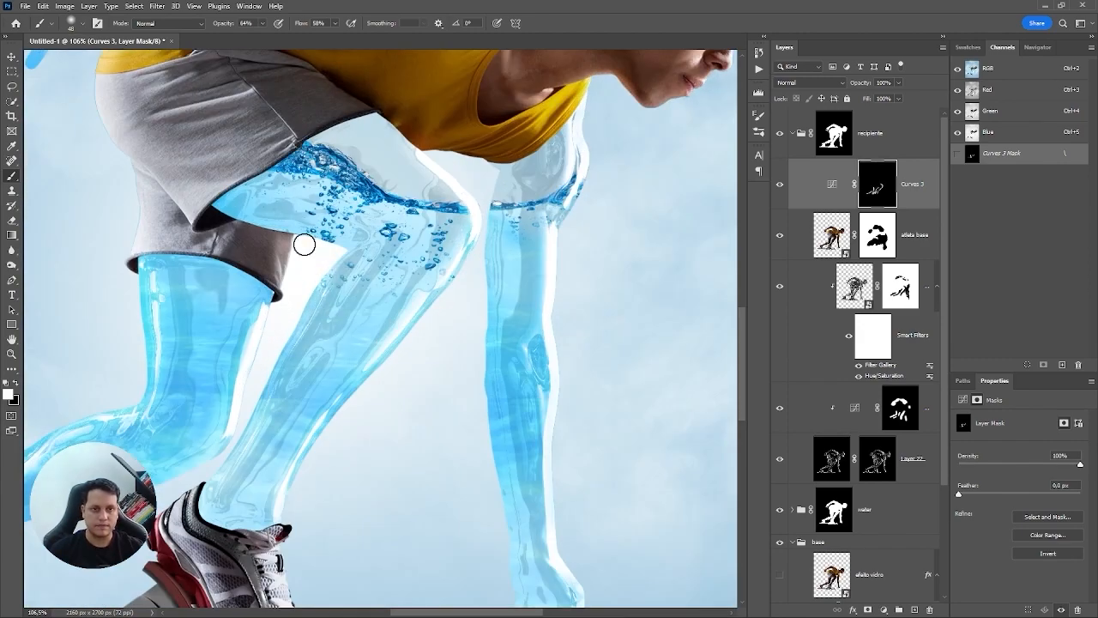
pyautogui.moveTo(257, 111); pyautogui.dragTo(463, 391)
pyautogui.moveTo(221, 311); pyautogui.dragTo(228, 291)
pyautogui.moveTo(366, 148); pyautogui.dragTo(428, 114)
pyautogui.keyDown('alt'); pyautogui.rightClick(349, 191); pyautogui.keyUp('alt')
# Step: Paint highlights on the raised arm and shoulder in the Curves mask, and soften the effect with a large black brush
pyautogui.moveTo(504, 114)
pyautogui.mouseDown()
pyautogui.moveTo(349, 191)
pyautogui.moveTo(530, 231)
pyautogui.moveTo(591, 287)
pyautogui.mouseUp()
pyautogui.moveTo(643, 321); pyautogui.dragTo(628, 329)
pyautogui.moveTo(628, 330); pyautogui.dragTo(483, 249)
pyautogui.press('x')
pyautogui.click(402, 257)
pyautogui.moveTo(567, 327); pyautogui.dragTo(532, 146)
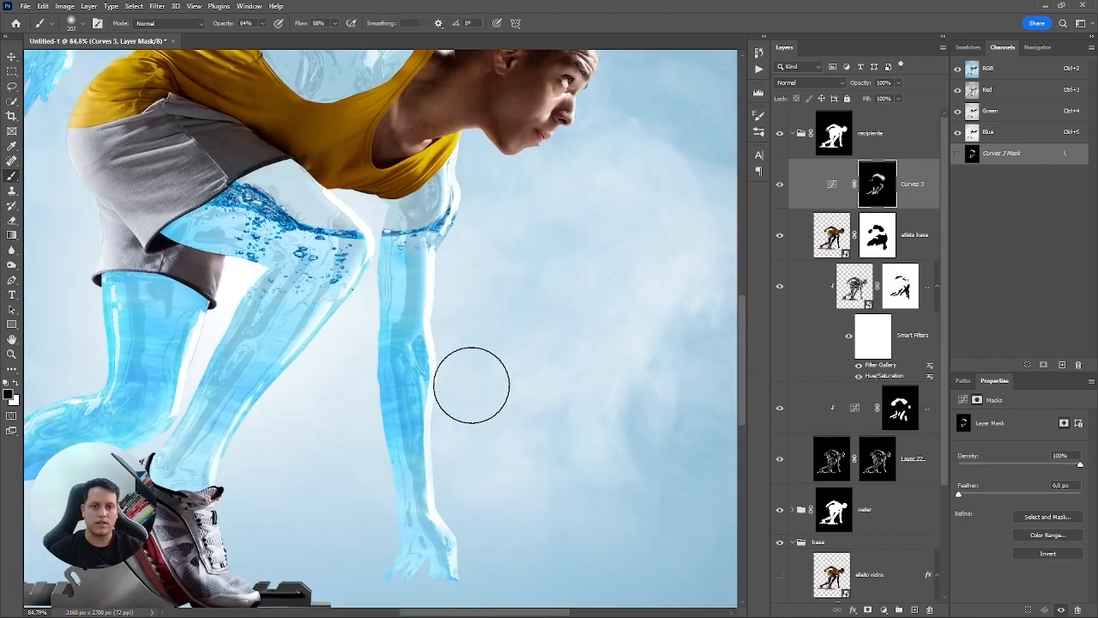
pyautogui.moveTo(471, 385); pyautogui.dragTo(377, 527)
# Step: Paint white with a small brush on the Curves mask to brighten the highlights on the runner's face and neck
pyautogui.moveTo(521, 229); pyautogui.dragTo(554, 235)
pyautogui.keyDown('alt'); pyautogui.rightClick(486, 225); pyautogui.keyUp('alt')
pyautogui.press('x')
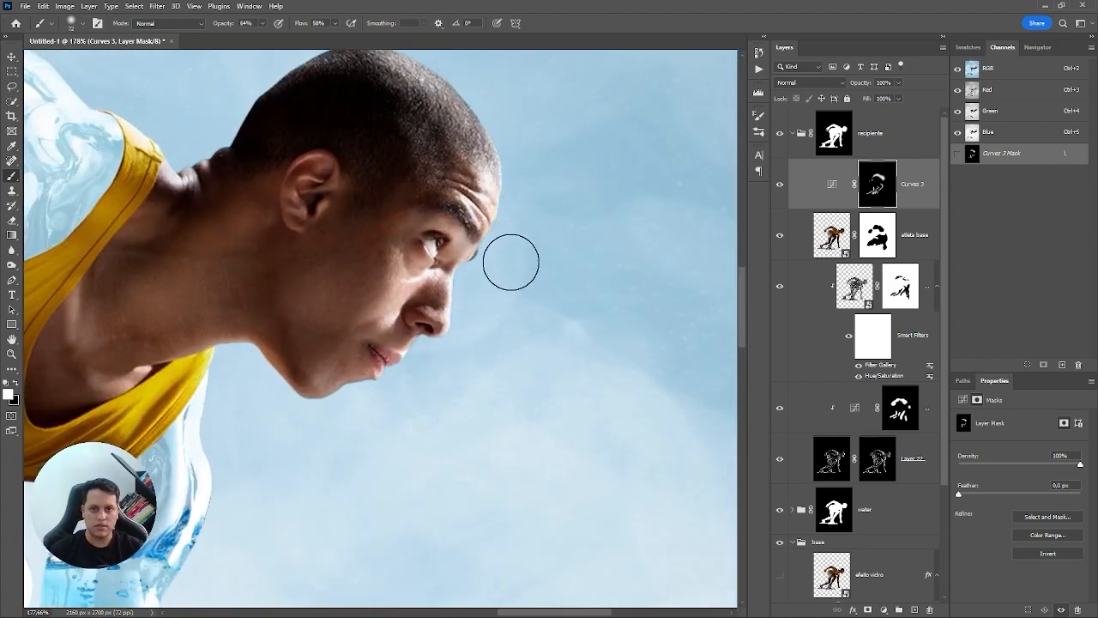
pyautogui.keyDown('alt'); pyautogui.rightClick(503, 191); pyautogui.keyUp('alt')
pyautogui.moveTo(464, 289)
pyautogui.mouseDown()
pyautogui.moveTo(412, 355)
pyautogui.moveTo(392, 319)
pyautogui.moveTo(397, 272)
pyautogui.mouseUp()
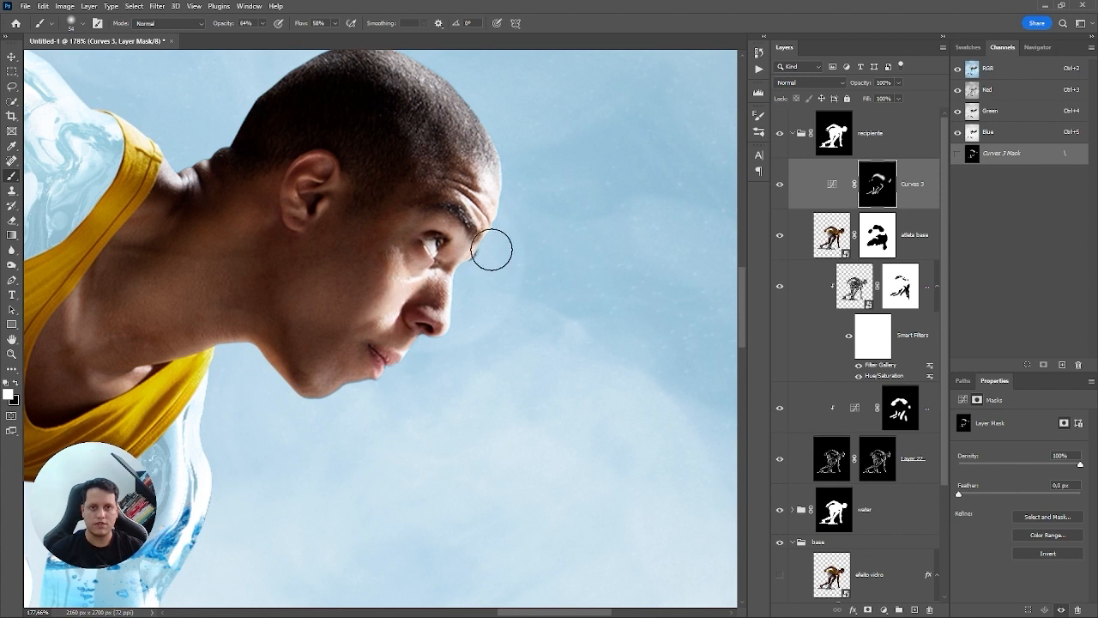
pyautogui.moveTo(233, 380)
pyautogui.mouseDown()
pyautogui.moveTo(383, 254)
pyautogui.moveTo(319, 270)
pyautogui.moveTo(365, 250)
pyautogui.moveTo(344, 285)
pyautogui.mouseUp()
# Step: Brighten the folds and edges of the yellow tank top on the Curves mask, and soften the clothing highlights with a large black brush
pyautogui.keyDown('alt'); pyautogui.rightClick(371, 245); pyautogui.keyUp('alt')
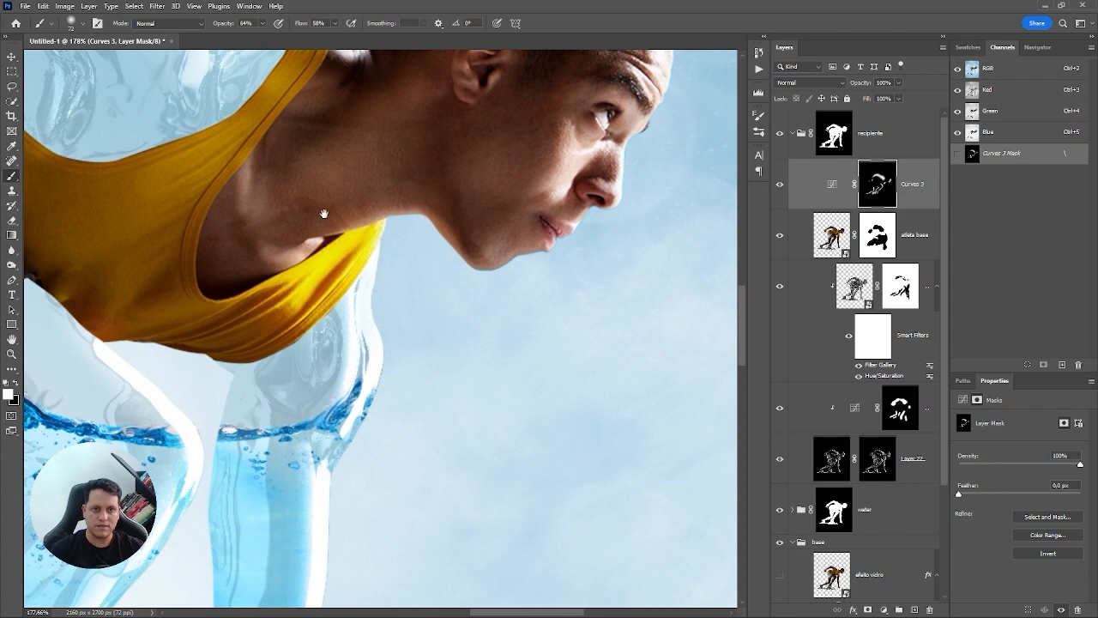
pyautogui.moveTo(323, 214); pyautogui.dragTo(333, 368)
pyautogui.moveTo(335, 167)
pyautogui.mouseDown()
pyautogui.moveTo(374, 196)
pyautogui.moveTo(333, 197)
pyautogui.mouseUp()
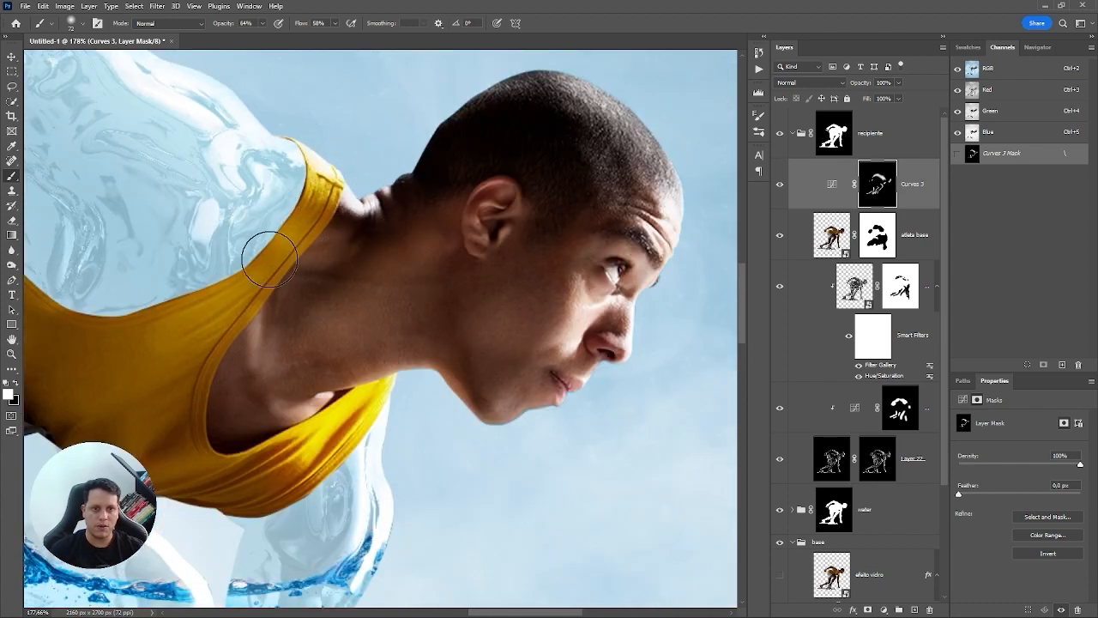
pyautogui.moveTo(263, 248); pyautogui.dragTo(178, 345)
pyautogui.keyDown('alt'); pyautogui.rightClick(248, 350); pyautogui.keyUp('alt')
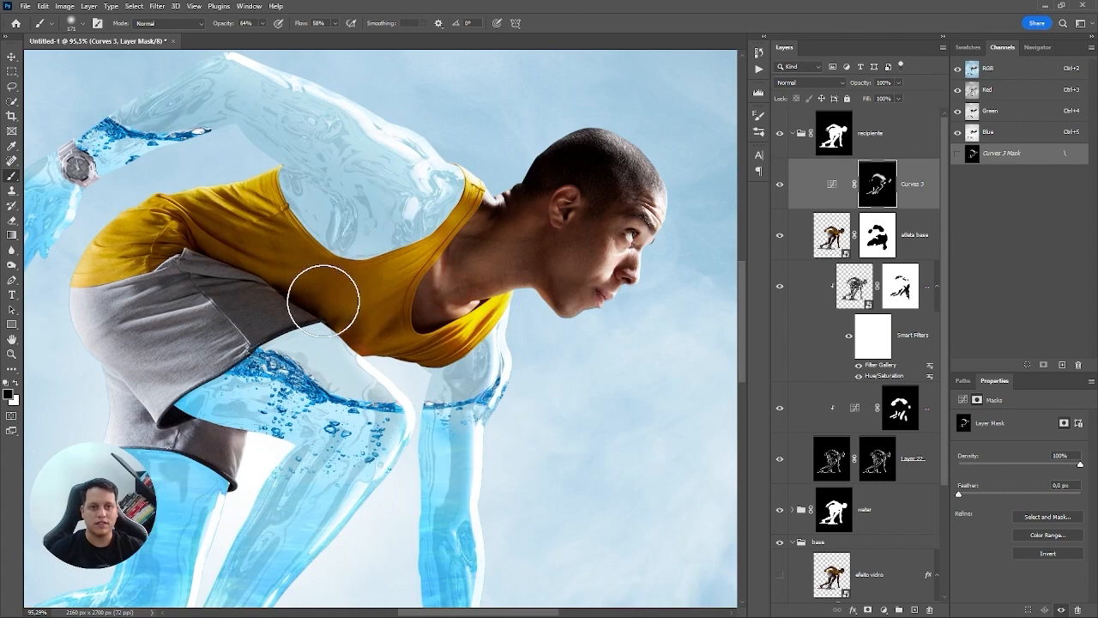
pyautogui.moveTo(324, 300); pyautogui.dragTo(94, 269)
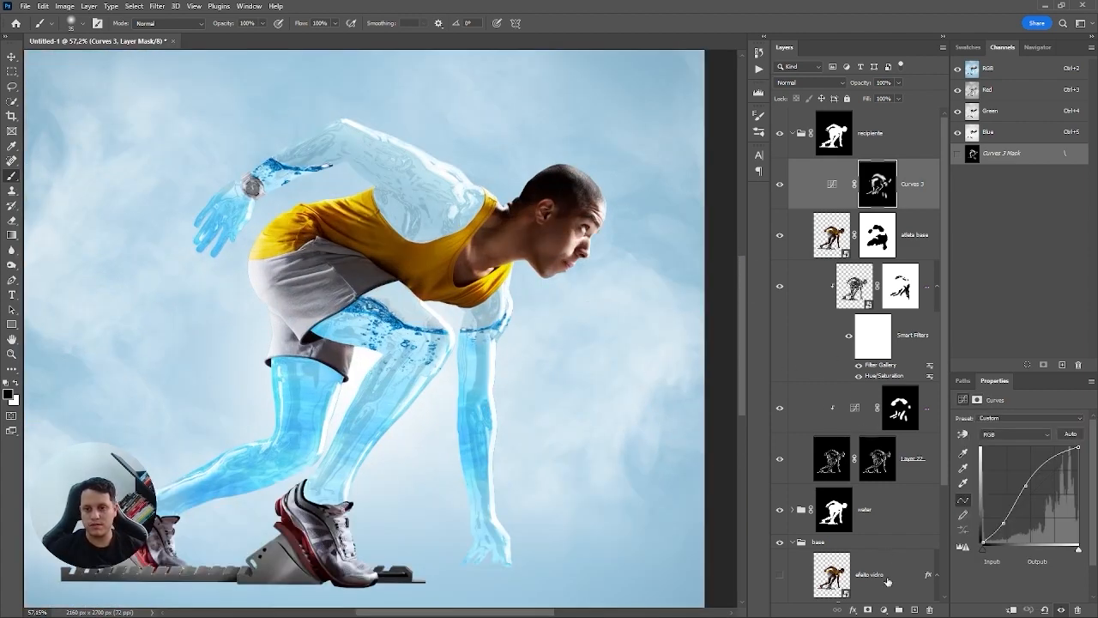
# Step: Add a second Curves adjustment above the first, lowering the white point output to 151 and bending the midtones down to darken
pyautogui.click(885, 610)
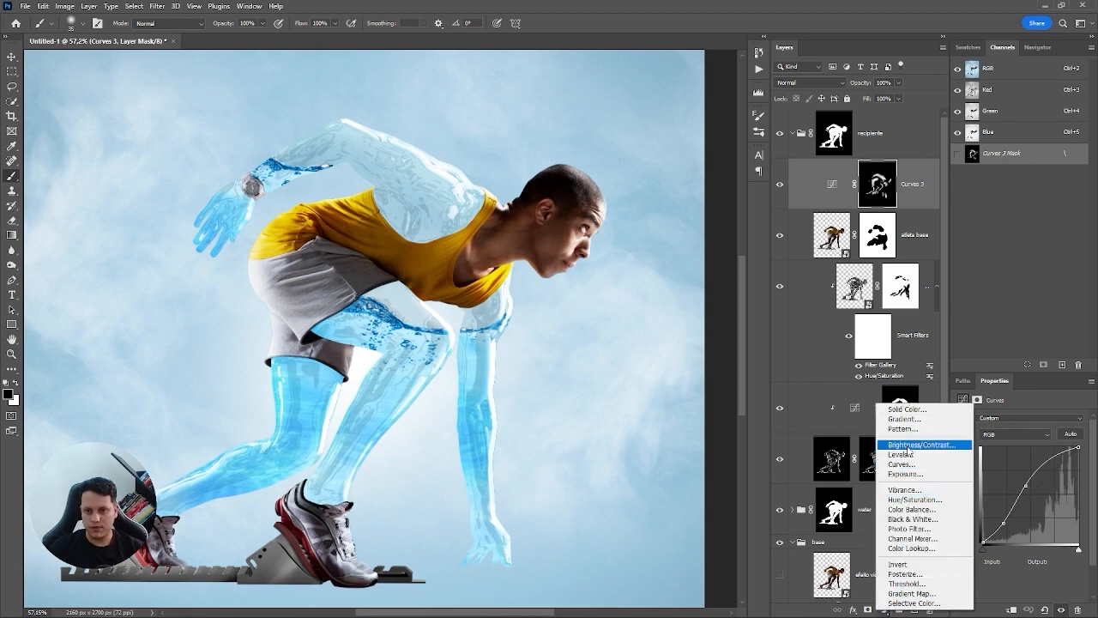
pyautogui.click(901, 463)
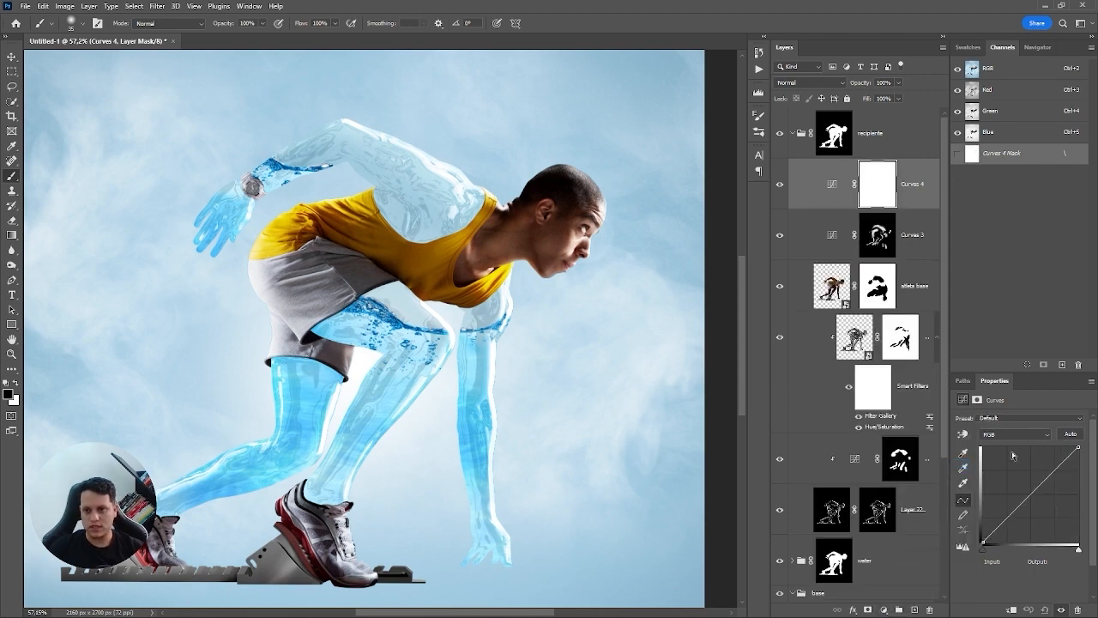
pyautogui.moveTo(1080, 447); pyautogui.dragTo(1091, 488)
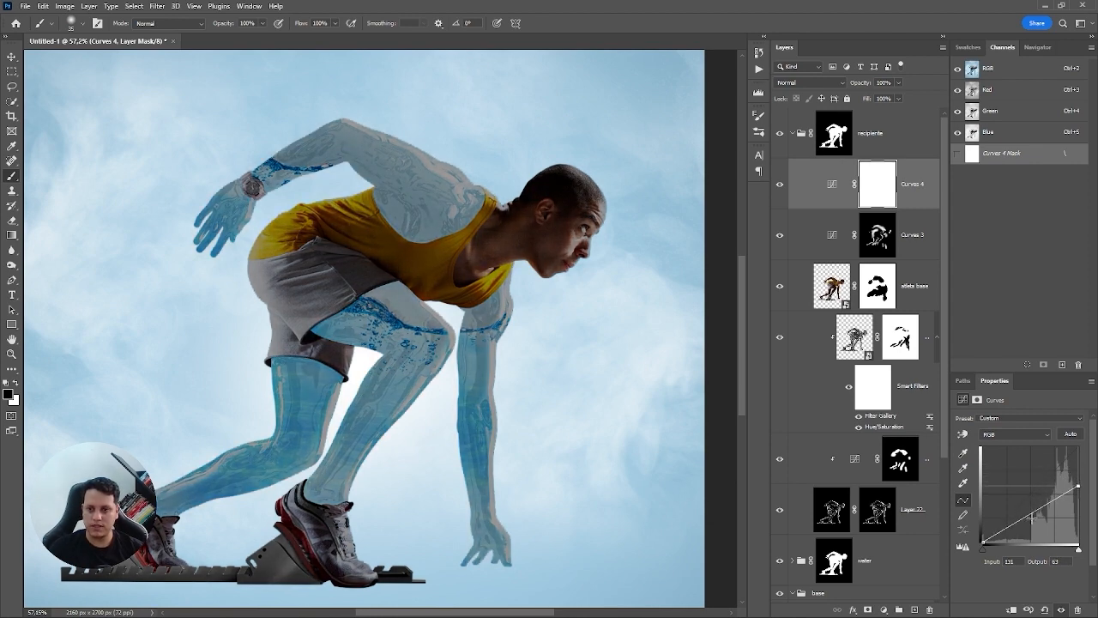
pyautogui.moveTo(1033, 516); pyautogui.dragTo(1042, 515)
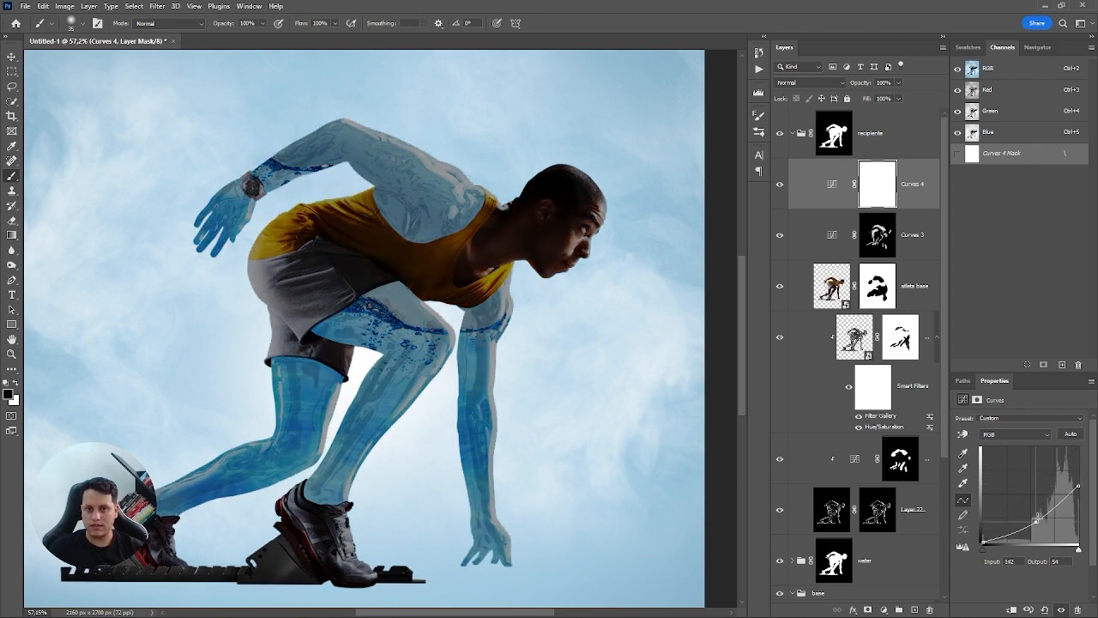
pyautogui.click(1078, 483)
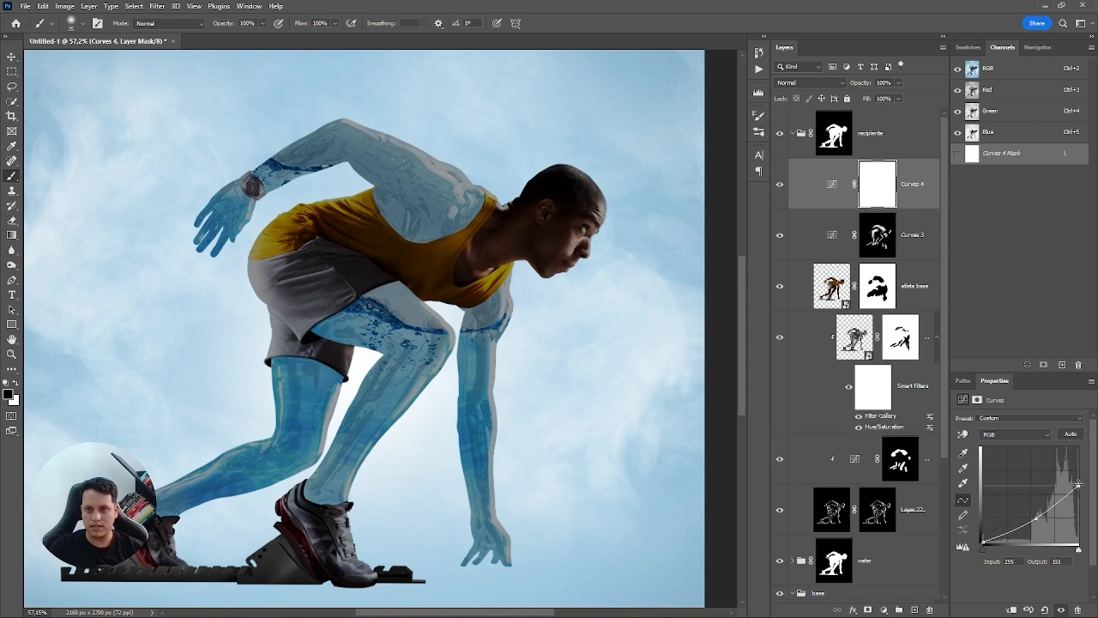
# Step: Move the darkening Curves layer directly below atleta base so that it affects only the glass limbs
pyautogui.click(884, 182)
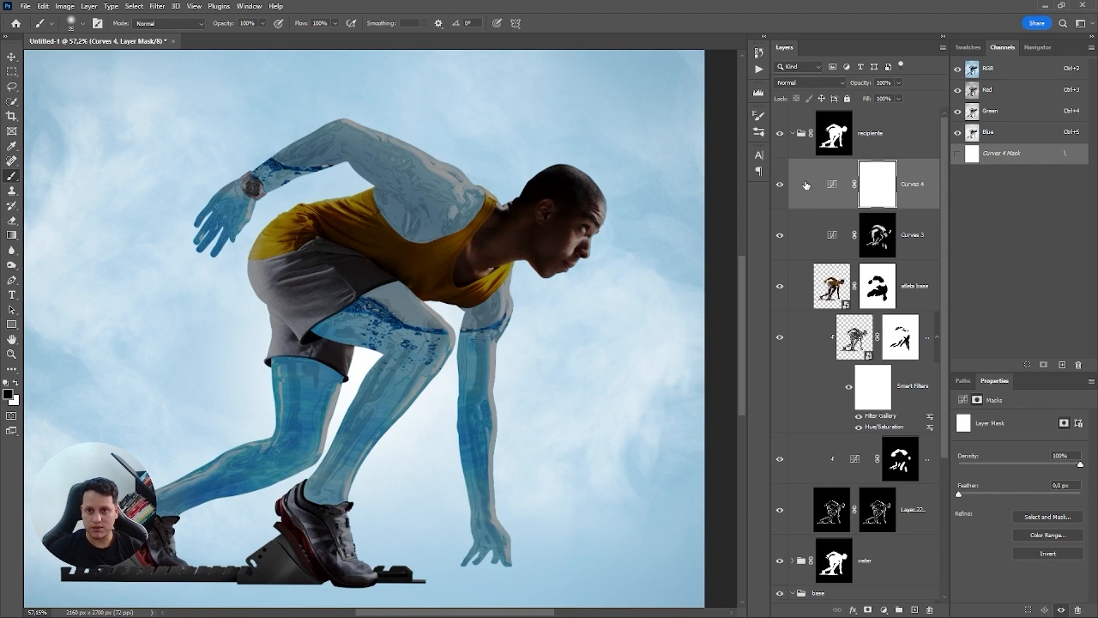
pyautogui.moveTo(807, 196); pyautogui.dragTo(824, 302)
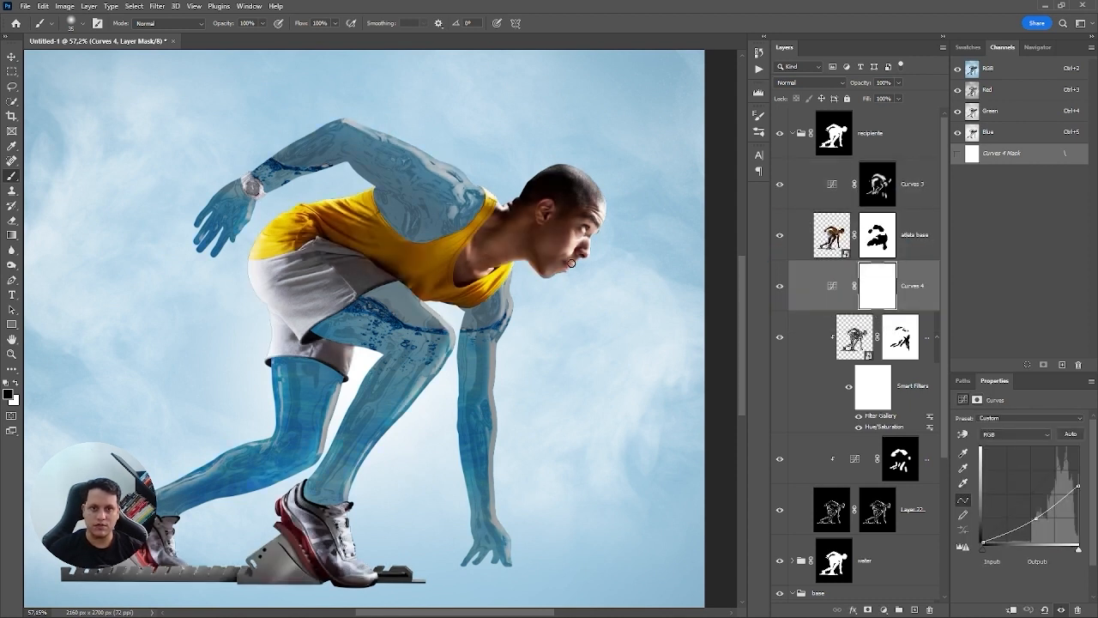
pyautogui.hotkey('ctrl', 'z')
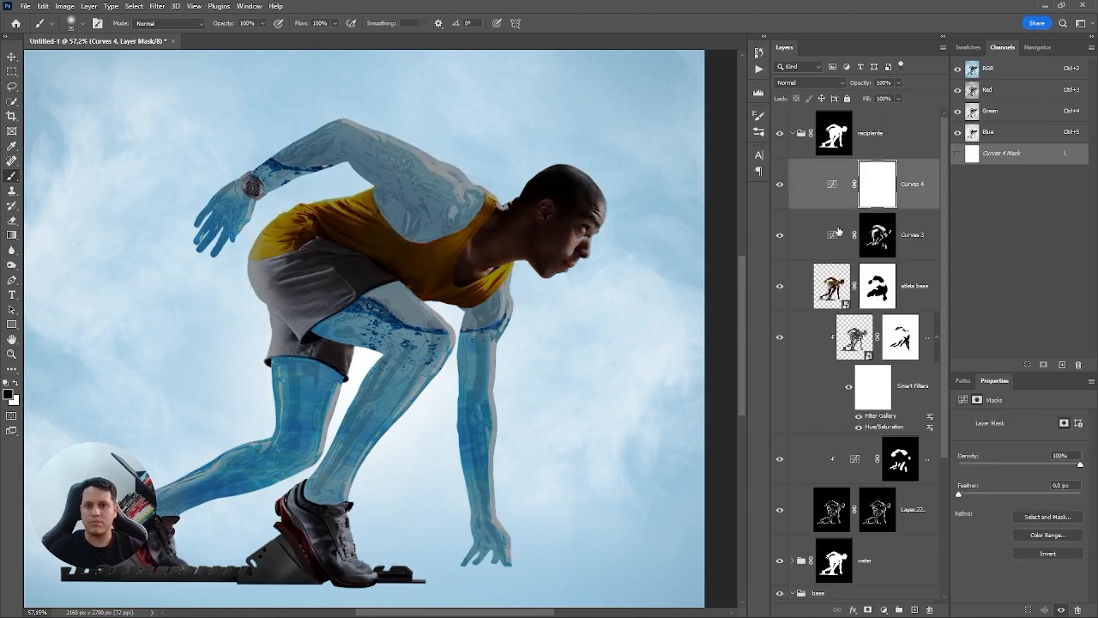
pyautogui.moveTo(805, 193); pyautogui.dragTo(817, 302)
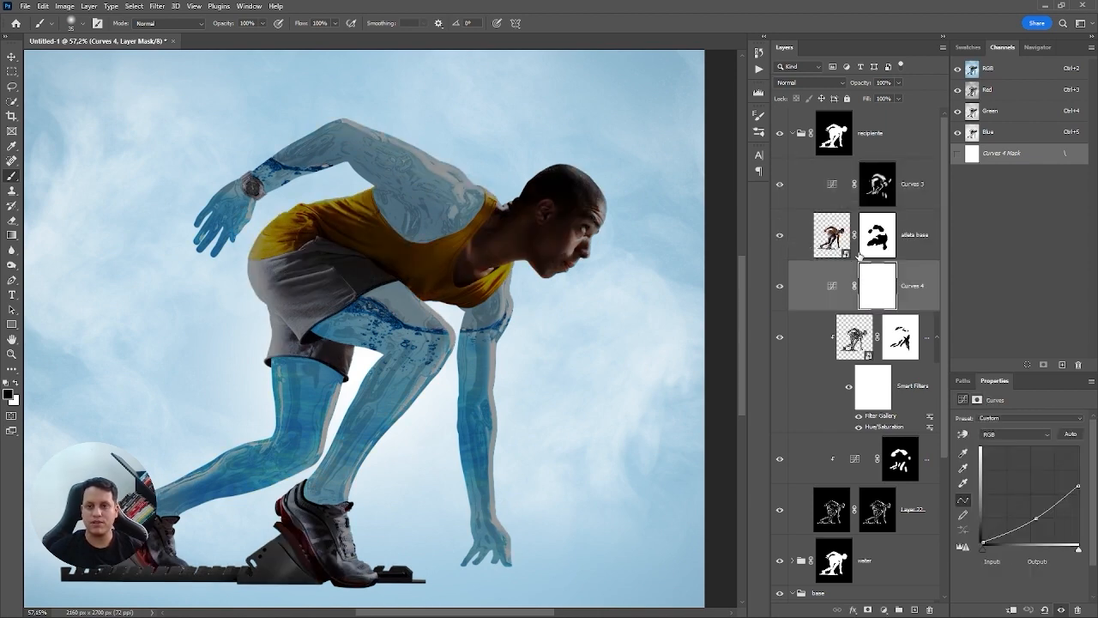
# Step: Set the darkening Curves layer's blend mode to Linear Burn and invert its mask to black
pyautogui.click(886, 292)
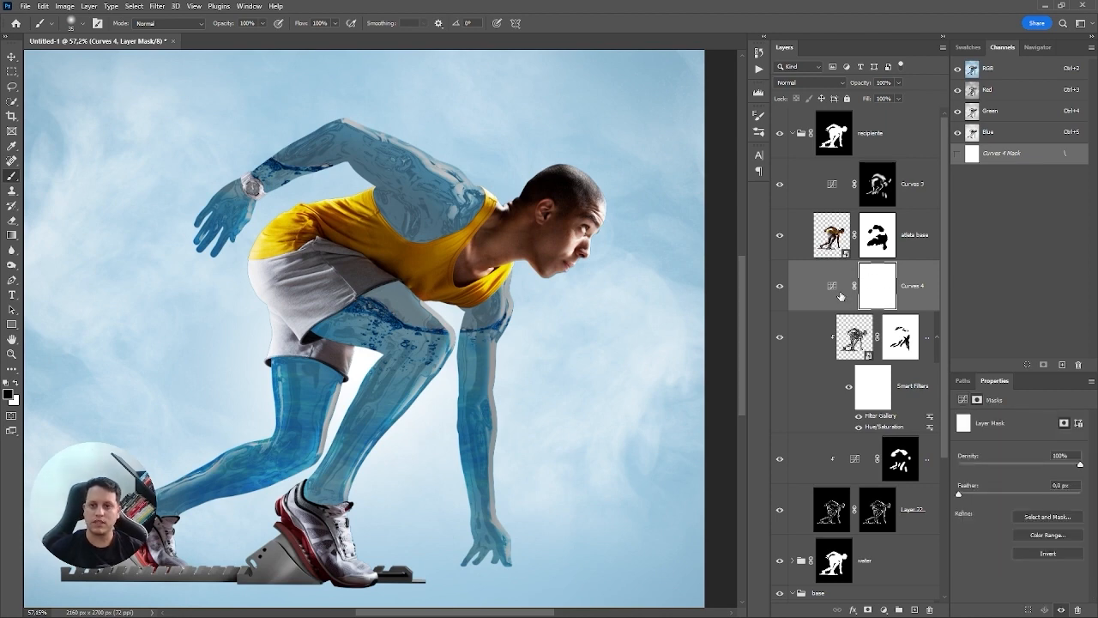
pyautogui.click(833, 290)
pyautogui.click(836, 83)
pyautogui.press('Down')
pyautogui.press('Down')
pyautogui.press('Down')
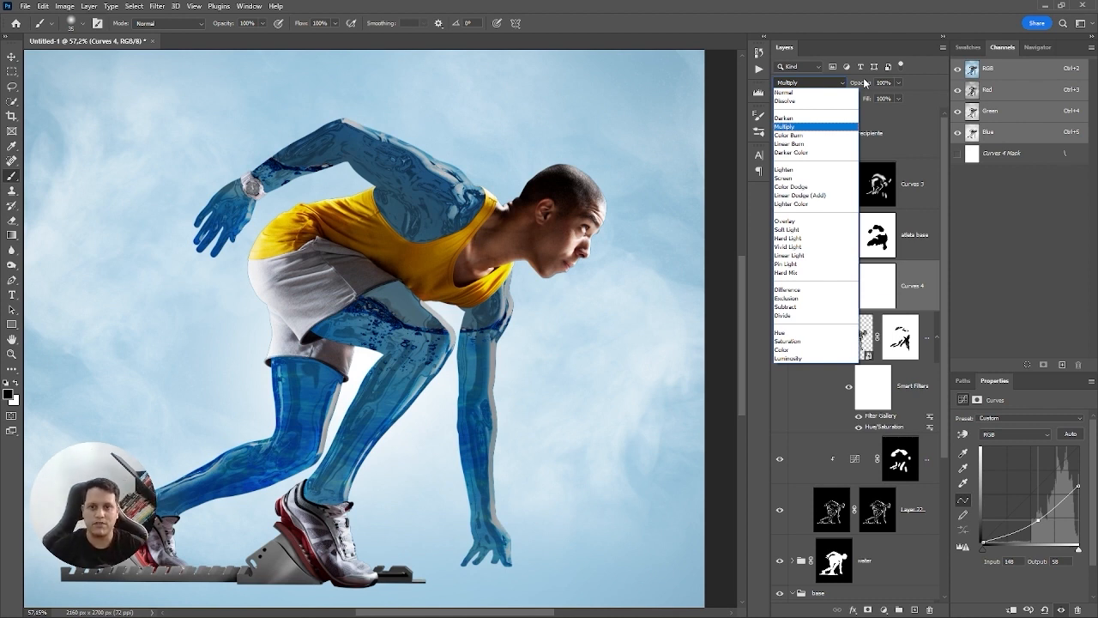
pyautogui.press('Down')
pyautogui.press('Up')
pyautogui.press('Down')
pyautogui.press('Down')
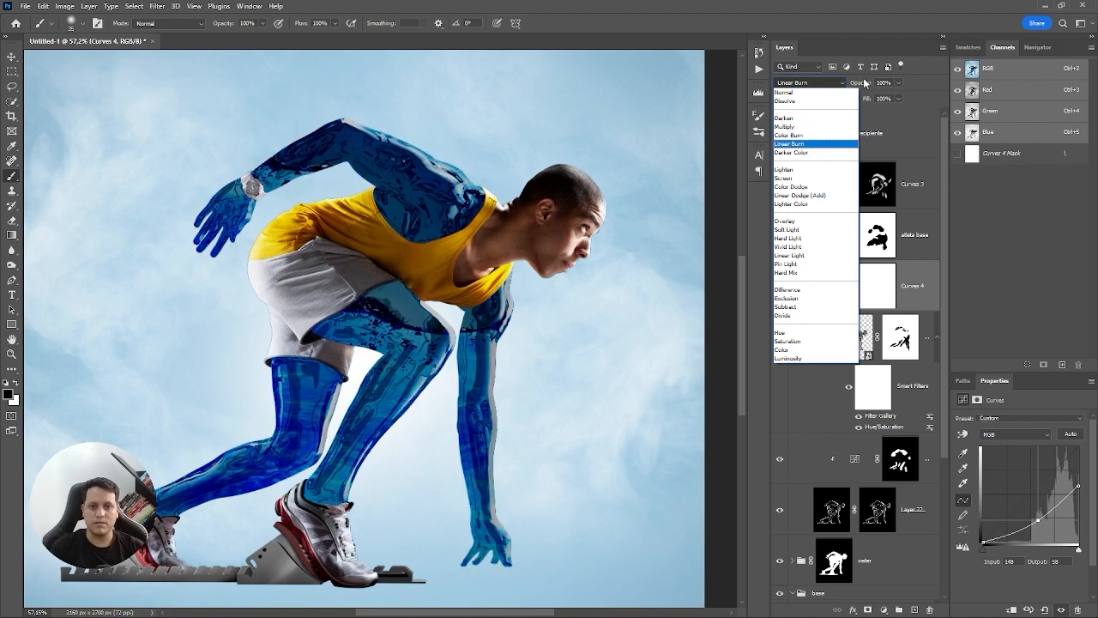
pyautogui.click(871, 289)
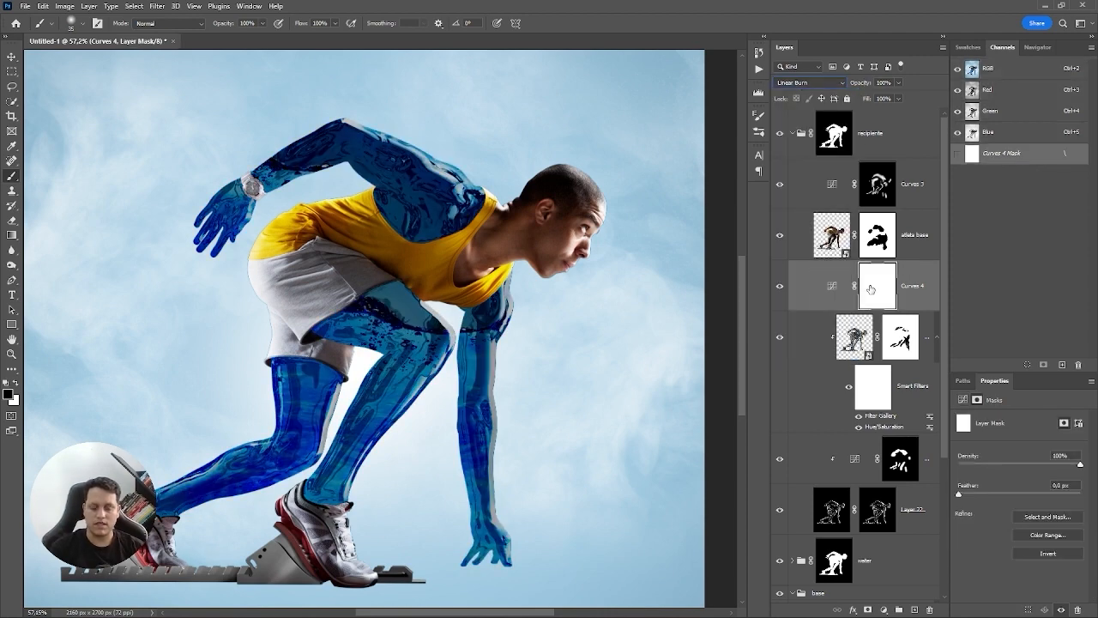
pyautogui.hotkey('ctrl', 'i')
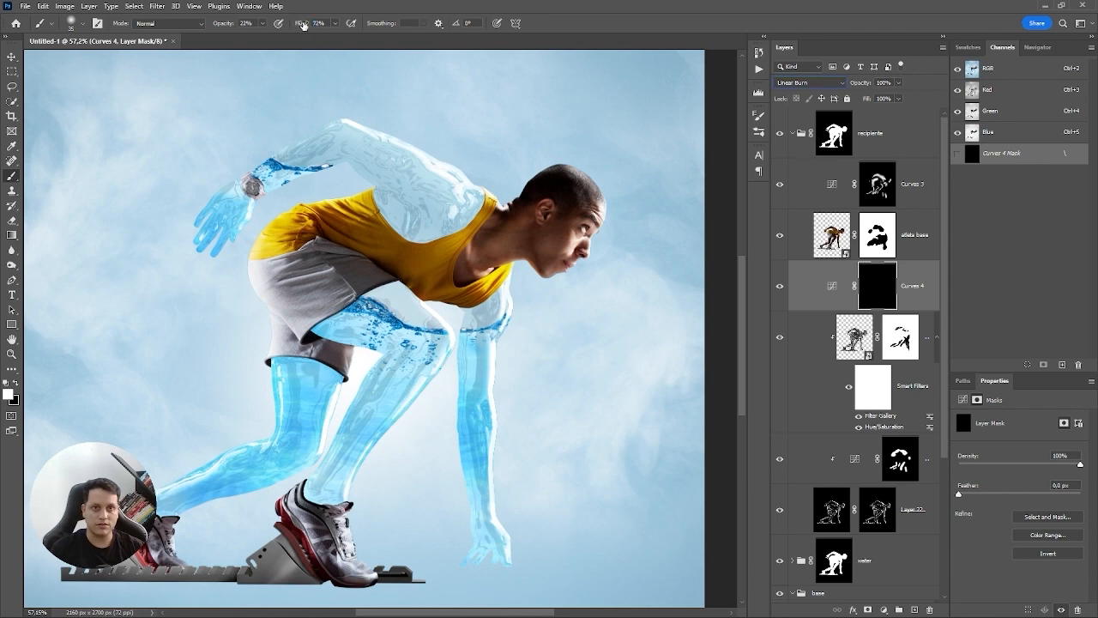
# Step: Paint shadows in white at 36% opacity and 57% flow on the darkening Curves mask along the front arm's inner edge
pyautogui.scroll(8, 478, 372)
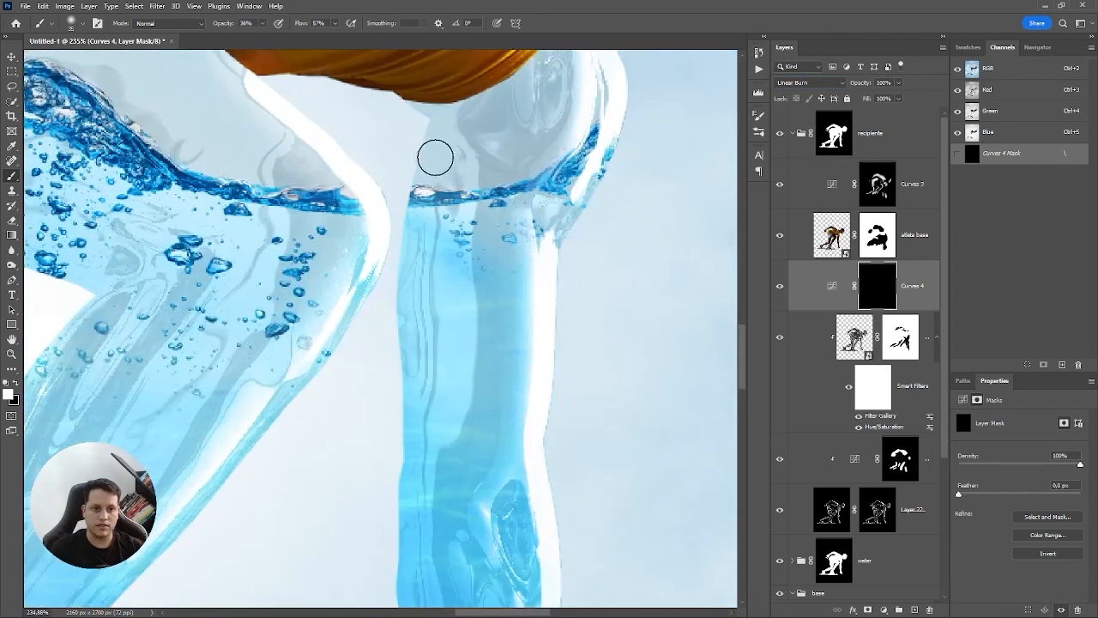
pyautogui.press('x')
pyautogui.moveTo(428, 144)
pyautogui.mouseDown()
pyautogui.moveTo(392, 297)
pyautogui.moveTo(385, 387)
pyautogui.mouseUp()
pyautogui.moveTo(422, 298)
pyautogui.mouseDown()
pyautogui.moveTo(384, 258)
pyautogui.moveTo(403, 205)
pyautogui.mouseUp()
pyautogui.moveTo(400, 109)
pyautogui.mouseDown()
pyautogui.moveTo(392, 290)
pyautogui.moveTo(400, 283)
pyautogui.moveTo(417, 481)
pyautogui.moveTo(389, 265)
pyautogui.moveTo(431, 566)
pyautogui.mouseUp()
pyautogui.moveTo(441, 379); pyautogui.dragTo(437, 407)
pyautogui.moveTo(472, 526); pyautogui.dragTo(429, 307)
pyautogui.moveTo(397, 251)
pyautogui.mouseDown()
pyautogui.moveTo(421, 446)
pyautogui.moveTo(396, 513)
pyautogui.mouseUp()
pyautogui.moveTo(458, 477); pyautogui.dragTo(482, 491)
pyautogui.moveTo(439, 427)
pyautogui.mouseDown()
pyautogui.moveTo(482, 520)
pyautogui.moveTo(449, 515)
pyautogui.moveTo(408, 410)
pyautogui.moveTo(426, 486)
pyautogui.mouseUp()
# Step: Continue painting white shadows on the Curves 4 mask down the front arm's inner edge, from forearm to wrist
pyautogui.moveTo(489, 321); pyautogui.dragTo(415, 248)
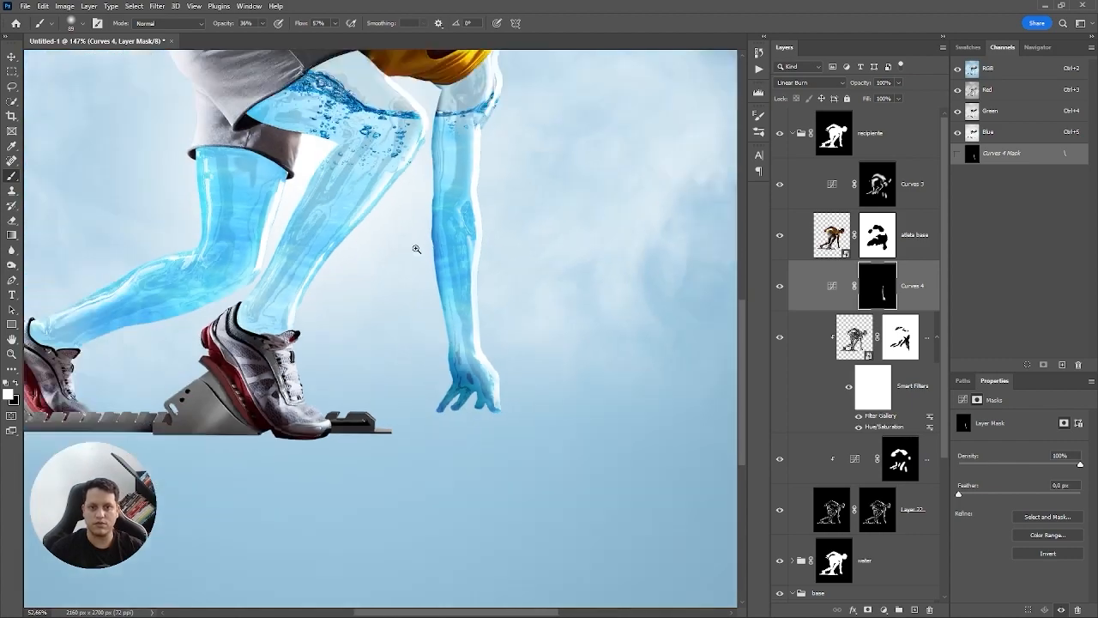
pyautogui.moveTo(447, 301)
pyautogui.mouseDown()
pyautogui.moveTo(520, 382)
pyautogui.moveTo(567, 378)
pyautogui.mouseUp()
pyautogui.moveTo(421, 372); pyautogui.dragTo(394, 365)
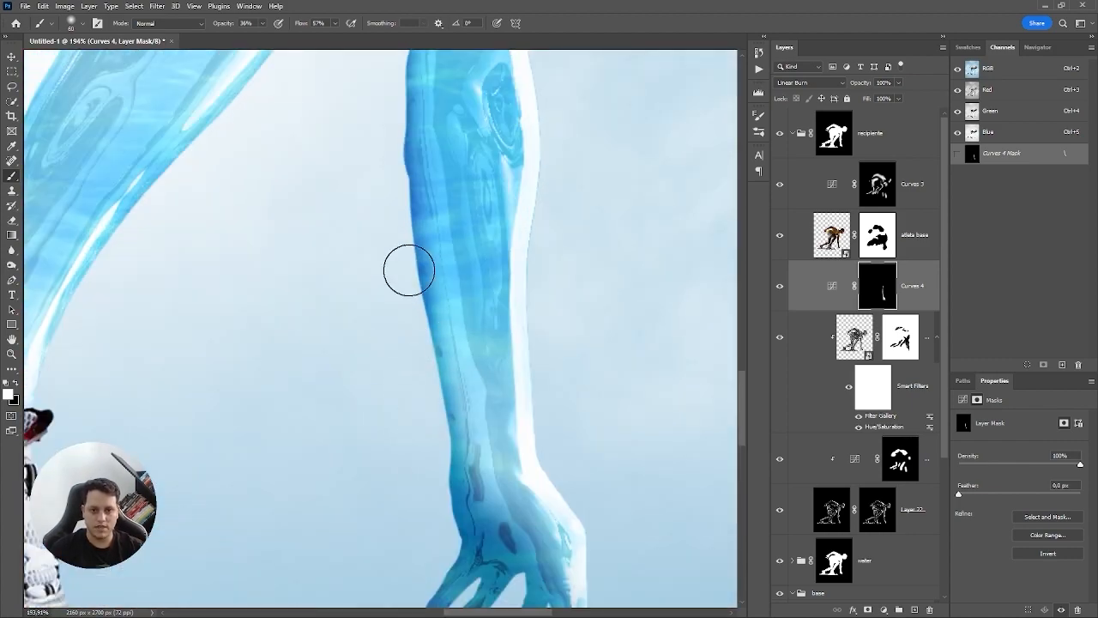
pyautogui.moveTo(410, 270); pyautogui.dragTo(444, 439)
pyautogui.moveTo(448, 286); pyautogui.dragTo(478, 554)
pyautogui.moveTo(451, 331); pyautogui.dragTo(378, 317)
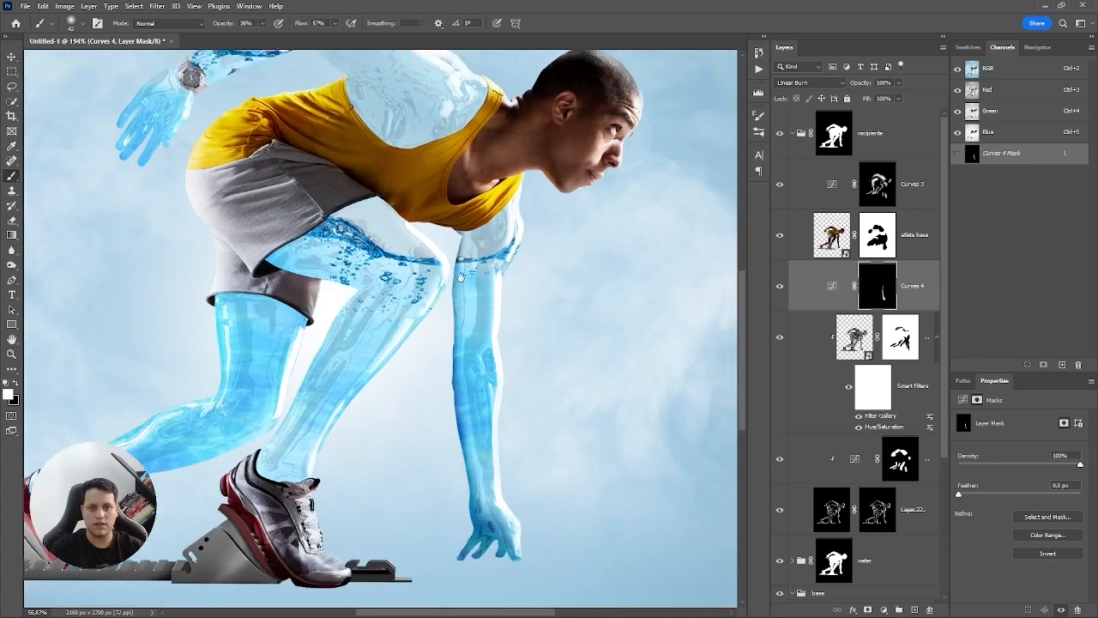
pyautogui.moveTo(446, 258); pyautogui.dragTo(492, 316)
pyautogui.moveTo(454, 264); pyautogui.dragTo(453, 402)
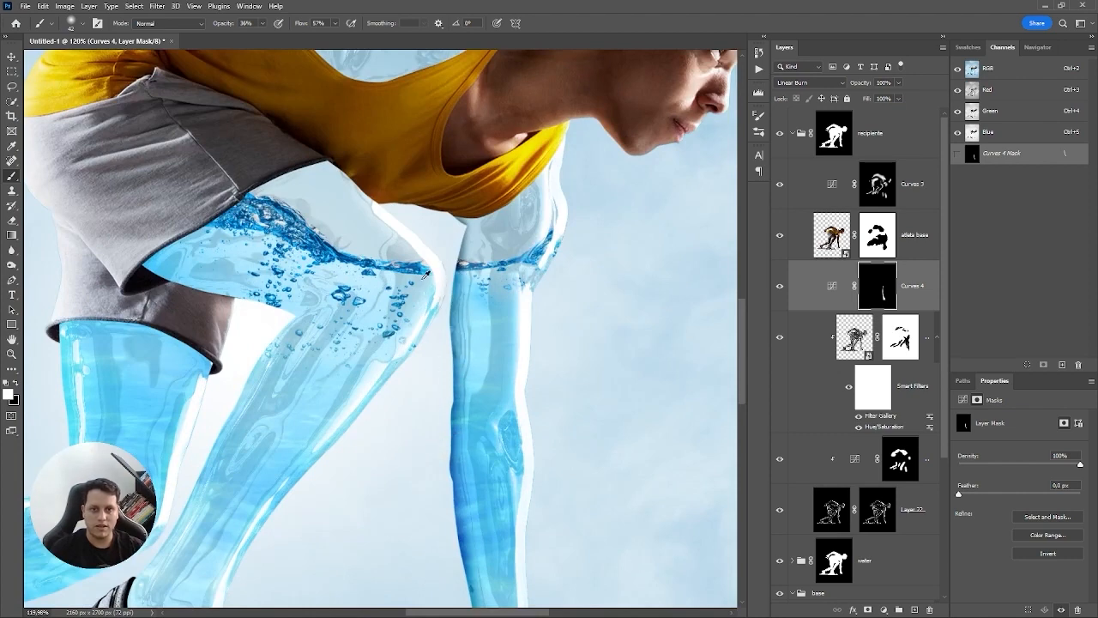
# Step: Paint shadows on the front thigh where the glass meets the tank top and the shorts
pyautogui.moveTo(374, 193); pyautogui.dragTo(405, 194)
pyautogui.moveTo(340, 159)
pyautogui.mouseDown()
pyautogui.moveTo(394, 174)
pyautogui.moveTo(316, 171)
pyautogui.moveTo(363, 169)
pyautogui.moveTo(417, 226)
pyautogui.mouseUp()
pyautogui.hotkey('ctrl', 'z')
pyautogui.scroll(2, 392, 215)
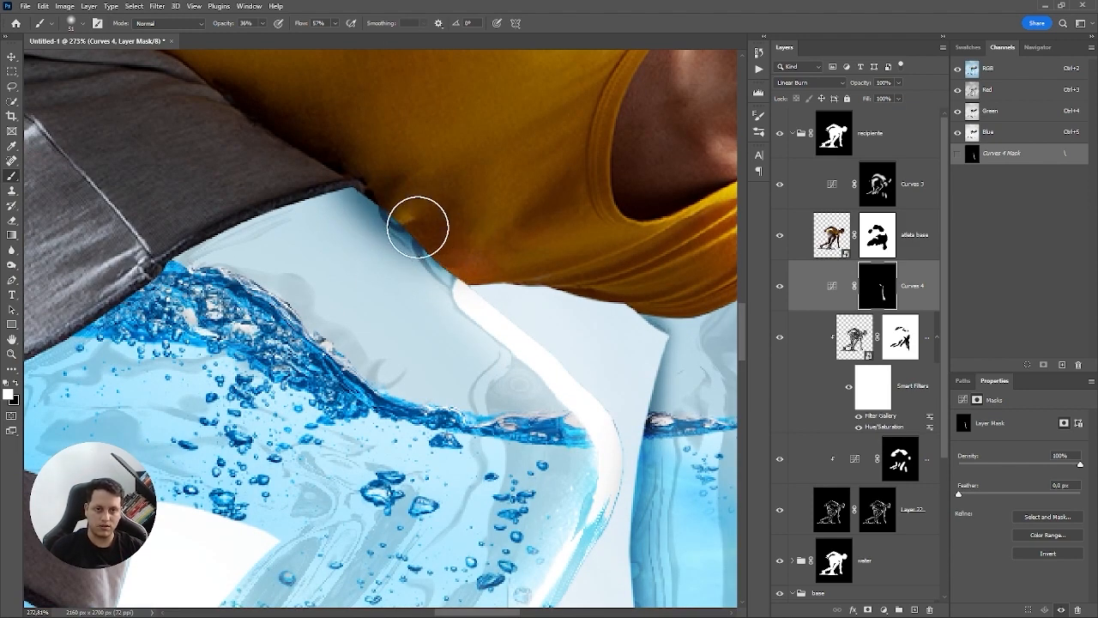
pyautogui.moveTo(409, 235)
pyautogui.mouseDown()
pyautogui.moveTo(425, 235)
pyautogui.moveTo(149, 227)
pyautogui.mouseUp()
pyautogui.moveTo(373, 202)
pyautogui.mouseDown()
pyautogui.moveTo(240, 231)
pyautogui.moveTo(98, 307)
pyautogui.mouseUp()
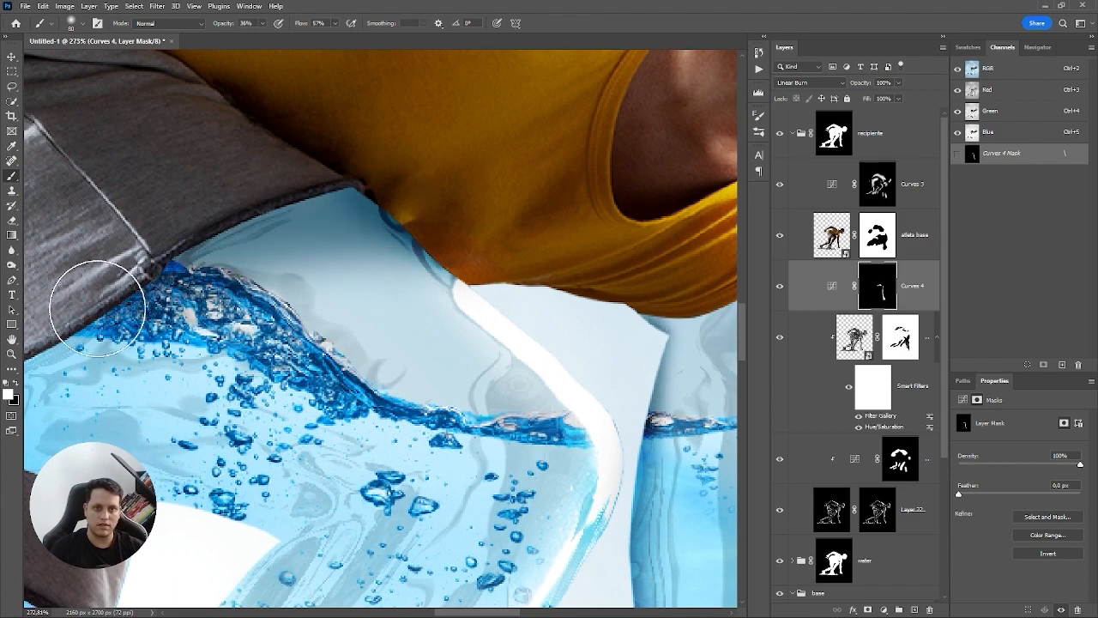
# Step: Darken the front thigh along the shorts' hem down to its lower corner, using a smaller brush
pyautogui.scroll(-5, 583, 244)
pyautogui.scroll(3, 588, 240)
pyautogui.moveTo(589, 239)
pyautogui.mouseDown()
pyautogui.moveTo(401, 254)
pyautogui.moveTo(515, 223)
pyautogui.mouseUp()
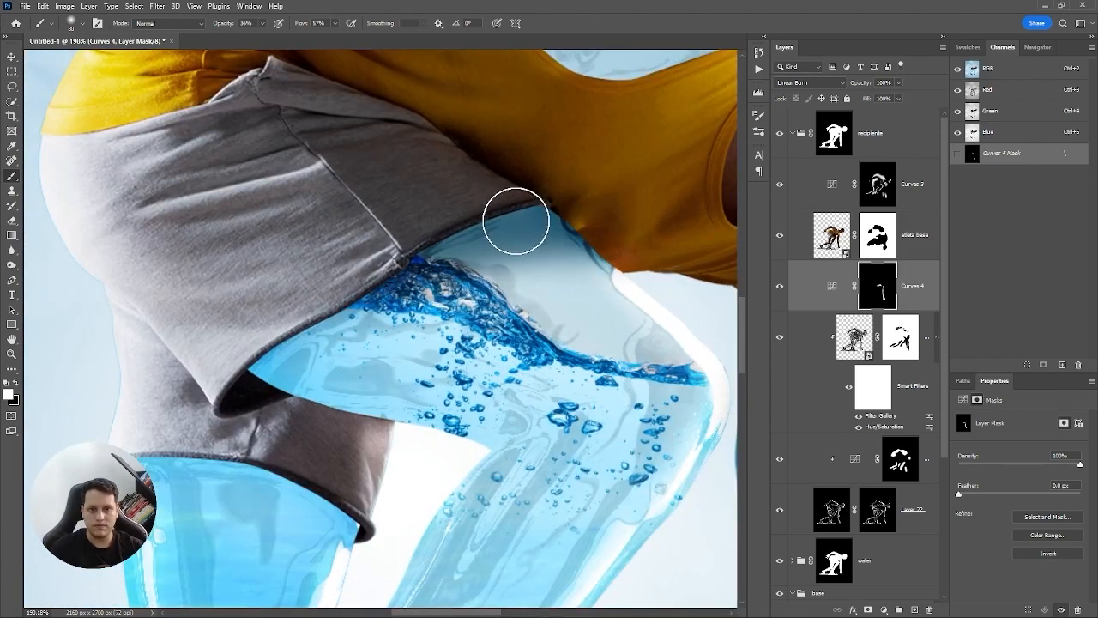
pyautogui.press('[')
pyautogui.press('[')
pyautogui.press('[')
pyautogui.moveTo(442, 235)
pyautogui.mouseDown()
pyautogui.moveTo(315, 323)
pyautogui.moveTo(274, 385)
pyautogui.moveTo(393, 268)
pyautogui.moveTo(538, 201)
pyautogui.mouseUp()
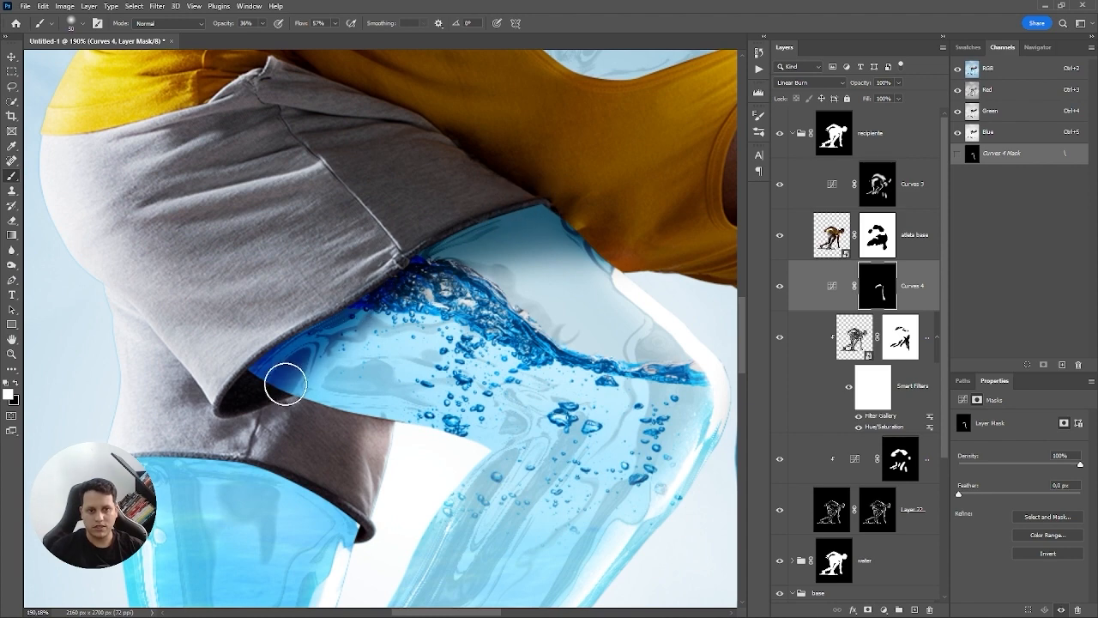
pyautogui.moveTo(287, 383); pyautogui.dragTo(300, 407)
# Step: Paint shadows across the top of the rear leg just below the shorts' hem
pyautogui.scroll(-3, 396, 337)
pyautogui.moveTo(363, 358); pyautogui.dragTo(361, 223)
pyautogui.moveTo(205, 274); pyautogui.dragTo(351, 330)
pyautogui.moveTo(359, 251)
pyautogui.mouseDown()
pyautogui.moveTo(294, 228)
pyautogui.moveTo(458, 289)
pyautogui.moveTo(410, 353)
pyautogui.mouseUp()
pyautogui.moveTo(406, 364); pyautogui.dragTo(412, 254)
# Step: Shade the legs with long strokes of a larger brush, and soften the excess by painting black on the mask
pyautogui.press(']')
pyautogui.press(']')
pyautogui.press(']')
pyautogui.moveTo(430, 218)
pyautogui.mouseDown()
pyautogui.moveTo(364, 545)
pyautogui.moveTo(317, 562)
pyautogui.mouseUp()
pyautogui.press(']')
pyautogui.press(']')
pyautogui.press(']')
pyautogui.moveTo(470, 172); pyautogui.dragTo(299, 446)
pyautogui.press('x')
pyautogui.moveTo(334, 283); pyautogui.dragTo(283, 427)
pyautogui.scroll(-7, 479, 262)
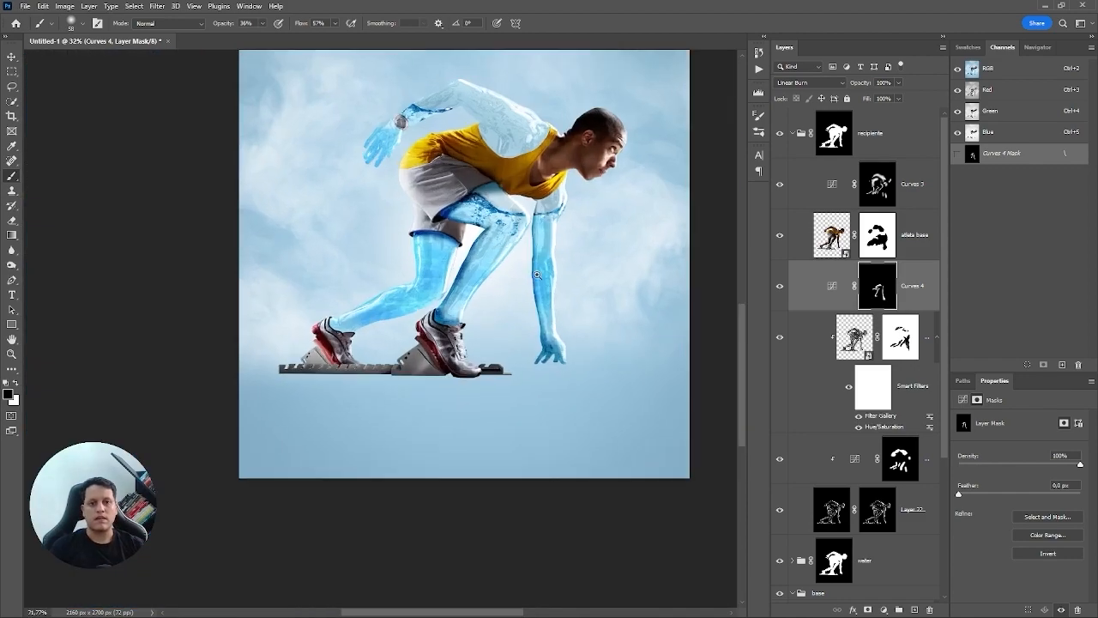
# Step: Switch back to white and extend the shadows along the contours of the lower legs with a larger brush
pyautogui.scroll(8, 479, 262)
pyautogui.press('x')
pyautogui.moveTo(375, 519); pyautogui.dragTo(454, 386)
pyautogui.scroll(-8, 466, 273)
pyautogui.scroll(8, 445, 273)
pyautogui.press(']')
pyautogui.press(']')
pyautogui.press(']')
pyautogui.moveTo(485, 140)
pyautogui.mouseDown()
pyautogui.moveTo(424, 290)
pyautogui.moveTo(146, 459)
pyautogui.moveTo(249, 471)
pyautogui.moveTo(463, 421)
pyautogui.moveTo(559, 372)
pyautogui.mouseUp()
pyautogui.press(']')
pyautogui.scroll(-8, 559, 373)
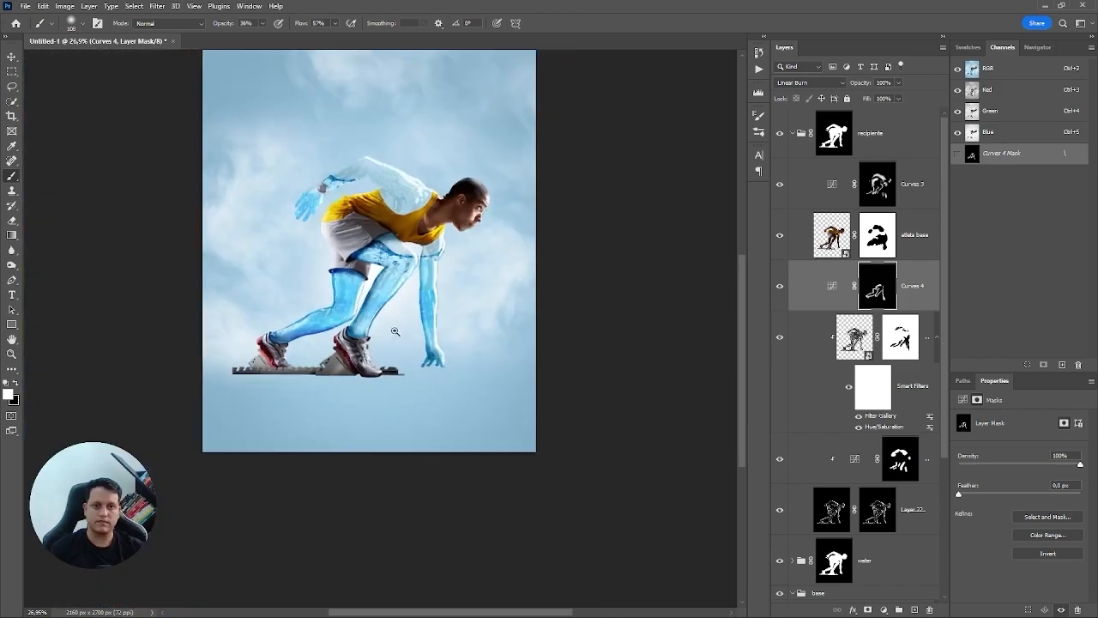
# Step: Paint shadows on the raised arm and its hand, enlarging the brush for the fingers and back of the hand
pyautogui.scroll(3, 466, 294)
pyautogui.scroll(8, 321, 118)
pyautogui.press('[')
pyautogui.press('[')
pyautogui.press('[')
pyautogui.press('[')
pyautogui.moveTo(513, 211)
pyautogui.mouseDown()
pyautogui.moveTo(459, 239)
pyautogui.moveTo(181, 468)
pyautogui.mouseUp()
pyautogui.press(']')
pyautogui.press(']')
pyautogui.press(']')
pyautogui.press(']')
pyautogui.moveTo(120, 412); pyautogui.dragTo(154, 298)
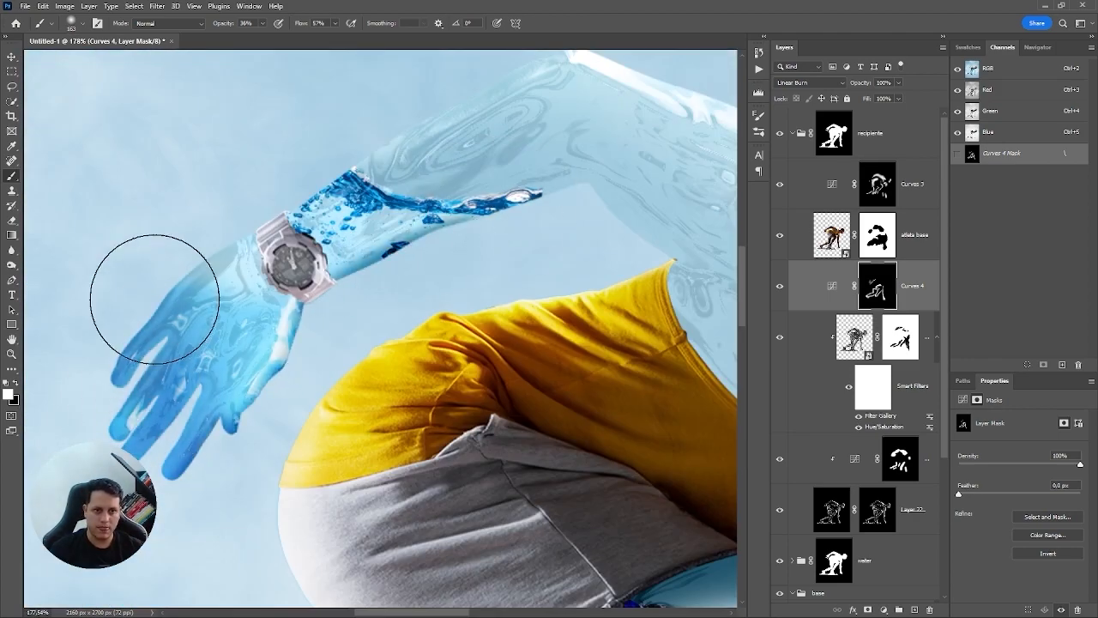
# Step: Build up the shading along the raised forearm and around the edges of the hand
pyautogui.scroll(-4, 378, 224)
pyautogui.moveTo(442, 202); pyautogui.dragTo(293, 280)
pyautogui.scroll(7, 235, 343)
pyautogui.moveTo(226, 382); pyautogui.dragTo(301, 468)
pyautogui.scroll(-4, 387, 356)
pyautogui.moveTo(270, 348); pyautogui.dragTo(199, 409)
pyautogui.press('x')
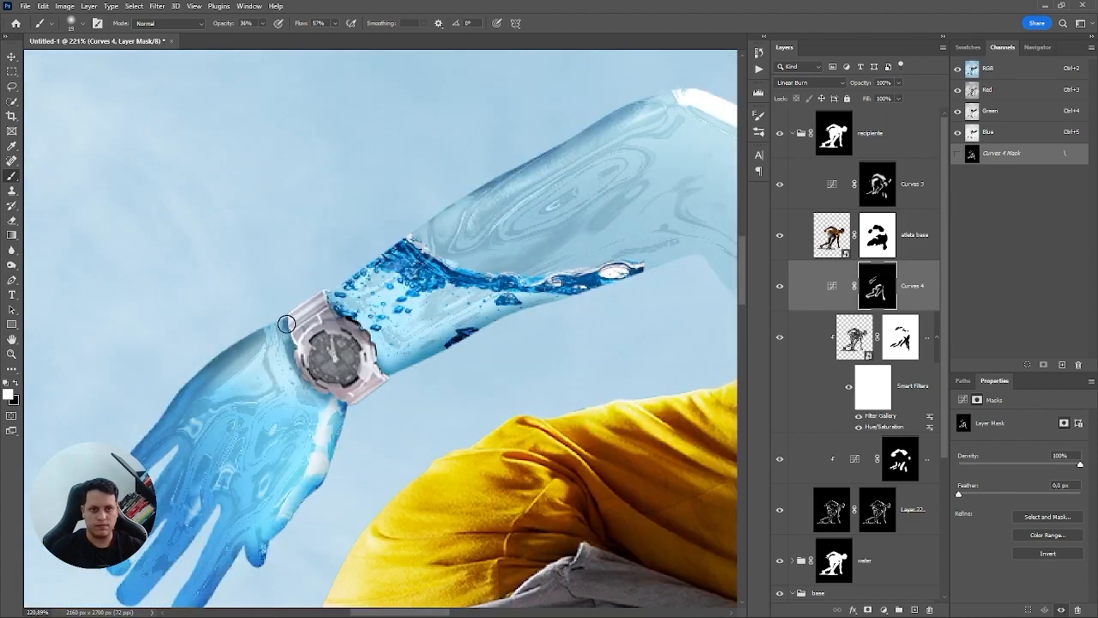
# Step: Paint edge shadows beside the watch and along the raised arm's contours down to the tank top
pyautogui.moveTo(286, 323); pyautogui.dragTo(216, 361)
pyautogui.moveTo(520, 177)
pyautogui.mouseDown()
pyautogui.moveTo(334, 275)
pyautogui.moveTo(639, 112)
pyautogui.mouseUp()
pyautogui.moveTo(693, 238); pyautogui.dragTo(463, 203)
pyautogui.moveTo(175, 317); pyautogui.dragTo(420, 232)
pyautogui.keyDown('alt'); pyautogui.rightClick(460, 255); pyautogui.keyUp('alt')
pyautogui.moveTo(502, 232); pyautogui.dragTo(586, 333)
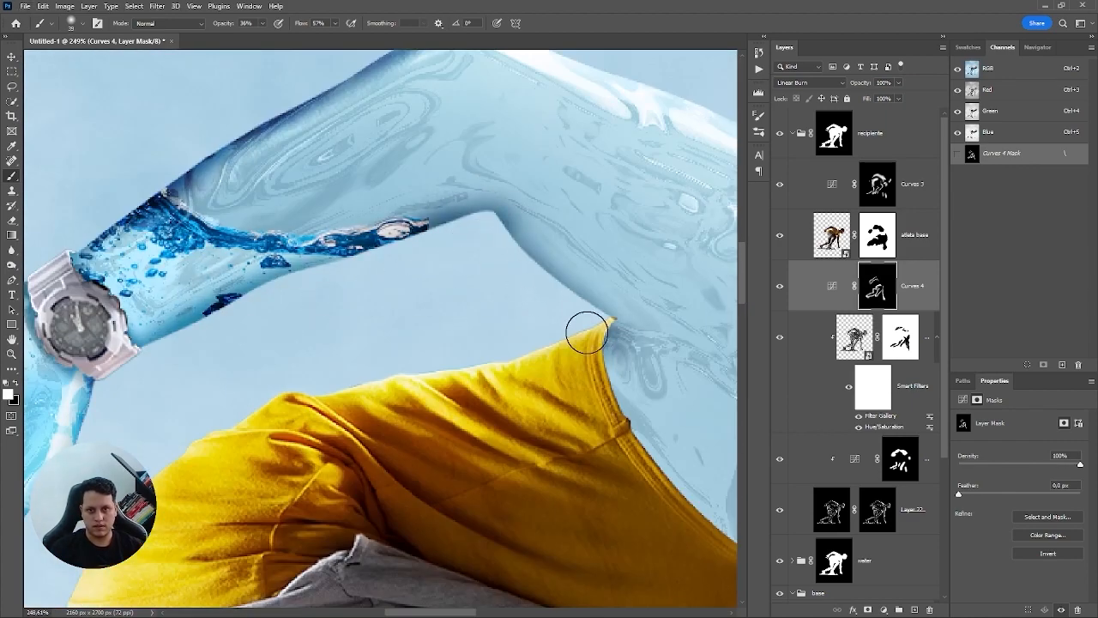
pyautogui.scroll(-6, 586, 334)
pyautogui.moveTo(674, 386); pyautogui.dragTo(492, 325)
pyautogui.keyDown('alt'); pyautogui.rightClick(492, 325); pyautogui.keyUp('alt')
pyautogui.scroll(-6, 524, 334)
# Step: Add a Color Balance adjustment above atleta base in the recipiente group and clip it to that layer
pyautogui.click(792, 133)
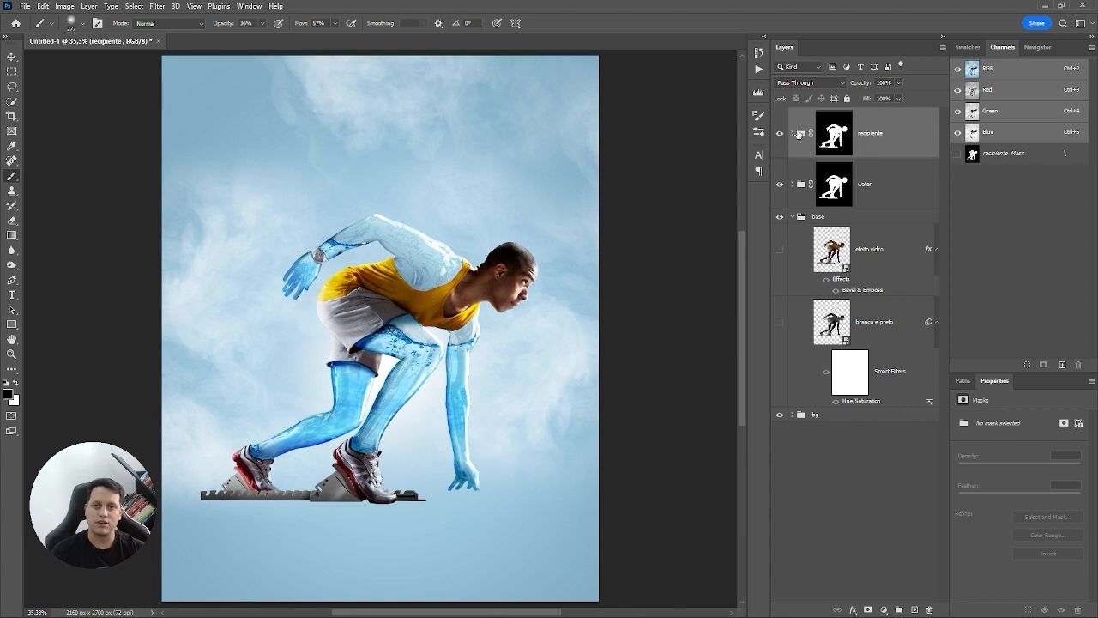
pyautogui.click(793, 134)
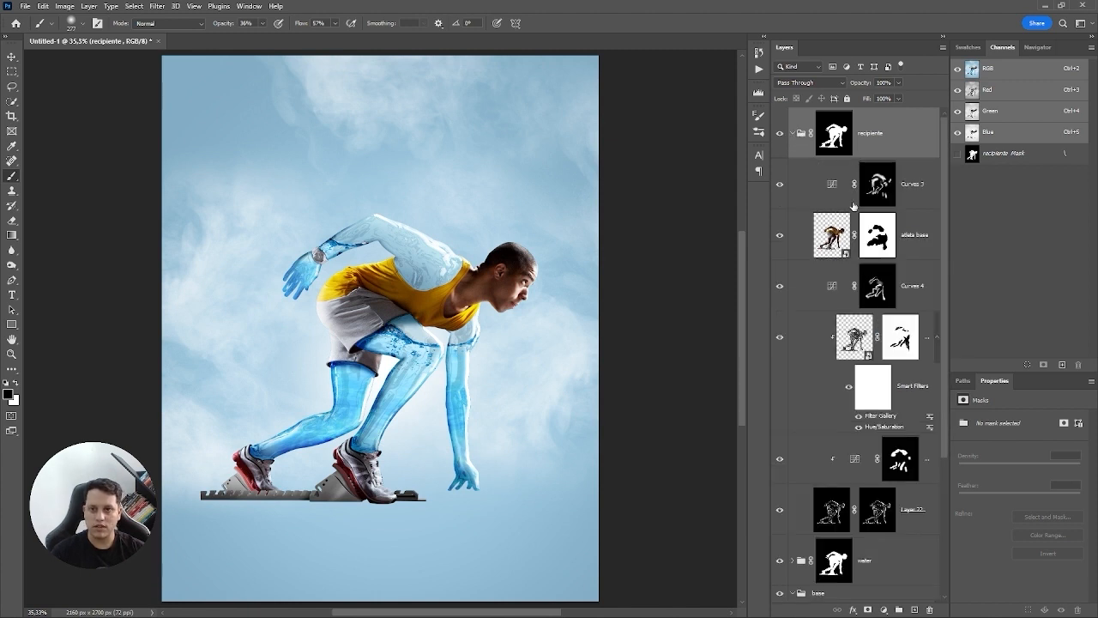
pyautogui.click(802, 236)
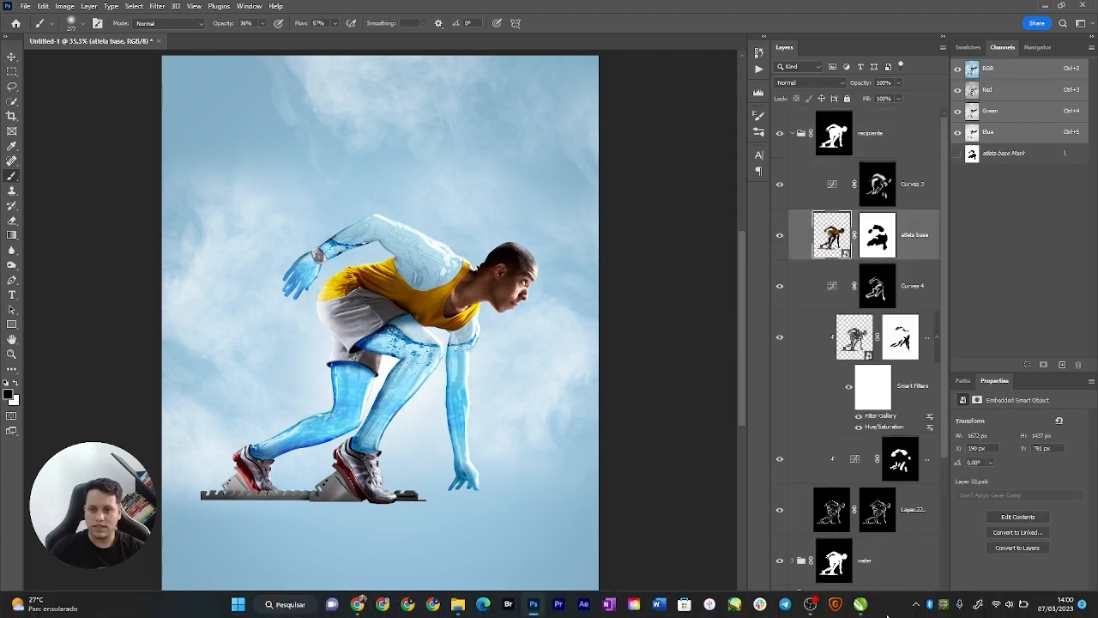
pyautogui.click(884, 610)
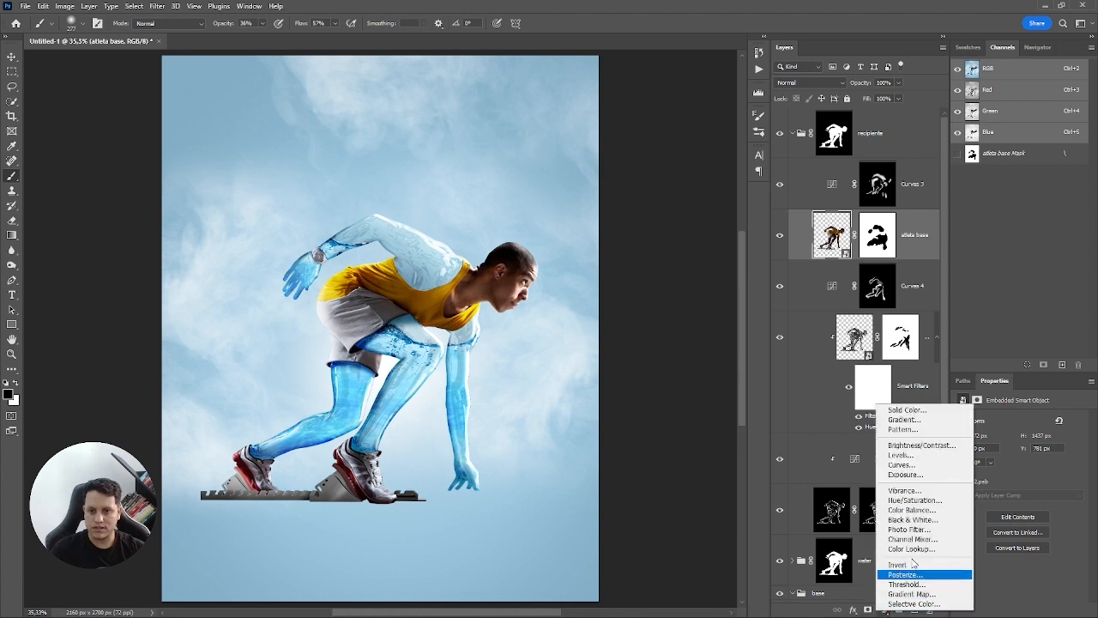
pyautogui.click(911, 510)
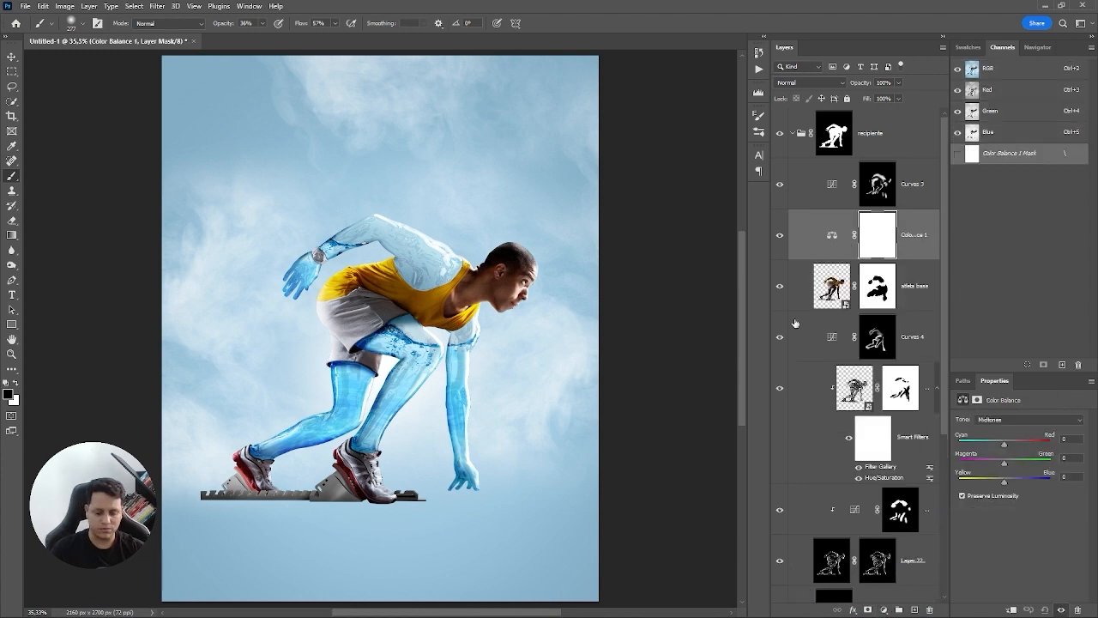
pyautogui.hotkey('ctrl', 'alt', 'g')
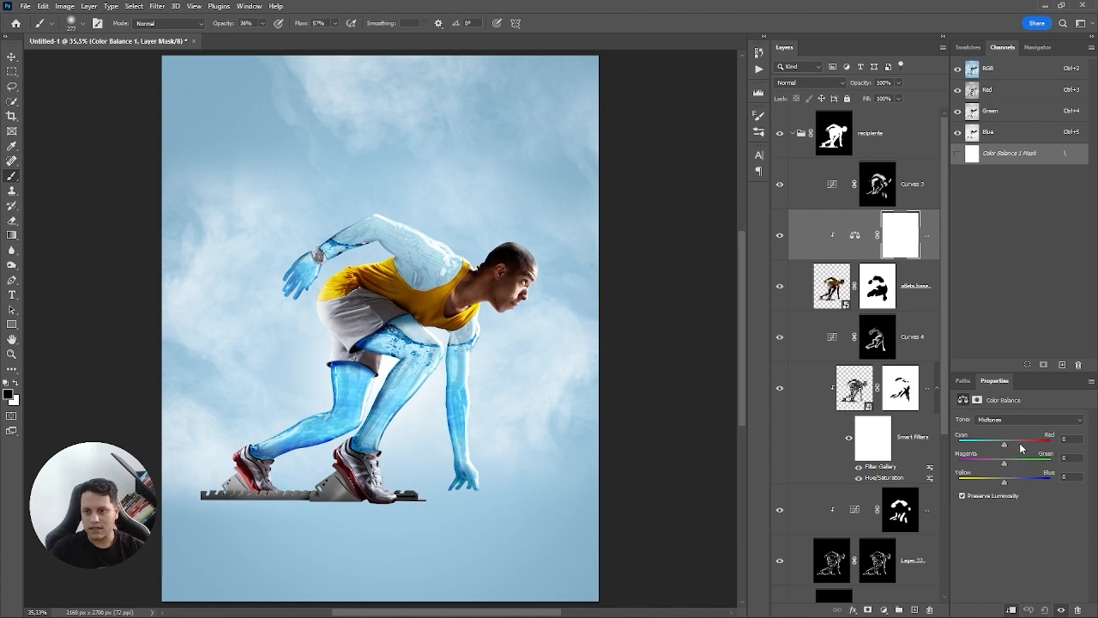
# Step: Set the Color Balance midtones to -16 cyan-red, and the highlights to -17 cyan-red and +11 yellow-blue
pyautogui.moveTo(497, 273); pyautogui.dragTo(540, 277)
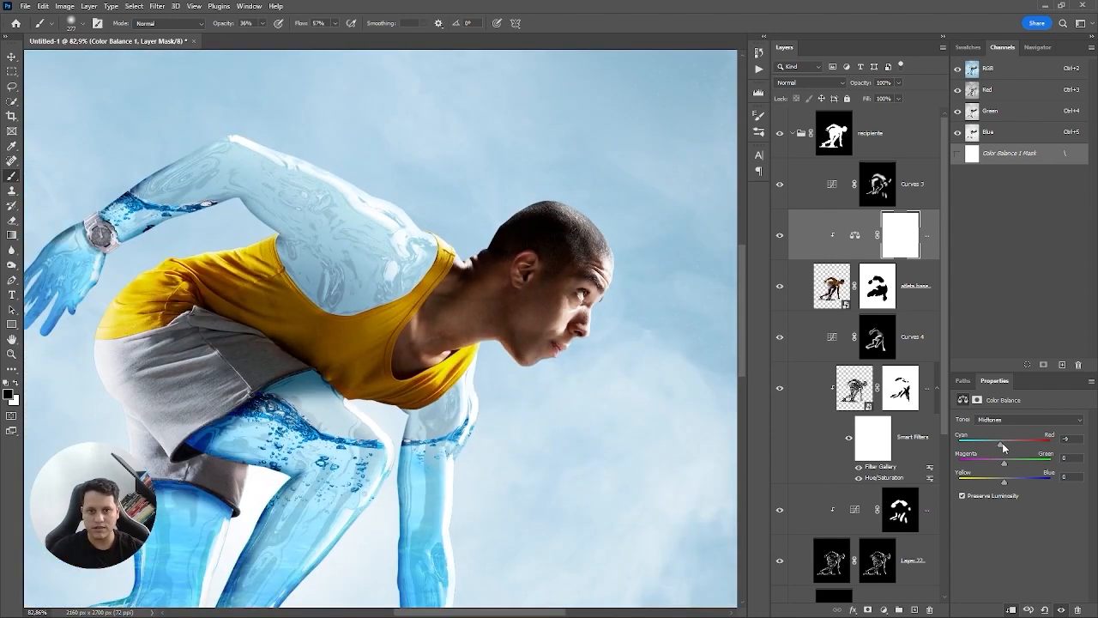
pyautogui.moveTo(1002, 443); pyautogui.dragTo(996, 447)
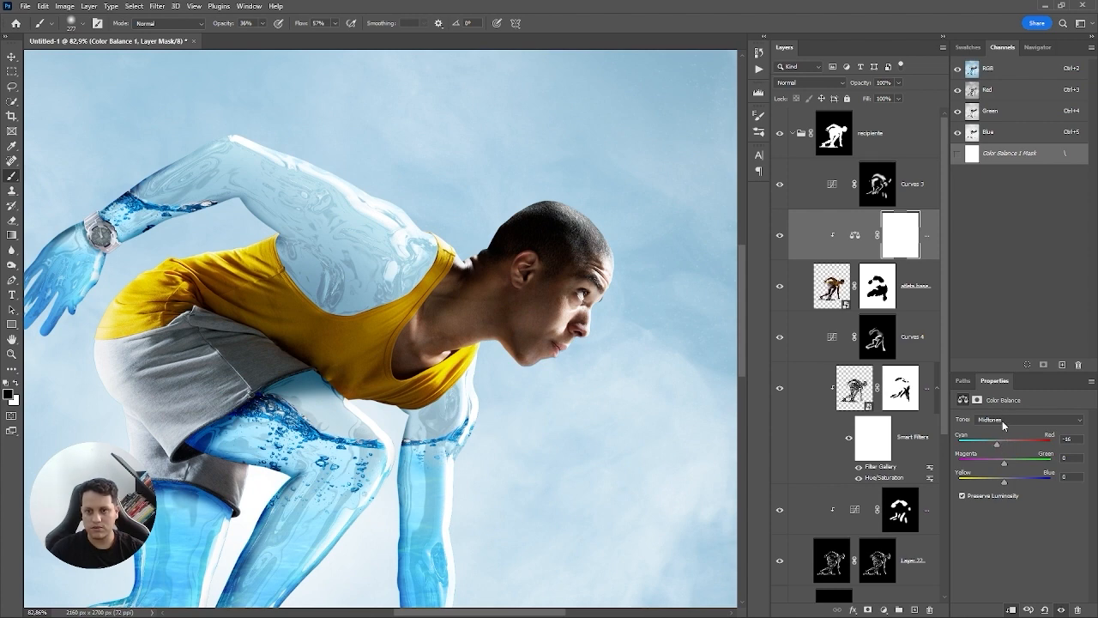
pyautogui.click(1009, 420)
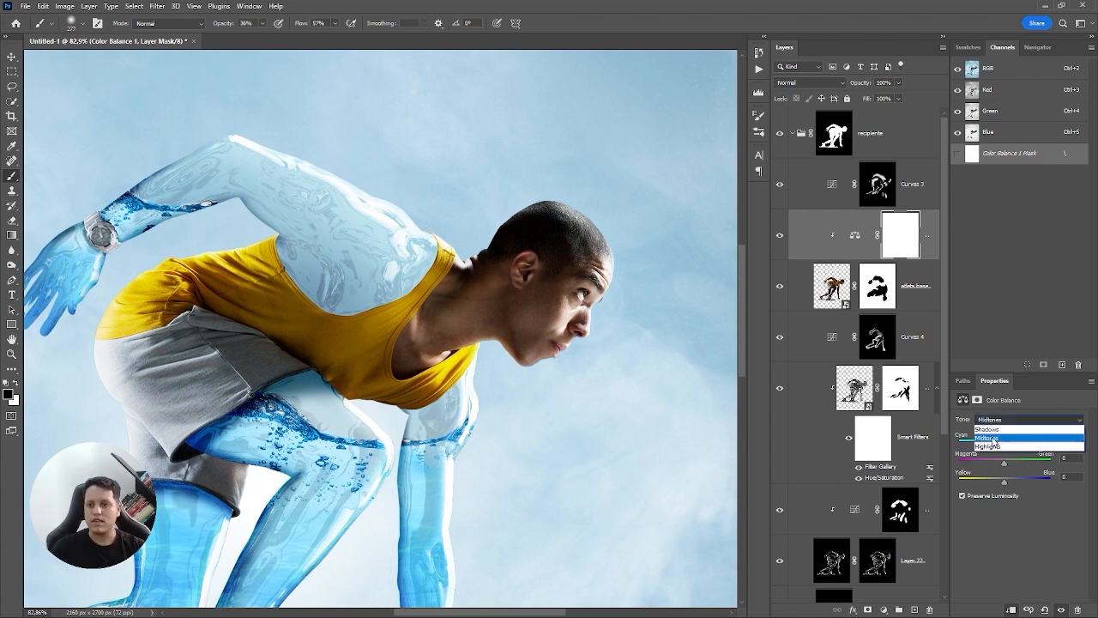
pyautogui.click(991, 446)
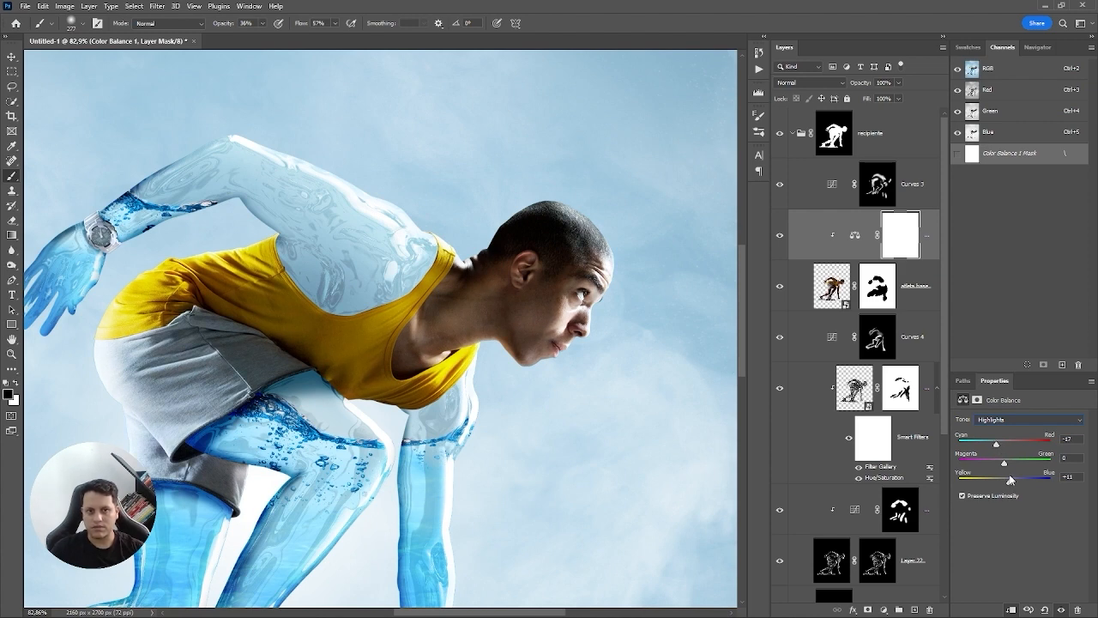
# Step: Compare the sprinter with and without the Color Balance adjustment, and fit the whole canvas in view
pyautogui.scroll(-3, 515, 228)
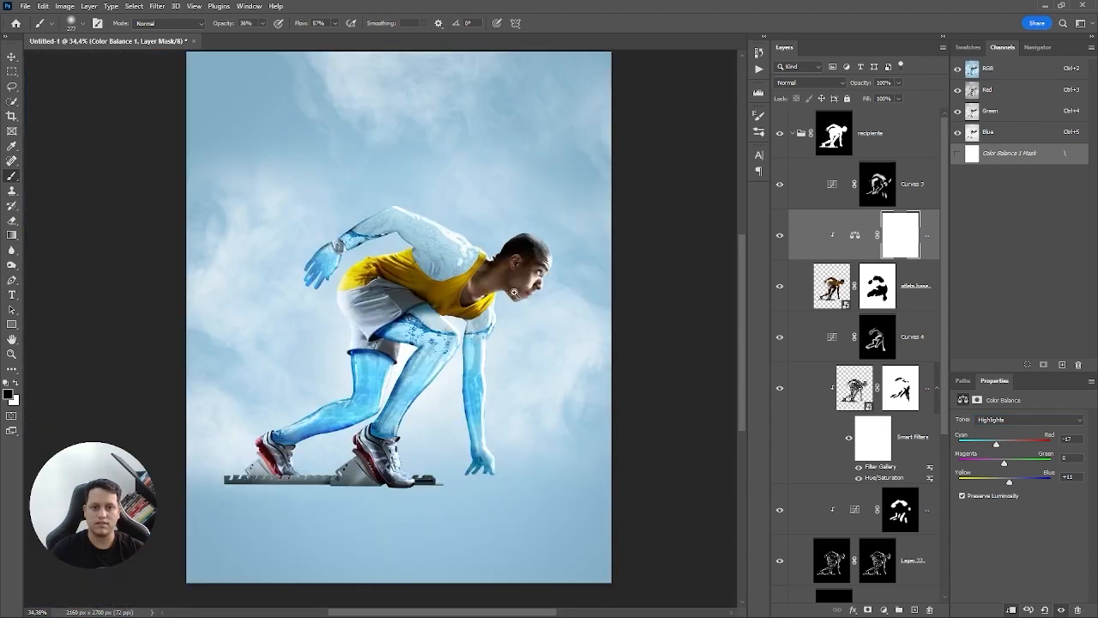
pyautogui.click(780, 237)
pyautogui.click(780, 237)
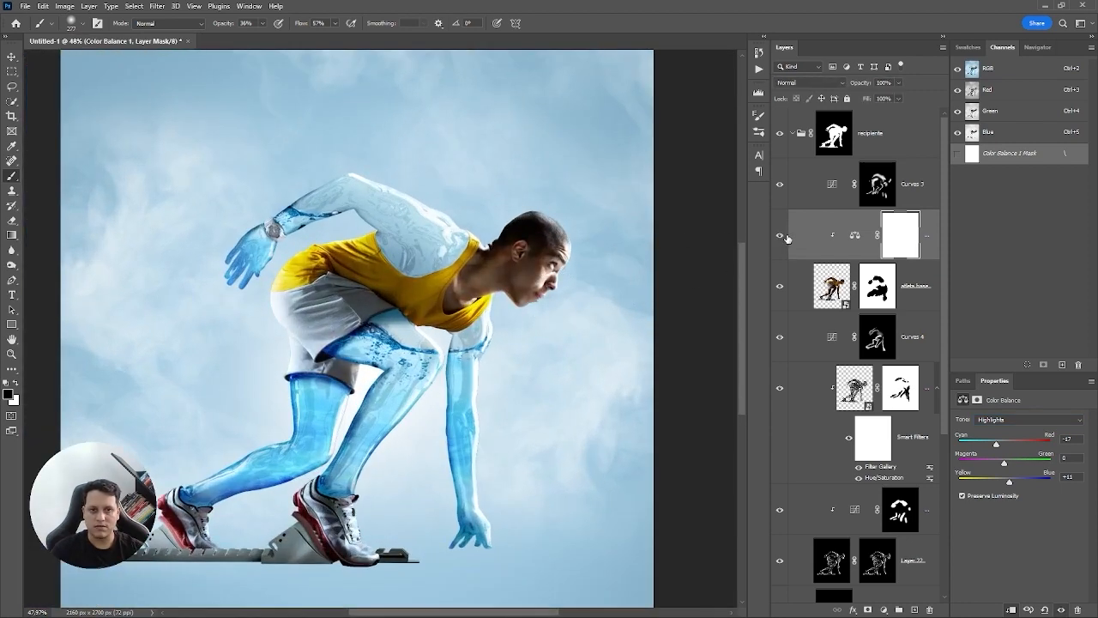
pyautogui.click(788, 237)
pyautogui.click(783, 237)
pyautogui.click(782, 236)
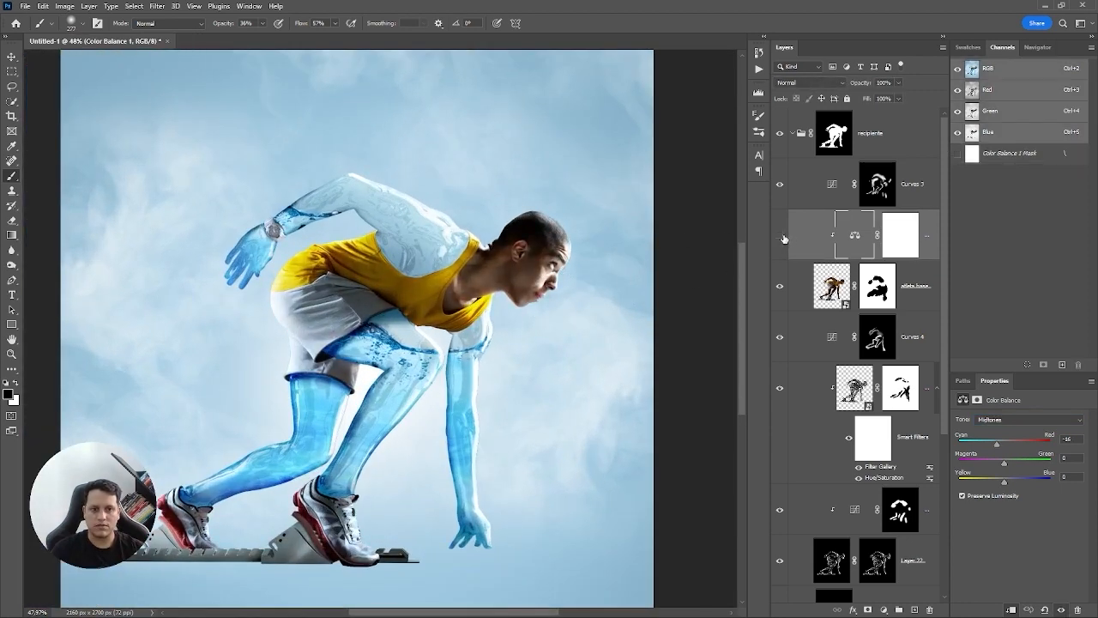
pyautogui.click(782, 236)
pyautogui.click(781, 237)
pyautogui.hotkey('ctrl', '0')
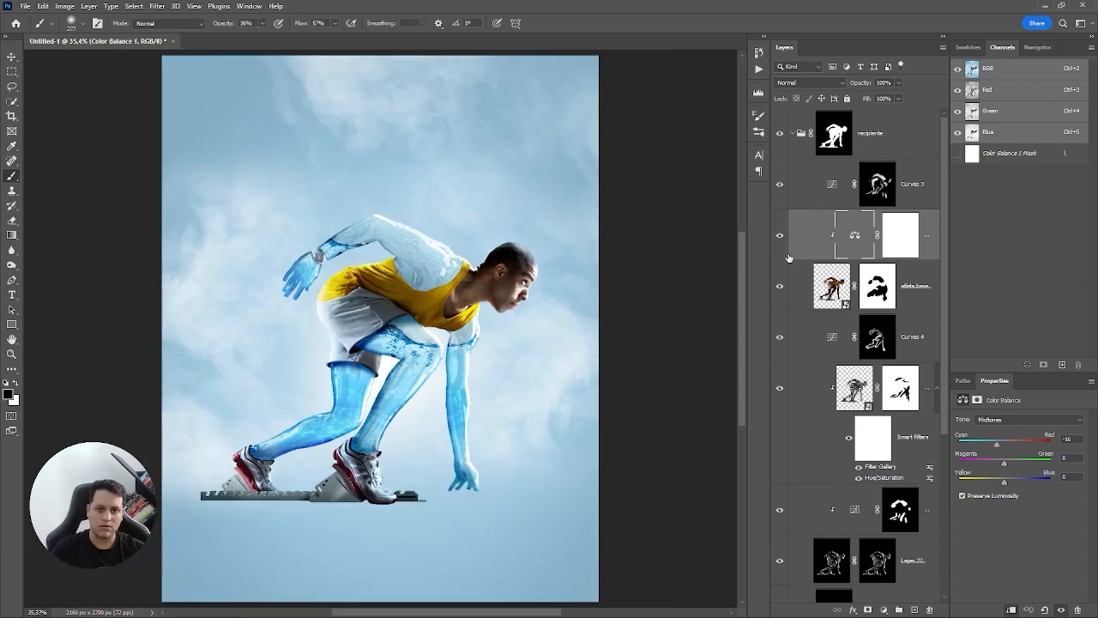
# Step: Collapse the recipiente group and open the original athlete image 1g70519j6H420Tyq7I6N.png from the imgs folder
pyautogui.click(792, 133)
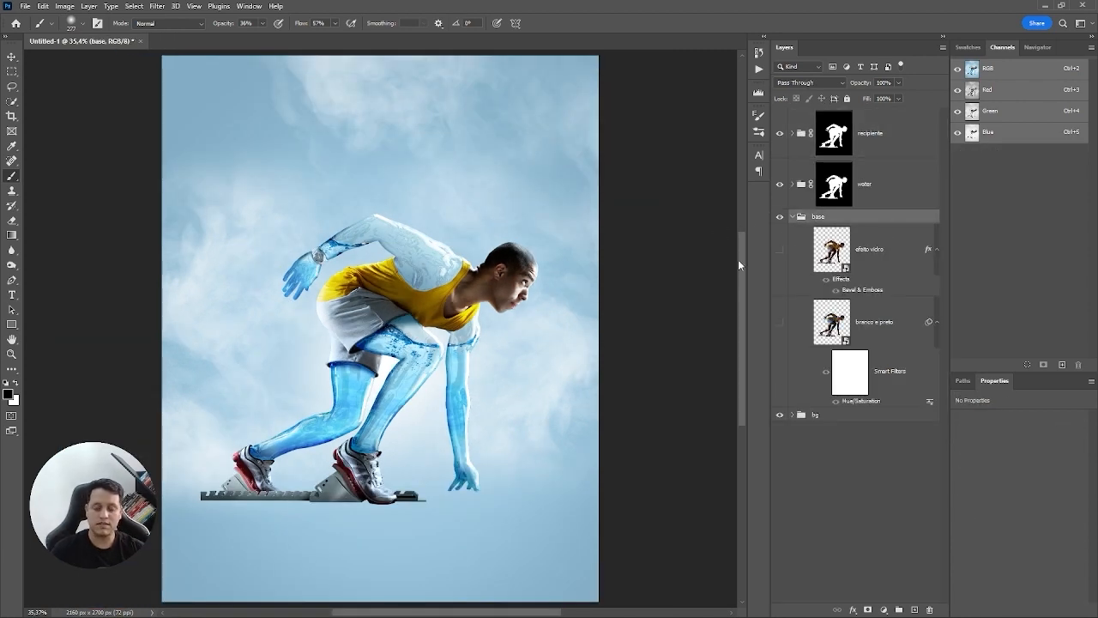
pyautogui.hotkey('ctrl', 'o')
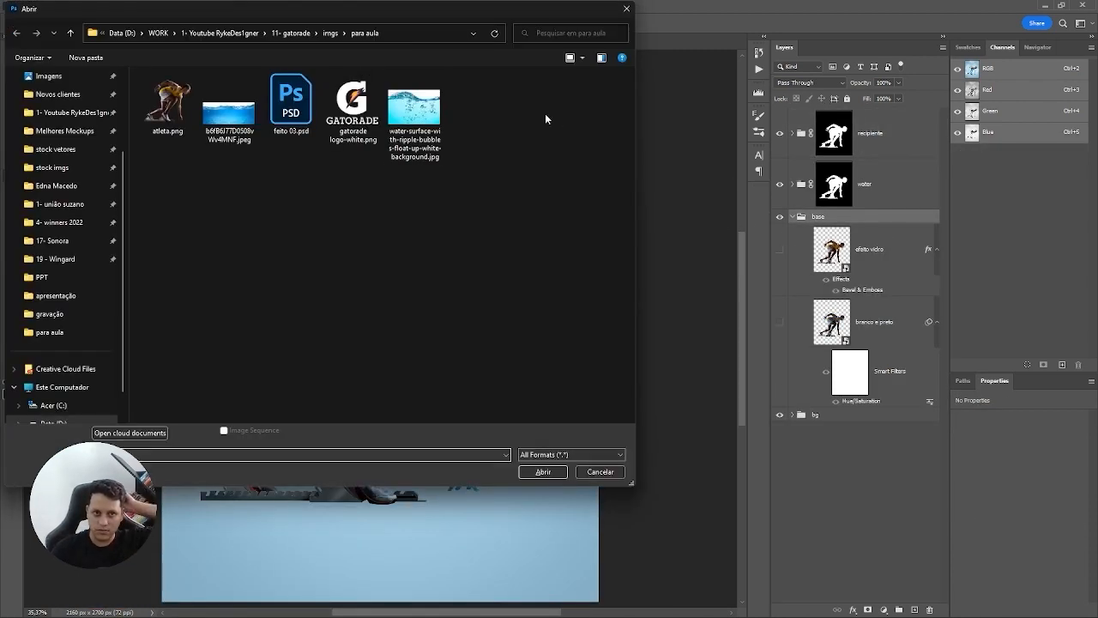
pyautogui.click(331, 33)
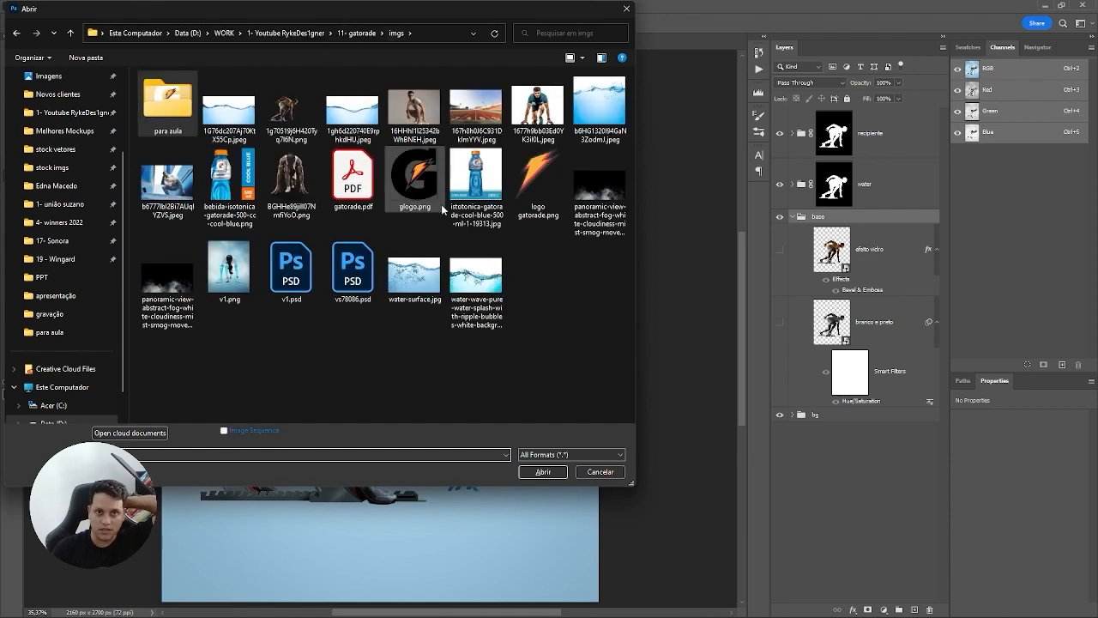
pyautogui.click(292, 108)
pyautogui.click(543, 474)
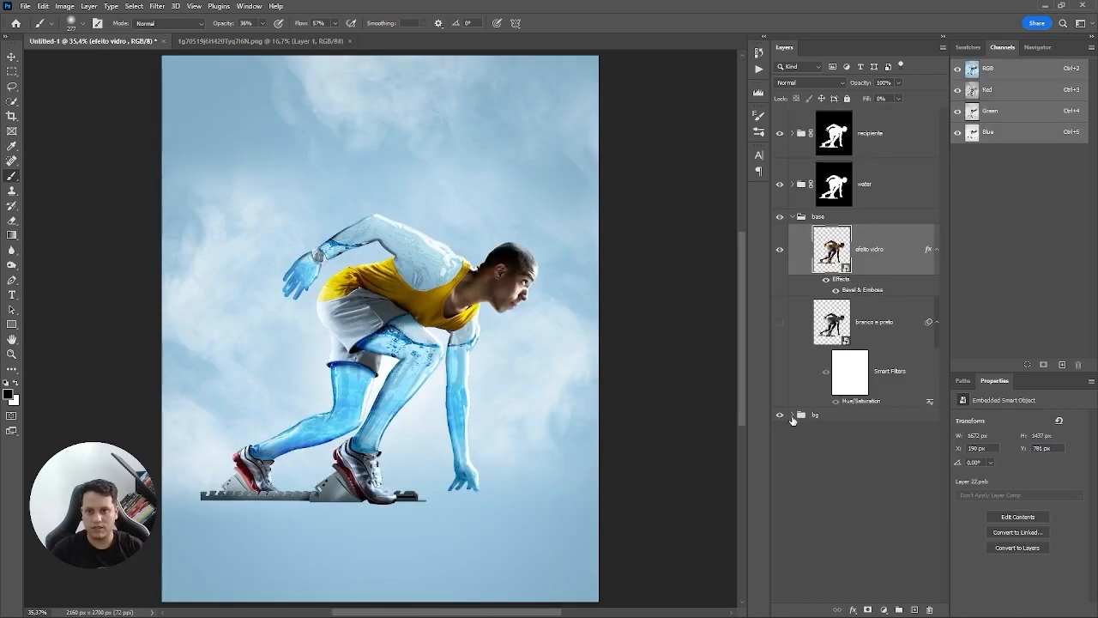
# Step: Paste the copied athlete image as a new layer at the top of the bg group
pyautogui.click(791, 414)
pyautogui.click(832, 447)
pyautogui.hotkey('ctrl', 'v')
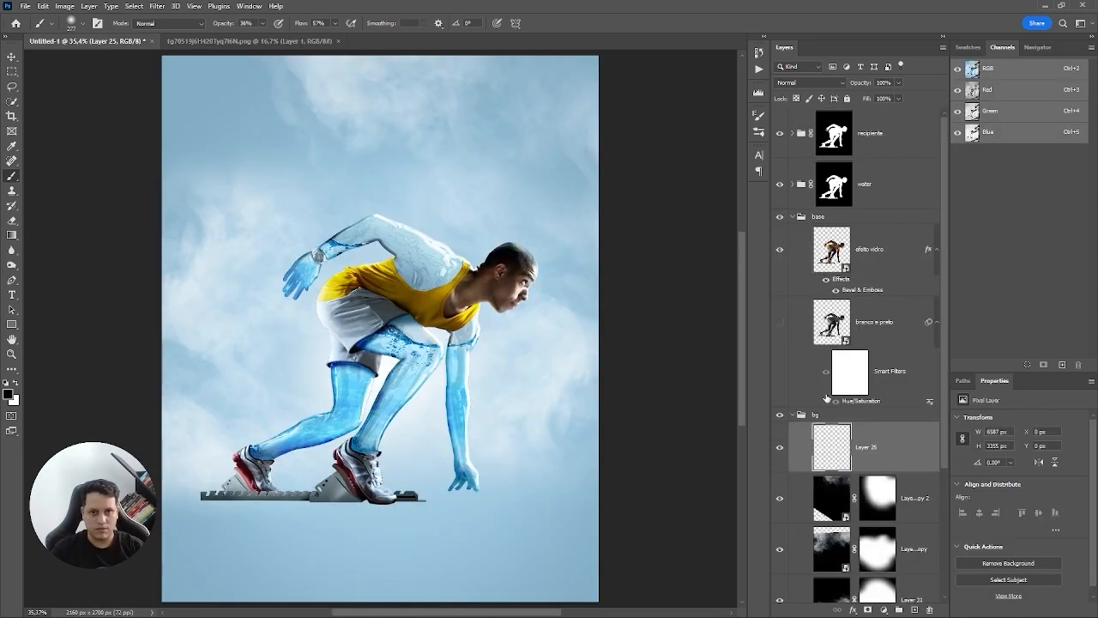
pyautogui.hotkey('ctrl', 't')
pyautogui.press('Return')
pyautogui.press('b')
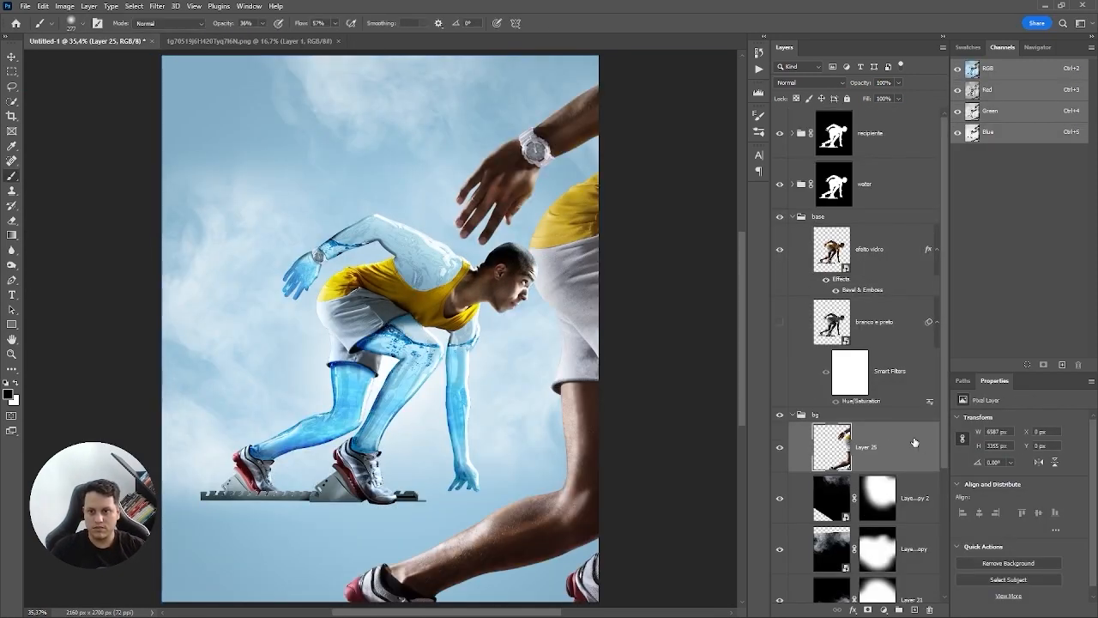
# Step: Convert the pasted athlete to a smart object, scale it to about 46%, and align it with the glass sprinter
pyautogui.rightClick(915, 443)
pyautogui.click(966, 293)
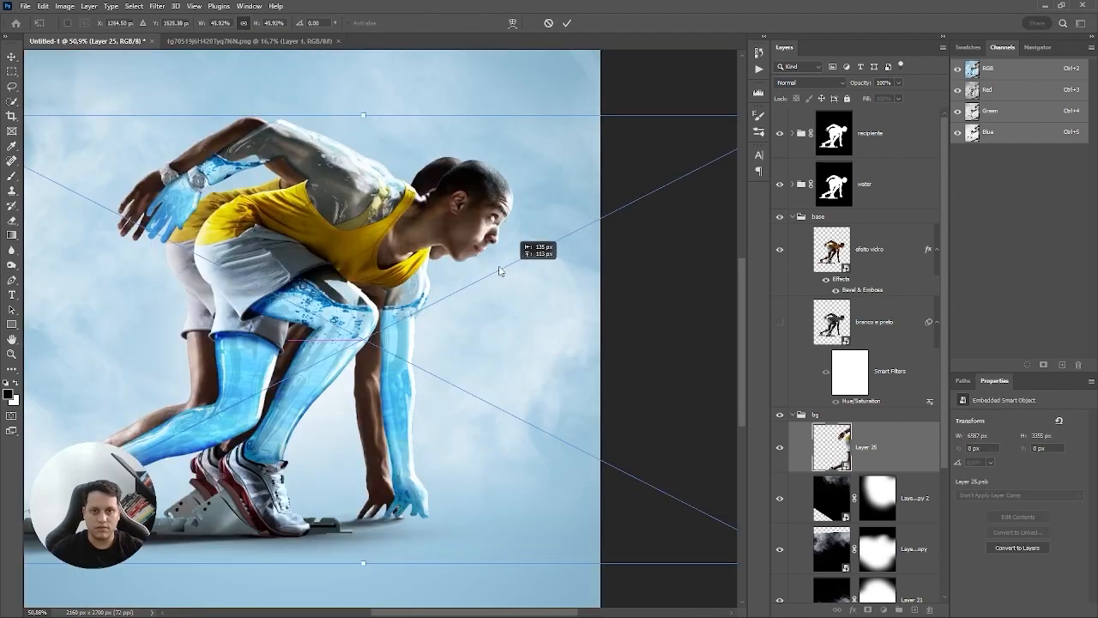
pyautogui.moveTo(500, 271); pyautogui.dragTo(566, 283)
pyautogui.press('Return')
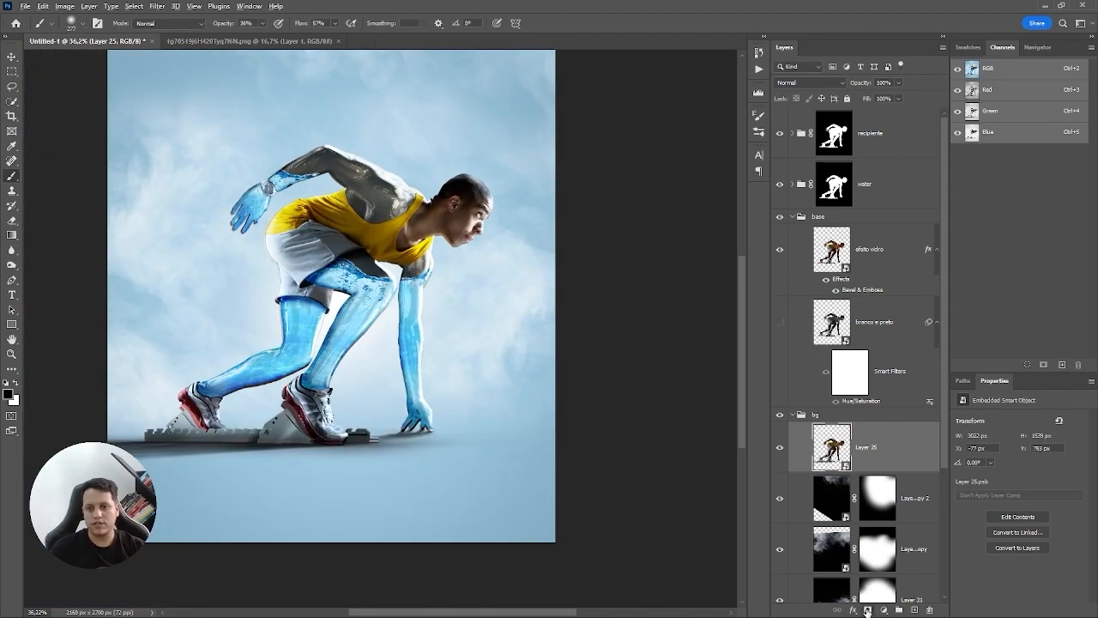
# Step: Add an all-hiding mask to the pasted athlete layer and reveal its ground shadow with a soft white brush at 100% opacity and flow
pyautogui.keyDown('alt'); pyautogui.click(868, 609); pyautogui.keyUp('alt')
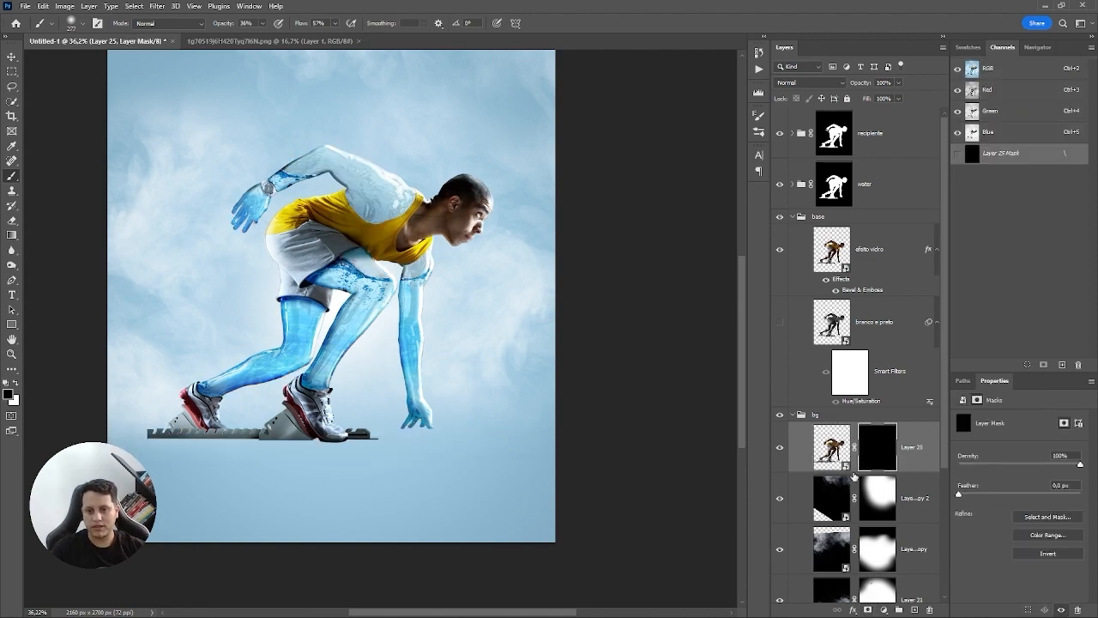
pyautogui.moveTo(415, 440); pyautogui.dragTo(458, 436)
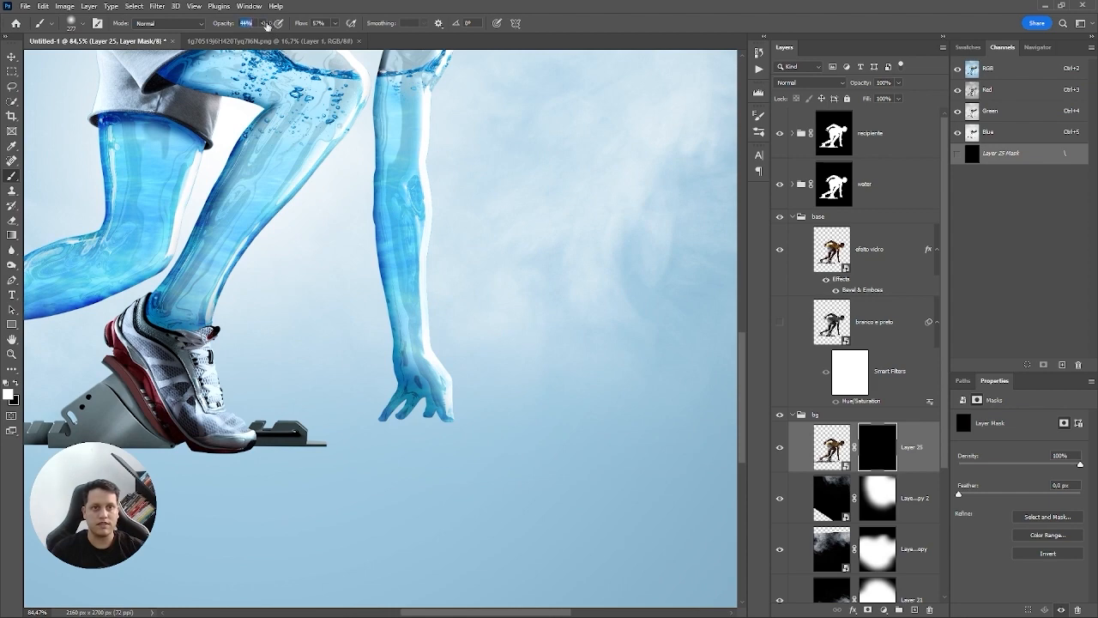
pyautogui.moveTo(417, 438)
pyautogui.mouseDown()
pyautogui.moveTo(407, 461)
pyautogui.moveTo(484, 447)
pyautogui.moveTo(306, 429)
pyautogui.mouseUp()
pyautogui.moveTo(558, 380); pyautogui.dragTo(509, 386)
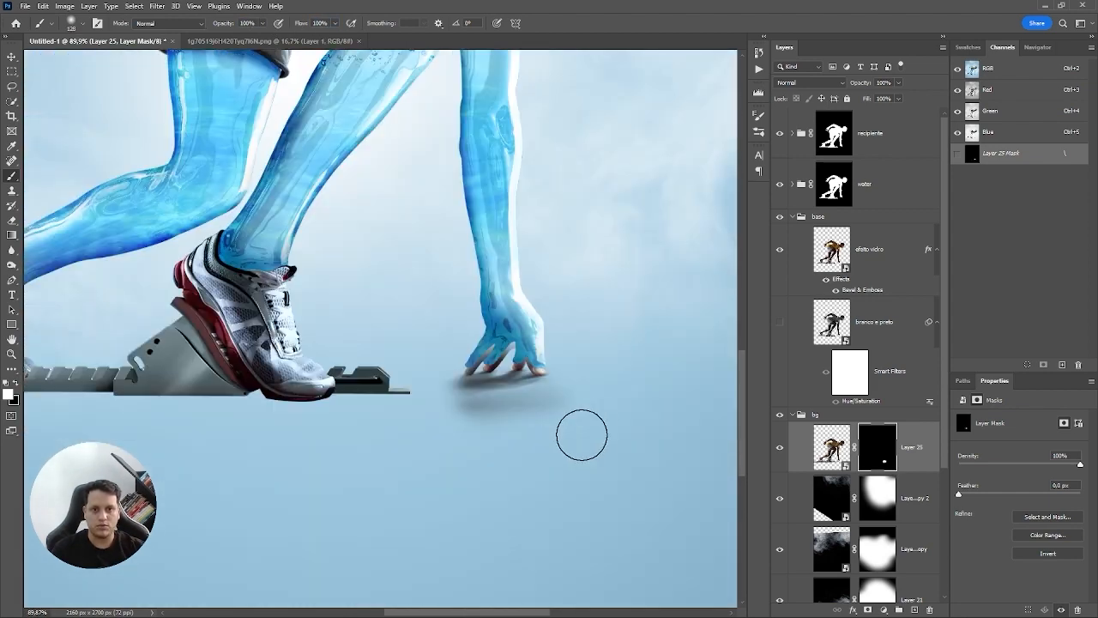
pyautogui.moveTo(584, 416)
pyautogui.mouseDown()
pyautogui.moveTo(559, 393)
pyautogui.moveTo(644, 441)
pyautogui.mouseUp()
pyautogui.moveTo(549, 431); pyautogui.dragTo(101, 433)
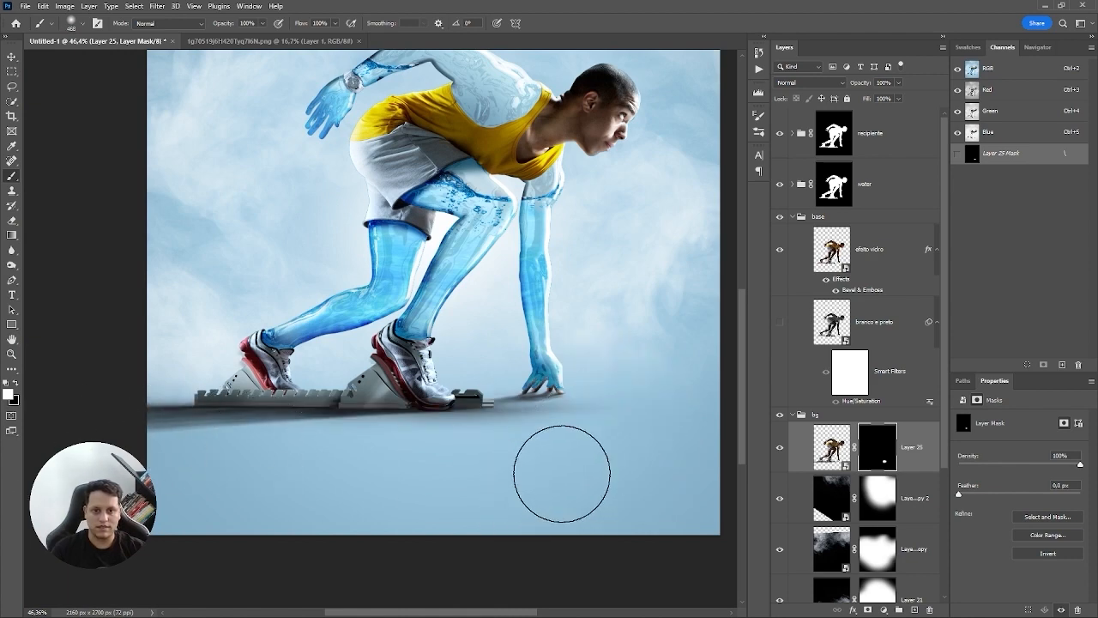
pyautogui.moveTo(565, 444)
pyautogui.mouseDown()
pyautogui.moveTo(314, 452)
pyautogui.moveTo(717, 477)
pyautogui.mouseUp()
# Step: Nudge the masked athlete image 14 px up and 1 px right so its fingertips hide behind the glass hand
pyautogui.click(831, 447)
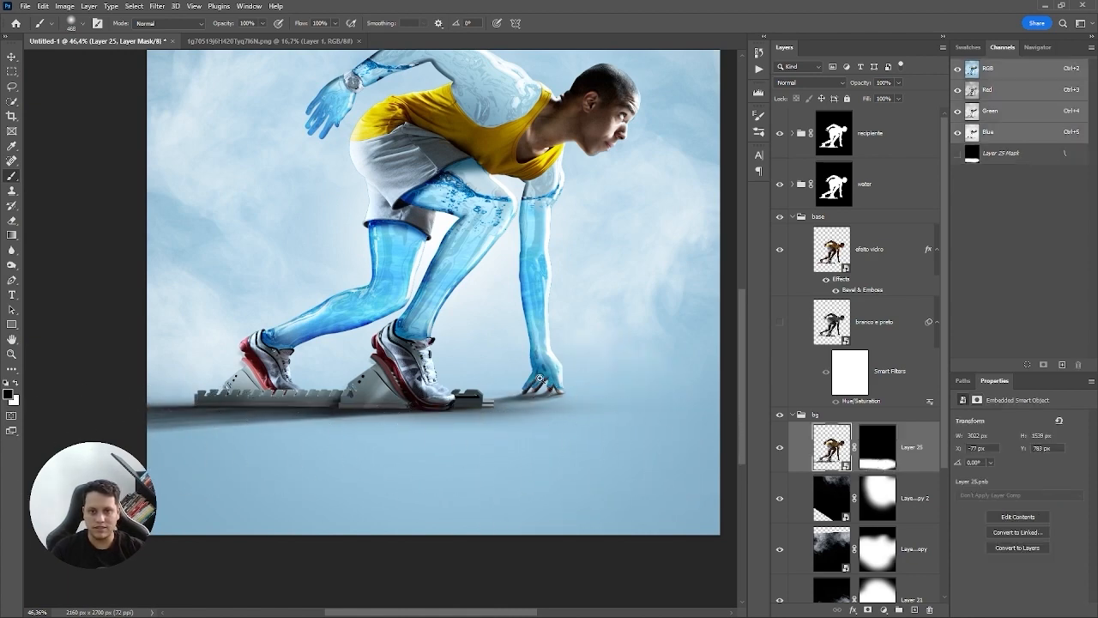
pyautogui.moveTo(529, 374); pyautogui.dragTo(604, 396)
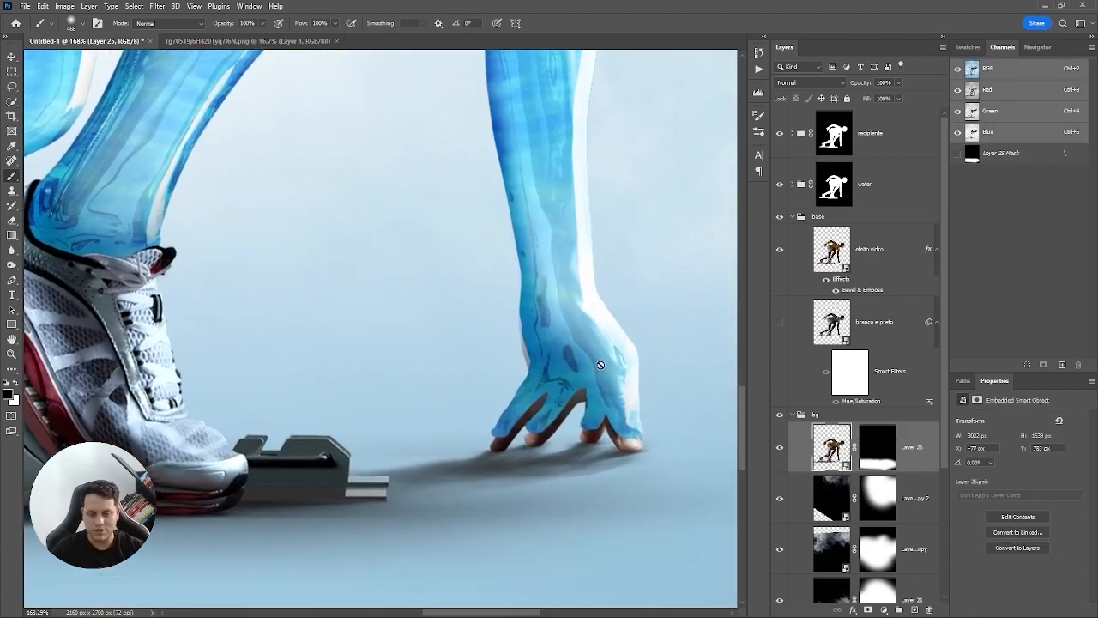
pyautogui.hotkey('ctrl', 'Up')
pyautogui.hotkey('ctrl', 'Up')
pyautogui.hotkey('ctrl', 'Up')
pyautogui.hotkey('ctrl', 'Up')
pyautogui.hotkey('ctrl', 'Up')
pyautogui.hotkey('ctrl', 'Up')
pyautogui.hotkey('ctrl', 'Up')
pyautogui.hotkey('ctrl', 'Up')
pyautogui.hotkey('ctrl', 'Up')
pyautogui.hotkey('ctrl', 'Up')
pyautogui.hotkey('ctrl', 'Up')
pyautogui.hotkey('ctrl', 'Up')
pyautogui.hotkey('ctrl', 'Up')
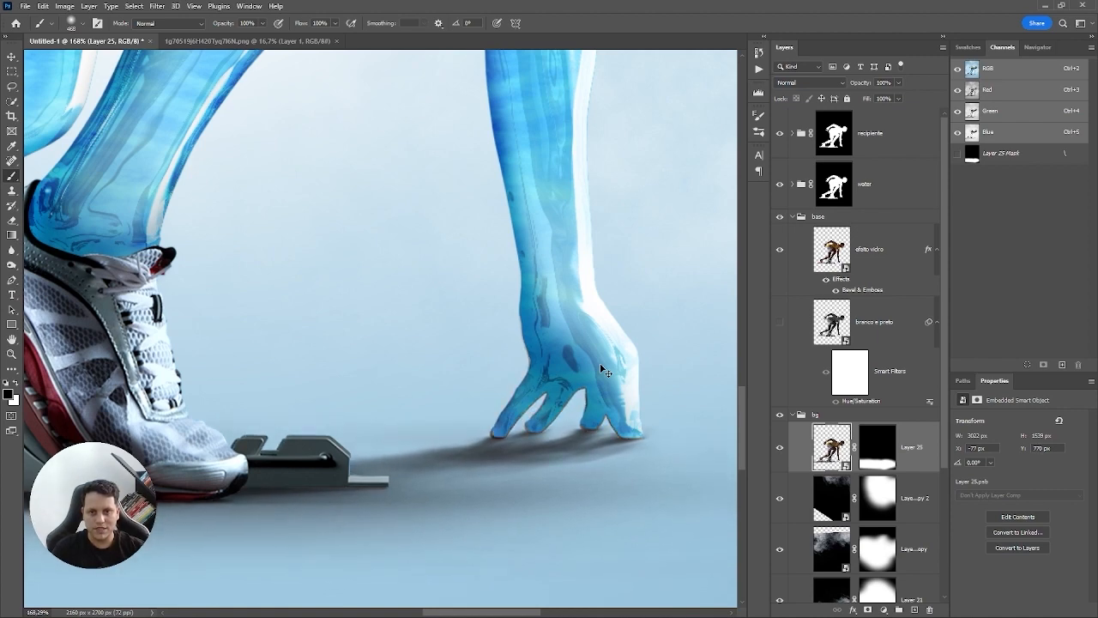
pyautogui.hotkey('ctrl', 'Up')
pyautogui.hotkey('ctrl', 'Left')
pyautogui.hotkey('ctrl', 'Right')
pyautogui.hotkey('ctrl', 'Right')
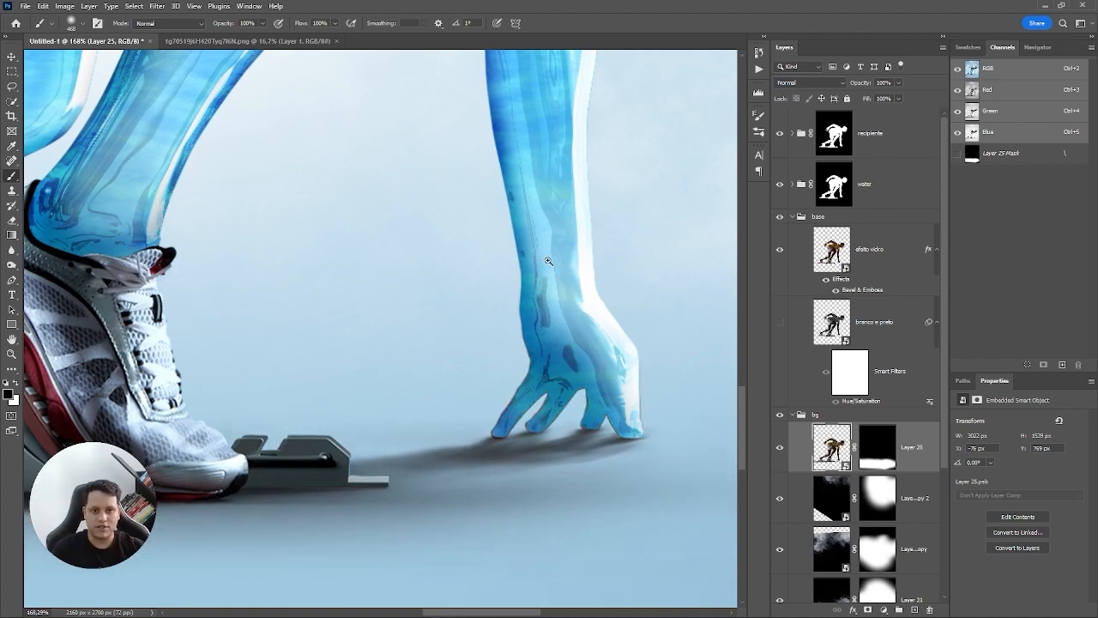
# Step: Paint white on the shadow layer's mask along the lower edge of the canvas to reveal the remaining ground area
pyautogui.moveTo(579, 296); pyautogui.dragTo(403, 309)
pyautogui.moveTo(202, 303); pyautogui.dragTo(314, 289)
pyautogui.moveTo(556, 353); pyautogui.dragTo(587, 365)
pyautogui.click(876, 457)
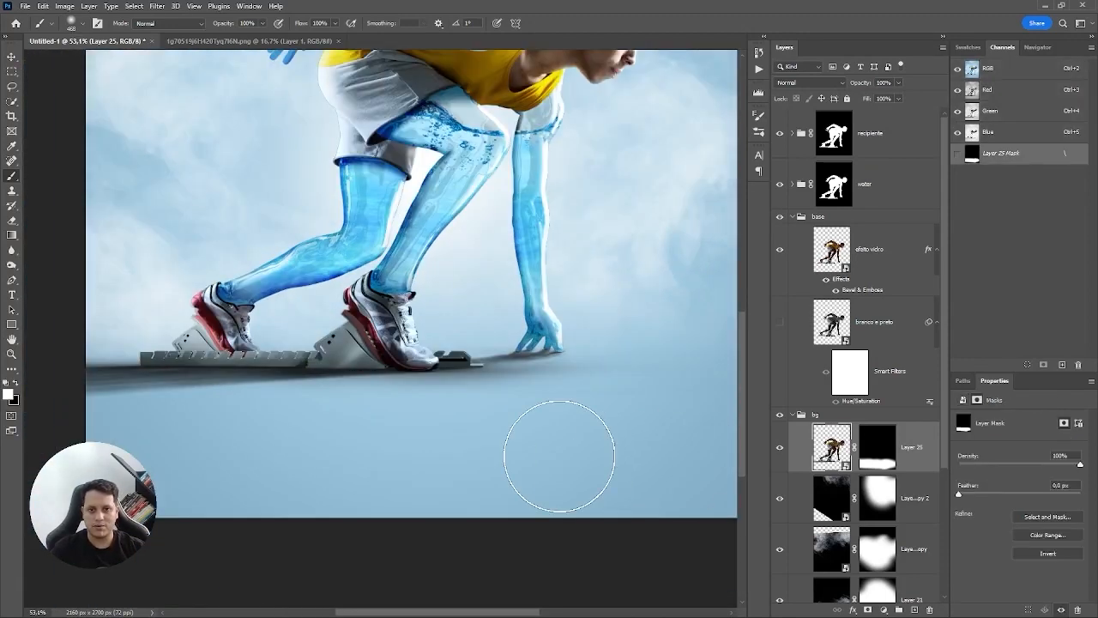
pyautogui.moveTo(84, 474)
pyautogui.mouseDown()
pyautogui.moveTo(730, 478)
pyautogui.moveTo(695, 550)
pyautogui.mouseUp()
pyautogui.hotkey('ctrl', '0')
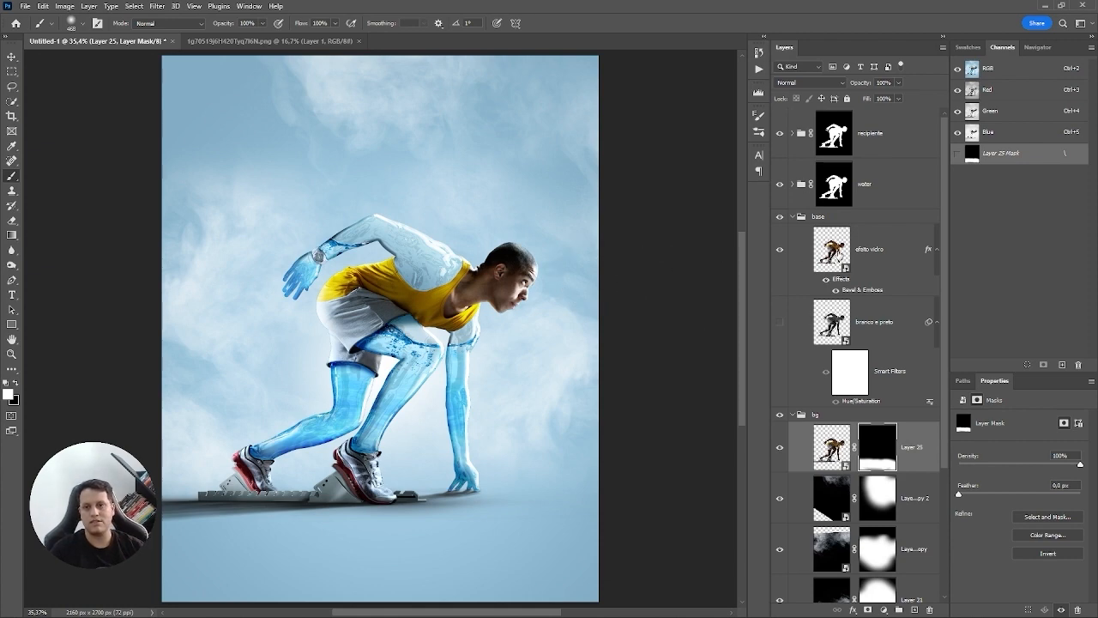
# Step: Collapse the base group and open gatorade logo-white.png from the para aula folder
pyautogui.click(793, 217)
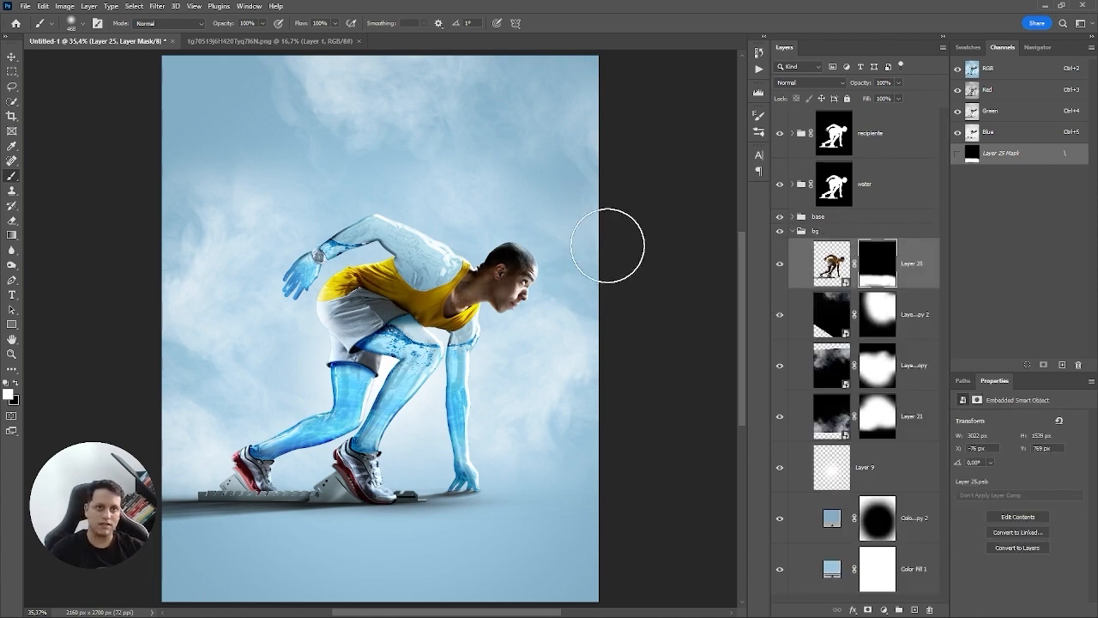
pyautogui.scroll(2, 608, 245)
pyautogui.hotkey('ctrl', 'Tab')
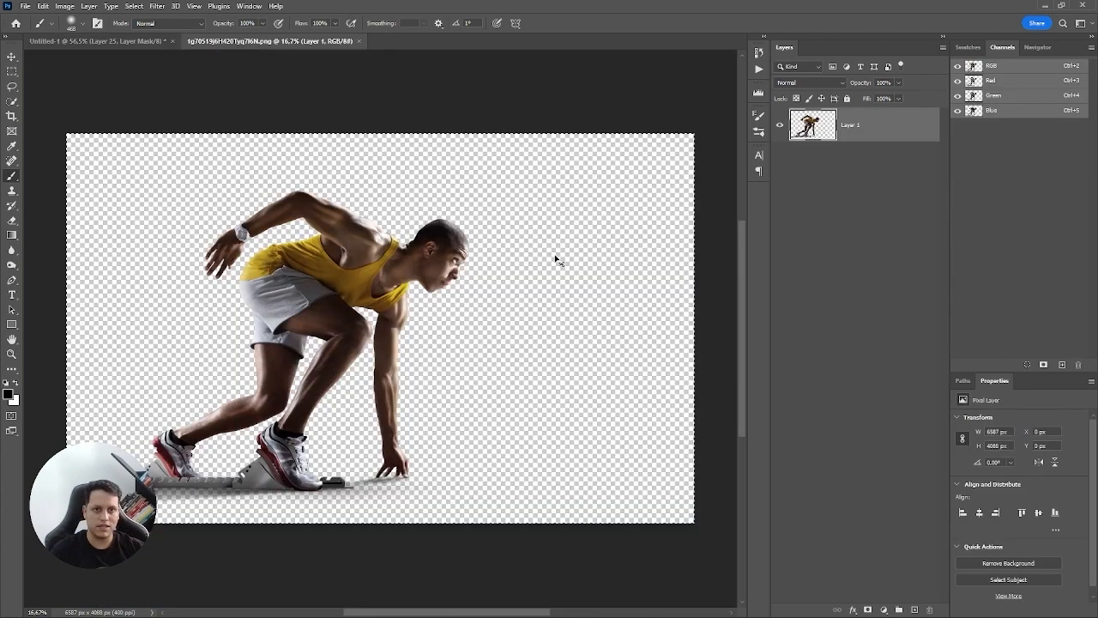
pyautogui.hotkey('ctrl', 'Tab')
pyautogui.hotkey('ctrl', 'o')
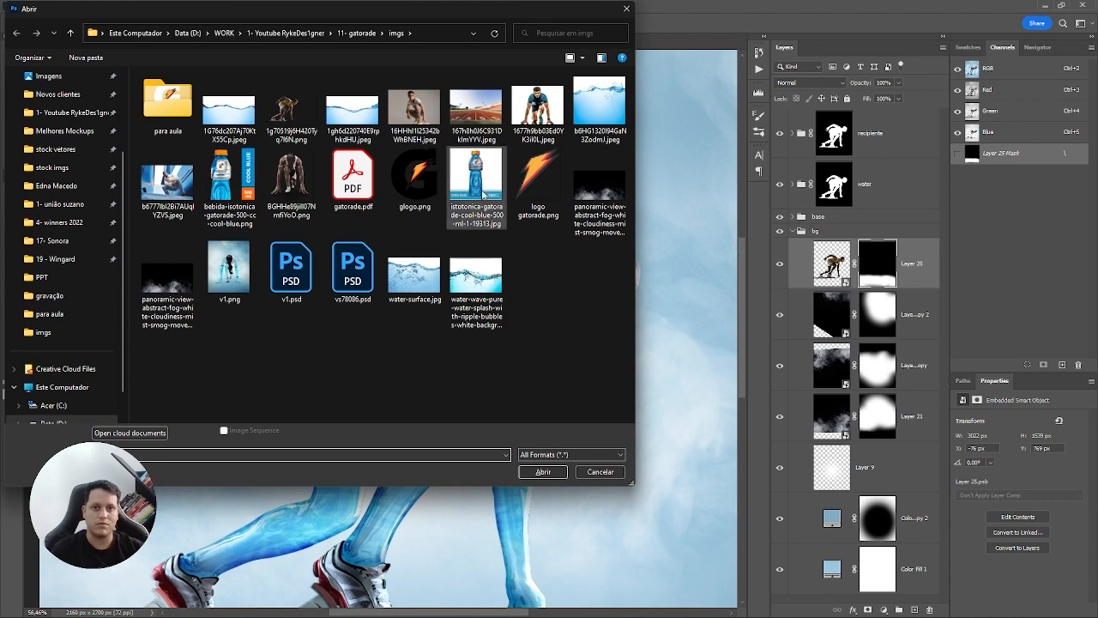
pyautogui.doubleClick(168, 101)
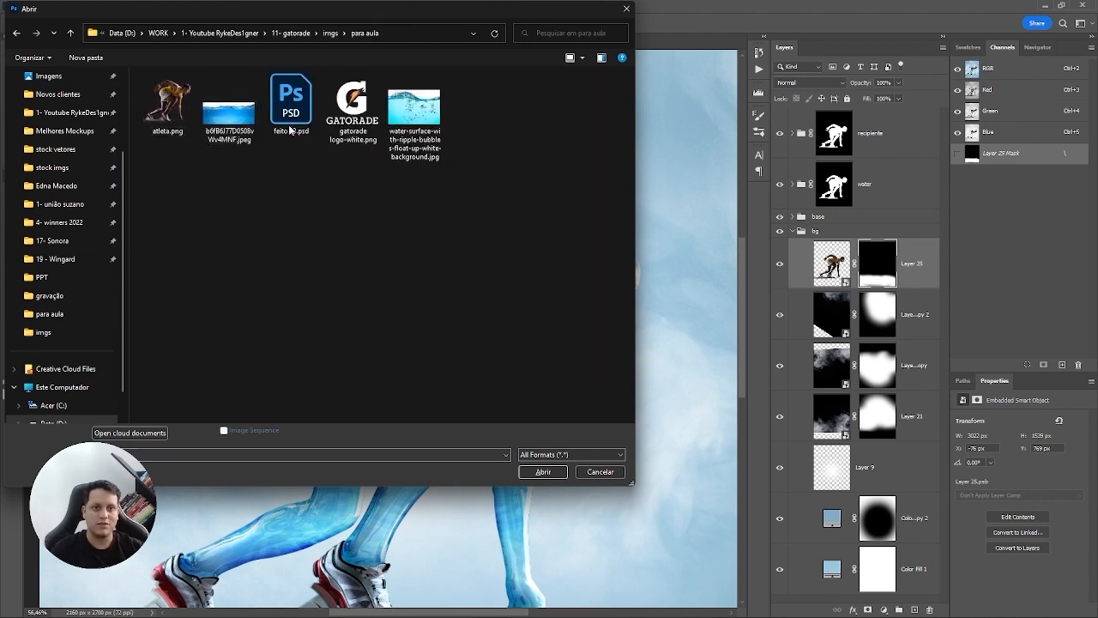
pyautogui.doubleClick(352, 107)
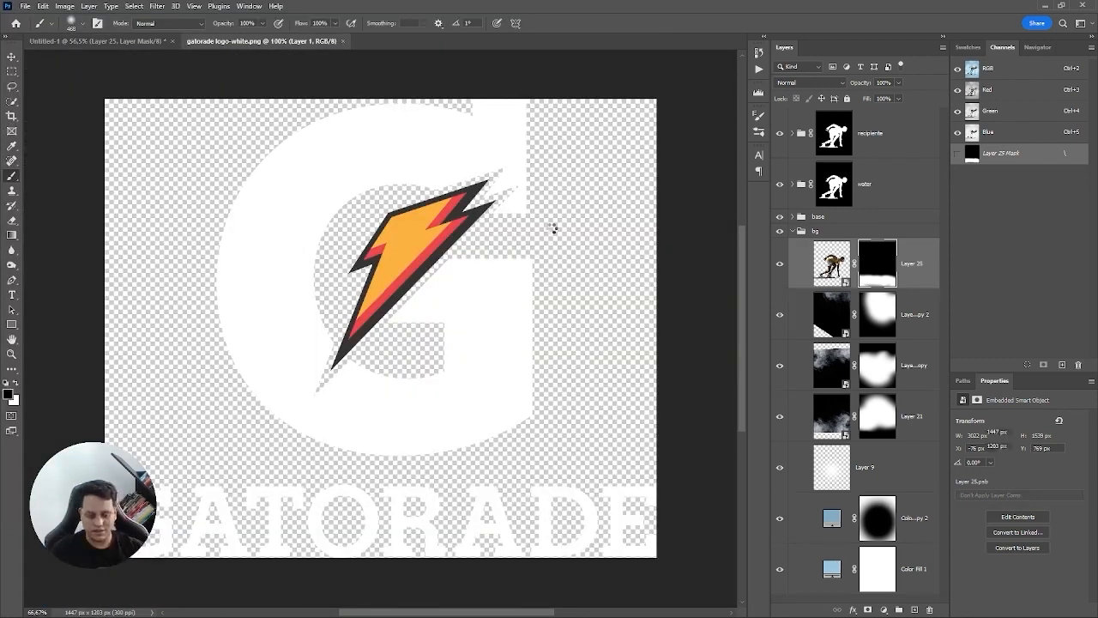
# Step: Paste the Gatorade logo into the sprinter composition above the shadow layer and convert it to a smart object
pyautogui.click(103, 41)
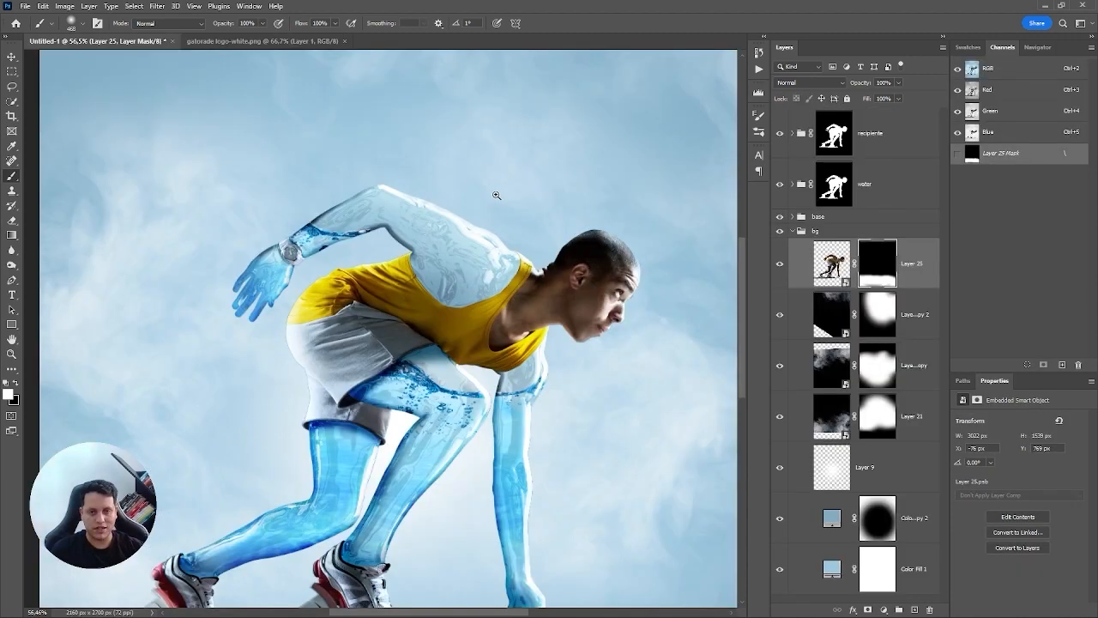
pyautogui.moveTo(493, 195); pyautogui.dragTo(468, 175)
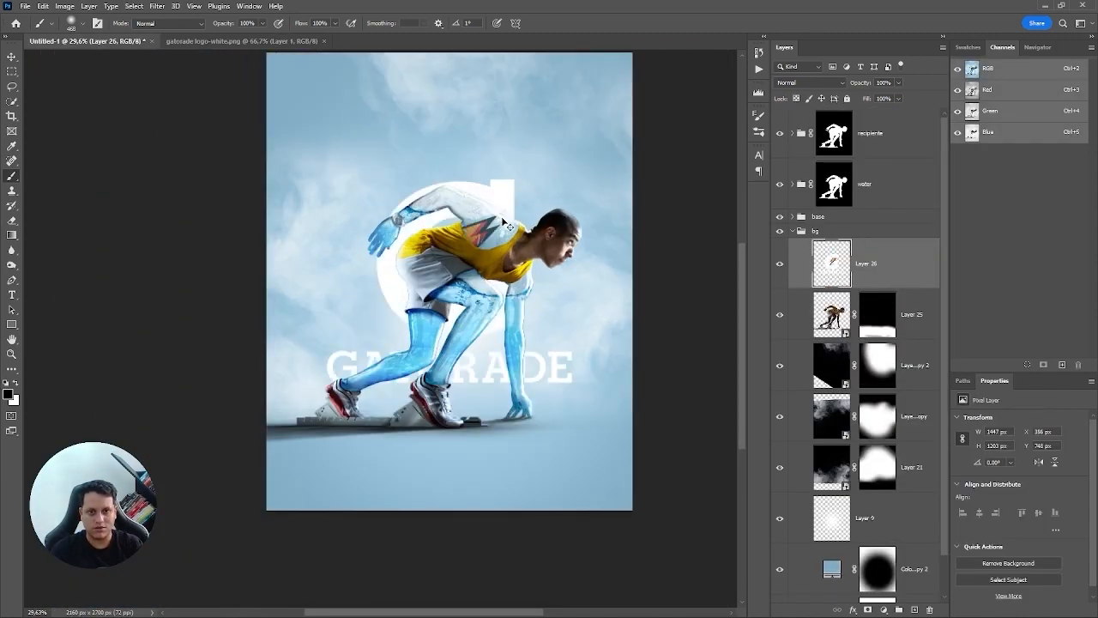
pyautogui.hotkey('ctrl', 't')
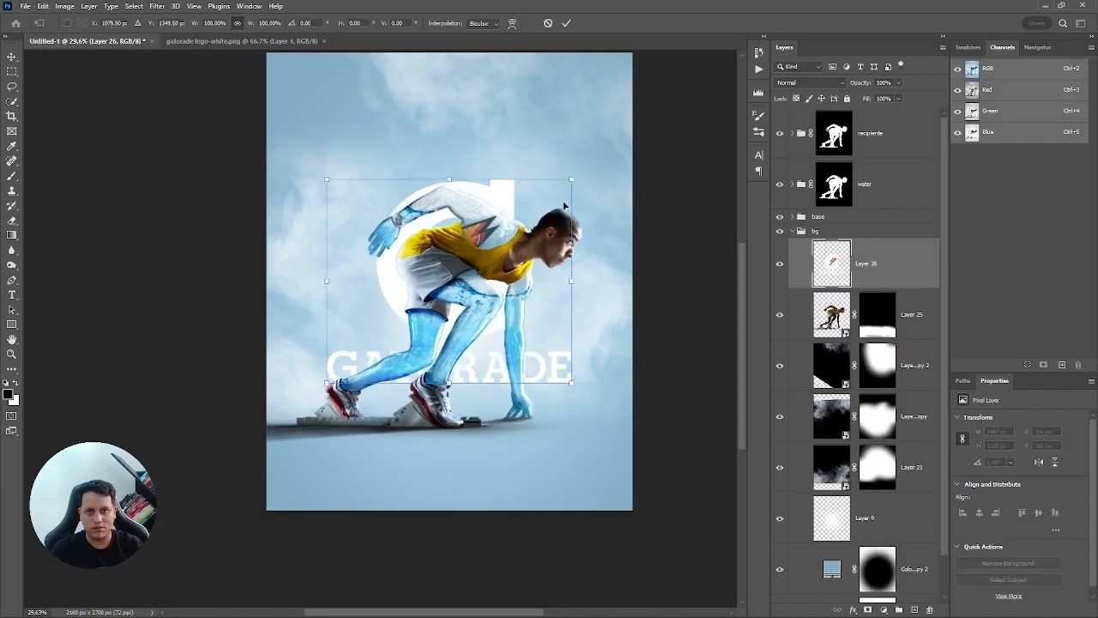
pyautogui.press('Return')
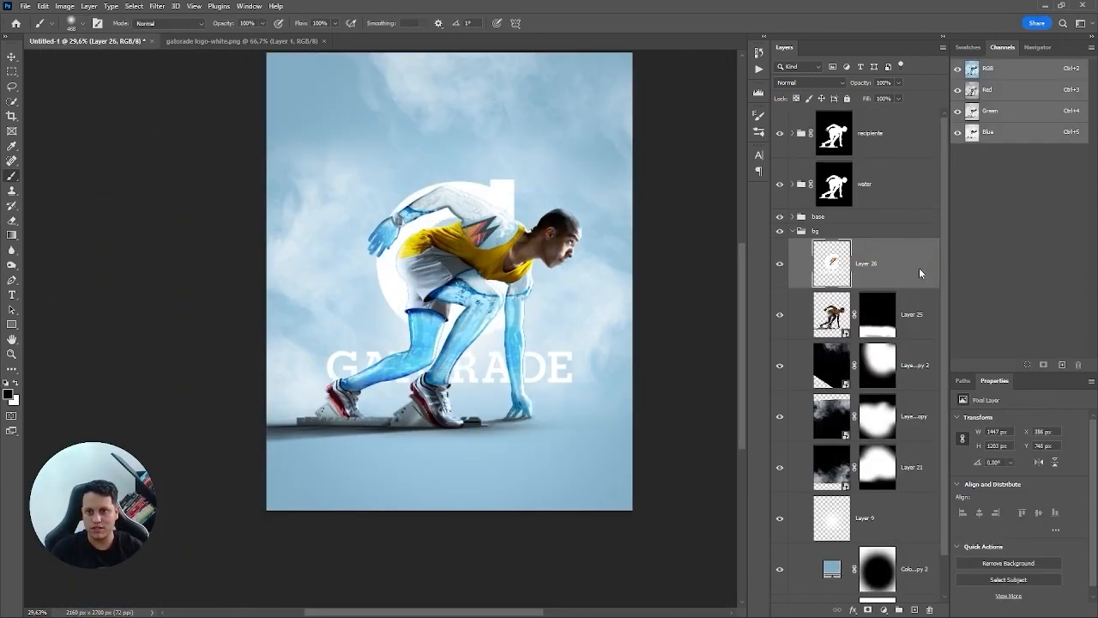
pyautogui.rightClick(919, 272)
pyautogui.click(973, 292)
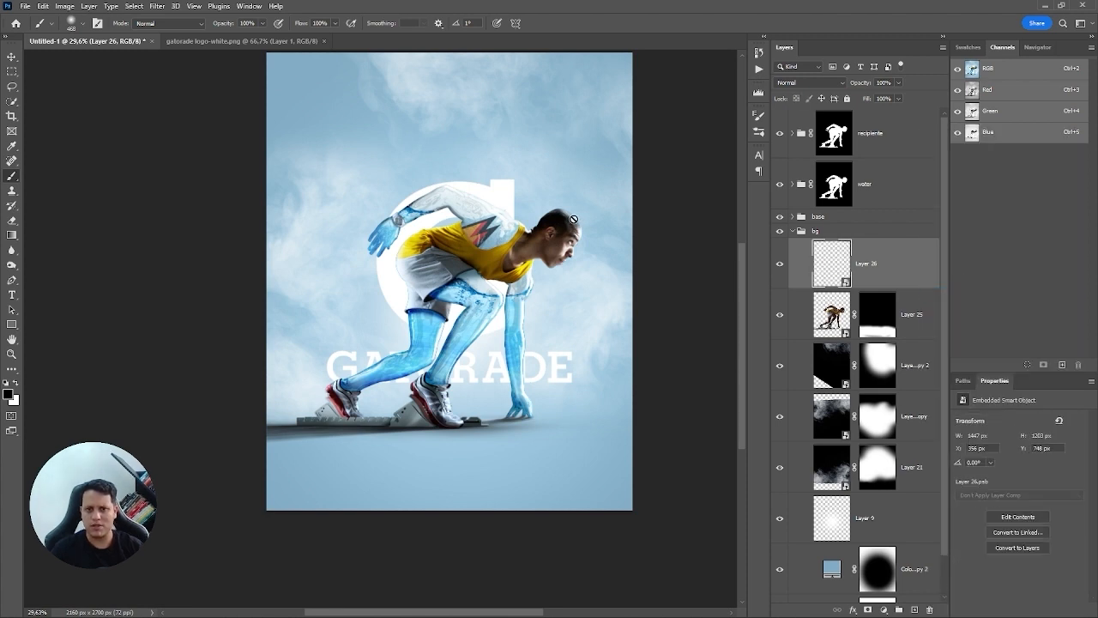
# Step: Scale the Gatorade logo behind the sprinter to about 113%, keeping it centered on the canvas
pyautogui.hotkey('ctrl', 't')
pyautogui.moveTo(574, 177)
pyautogui.mouseDown()
pyautogui.moveTo(632, 142)
pyautogui.moveTo(600, 181)
pyautogui.moveTo(589, 166)
pyautogui.mouseUp()
pyautogui.moveTo(532, 194)
pyautogui.mouseDown()
pyautogui.moveTo(532, 166)
pyautogui.moveTo(537, 189)
pyautogui.mouseUp()
pyautogui.hotkey('ctrl', 'z')
pyautogui.press('Return')
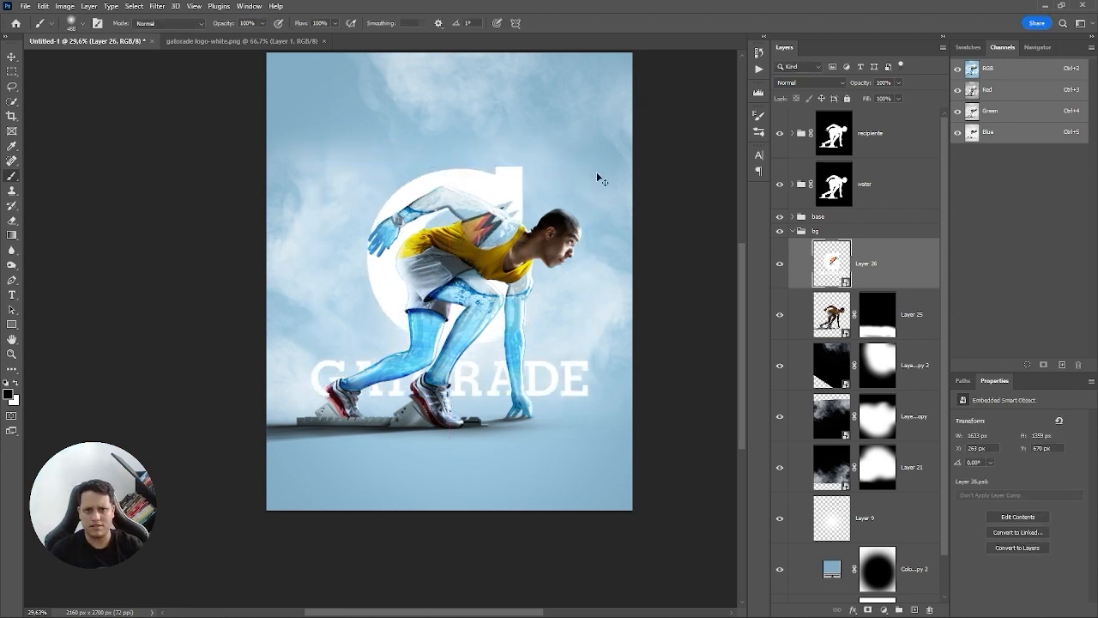
pyautogui.hotkey('ctrl', 't')
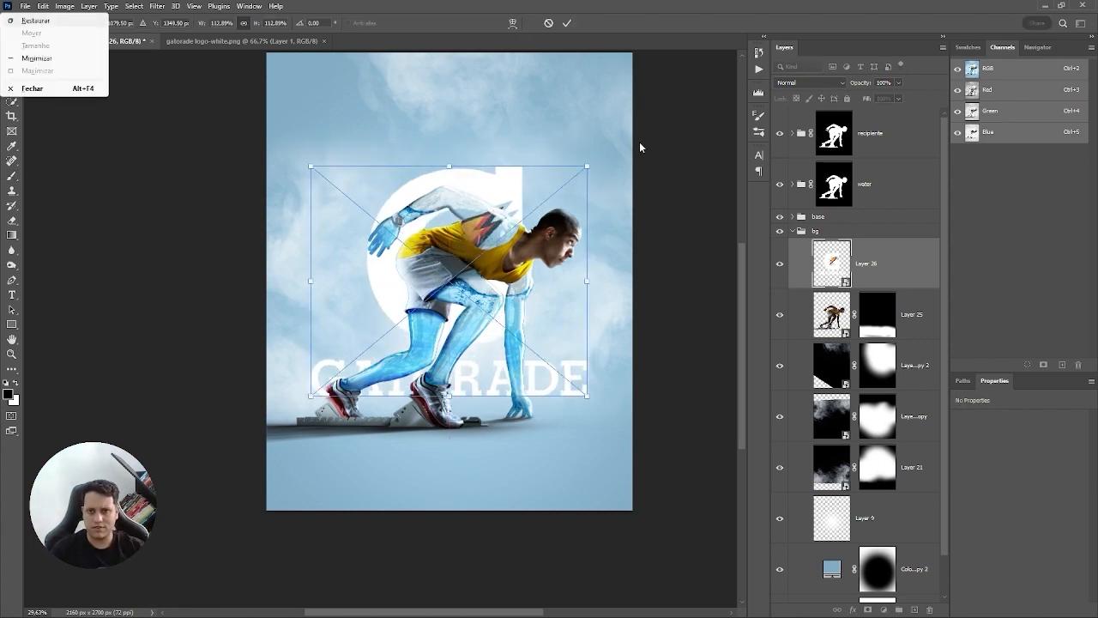
pyautogui.press('Return')
# Step: Add a mask to the large logo and paint out its GATORADE wordmark with a hard round black brush
pyautogui.press('b')
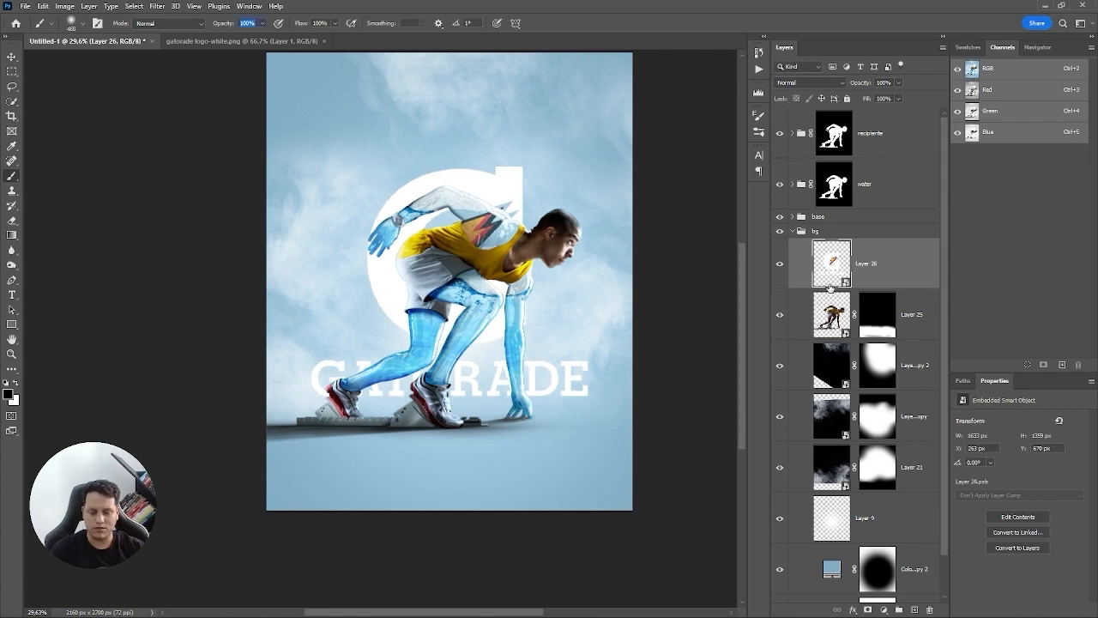
pyautogui.click(868, 609)
pyautogui.rightClick(536, 380)
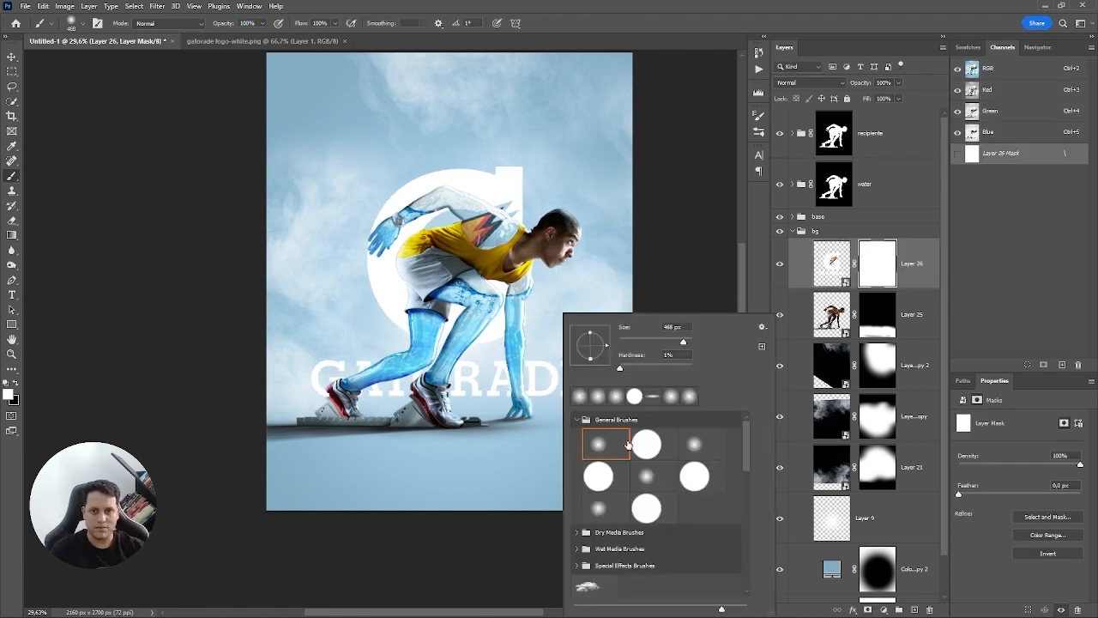
pyautogui.click(644, 446)
pyautogui.press('x')
pyautogui.moveTo(323, 384); pyautogui.dragTo(562, 386)
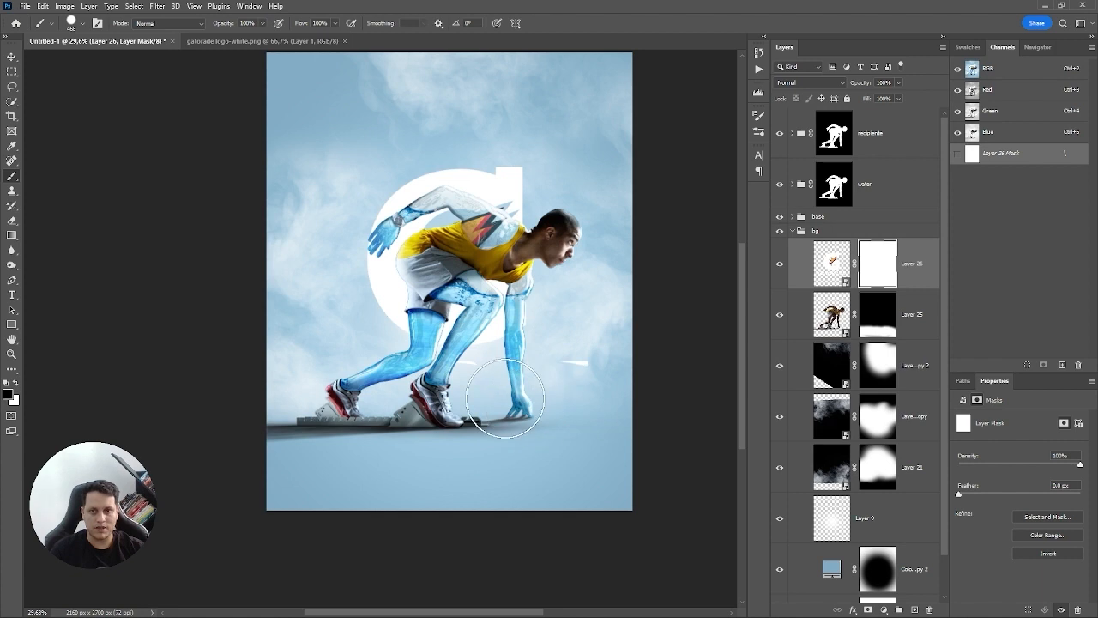
# Step: Duplicate the masked logo, shrink the copy to about 468 px wide, and place it centered below the sprinter
pyautogui.click(829, 282)
pyautogui.hotkey('ctrl', 'j')
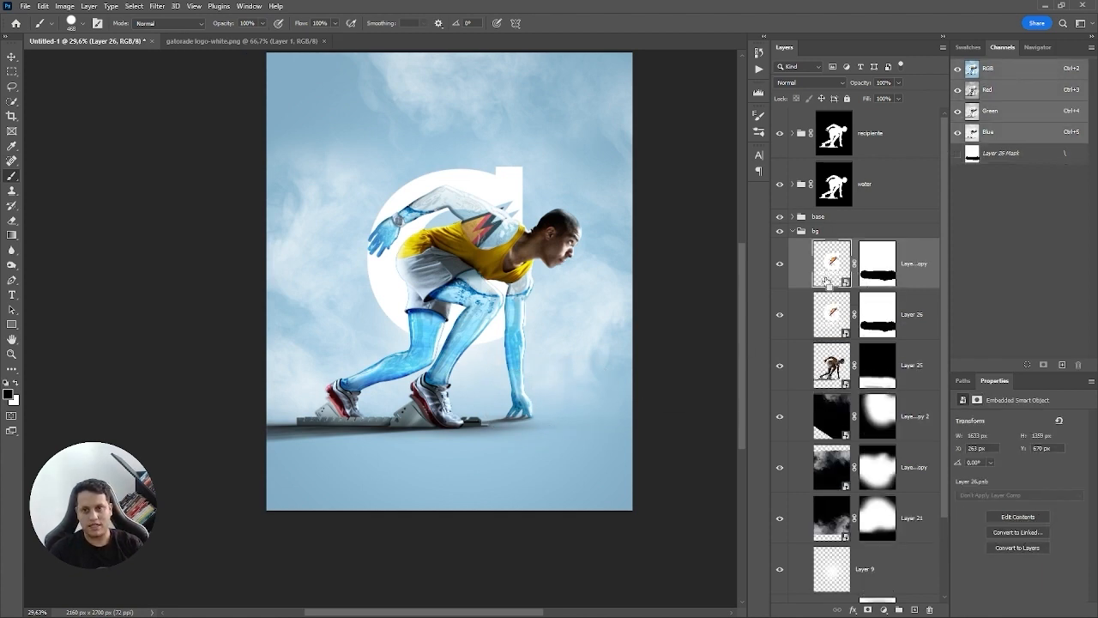
pyautogui.hotkey('ctrl', 't')
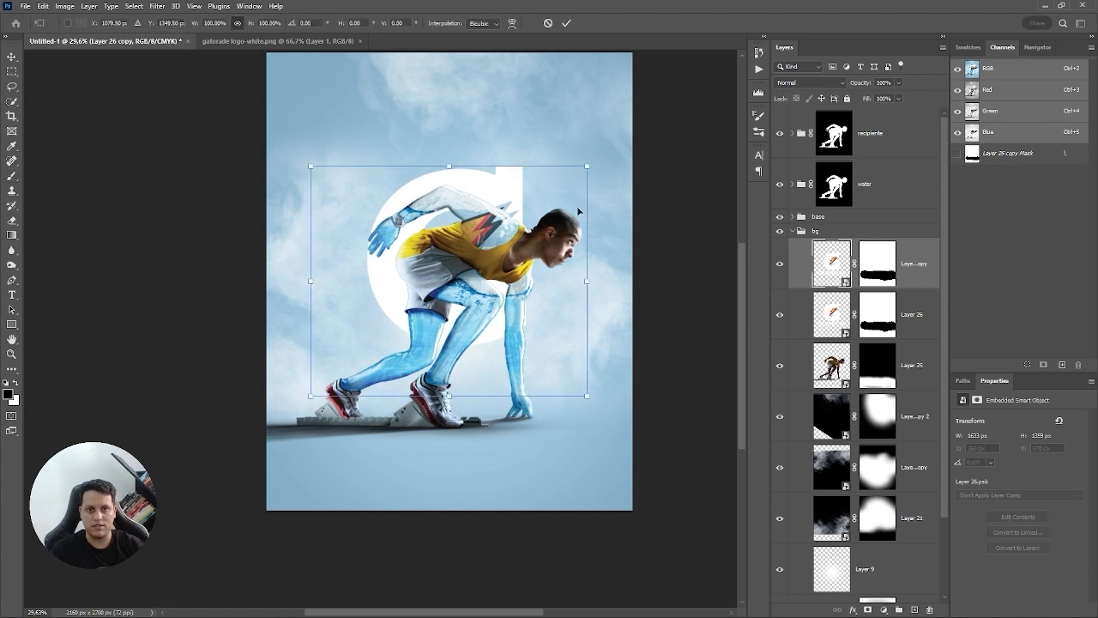
pyautogui.moveTo(534, 182)
pyautogui.mouseDown()
pyautogui.moveTo(537, 371)
pyautogui.moveTo(529, 392)
pyautogui.moveTo(480, 432)
pyautogui.mouseUp()
pyautogui.press('Return')
pyautogui.press('b')
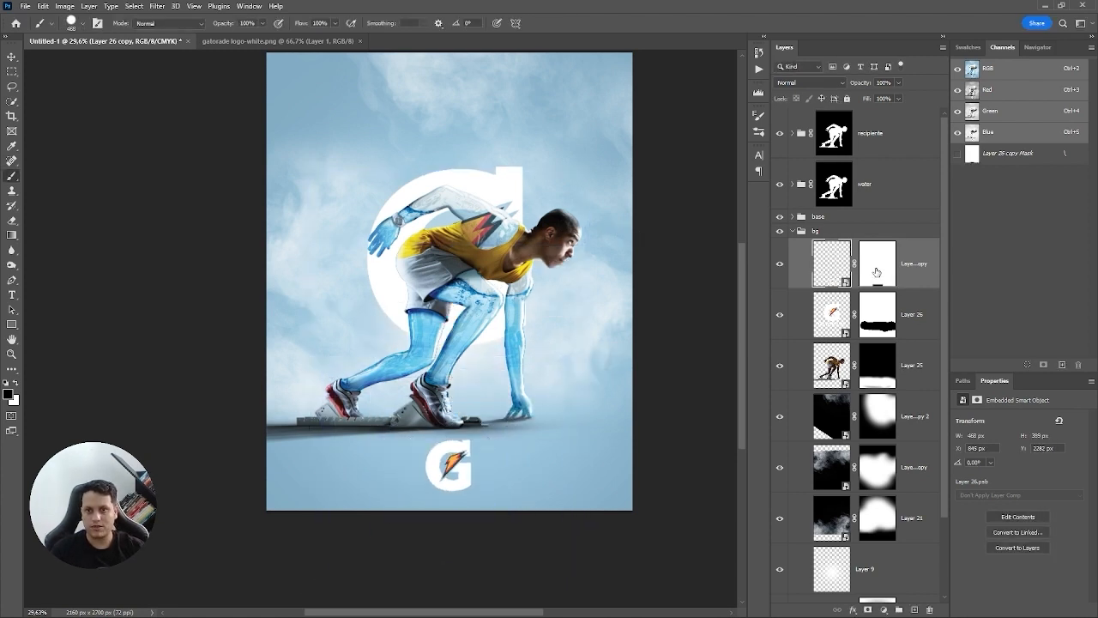
# Step: Fill the small logo copy's mask with white to restore the wordmark and scale the copy to about 48%
pyautogui.click(877, 271)
pyautogui.press('x')
pyautogui.hotkey('alt', 'BackSpace')
pyautogui.hotkey('ctrl', 't')
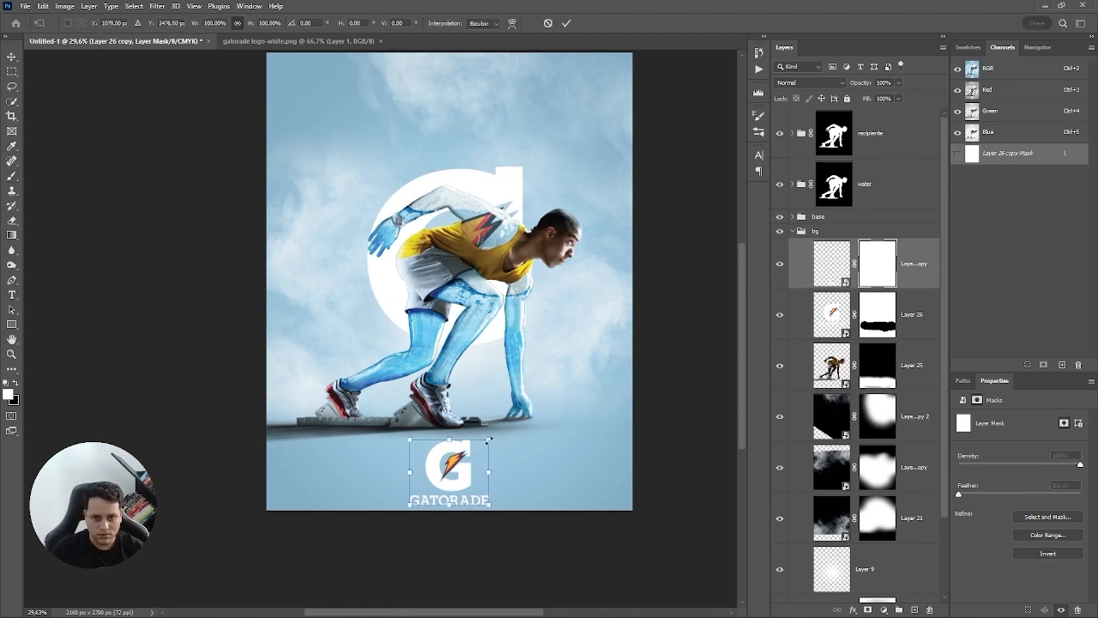
pyautogui.moveTo(488, 440); pyautogui.dragTo(461, 436)
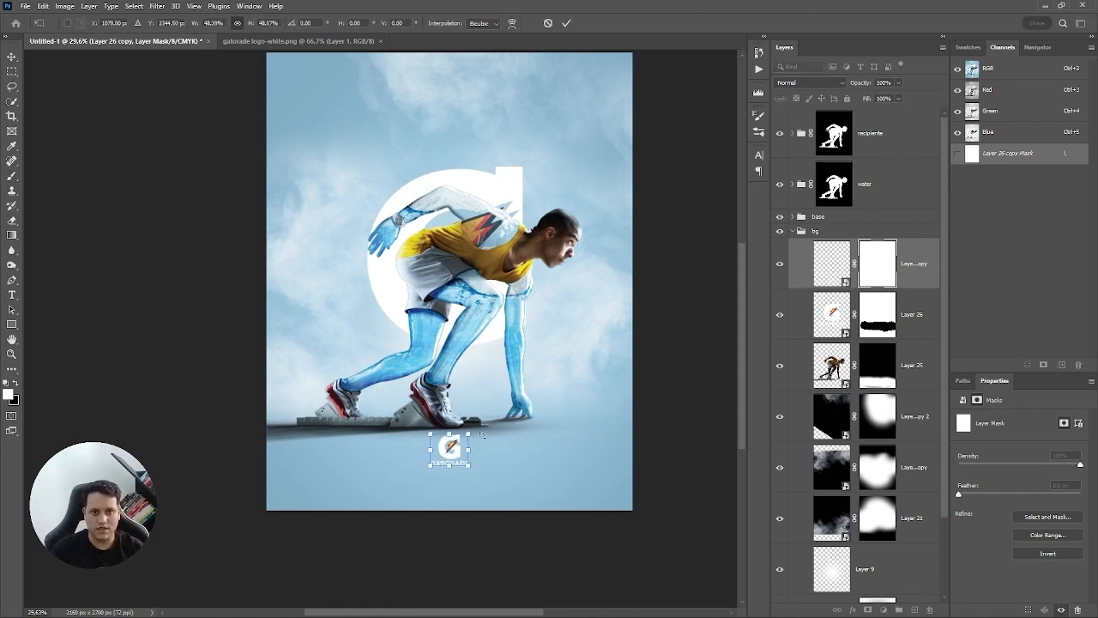
pyautogui.press('Return')
# Step: Mask out the G symbol of the small logo with a hard black brush, keeping only the GATORADE wordmark
pyautogui.scroll(10, 438, 421)
pyautogui.press('x')
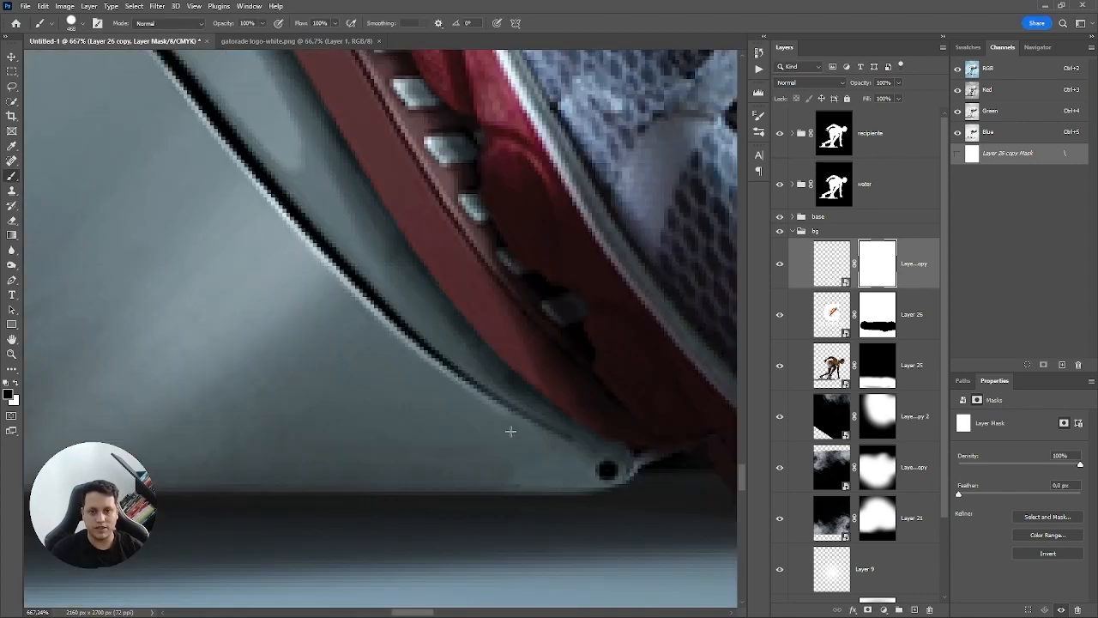
pyautogui.scroll(-15, 477, 279)
pyautogui.scroll(5, 417, 313)
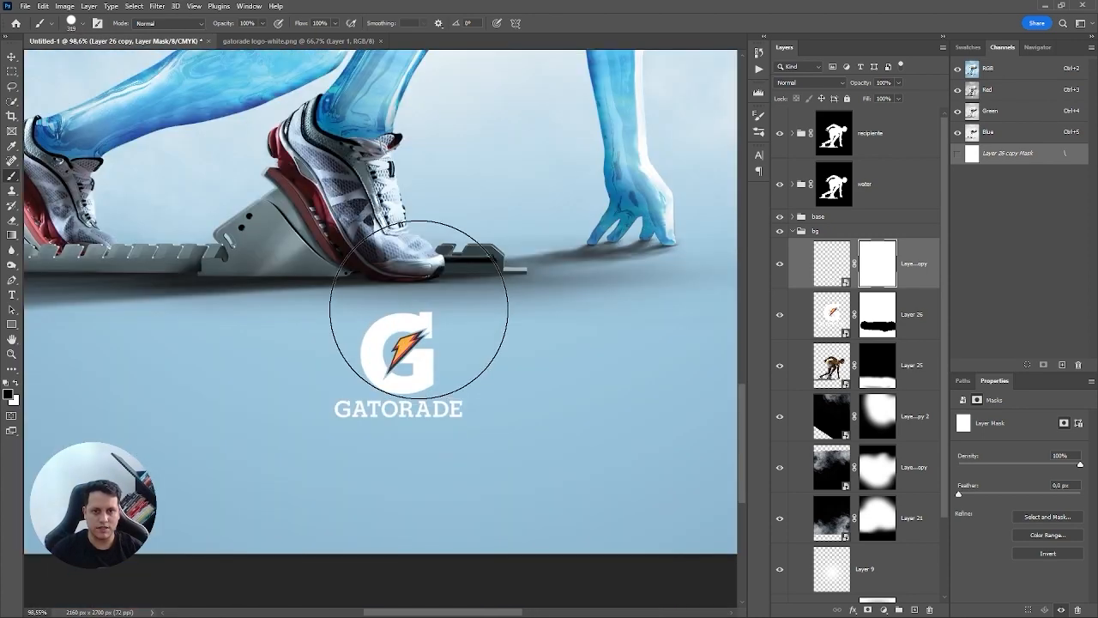
pyautogui.click(399, 335)
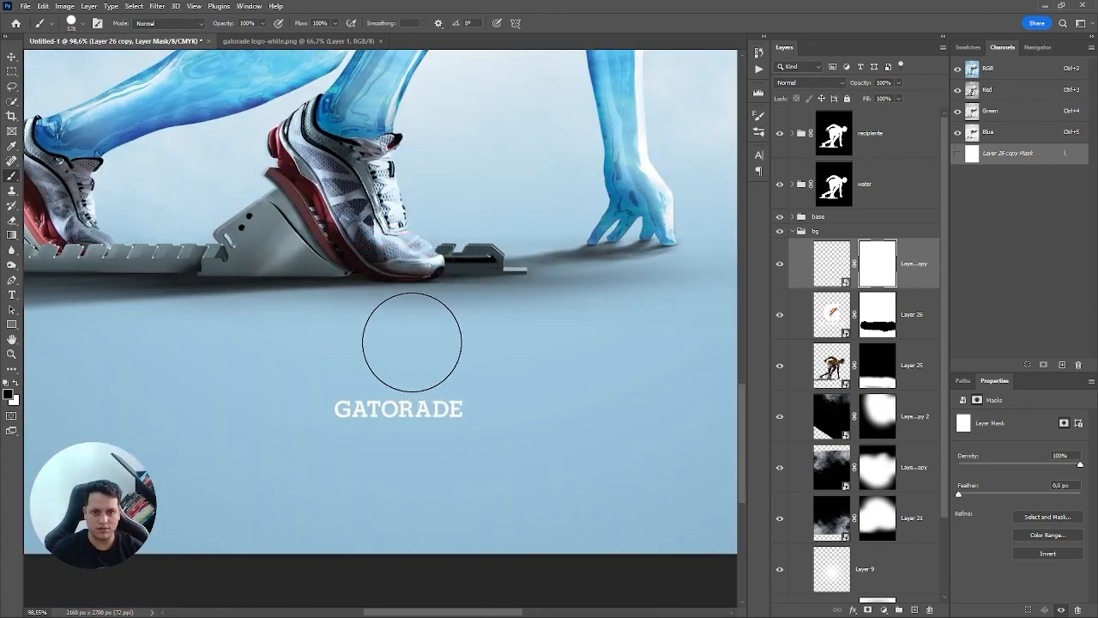
pyautogui.scroll(-4, 455, 261)
# Step: Enlarge the small GATORADE wordmark and position it centered beneath the starting blocks
pyautogui.click(845, 277)
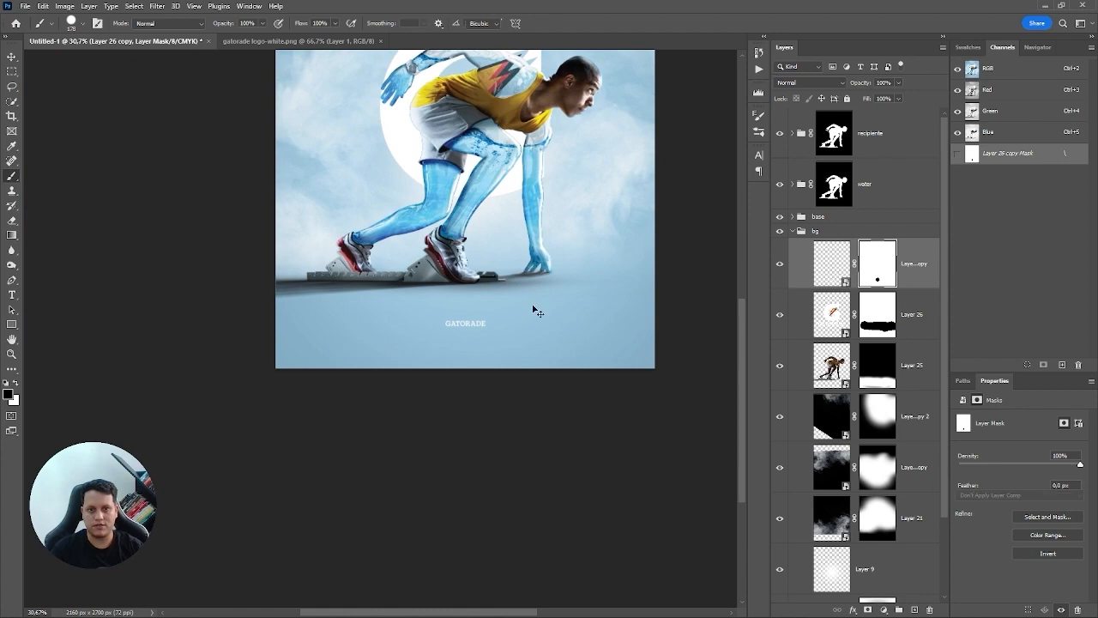
pyautogui.hotkey('ctrl', 't')
pyautogui.moveTo(490, 301); pyautogui.dragTo(508, 285)
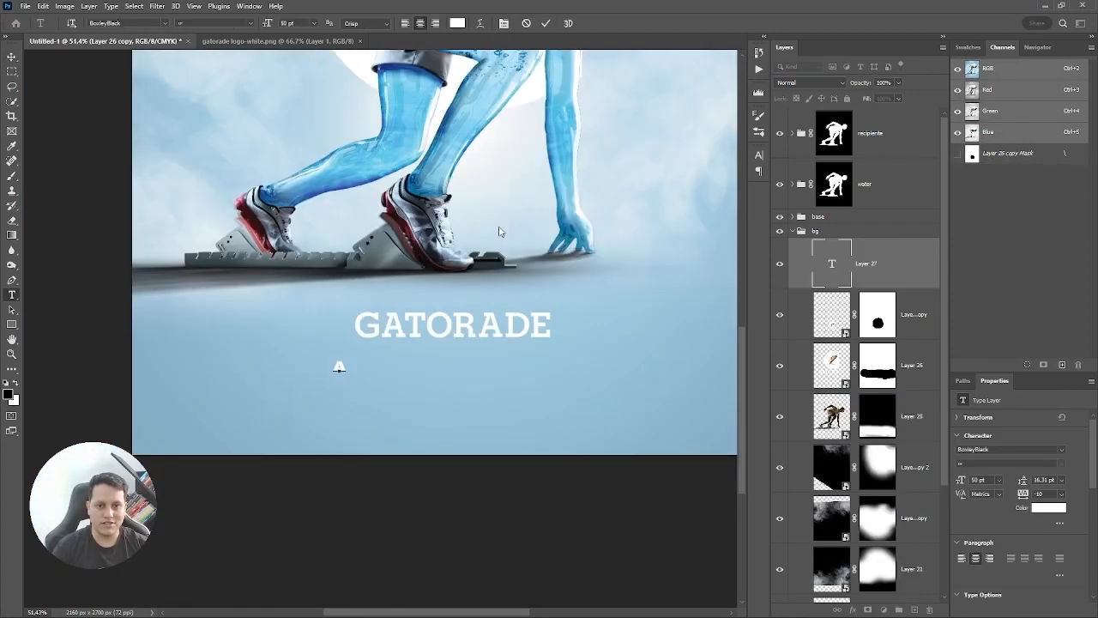
# Step: Write the two-line slogan "ABASTECER SEU CORPO COM GATORADE / É GARANTIA DE VOCÊ IR MAIS LONGE!" below the GATORADE wordmark
pyautogui.write('BASTECER S')
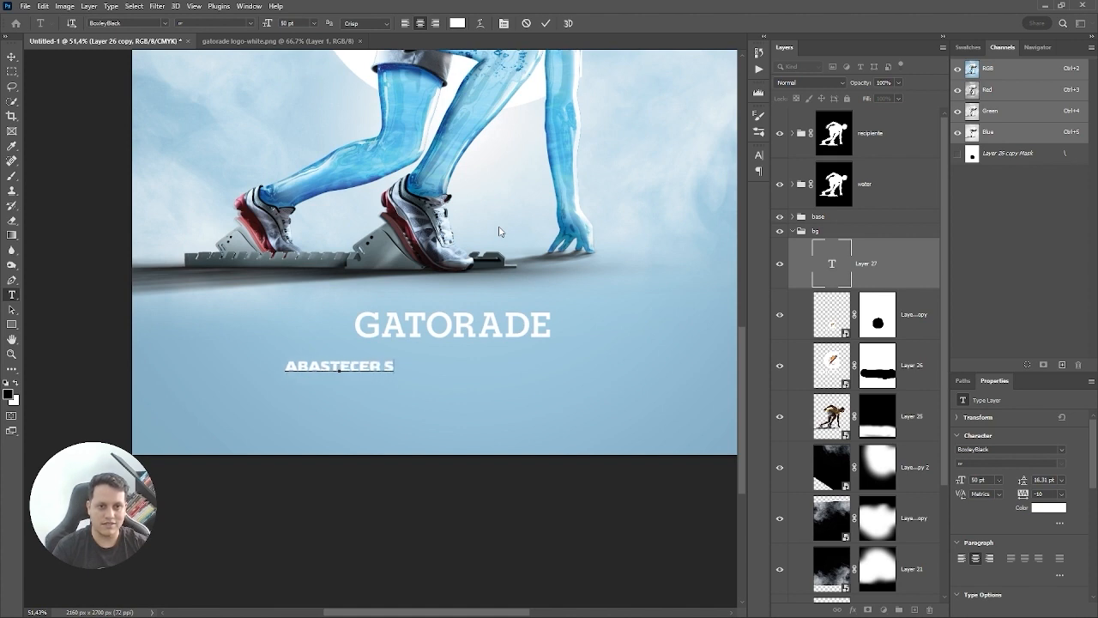
pyautogui.write('EU CORPO COM GA')
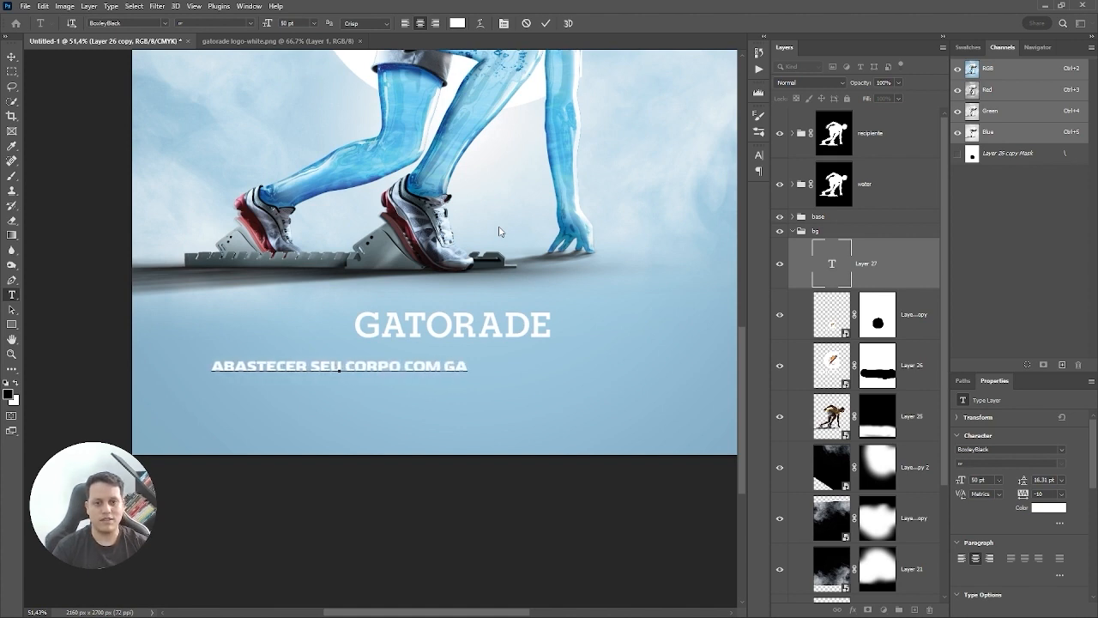
pyautogui.write('TORADE')
pyautogui.press('Return')
pyautogui.write('E GARA')
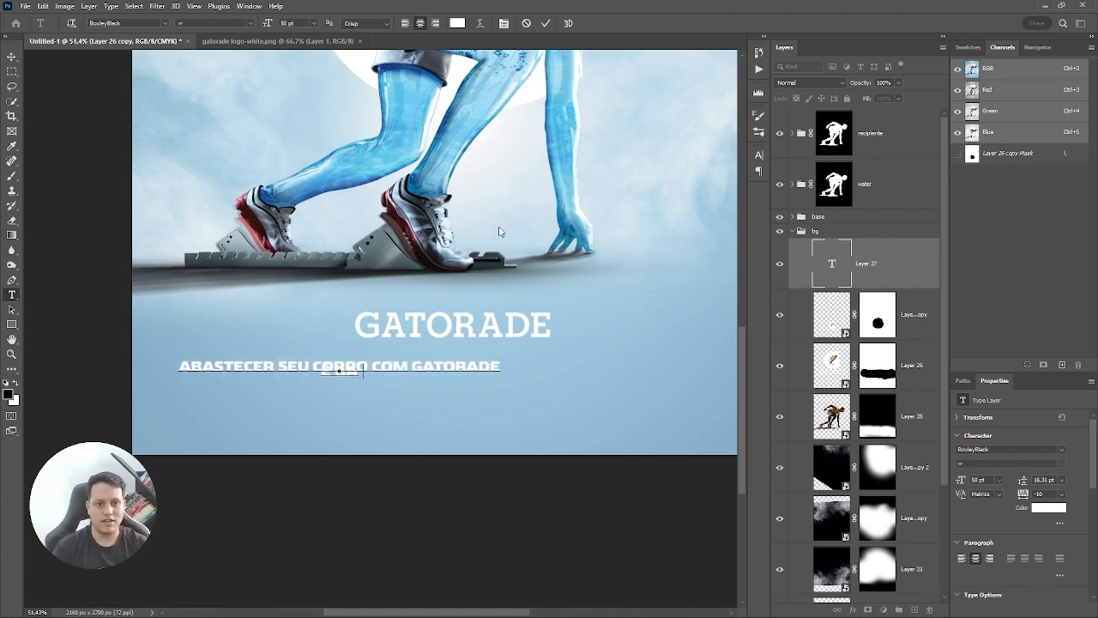
pyautogui.write('NTIA DE VOCE')
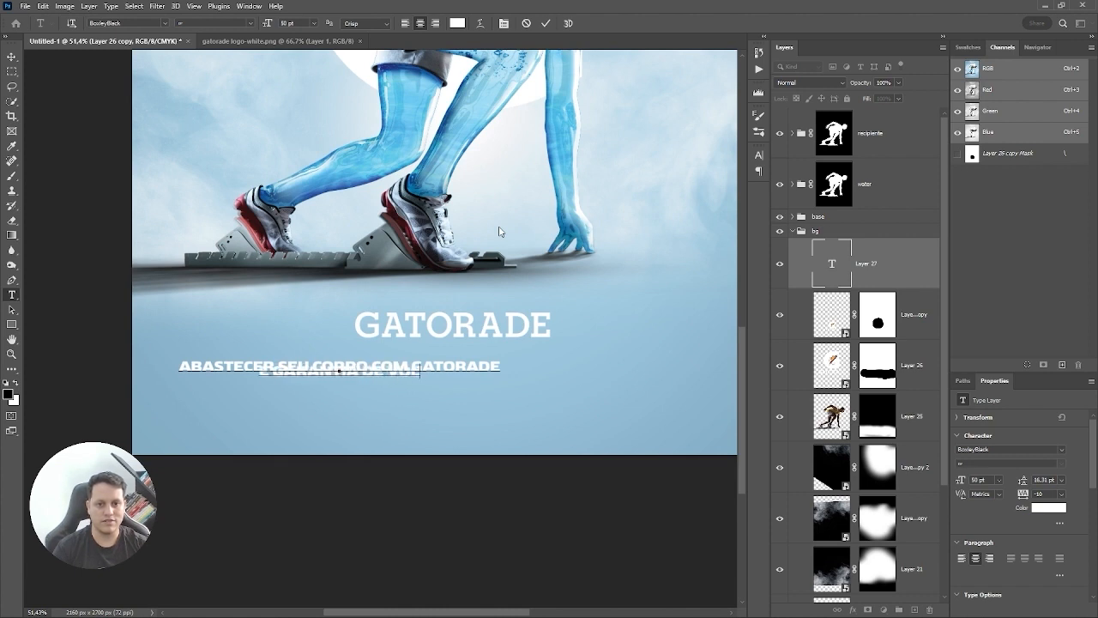
pyautogui.write(' IR MAIS LONGE.')
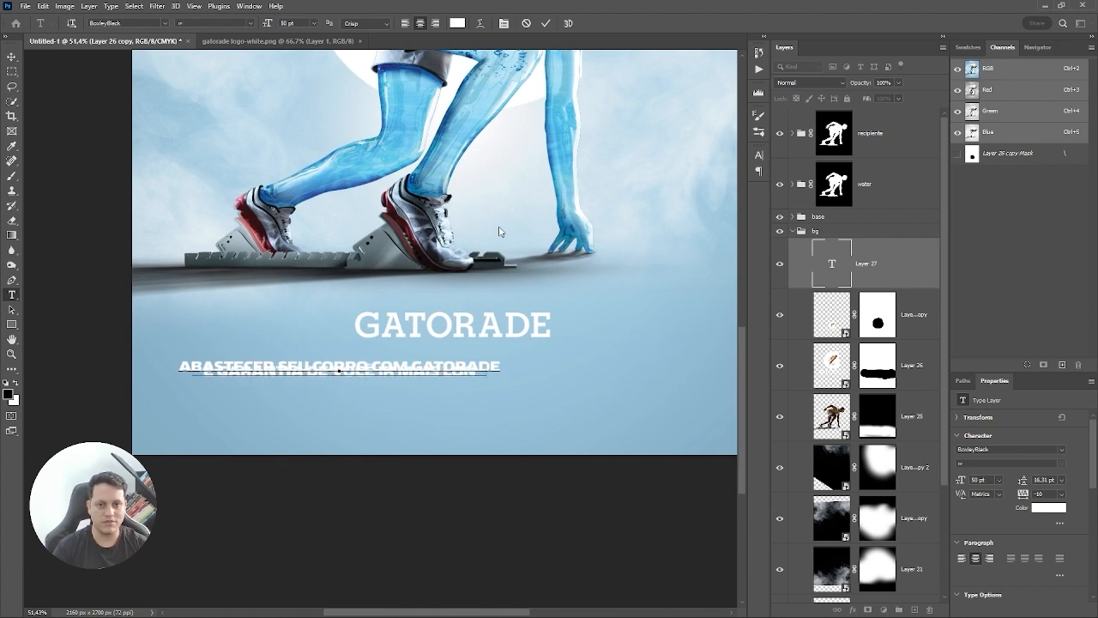
# Step: Increase the leading of the whole slogan to 49 pt and commit the text
pyautogui.hotkey('ctrl', 'a')
pyautogui.click(759, 154)
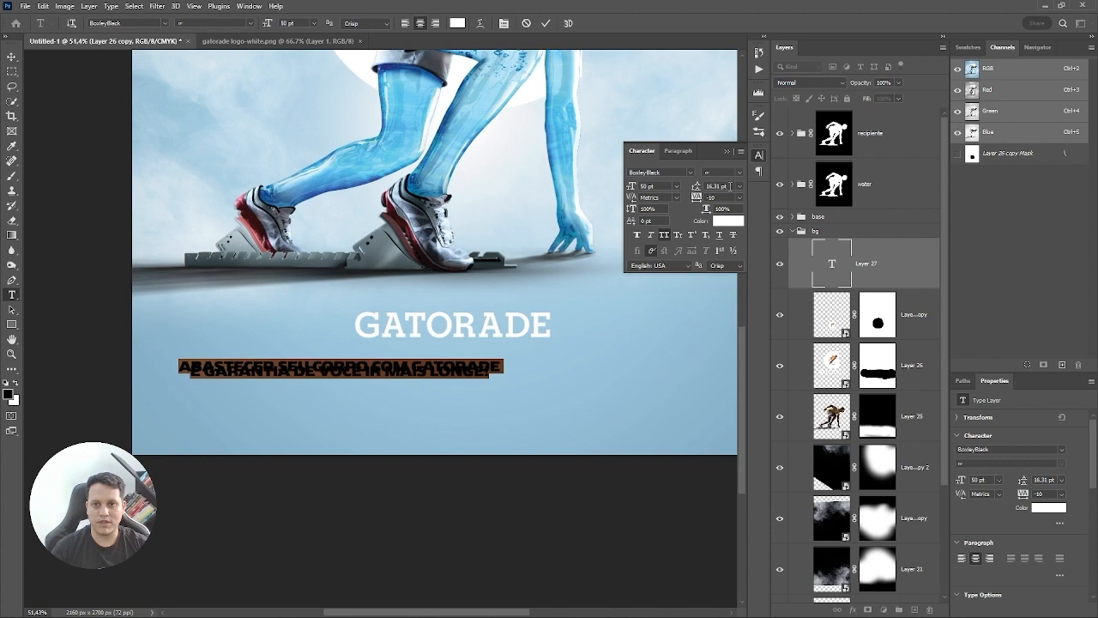
pyautogui.click(720, 185)
pyautogui.write('26')
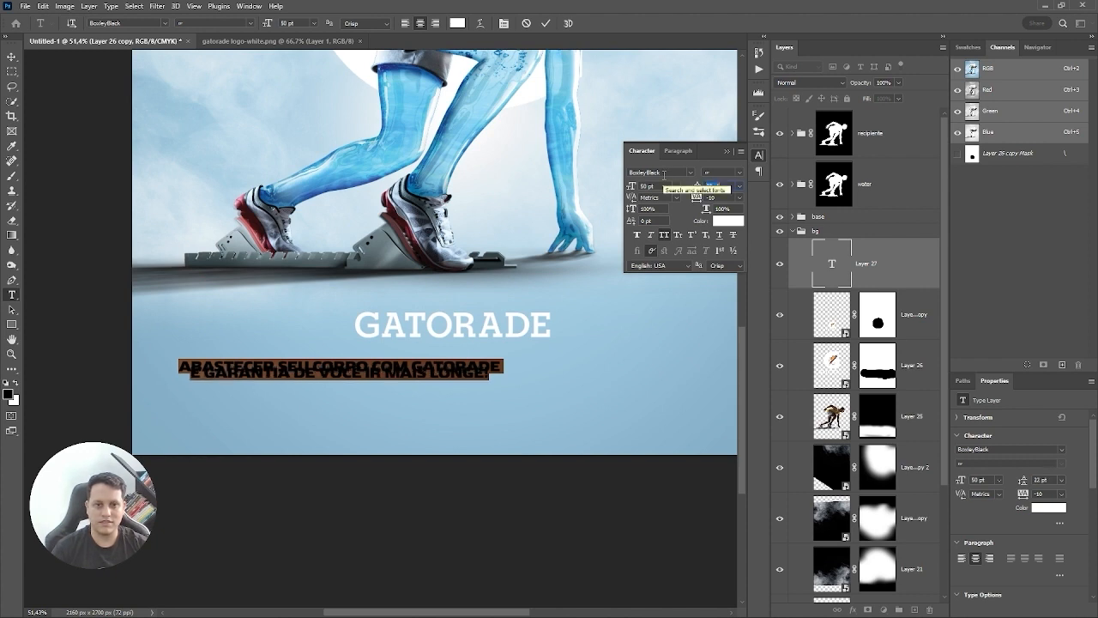
pyautogui.press('Up')
pyautogui.press('Up')
pyautogui.press('Up')
pyautogui.press('Up')
pyautogui.press('Up')
pyautogui.press('Up')
pyautogui.press('Up')
pyautogui.press('Up')
pyautogui.press('Up')
pyautogui.press('Up')
pyautogui.press('Up')
pyautogui.press('Up')
pyautogui.press('Up')
pyautogui.press('Up')
pyautogui.press('Up')
pyautogui.press('Up')
pyautogui.press('Up')
pyautogui.press('Up')
pyautogui.press('Up')
pyautogui.press('Up')
pyautogui.click(543, 245)
pyautogui.press('v')
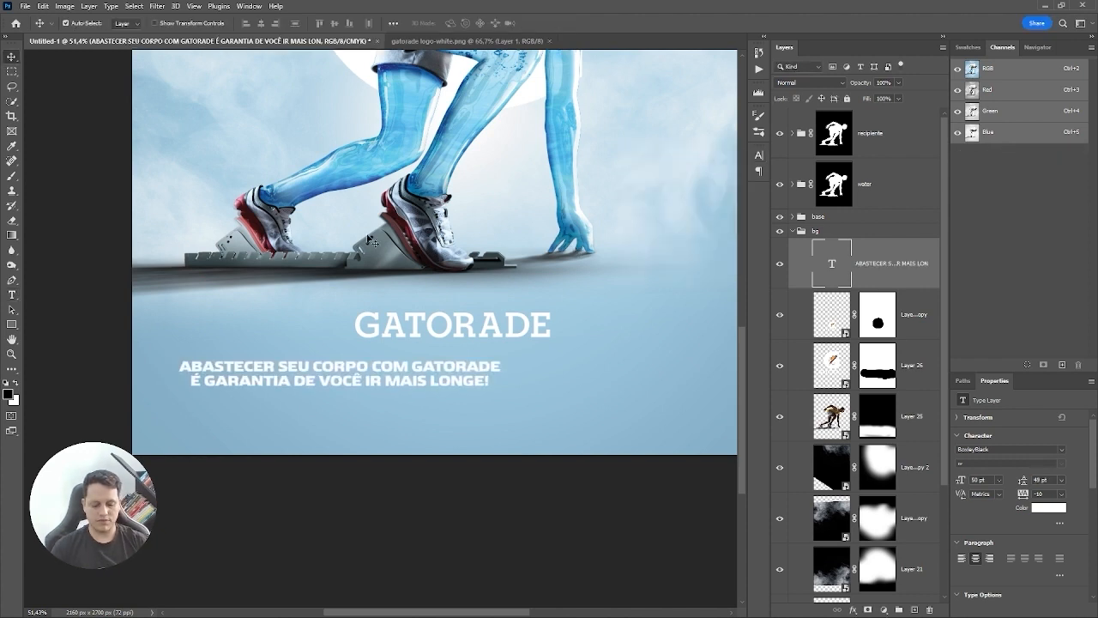
# Step: Scale the slogan down to about 71% and center it directly beneath the GATORADE wordmark
pyautogui.scroll(-5, 403, 330)
pyautogui.scroll(5, 436, 331)
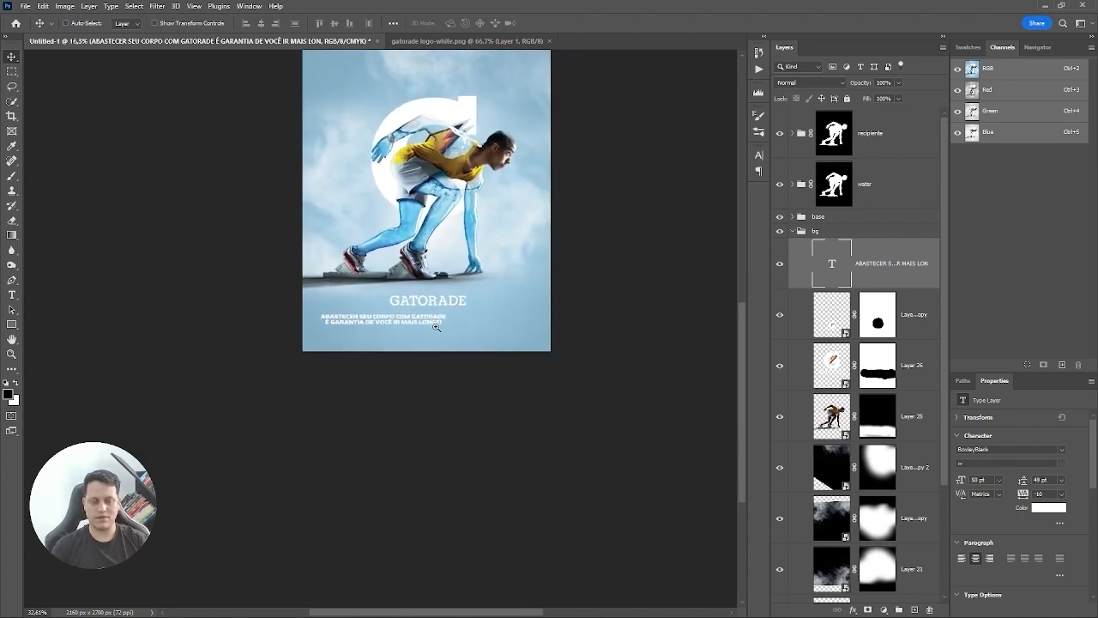
pyautogui.hotkey('ctrl', 't')
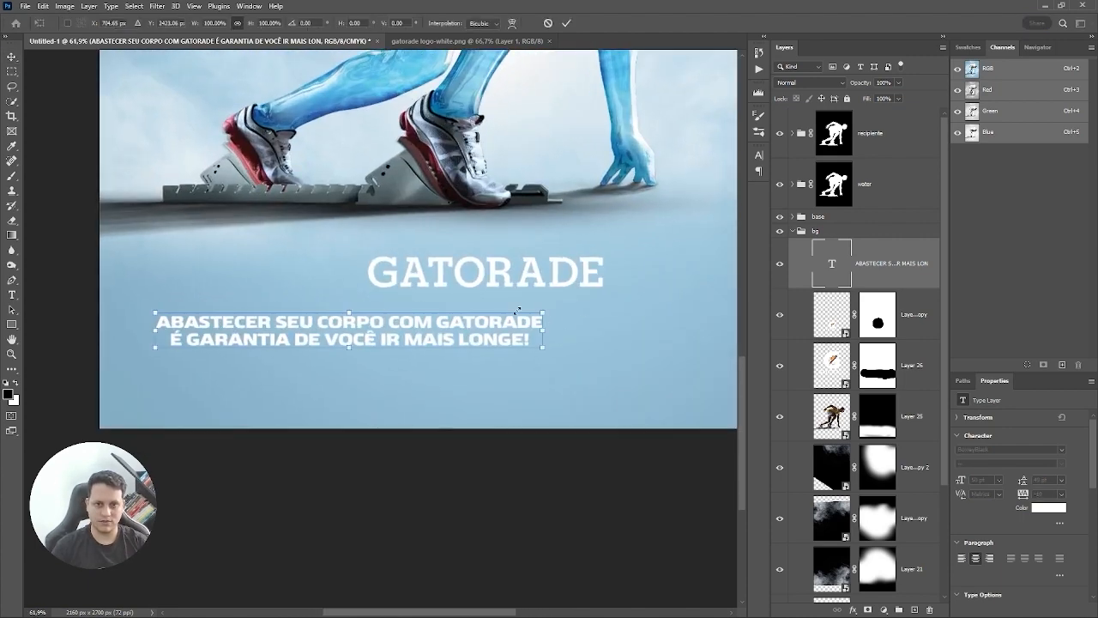
pyautogui.moveTo(517, 310); pyautogui.dragTo(604, 319)
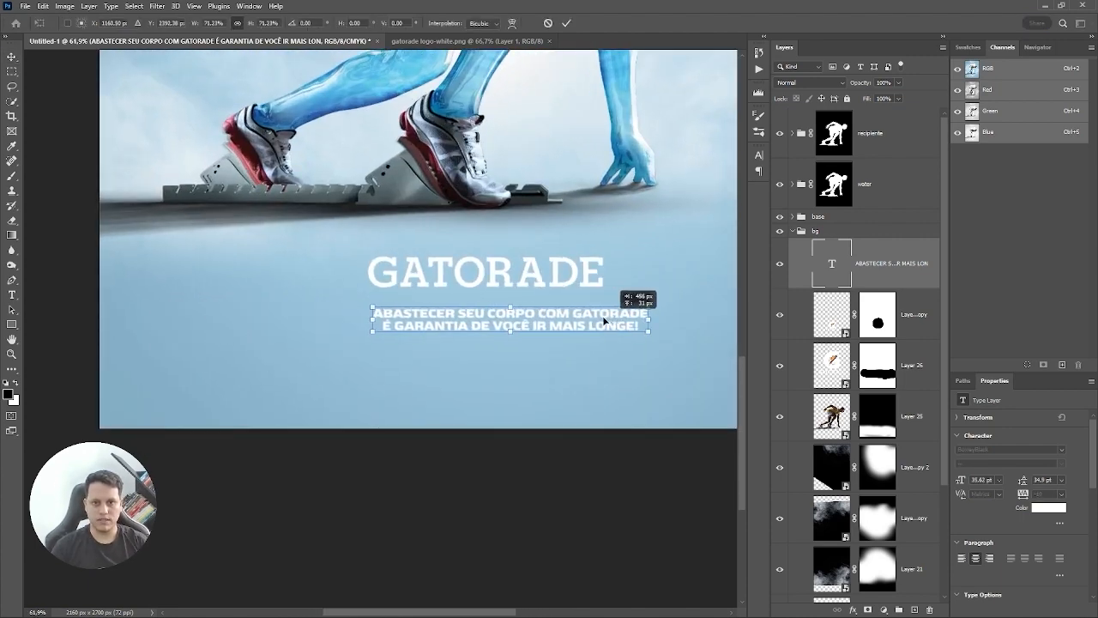
pyautogui.press('Return')
pyautogui.hotkey('ctrl', '0')
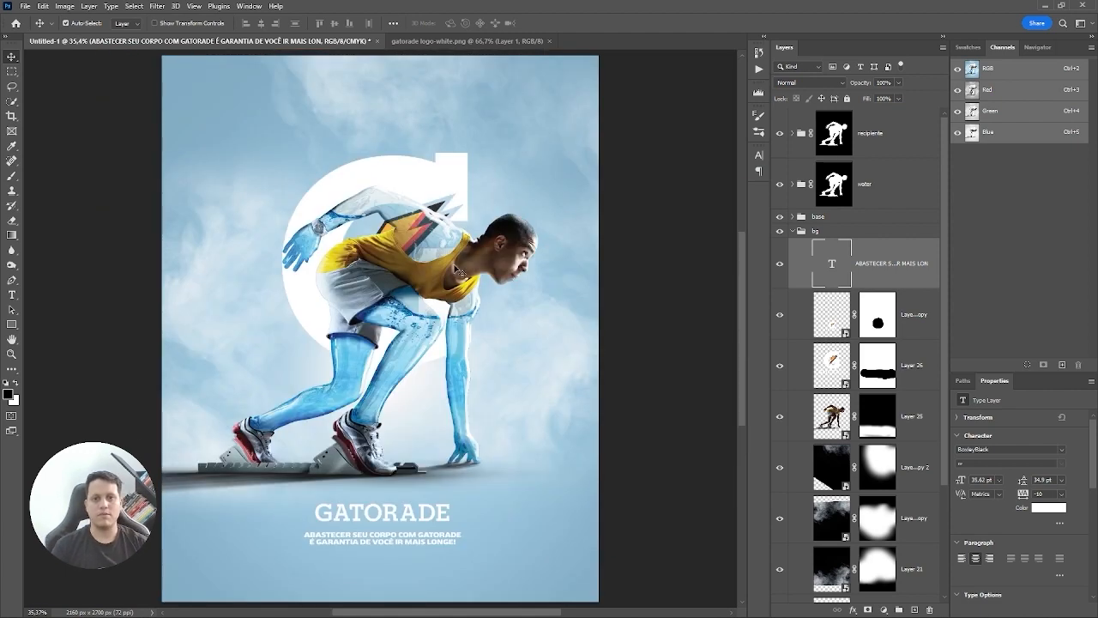
# Step: Place the lightning bolt image logo gatorade.png from the file folder into the poster, directly above Layer 25
pyautogui.click(830, 413)
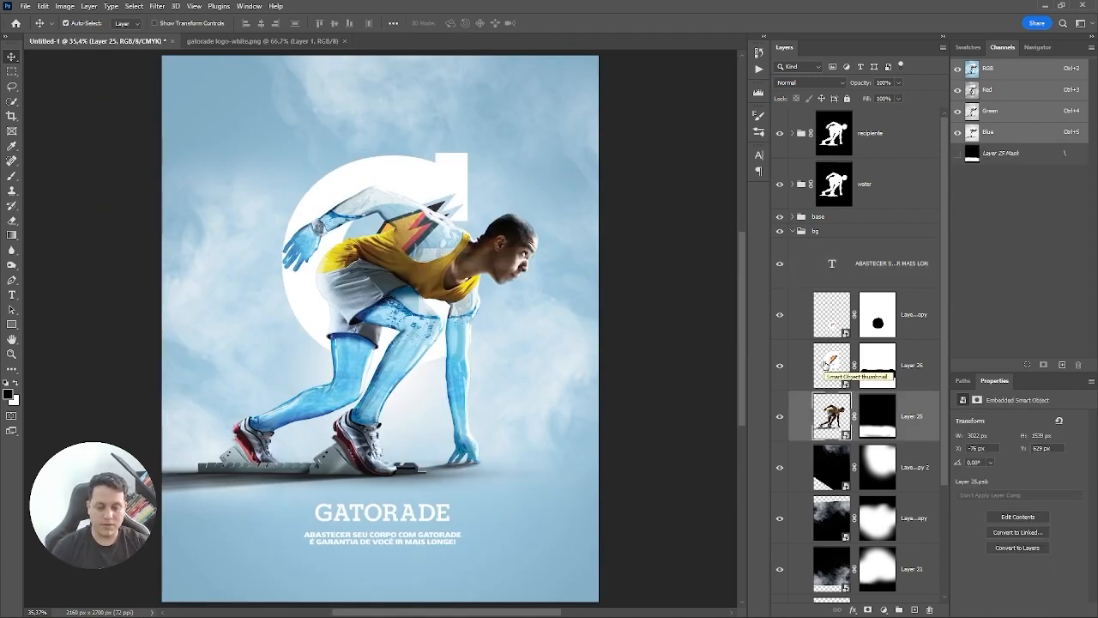
pyautogui.hotkey('alt', 'Tab')
pyautogui.moveTo(432, 200); pyautogui.dragTo(390, 467)
pyautogui.hotkey('alt', 'Tab')
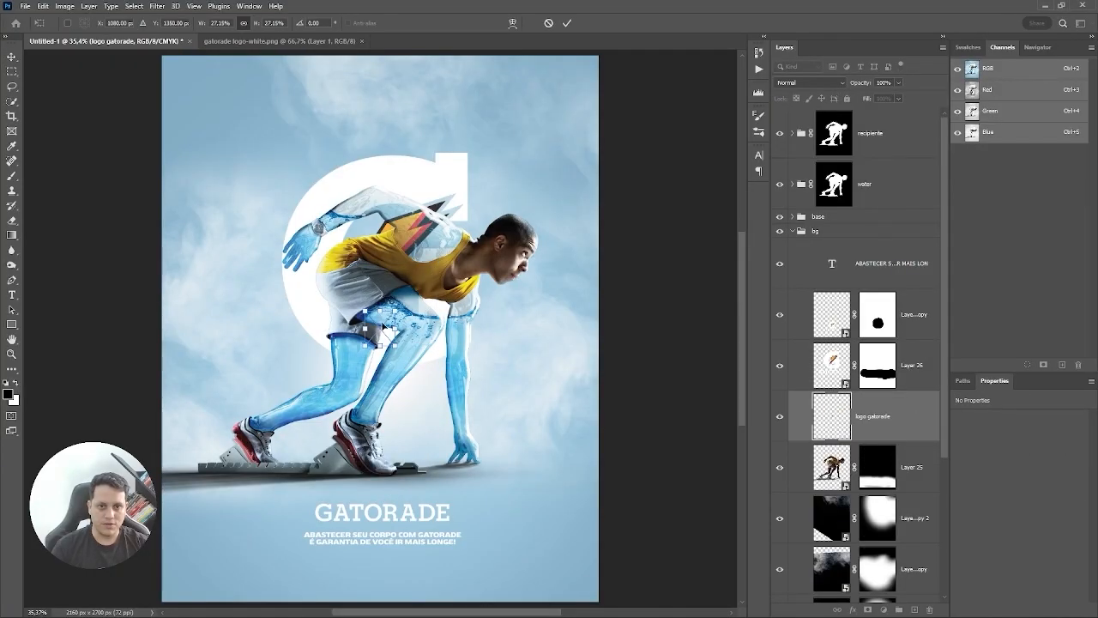
# Step: Scale the lightning bolt logo to about 23%, place it centered under the slogan, and collapse the bg group
pyautogui.moveTo(384, 333); pyautogui.dragTo(396, 549)
pyautogui.press('Up')
pyautogui.press('Up')
pyautogui.press('Up')
pyautogui.press('Up')
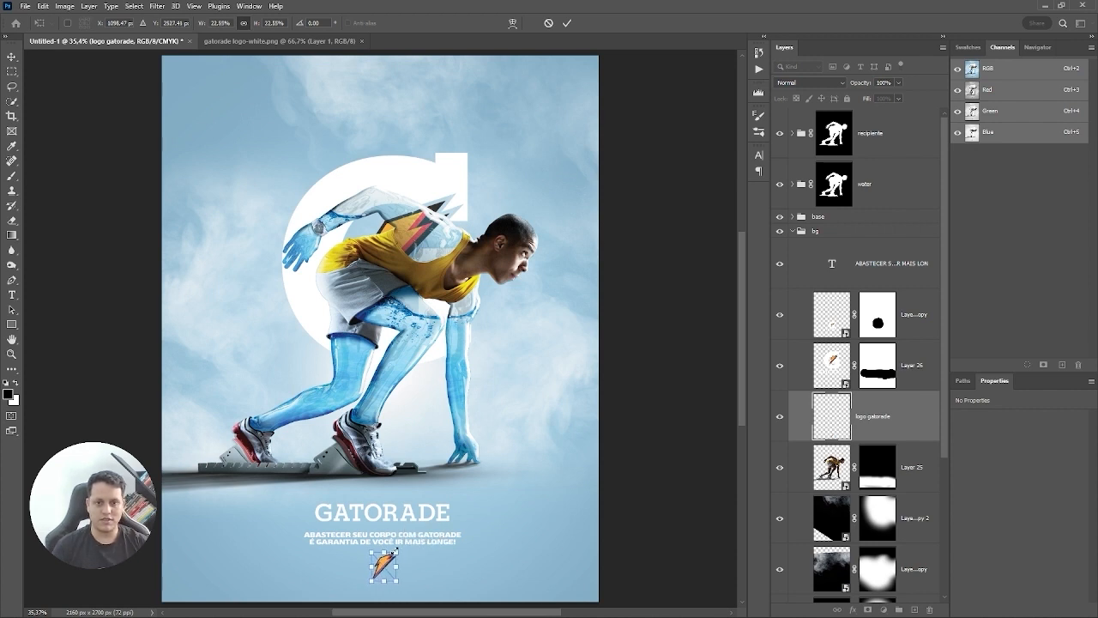
pyautogui.press('Return')
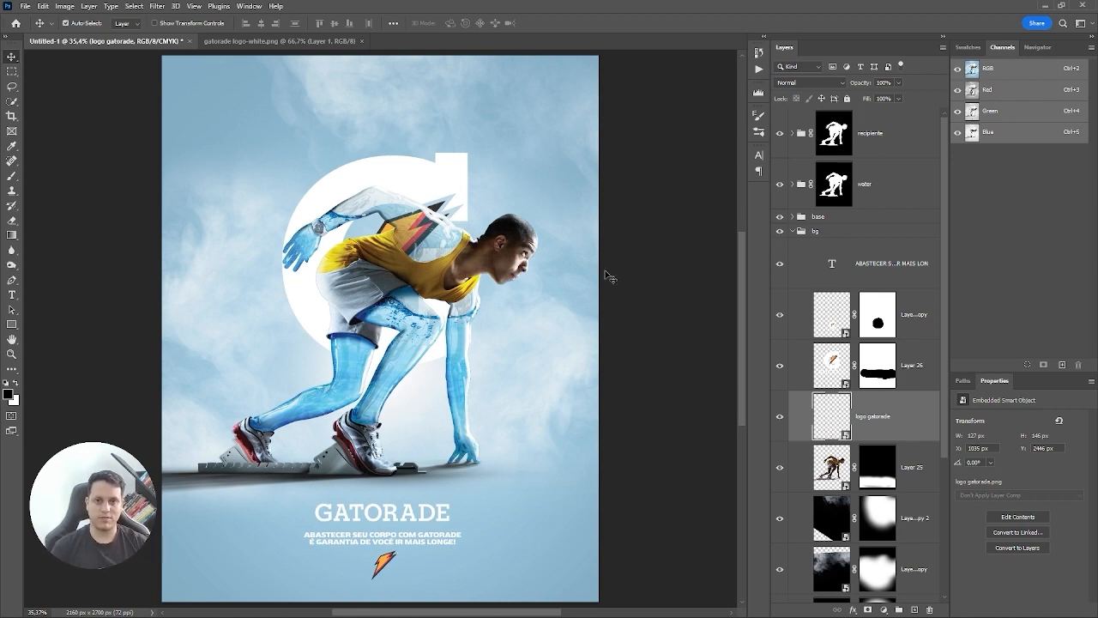
pyautogui.click(791, 230)
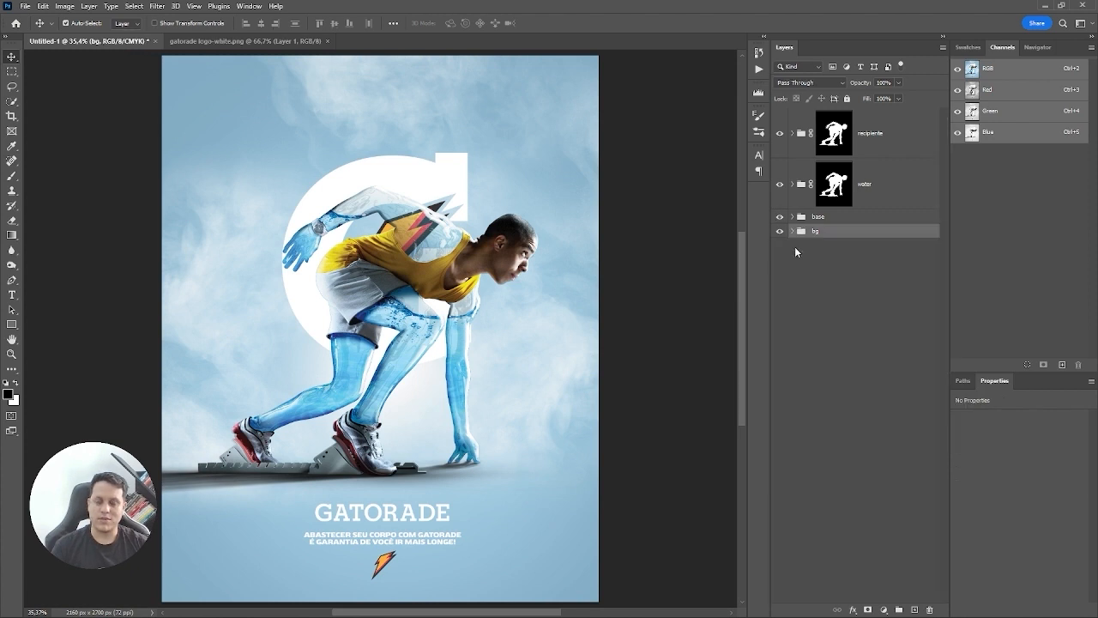